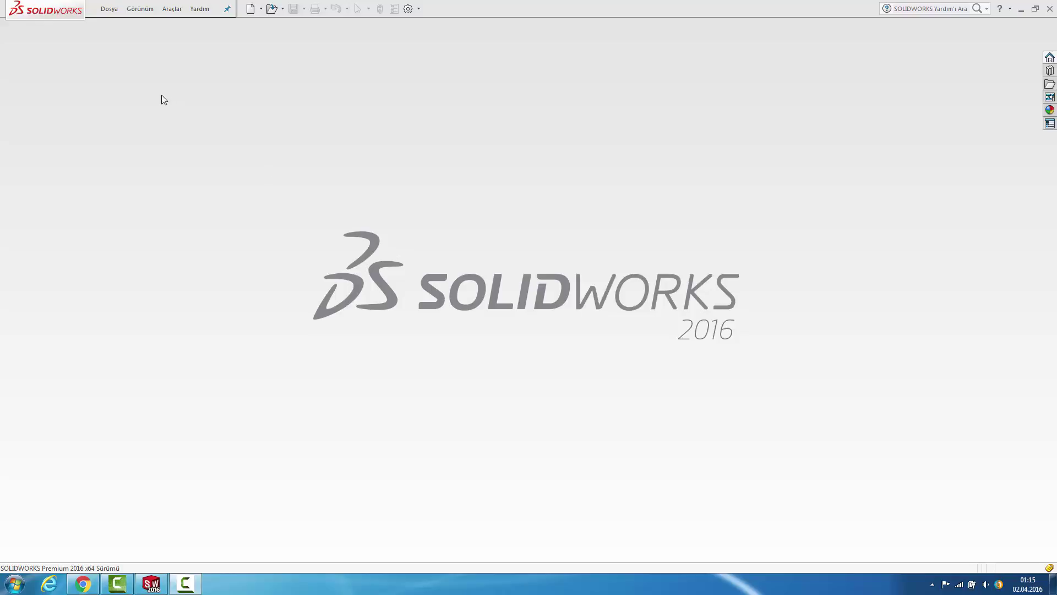
Step: Create a new blank Part document (Part3)
left_click(249, 9)
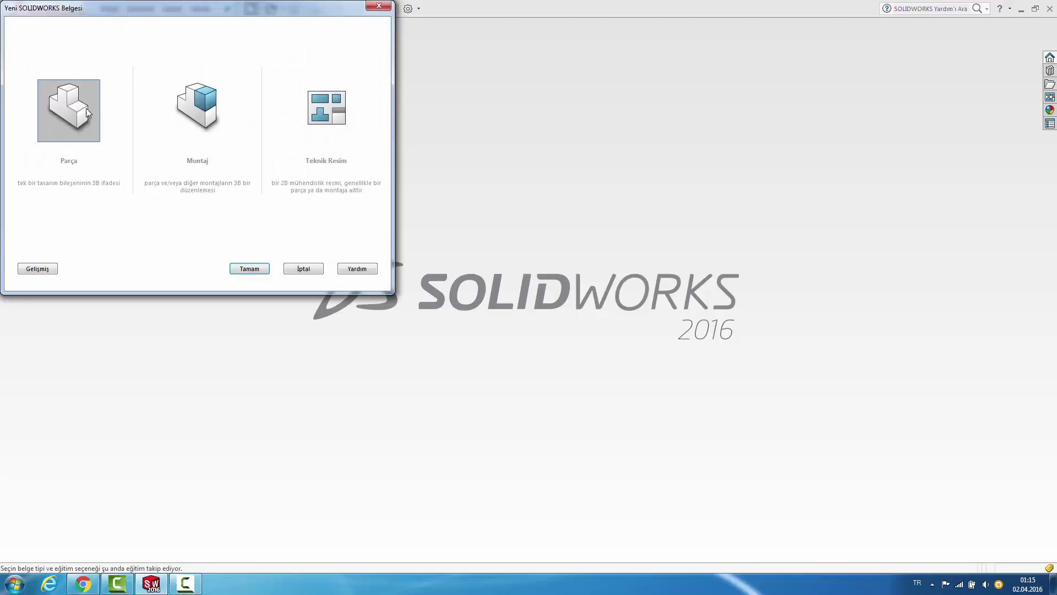
double_click(76, 115)
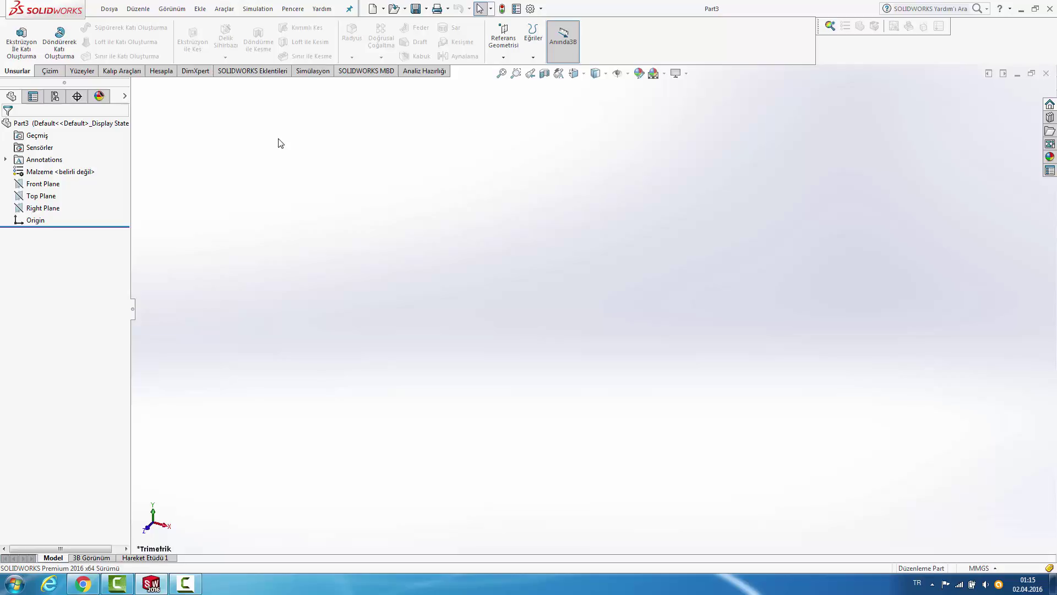
Step: Enable the Autotrace add-in so it is active now and loads at startup
left_click(224, 9)
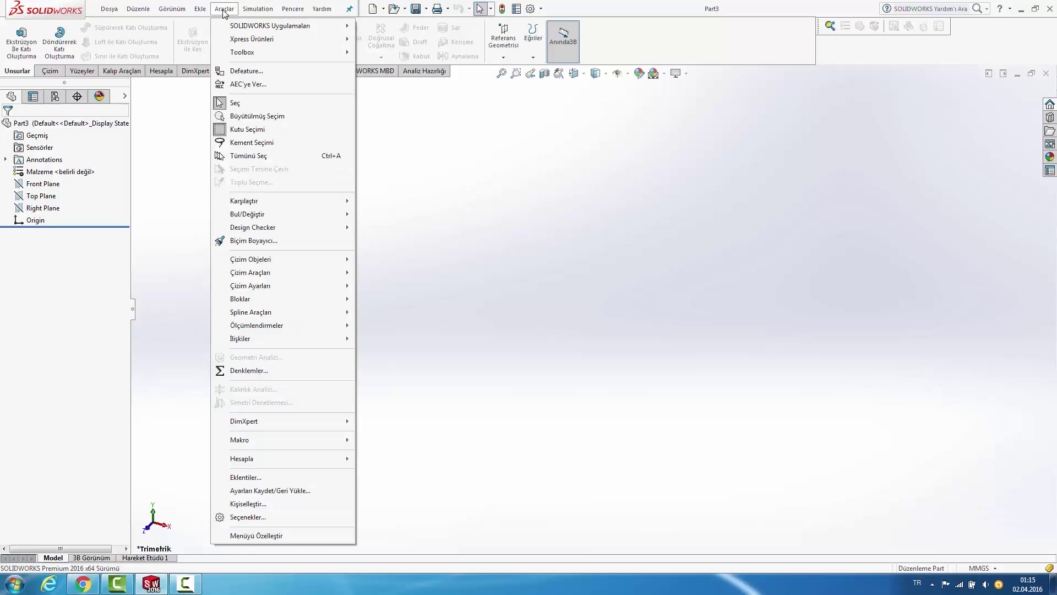
left_click(259, 479)
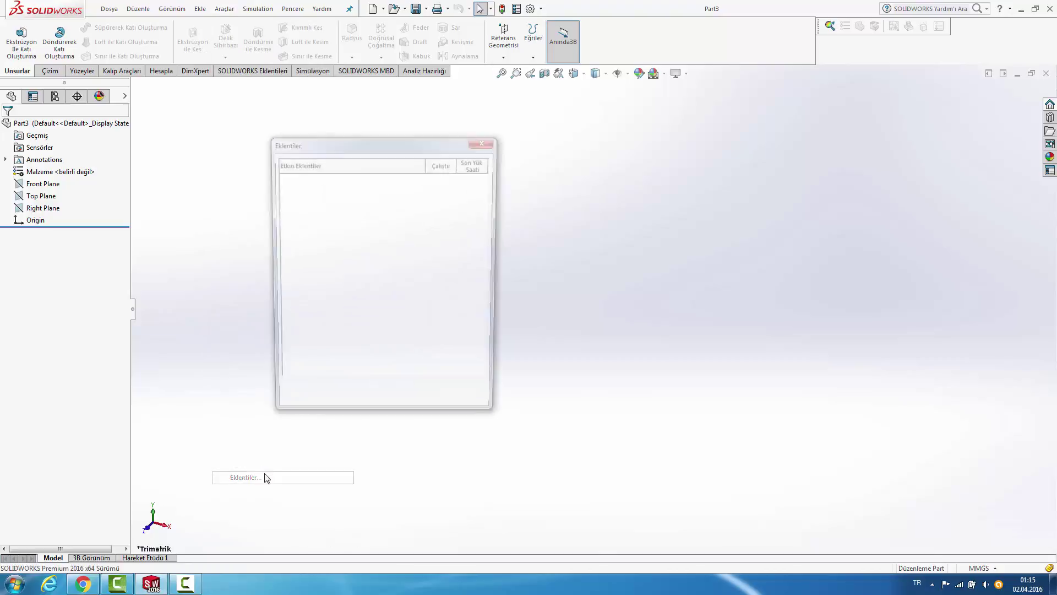
mouse_move(313, 342)
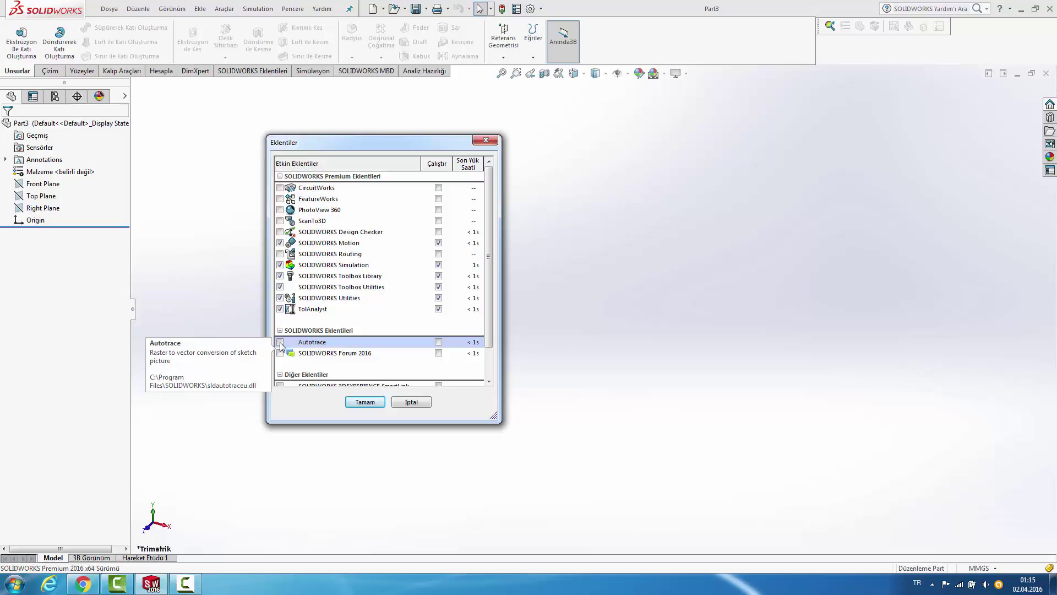
left_click(280, 342)
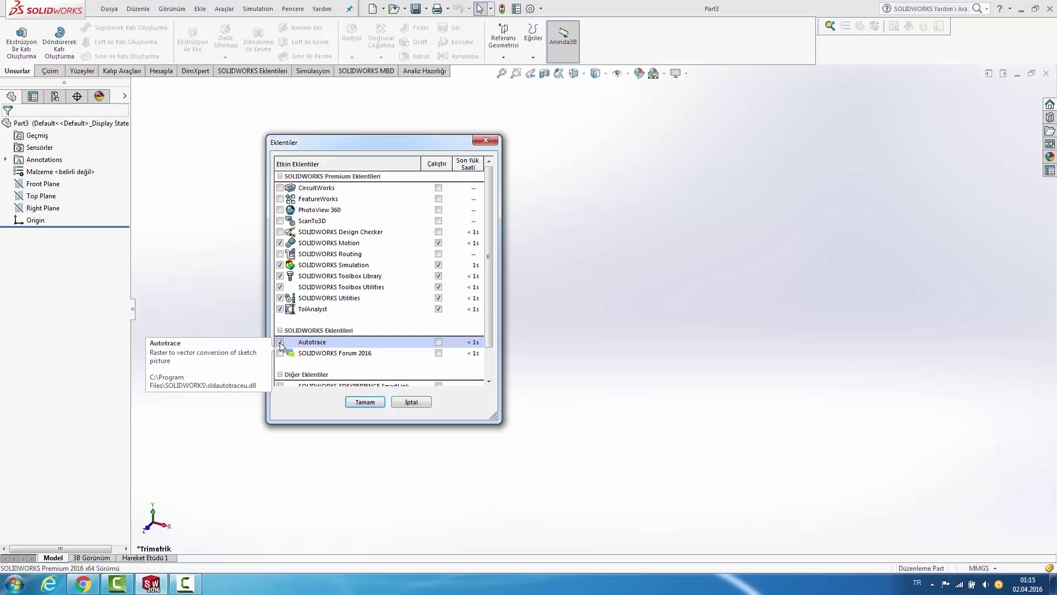
left_click(439, 342)
left_click(365, 402)
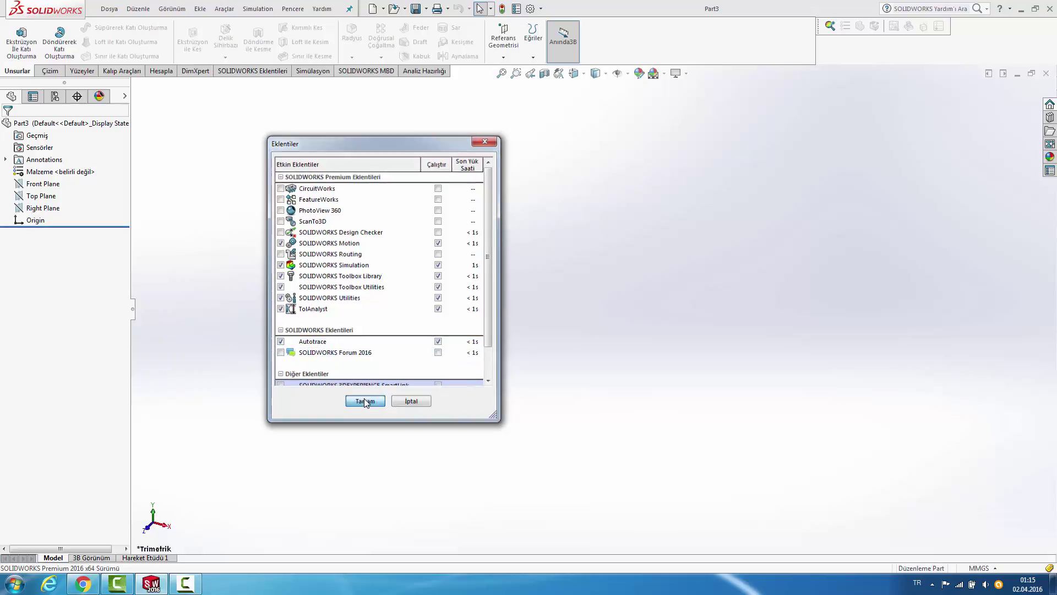
Step: Start a line sketch on the Front Plane
left_click(43, 183)
left_click(49, 71)
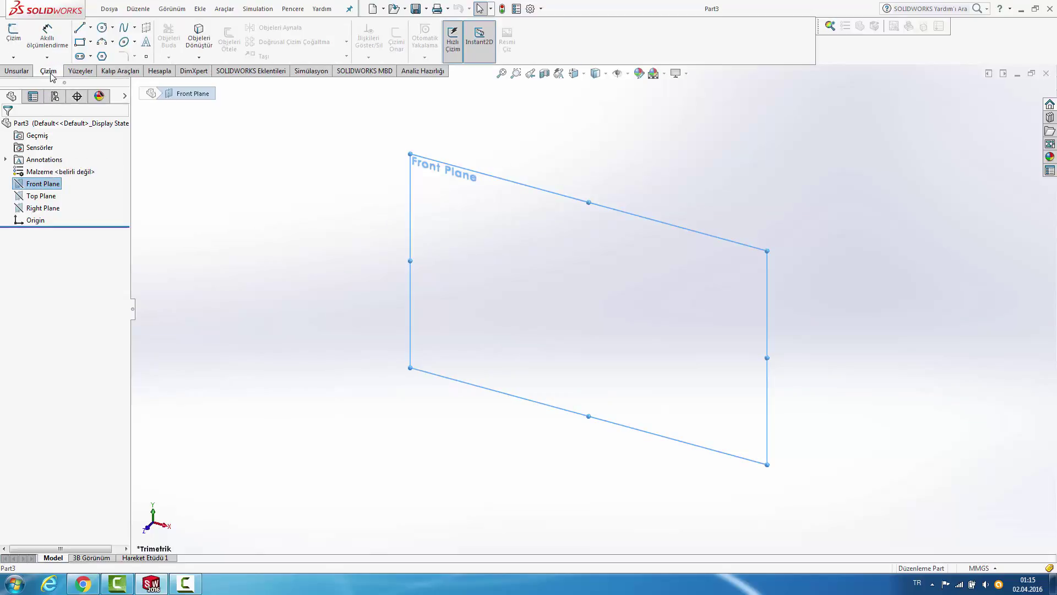
left_click(80, 28)
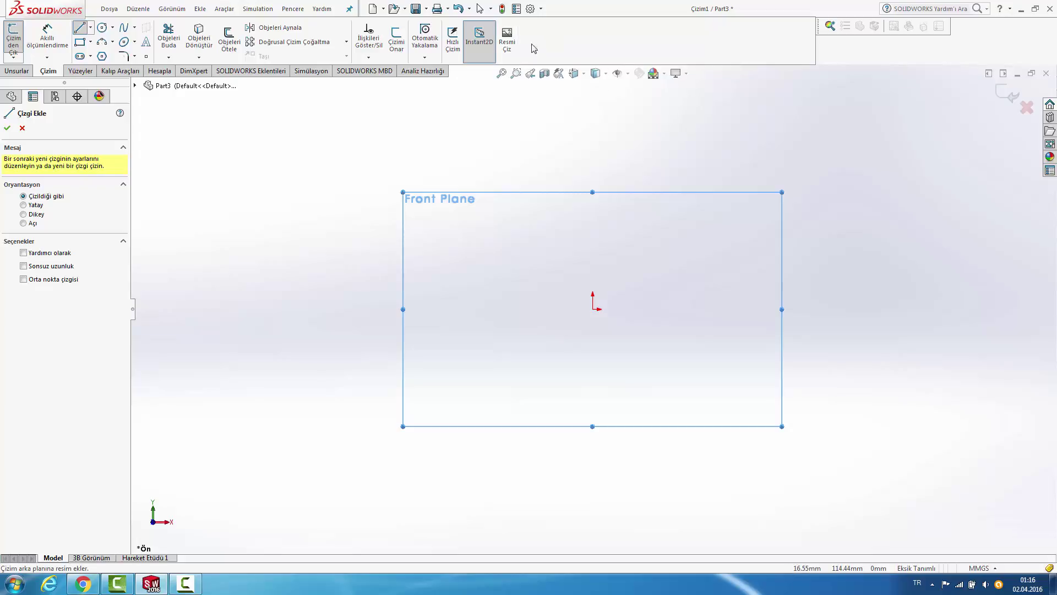
left_click(224, 9)
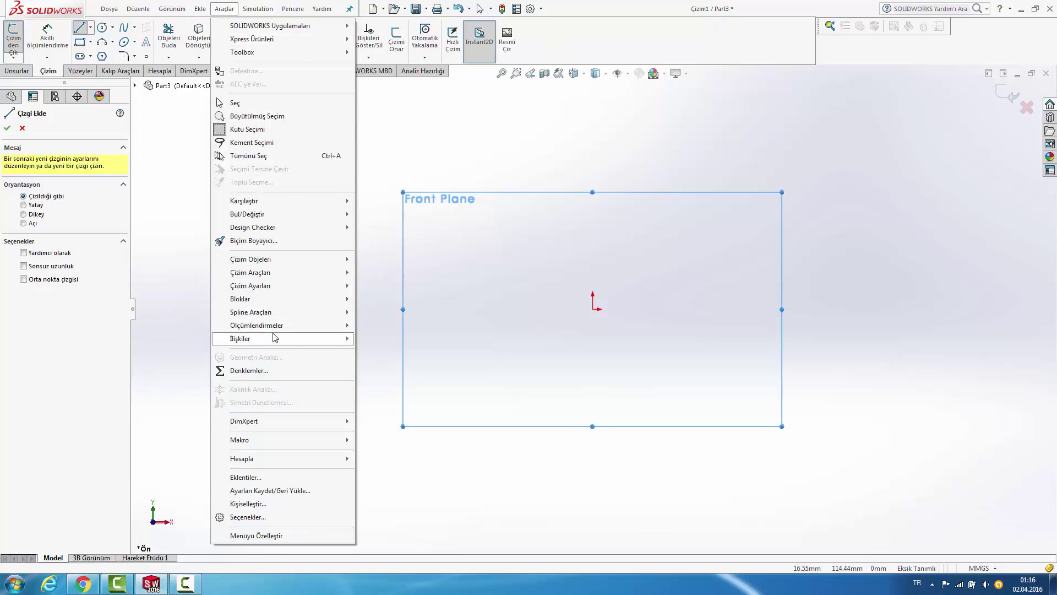
mouse_move(249, 272)
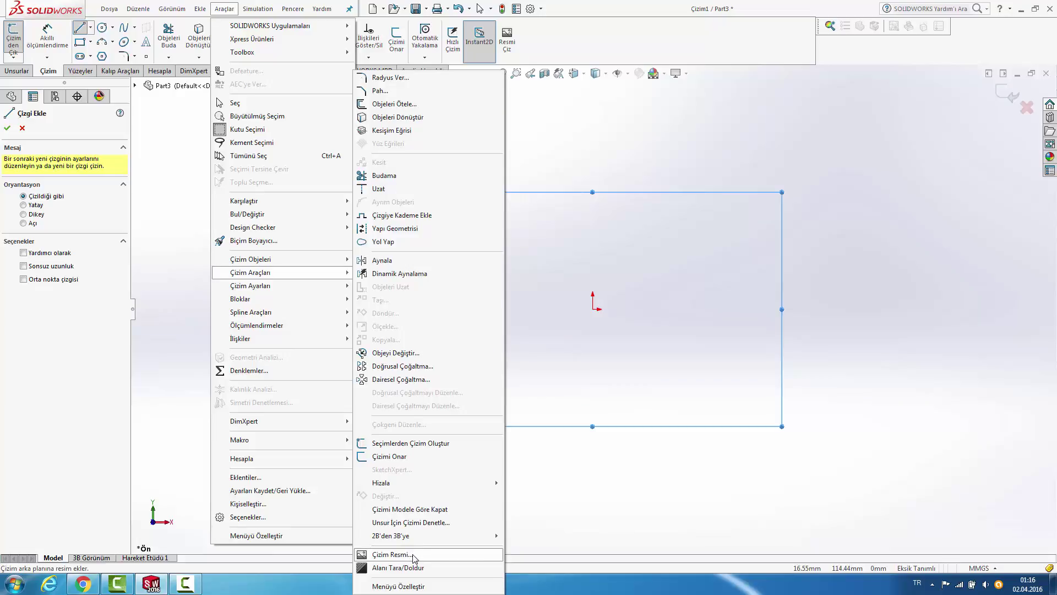
Step: Cancel the stray line and insert knife-147545_960_720 from the desktop as a sketch picture
left_click(647, 116)
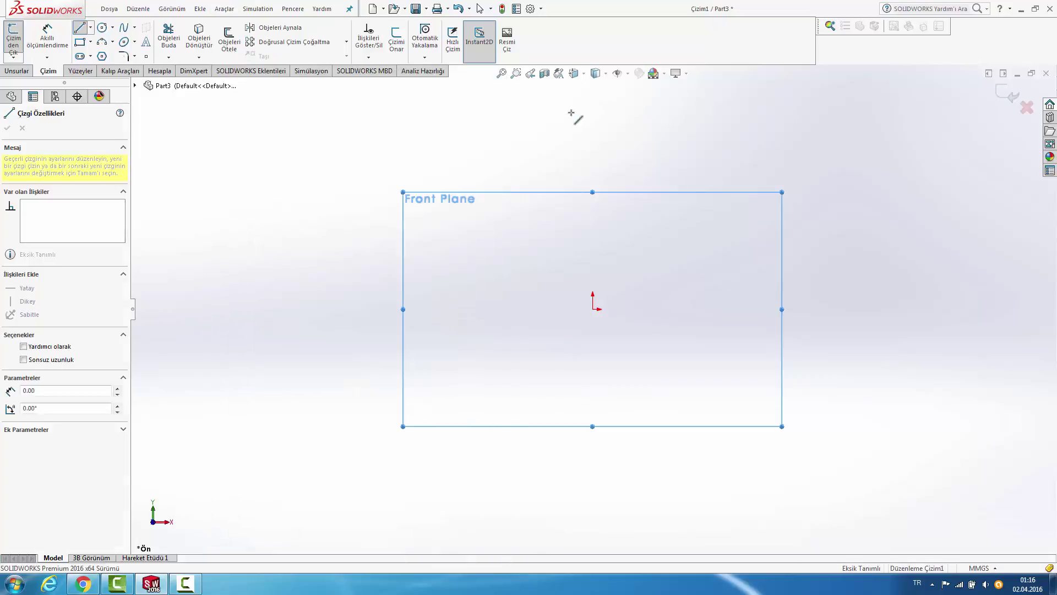
key("Escape")
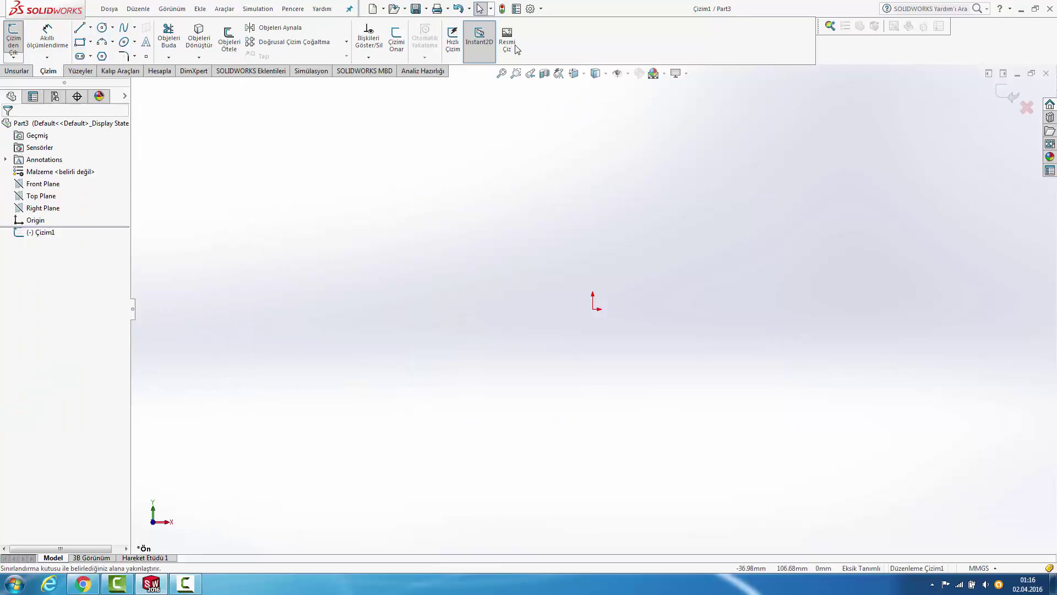
left_click(507, 39)
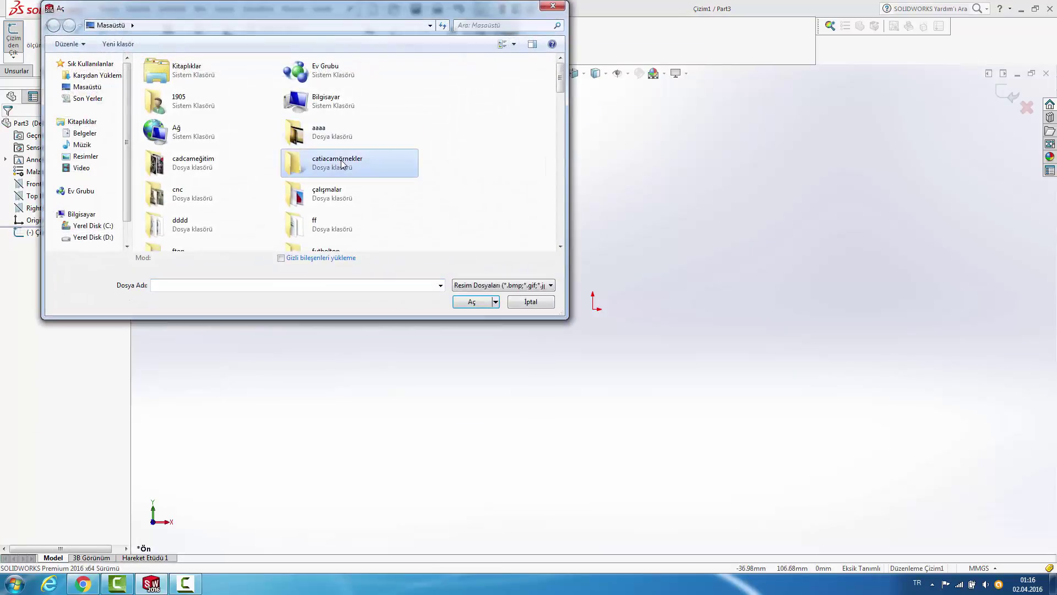
scroll(340, 163, "down", 1)
scroll(343, 166, "down", 2)
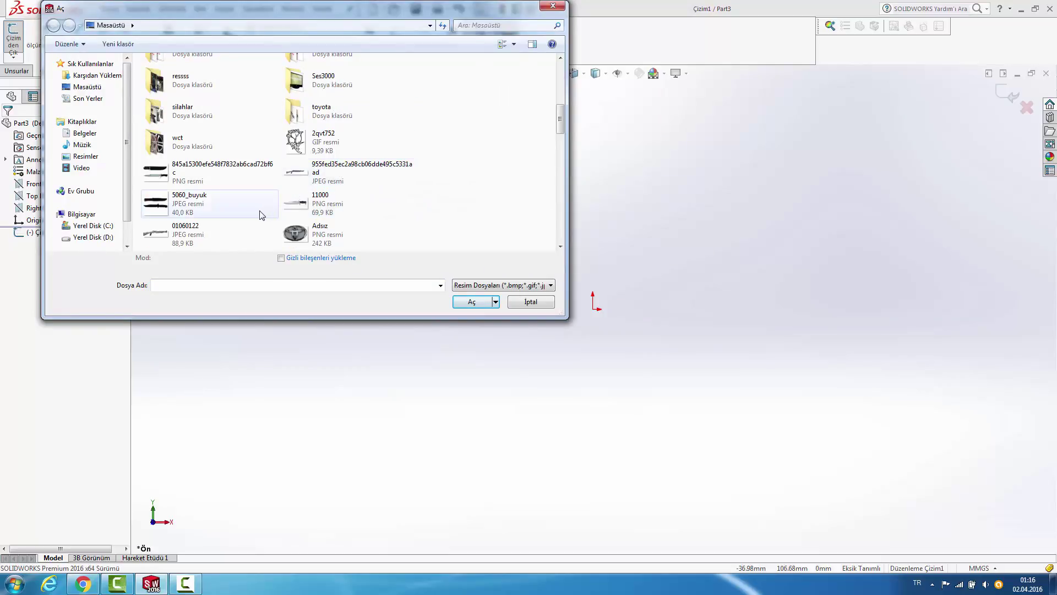
scroll(259, 193, "down", 3)
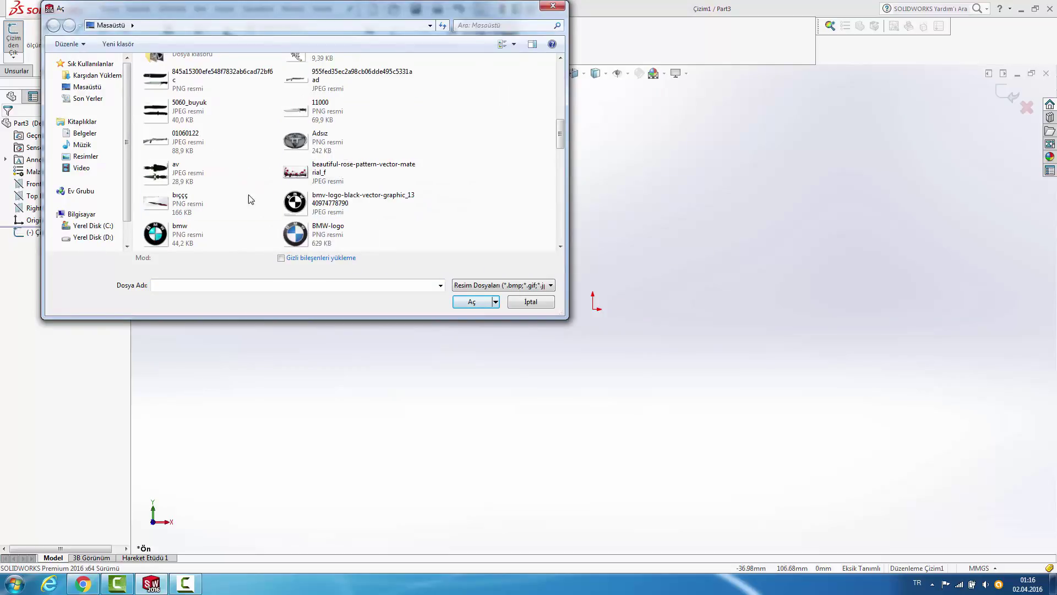
scroll(248, 209, "down", 3)
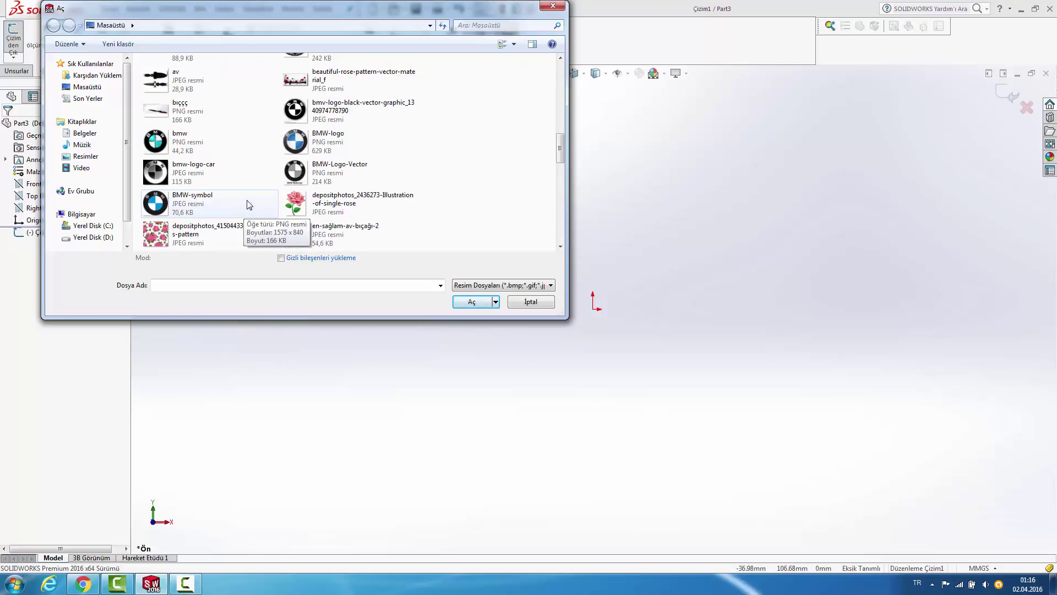
scroll(249, 204, "down", 5)
scroll(249, 205, "down", 5)
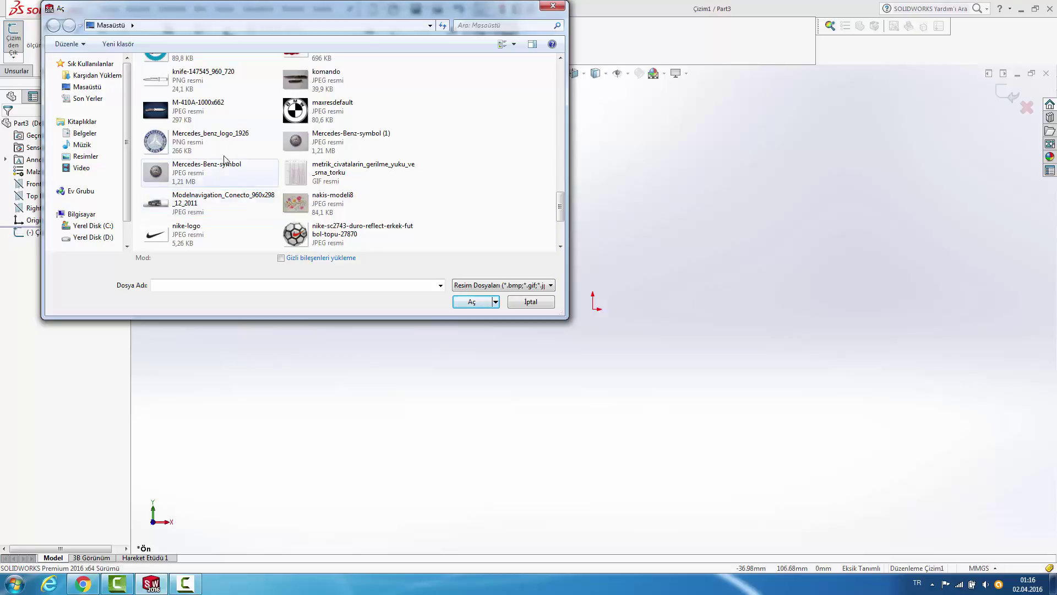
left_click(209, 80)
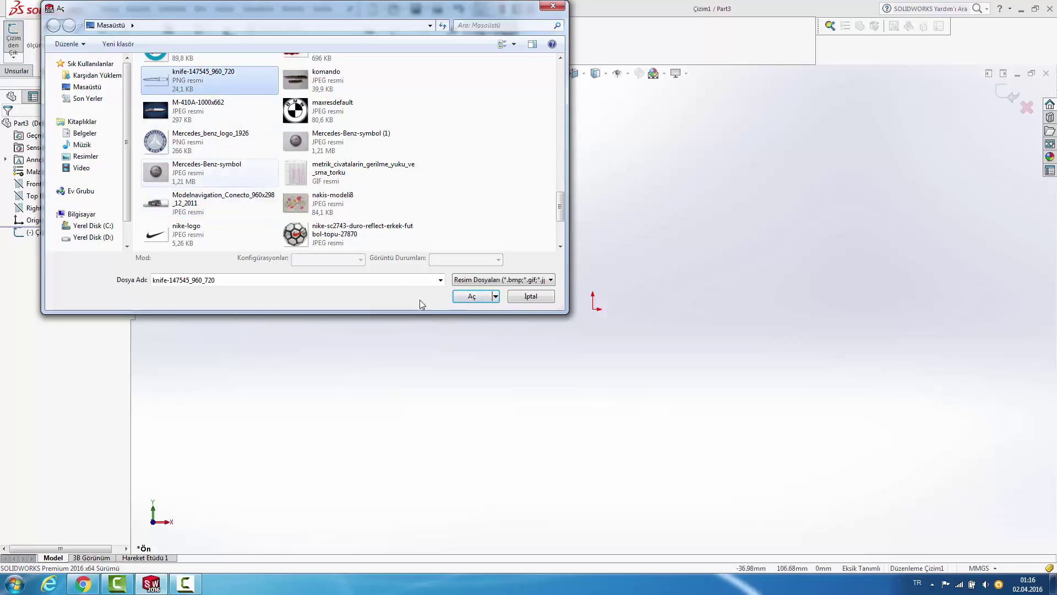
left_click(469, 296)
Step: Set the knife picture's transparency to From File (Dosyadan) and confirm the sketch picture
scroll(859, 251, "up", 3)
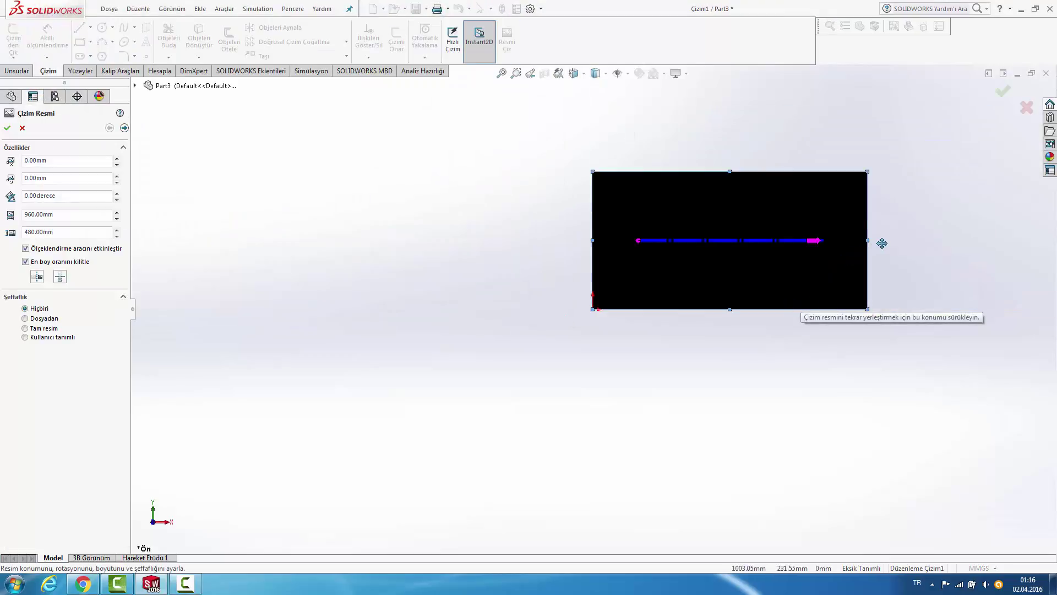
scroll(881, 240, "up", 1)
scroll(802, 243, "down", 2)
scroll(618, 264, "down", 3)
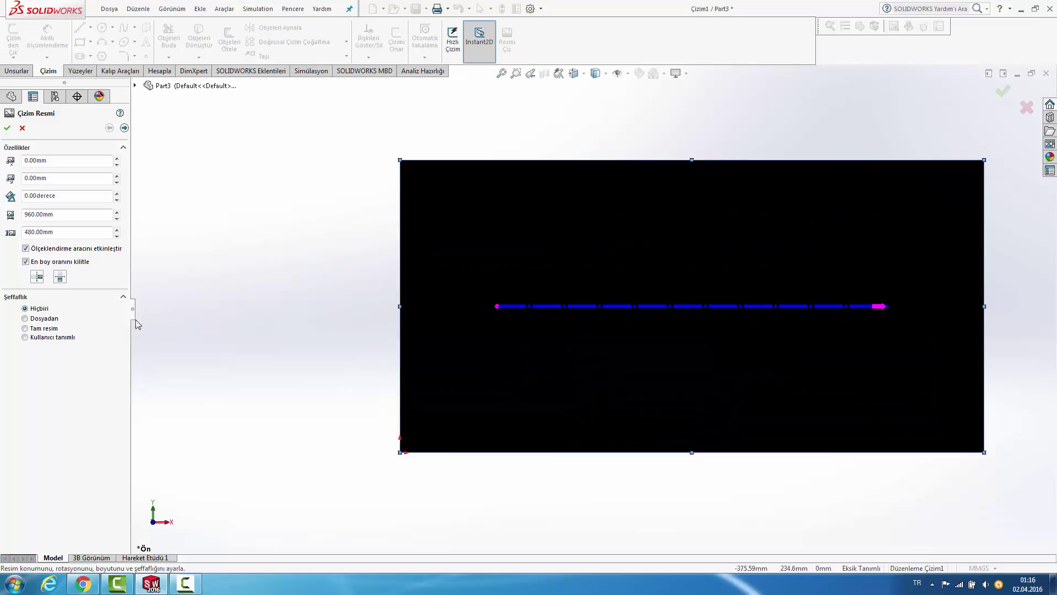
left_click(44, 319)
scroll(952, 267, "down", 1)
scroll(952, 267, "down", 1)
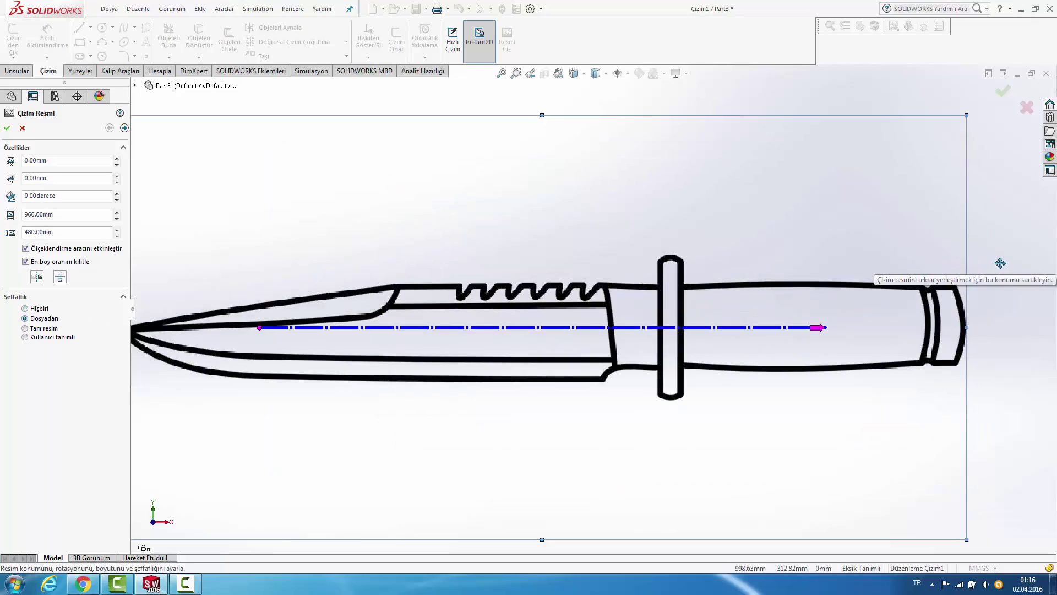
scroll(498, 286, "up", 2)
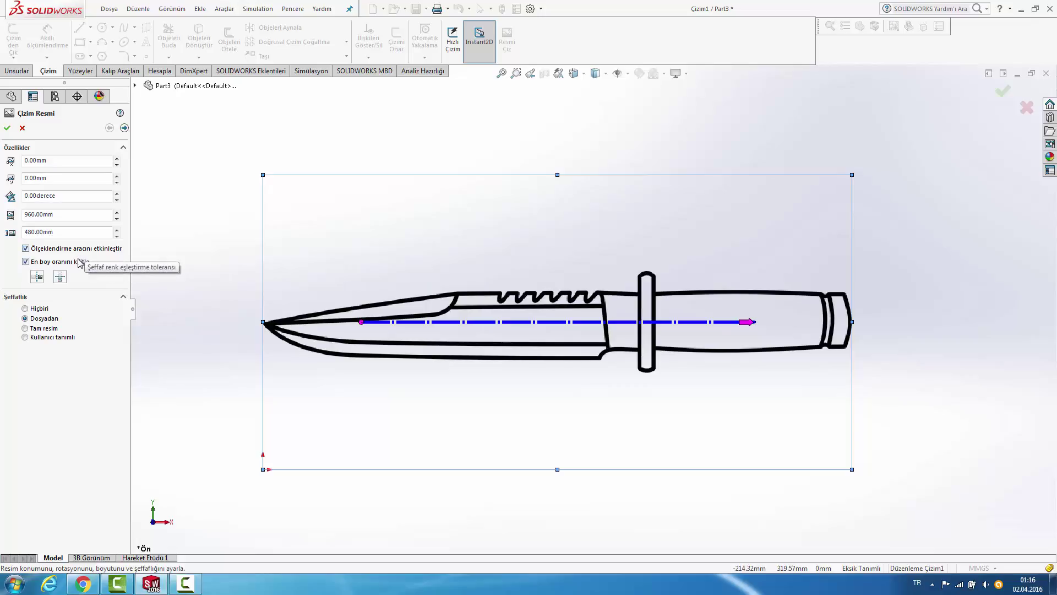
left_click(124, 129)
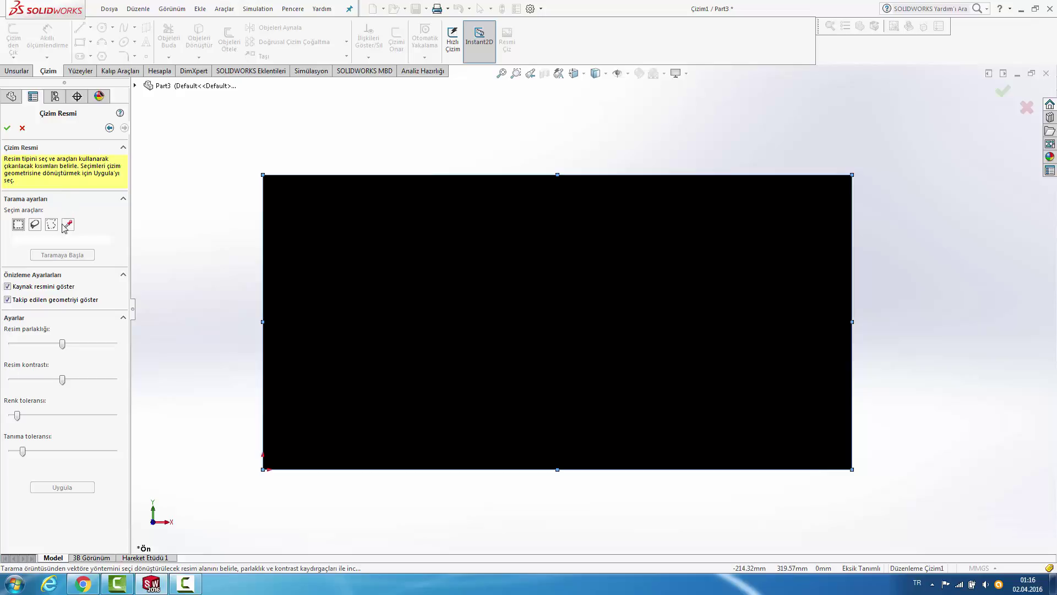
left_click(12, 127)
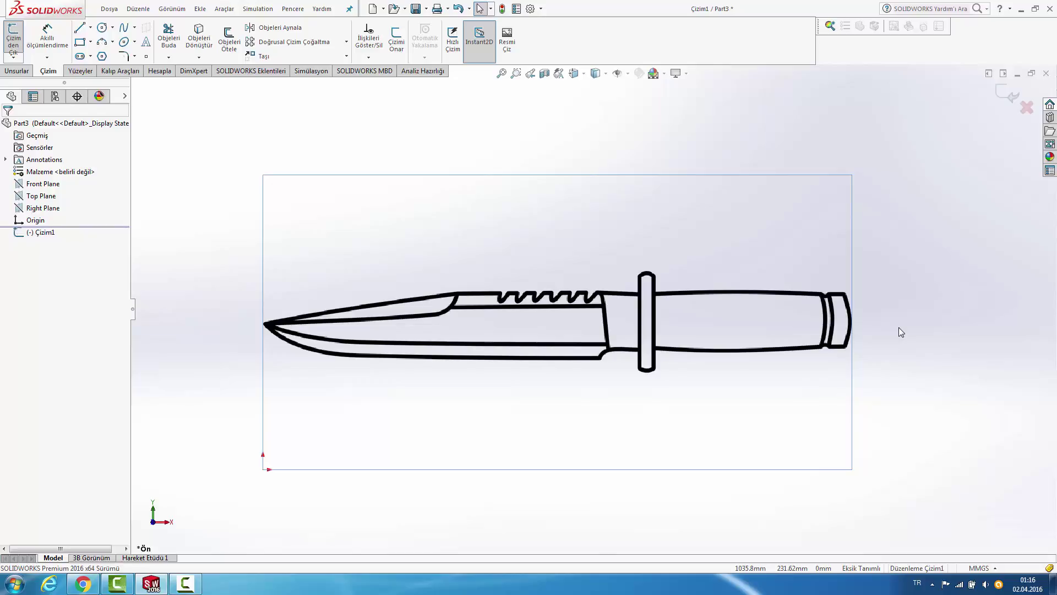
Step: Reorient the view to face the knife sketch head-on
middle_click_drag(906, 293, 871, 249)
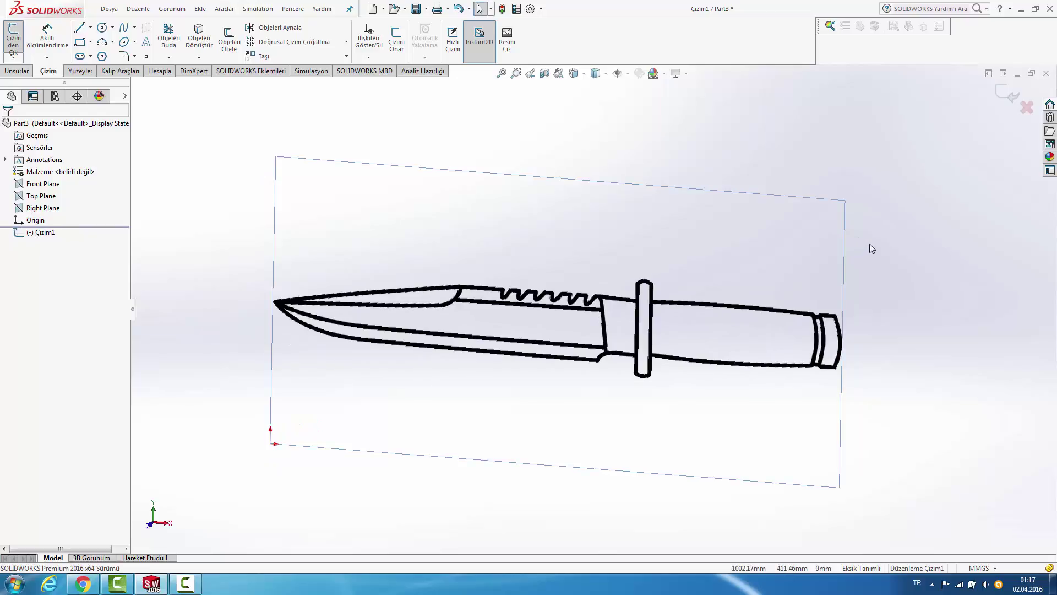
key("space")
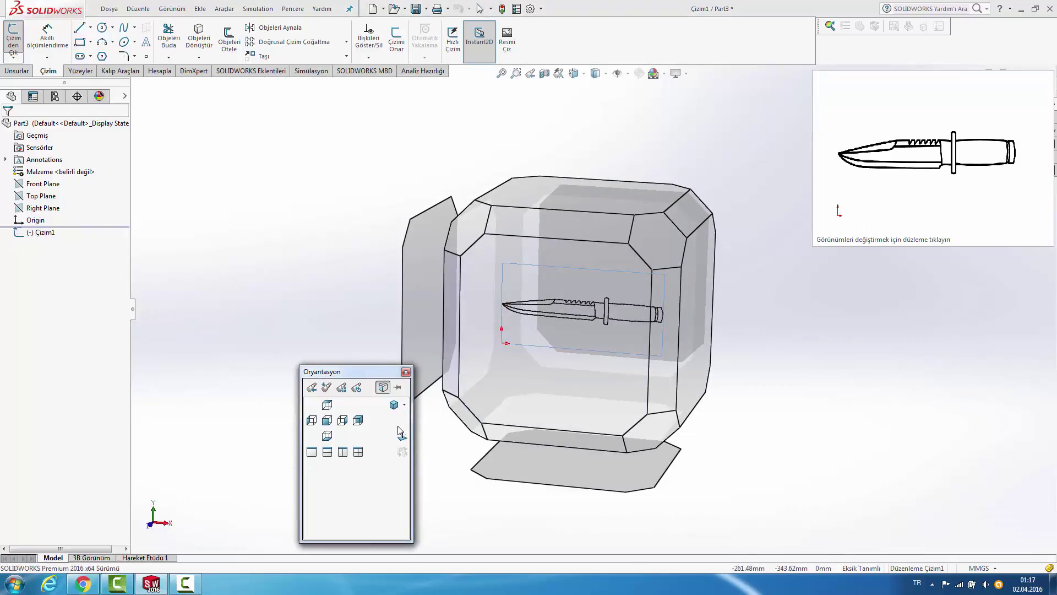
left_click(400, 433)
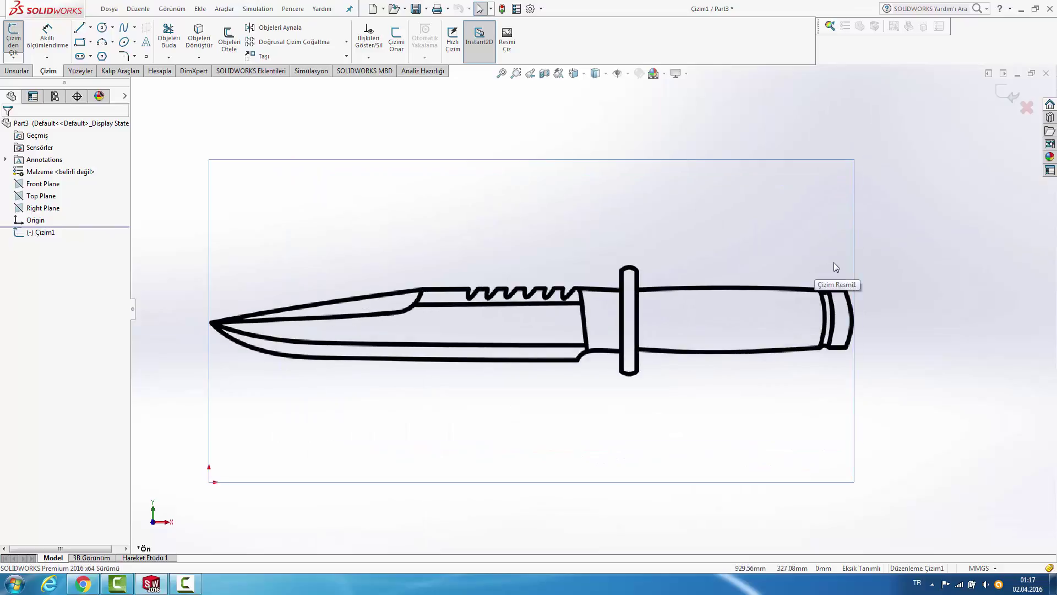
Step: Trace a line from the knife tip along the blade spine to the serrations
left_click(80, 27)
scroll(221, 322, "down", 2)
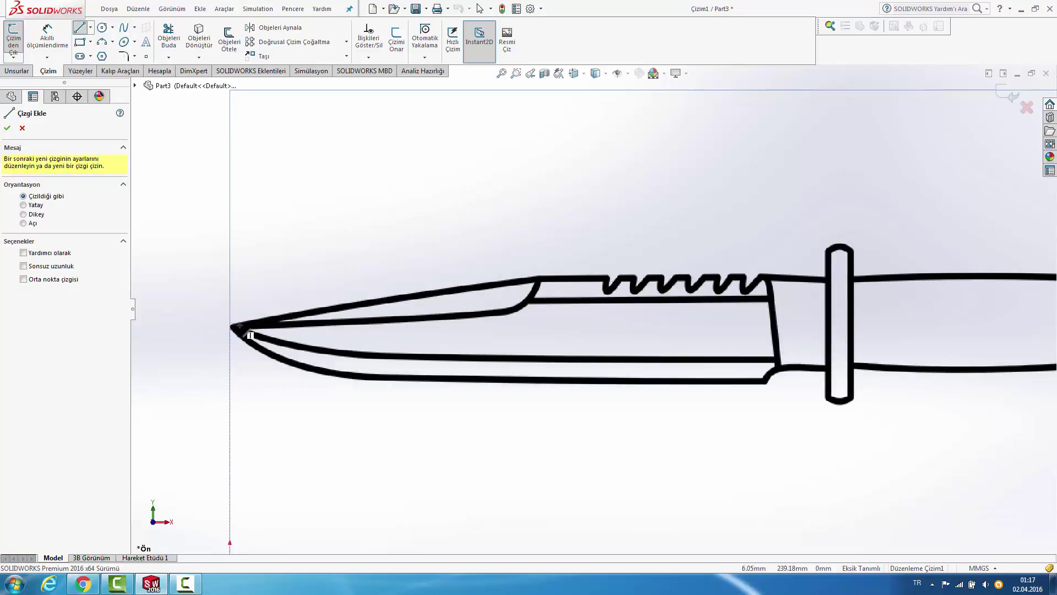
left_click(231, 326)
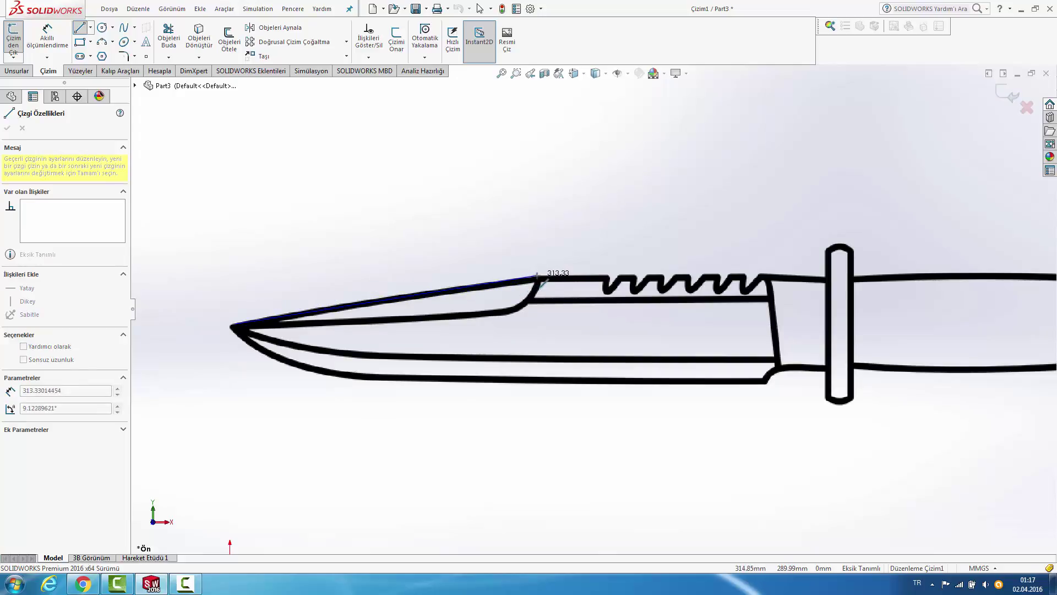
left_click(537, 275)
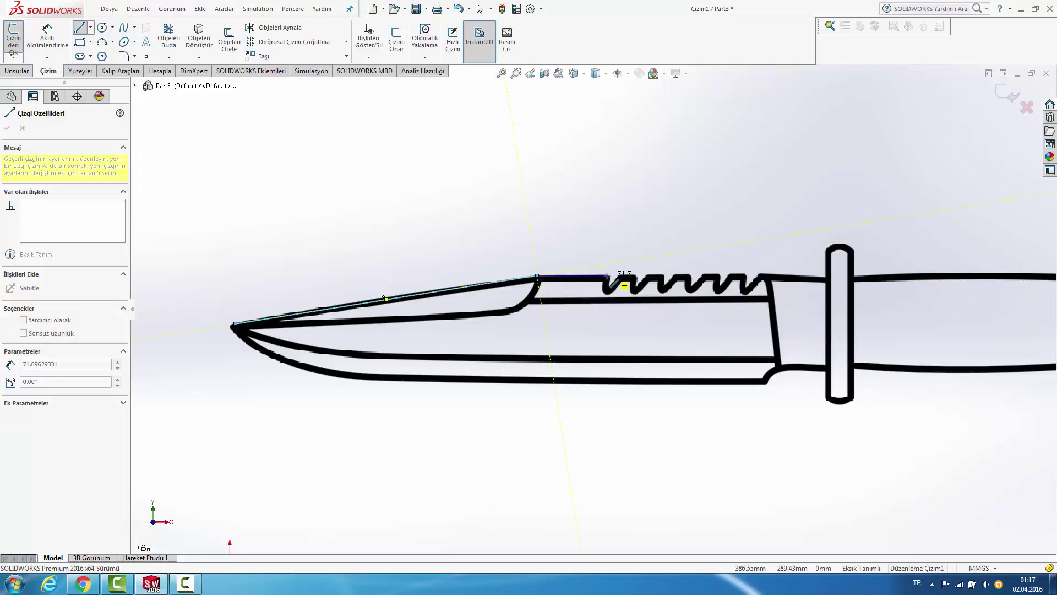
left_click(608, 275)
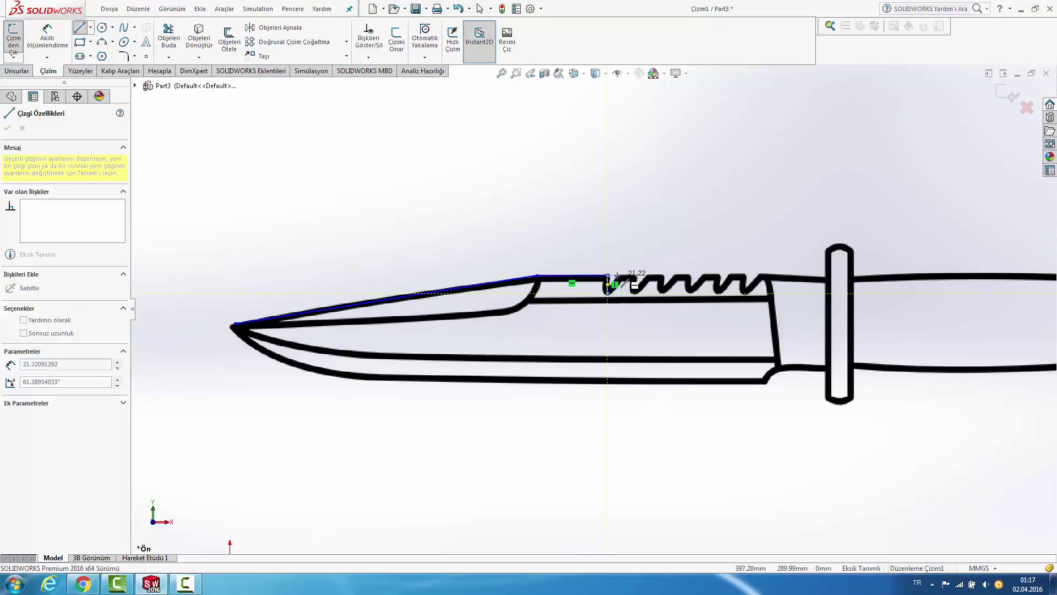
left_click(638, 275)
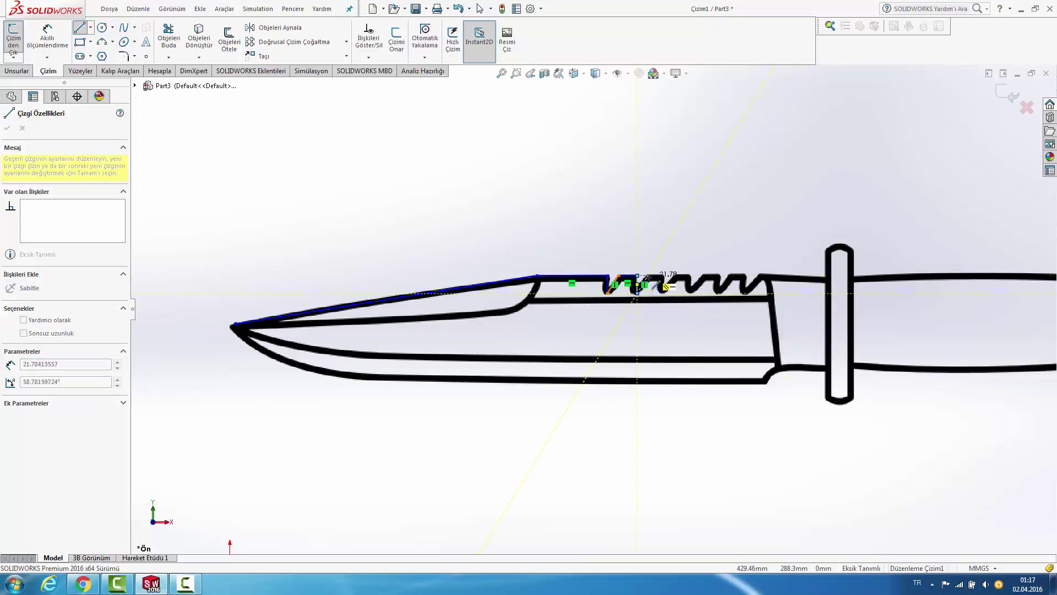
left_click(664, 275)
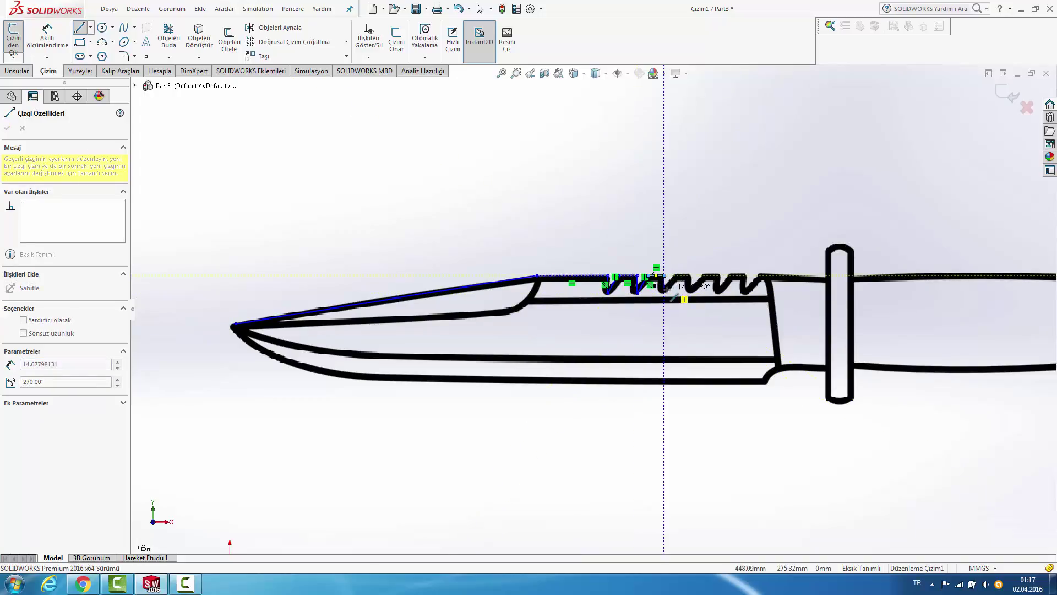
Step: Trace the zigzag serration teeth along the blade spine
left_click(663, 291)
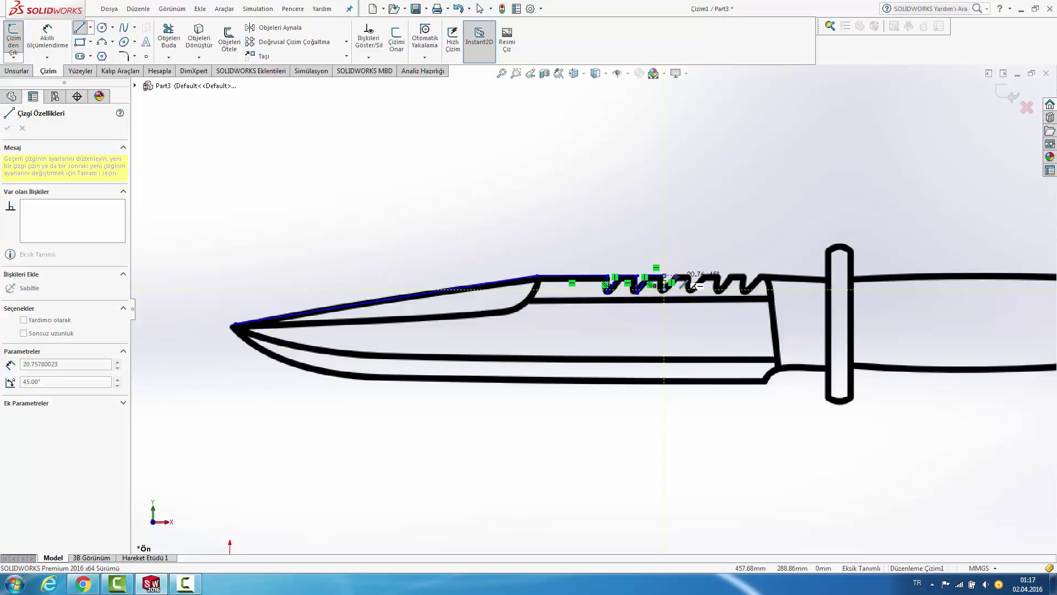
left_click(679, 276)
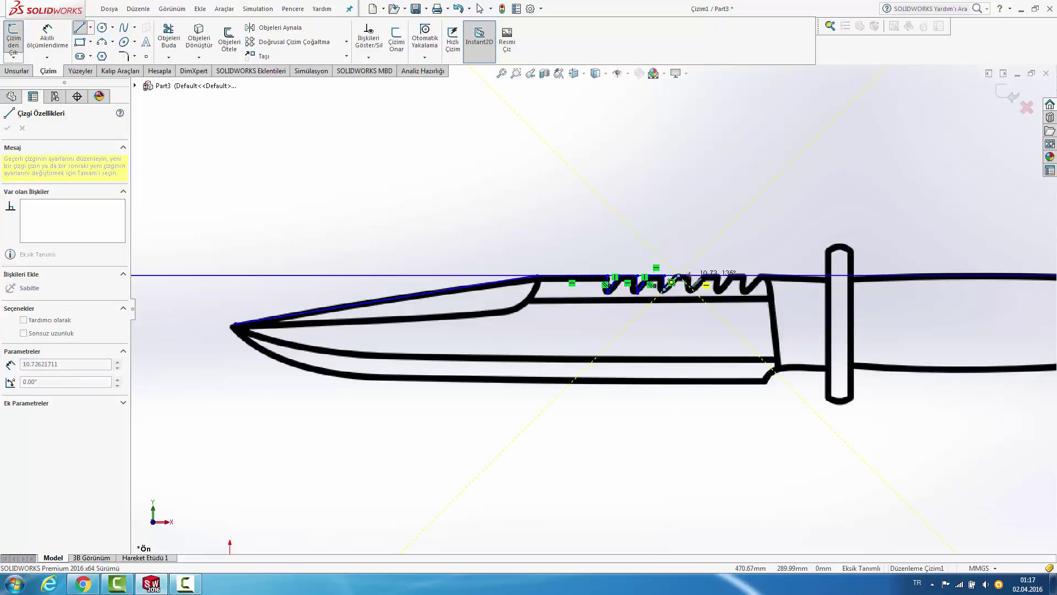
left_click(690, 275)
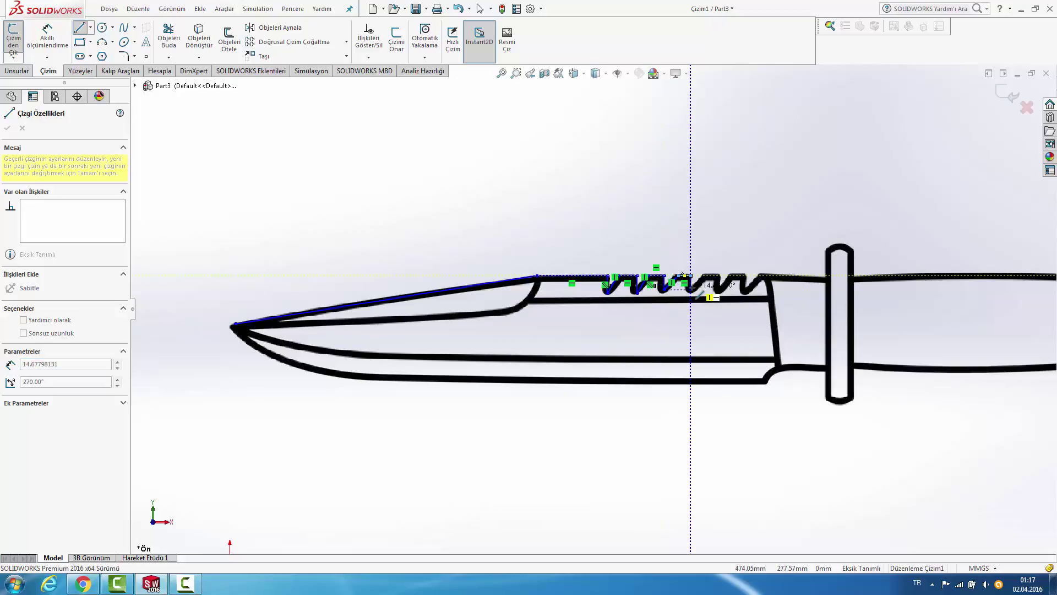
left_click(690, 291)
left_click(706, 275)
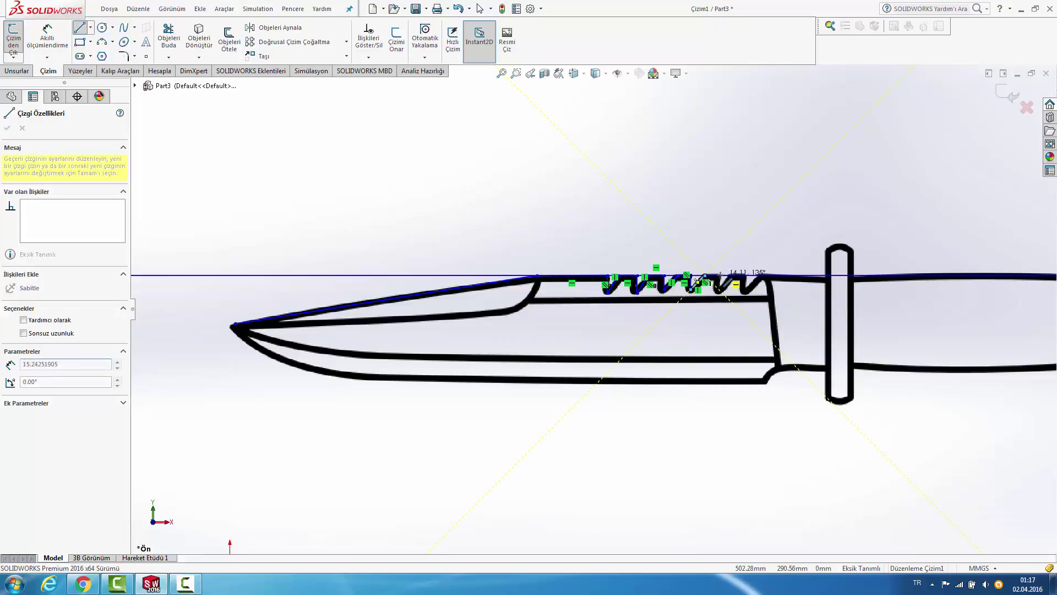
left_click(719, 275)
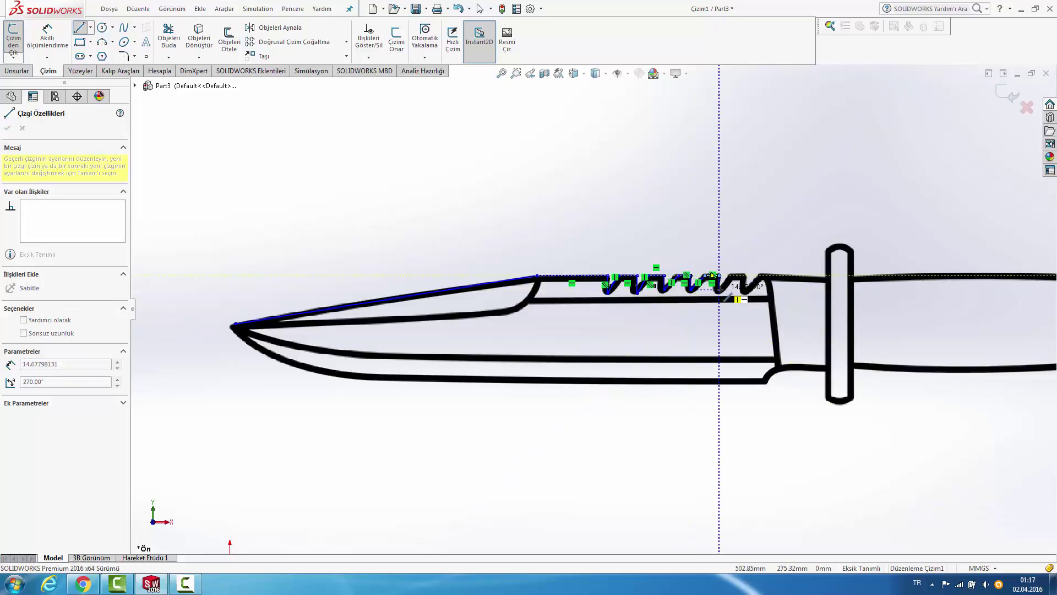
left_click(719, 291)
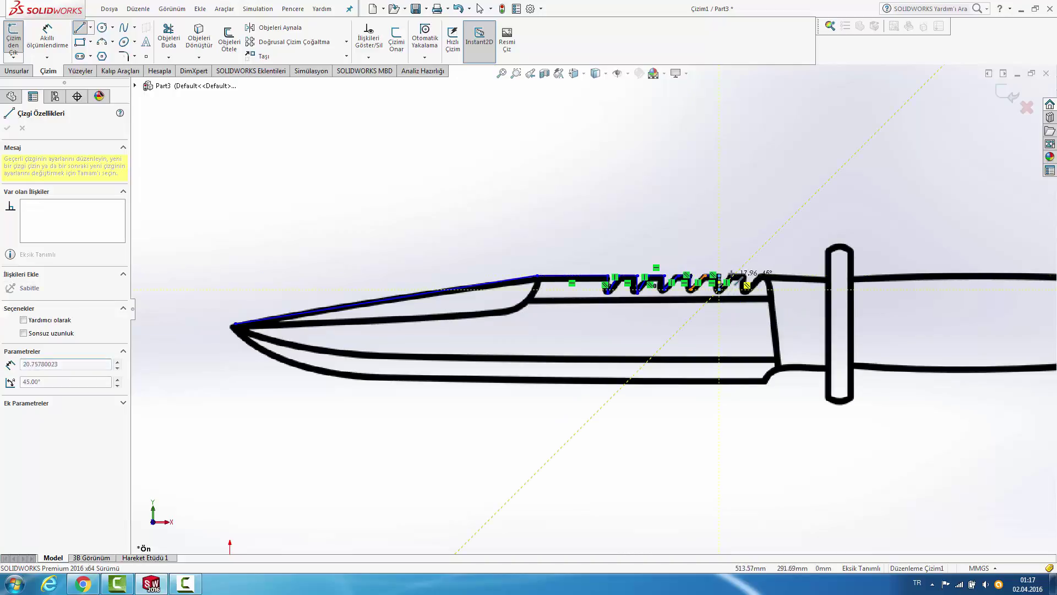
left_click(734, 275)
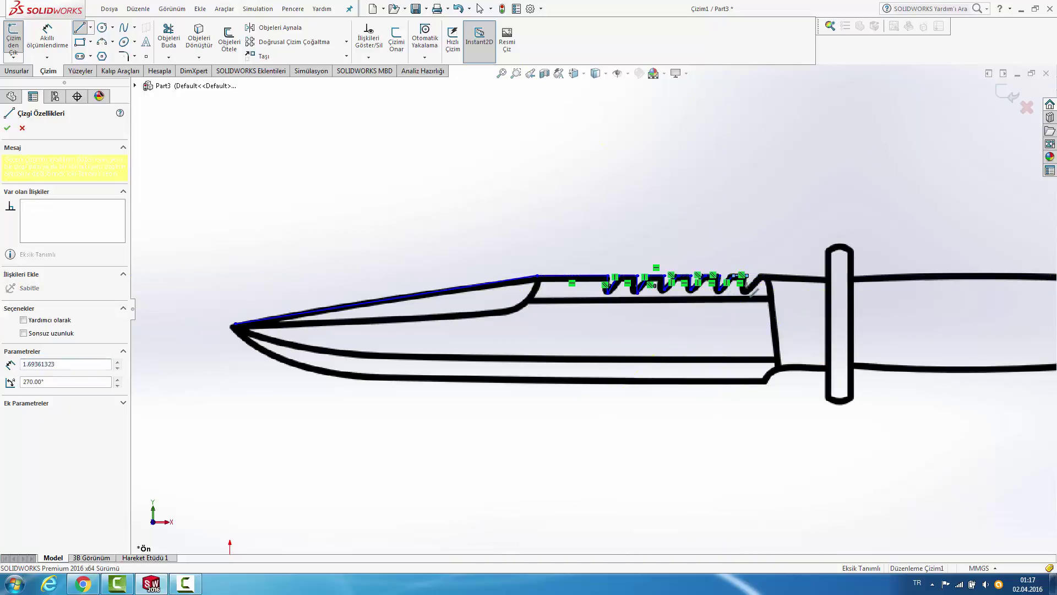
left_click(748, 291)
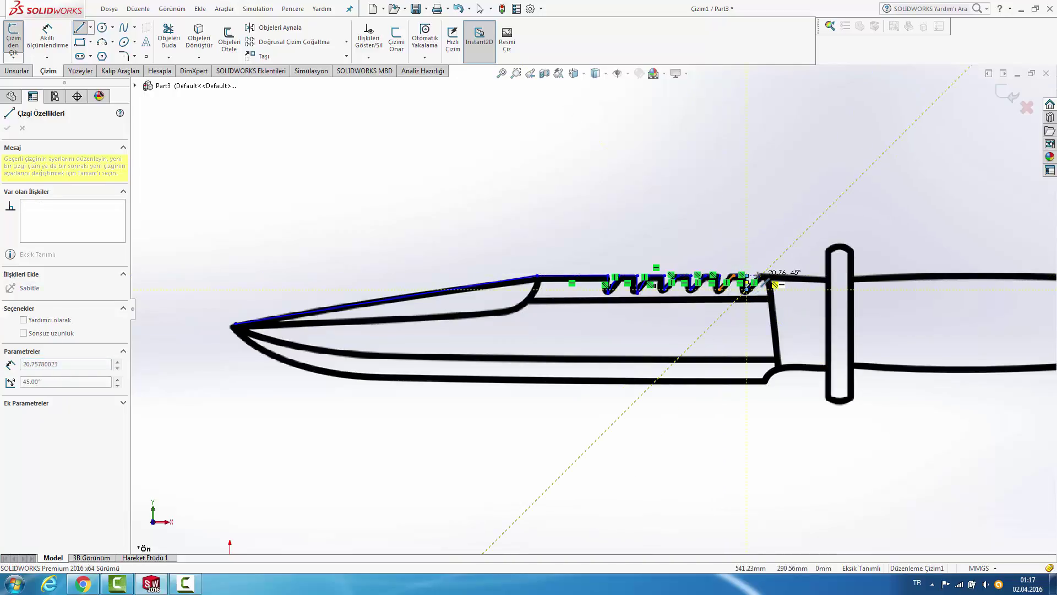
left_click(760, 275)
scroll(875, 281, "down", 4)
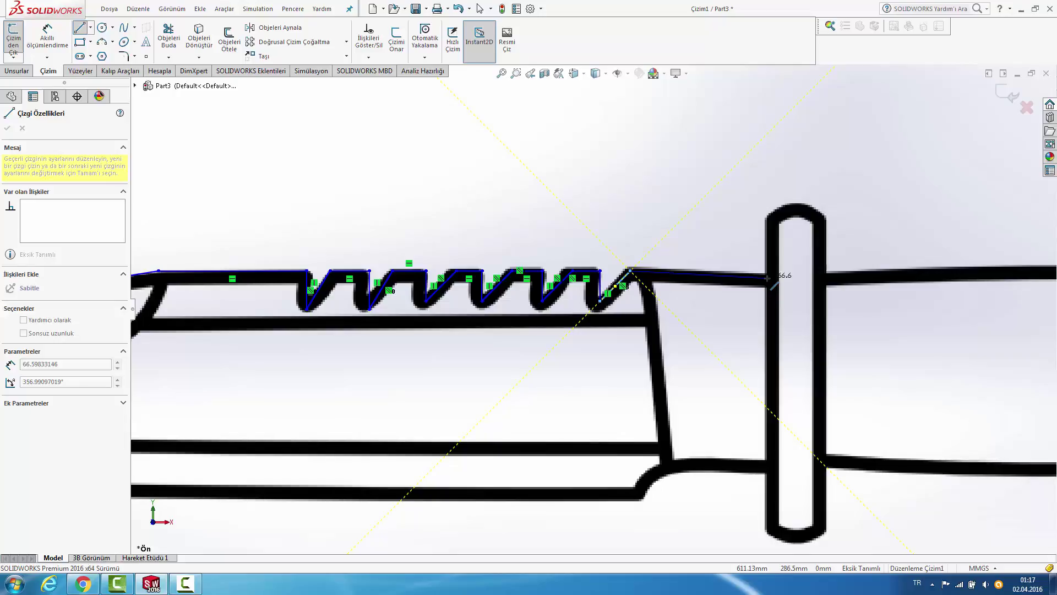
scroll(767, 278, "up", 3)
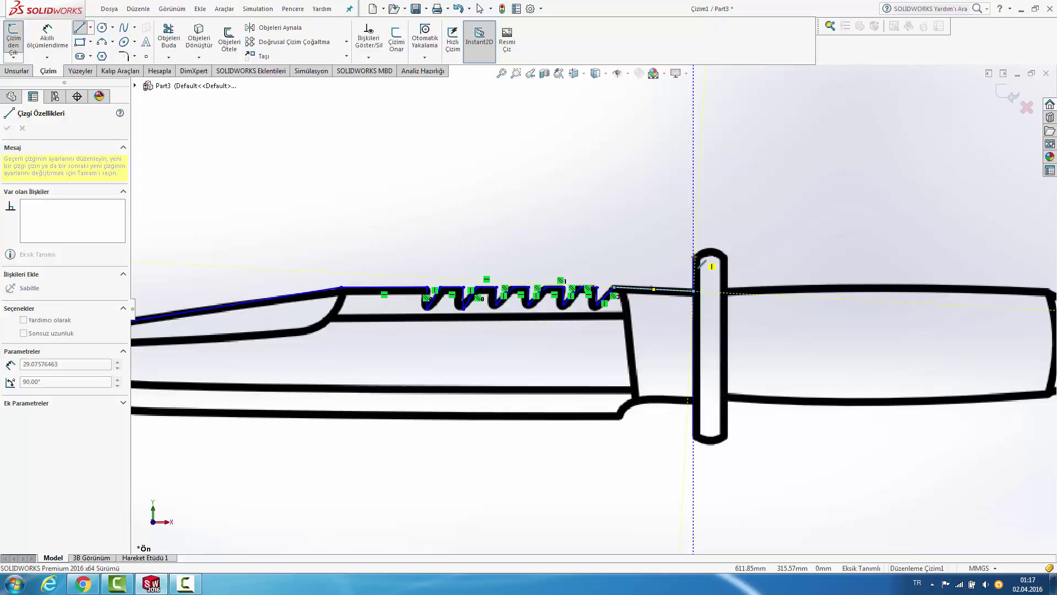
Step: Continue the outline up, across and down around the guard
left_click(694, 257)
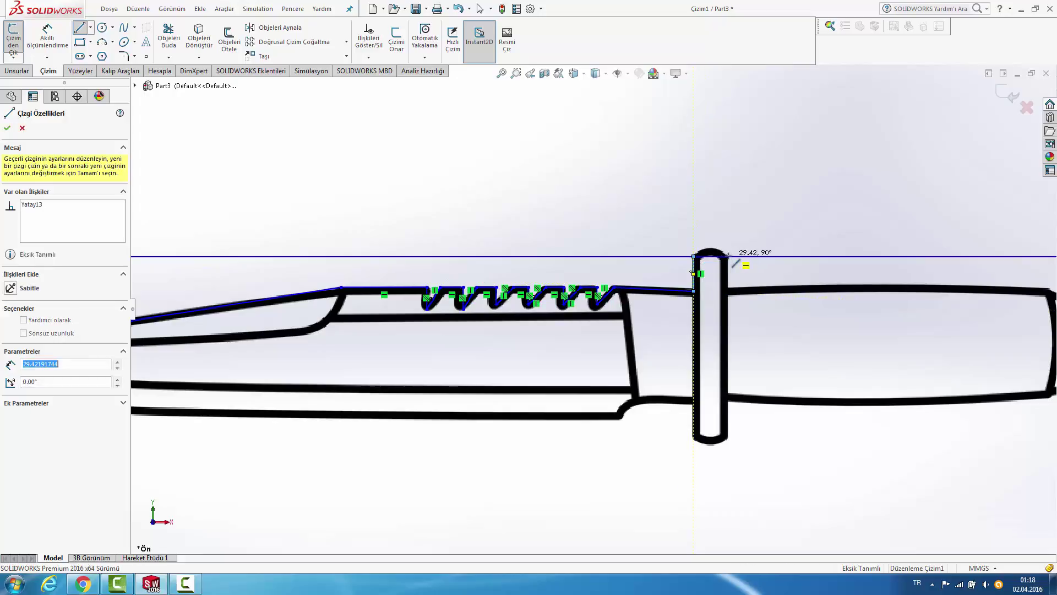
left_click(728, 257)
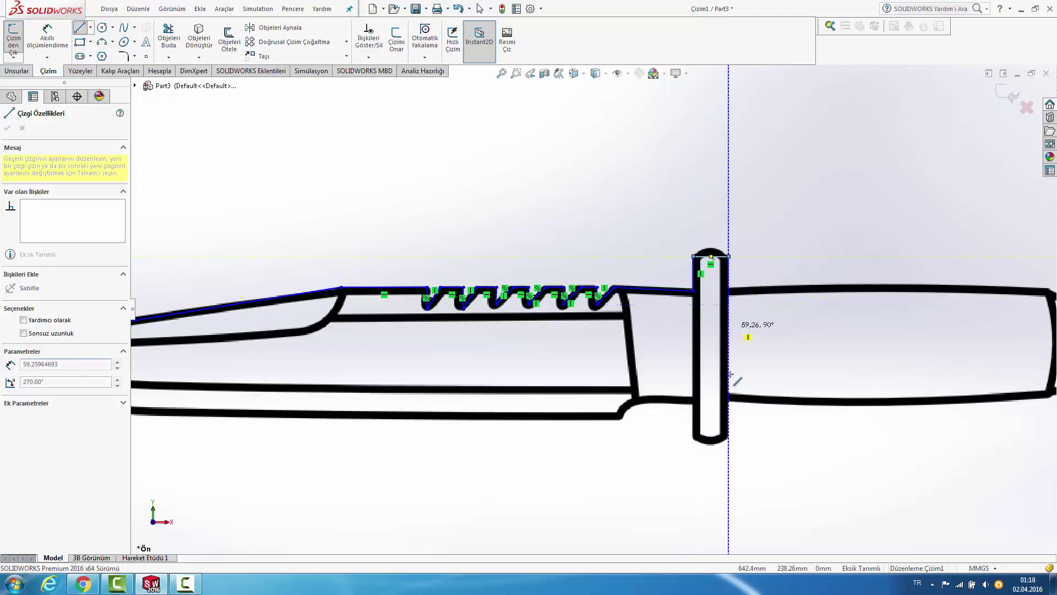
left_click(729, 435)
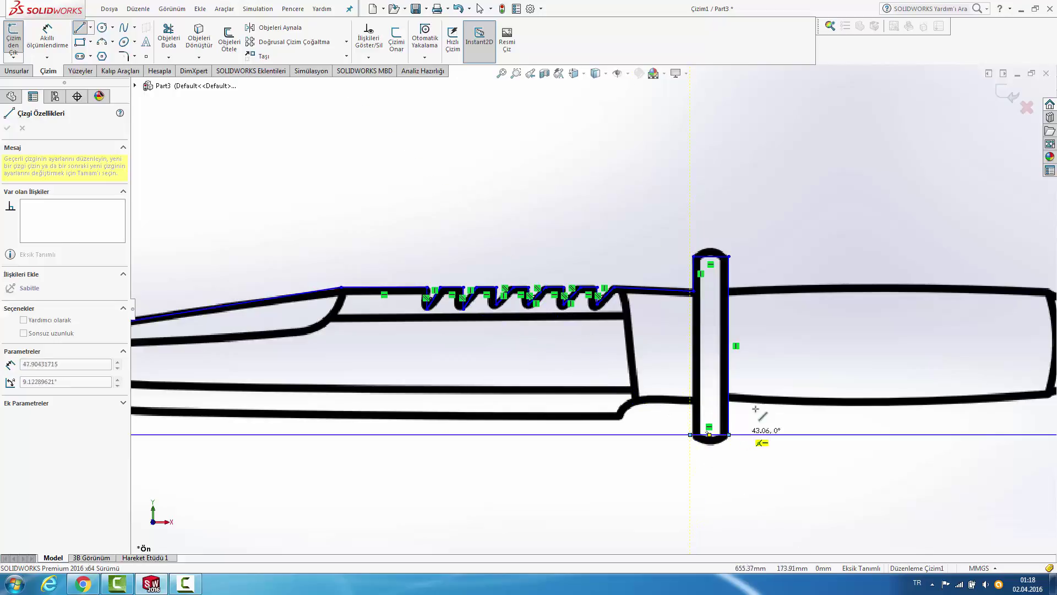
key("Escape")
scroll(768, 384, "down", 3)
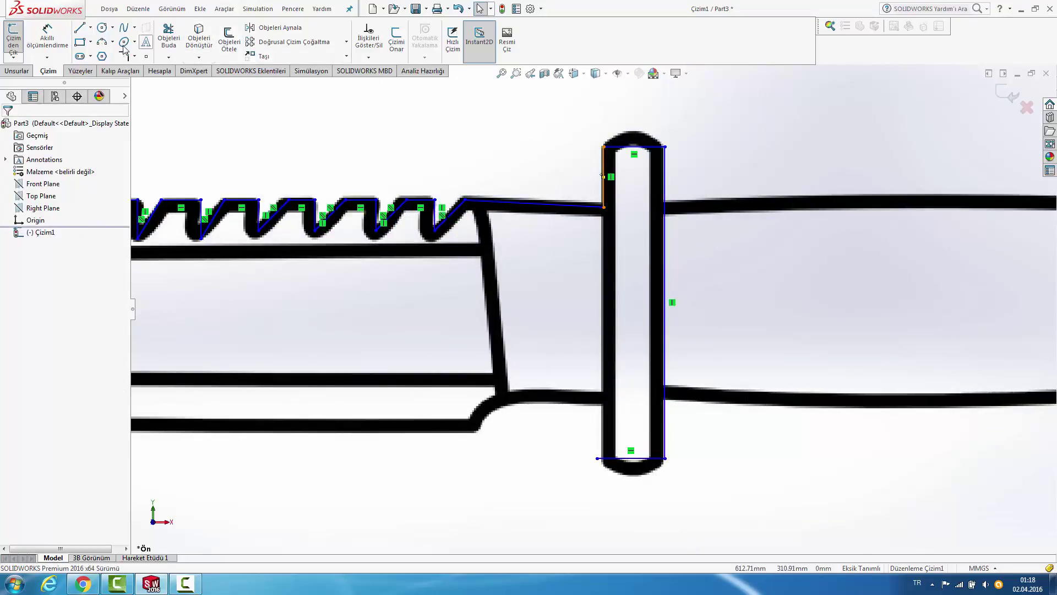
Step: Trim away the extra line stubs below the guard
left_click(169, 38)
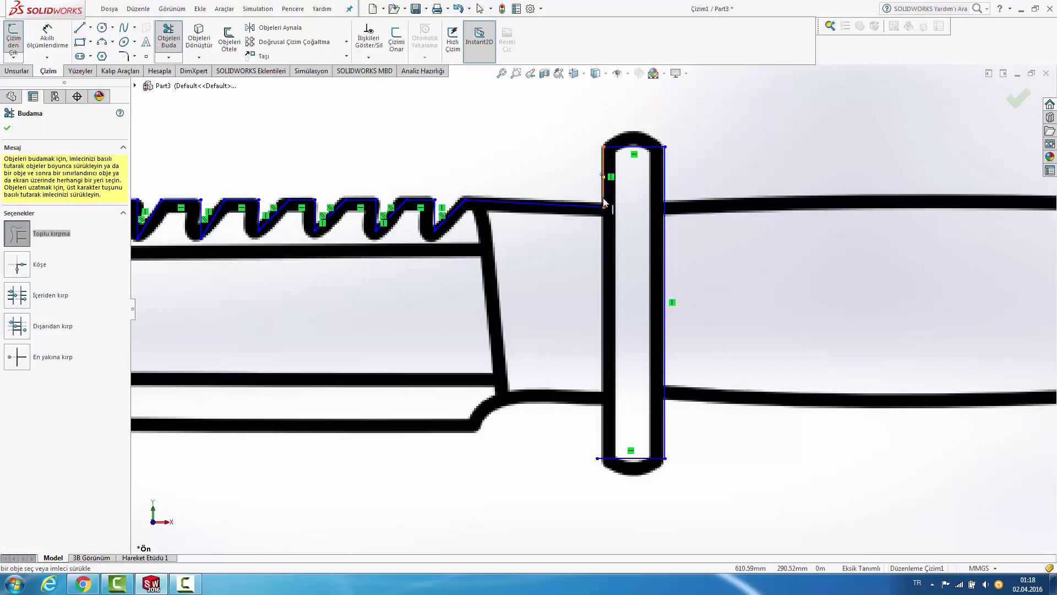
scroll(611, 495, "down", 3)
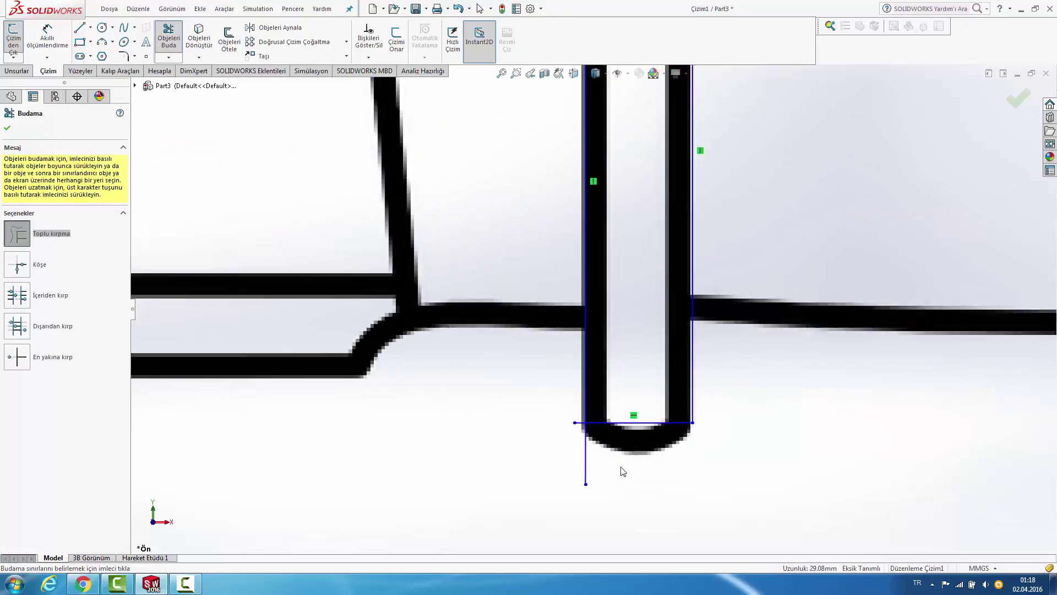
left_click_drag(579, 437, 537, 363)
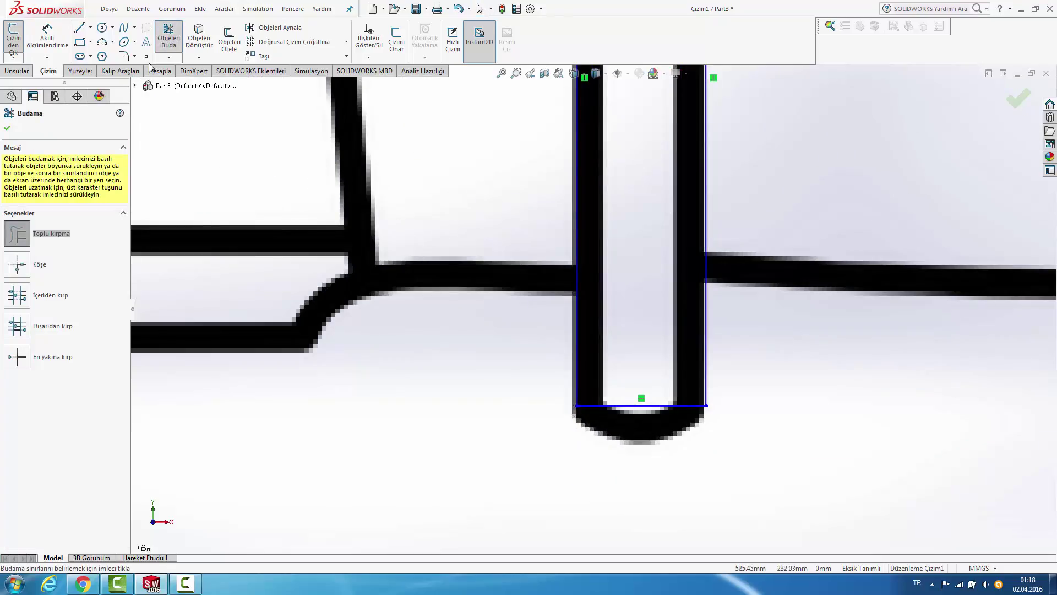
Step: Draw the short edge from the guard's left side along the bolster curve
left_click(80, 27)
scroll(572, 306, "up", 2)
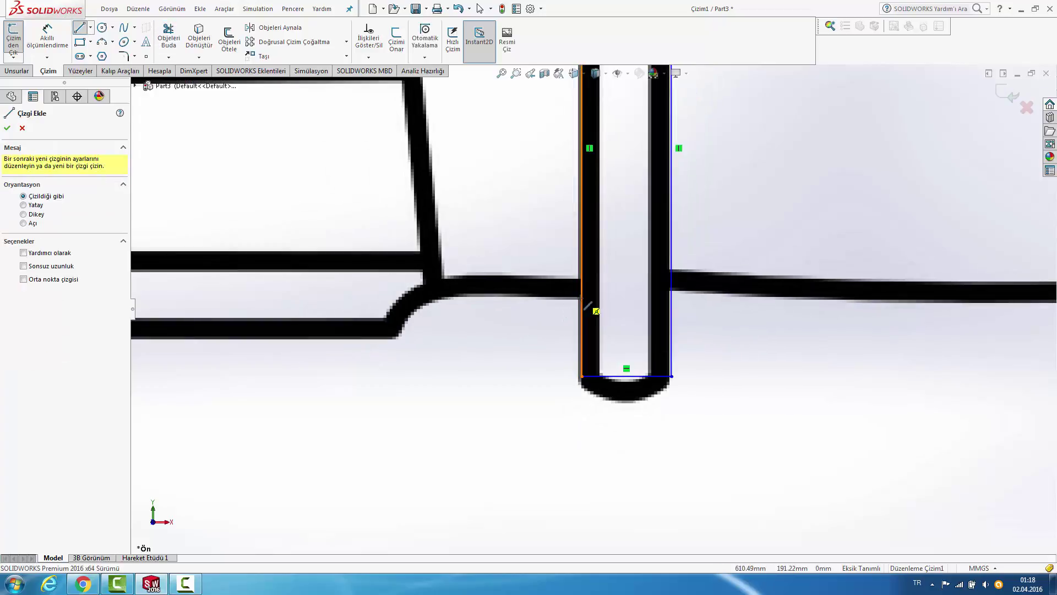
left_click(581, 297)
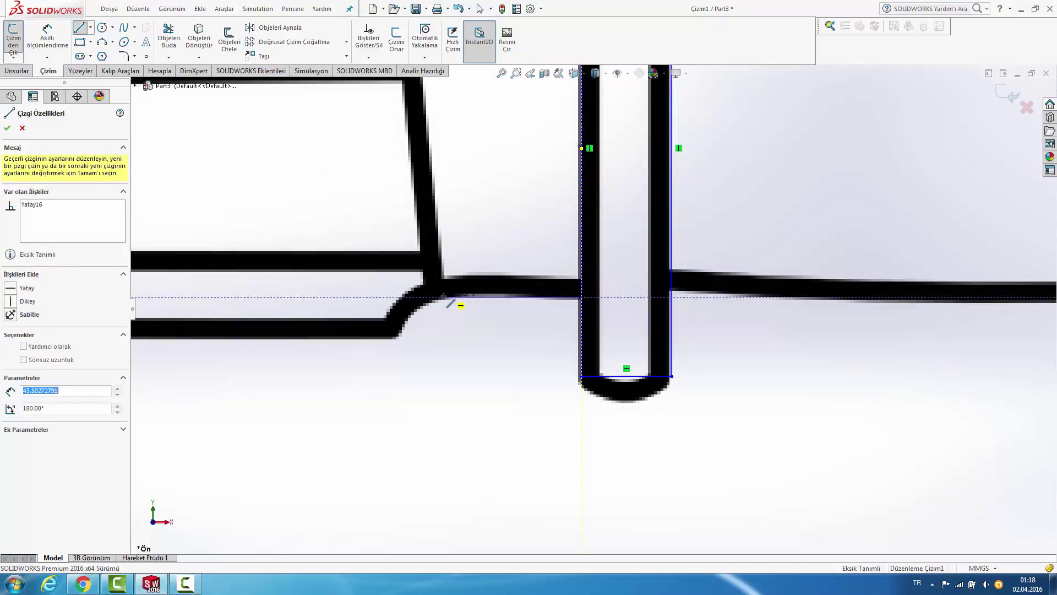
left_click(443, 298)
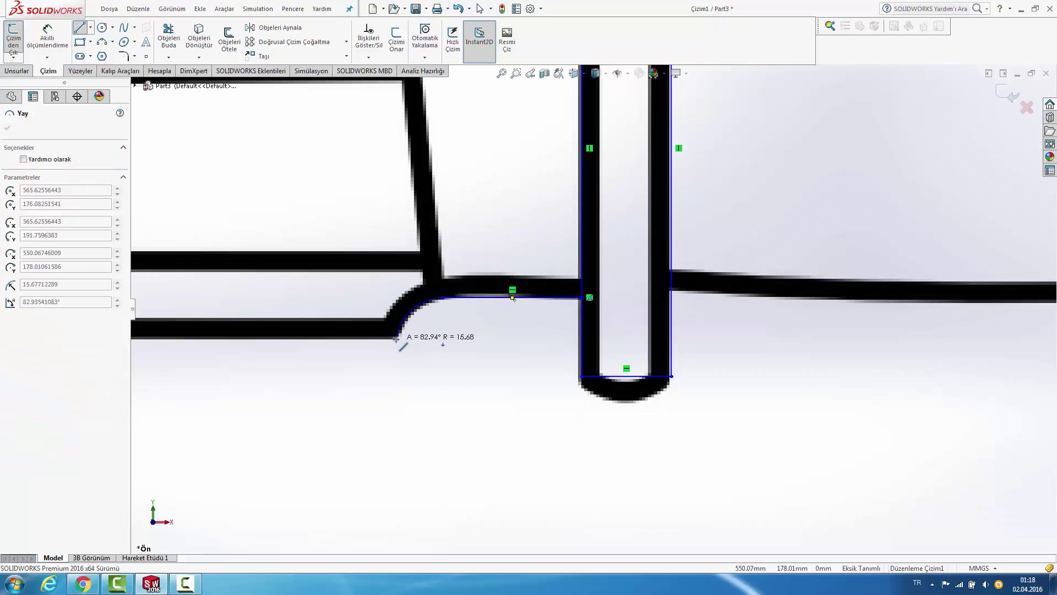
left_click(395, 338)
scroll(589, 311, "up", 3)
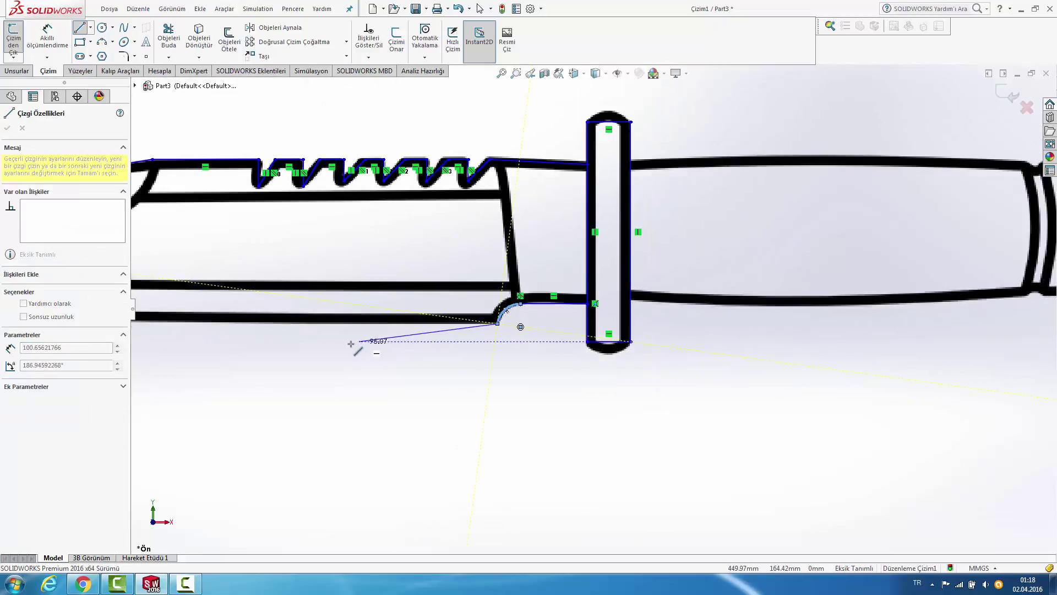
key("f")
scroll(310, 334, "down", 3)
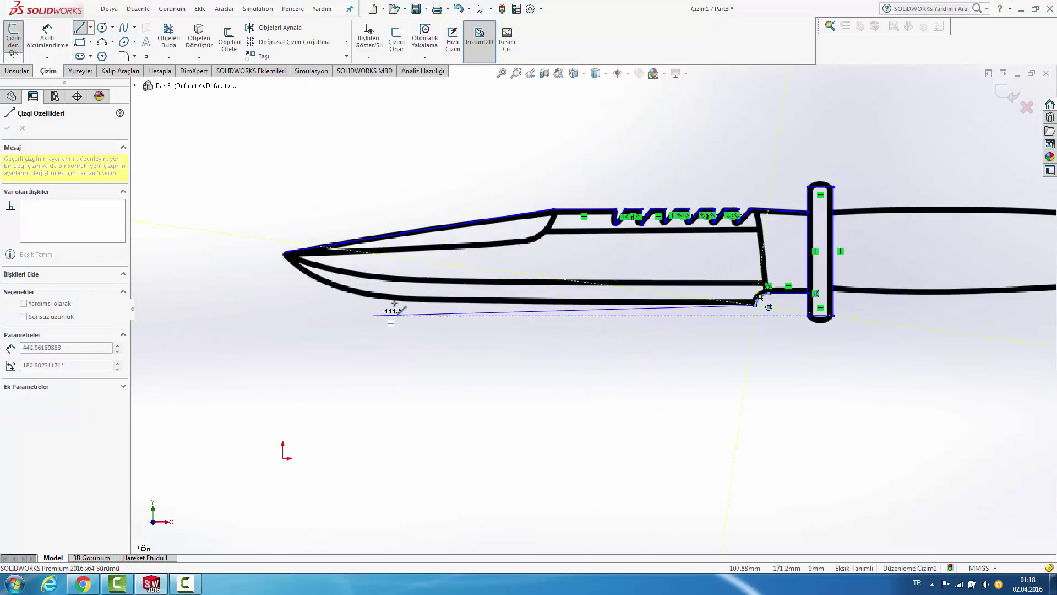
scroll(394, 303, "down", 1)
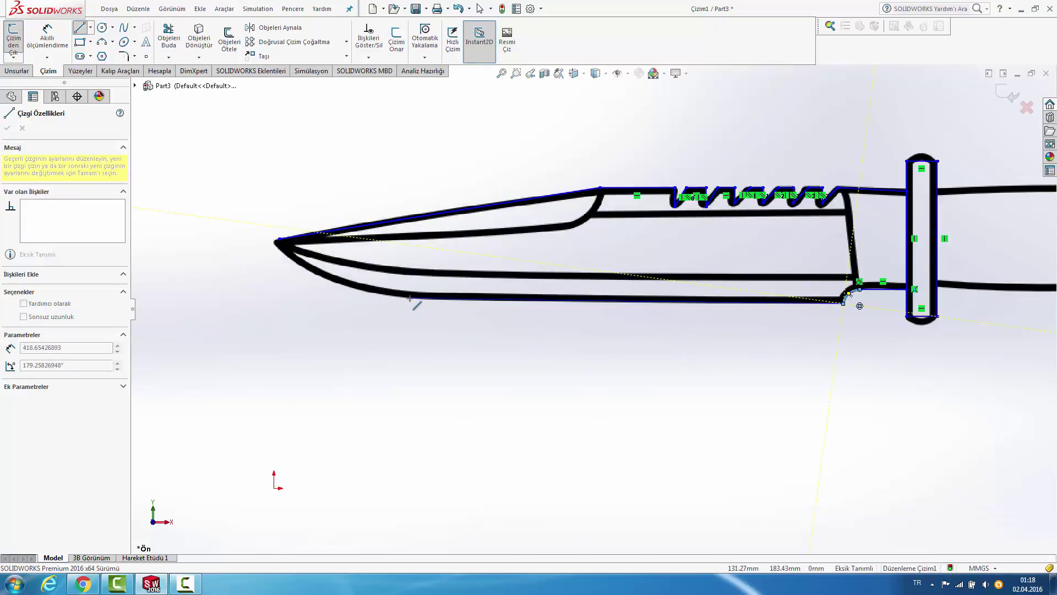
Step: Draw the blade's lower edge and a tangent arc rounding the tip to the upper edge
left_click(409, 298)
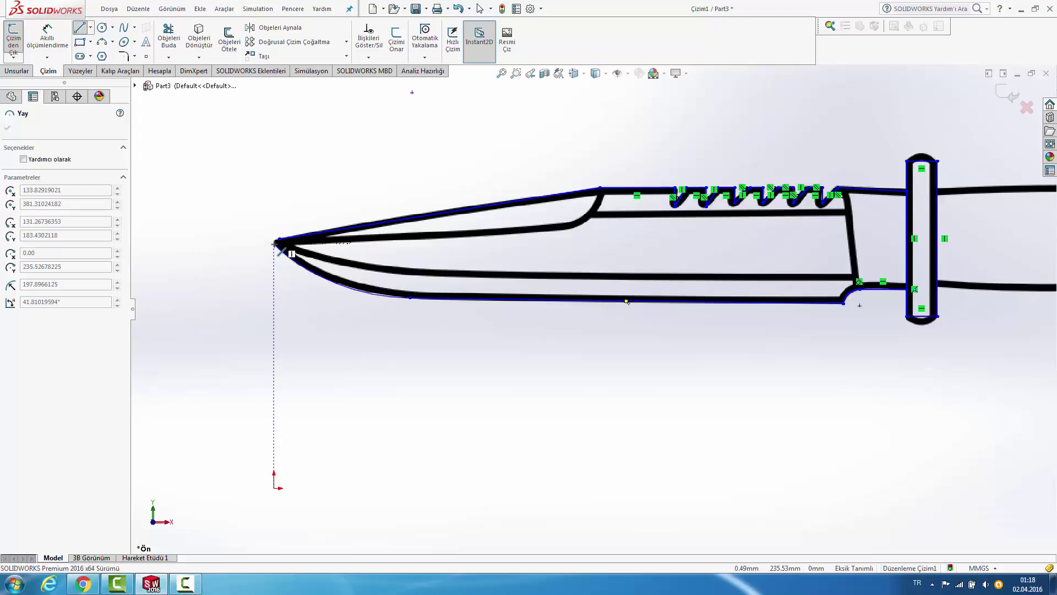
left_click(279, 242)
scroll(309, 251, "down", 3)
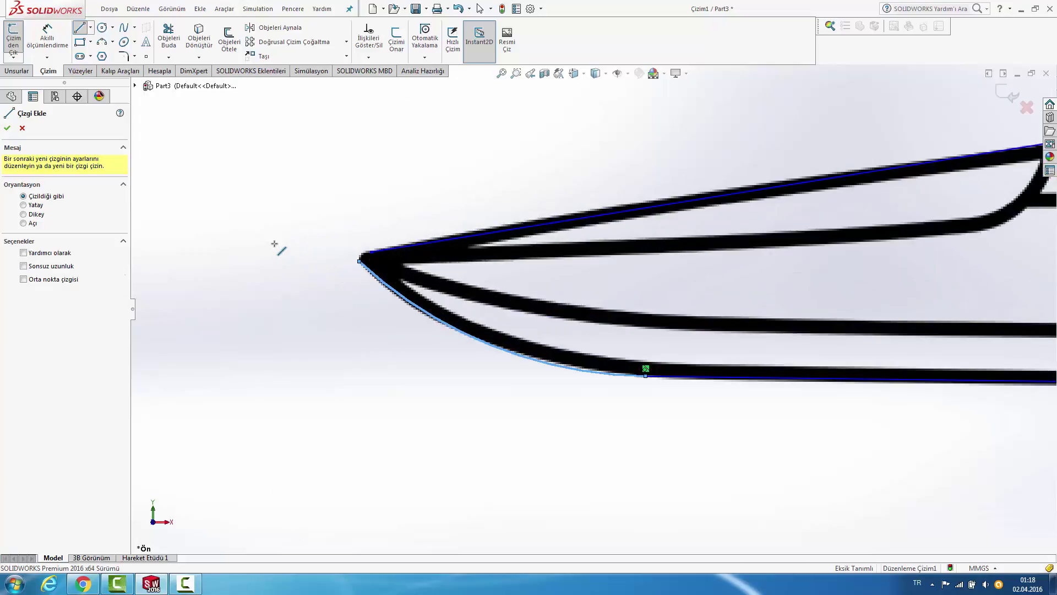
scroll(394, 270, "down", 2)
scroll(394, 271, "down", 2)
scroll(401, 283, "down", 2)
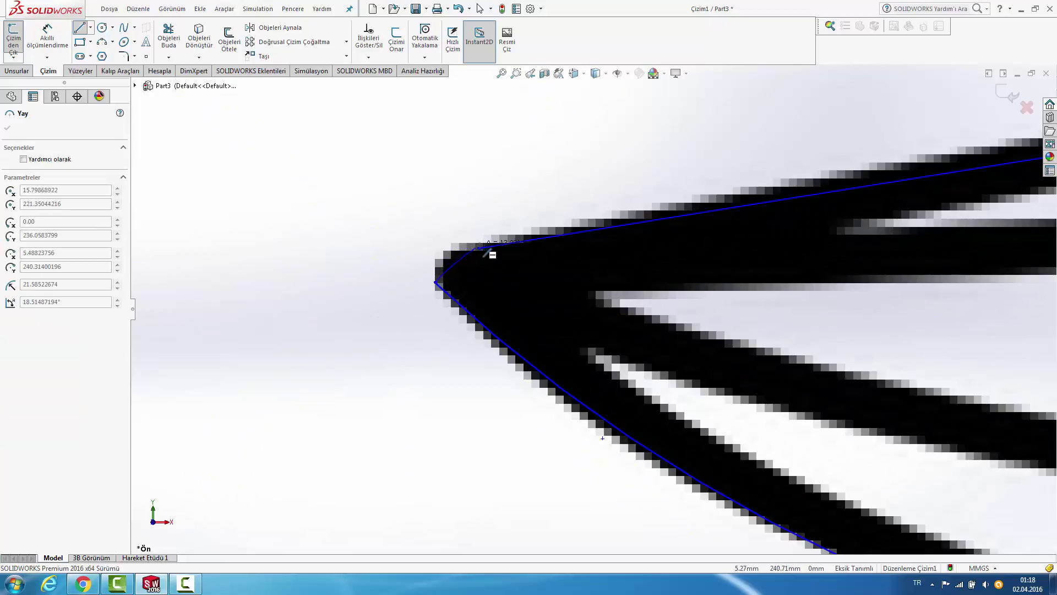
left_click(483, 248)
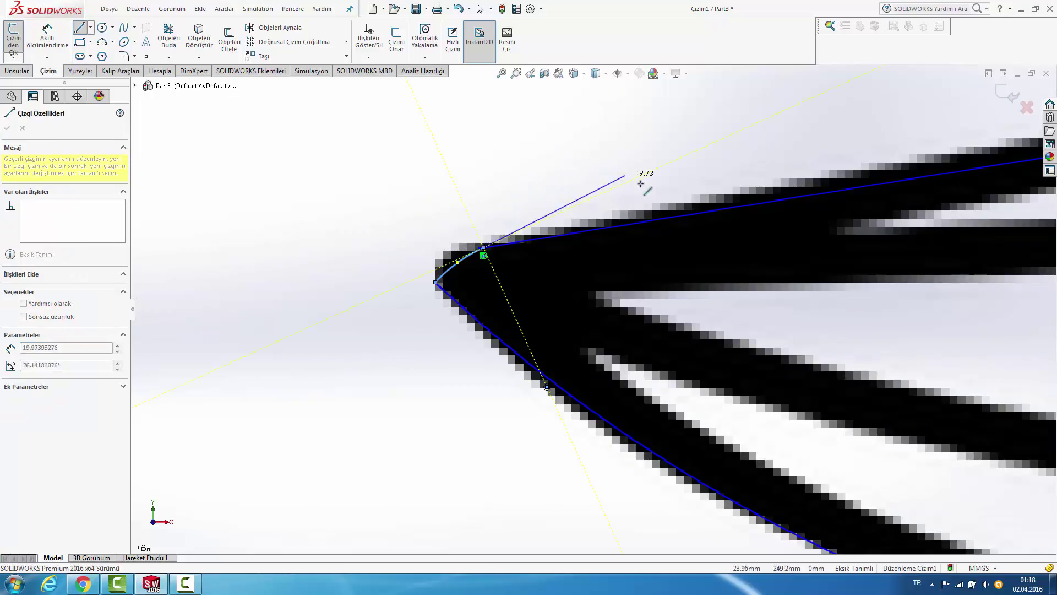
key("Escape")
scroll(850, 281, "up", 3)
scroll(860, 285, "up", 2)
scroll(862, 286, "up", 4)
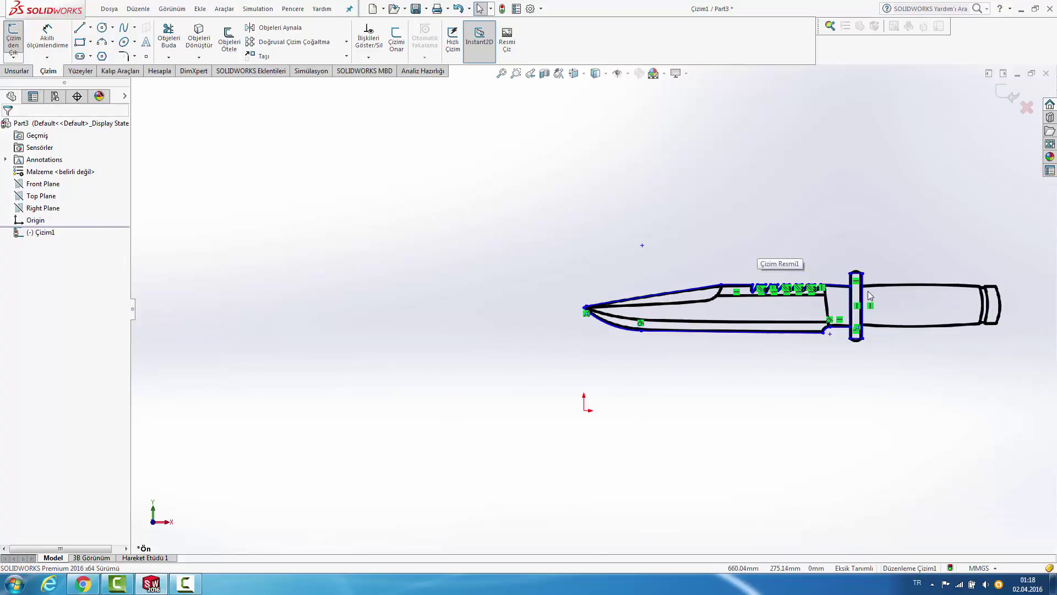
scroll(863, 288, "down", 1)
scroll(864, 289, "down", 1)
scroll(868, 291, "down", 2)
Step: Bow the handle's top and bottom edges with shallow three-point arcs
key("f")
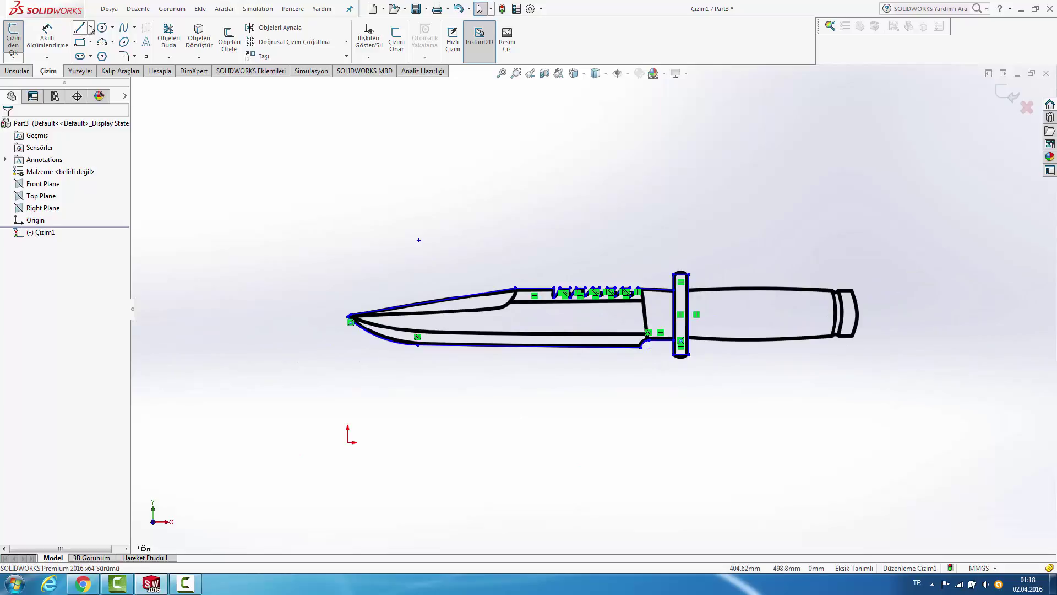
scroll(762, 301, "down", 3)
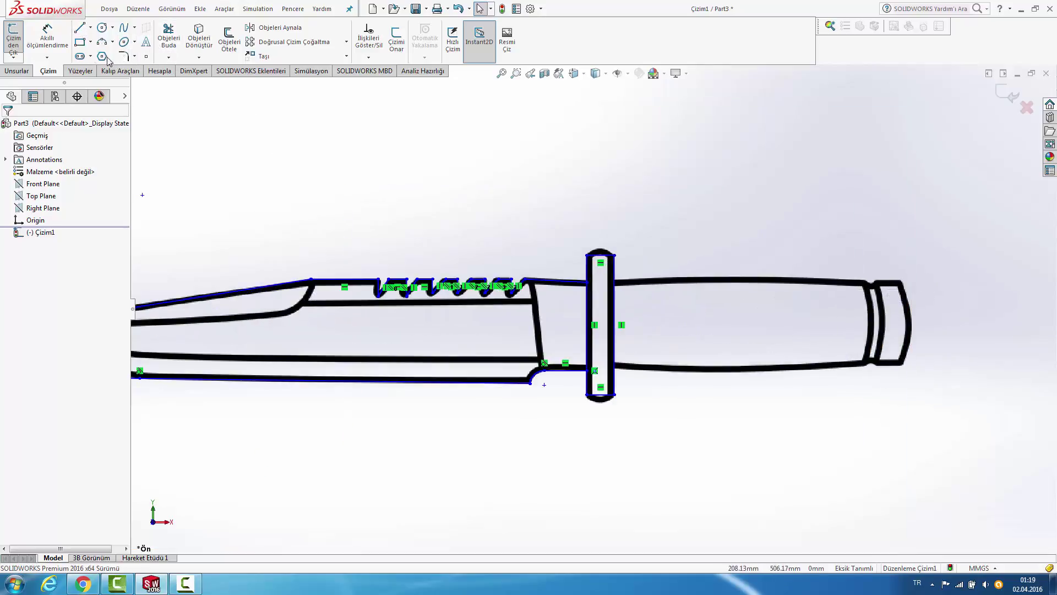
scroll(712, 298, "down", 2)
scroll(712, 298, "down", 2)
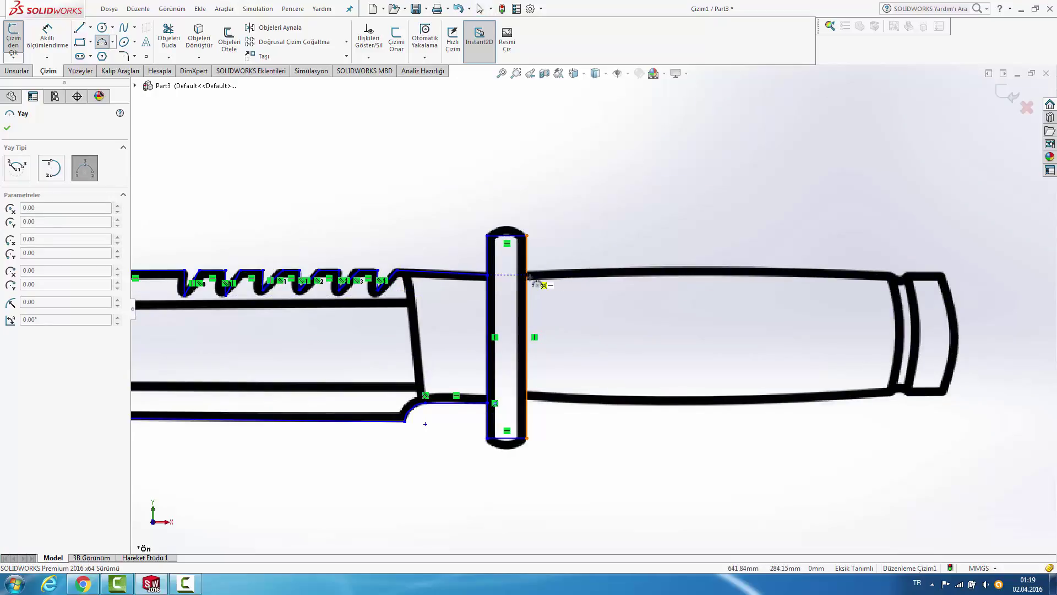
left_click(529, 275)
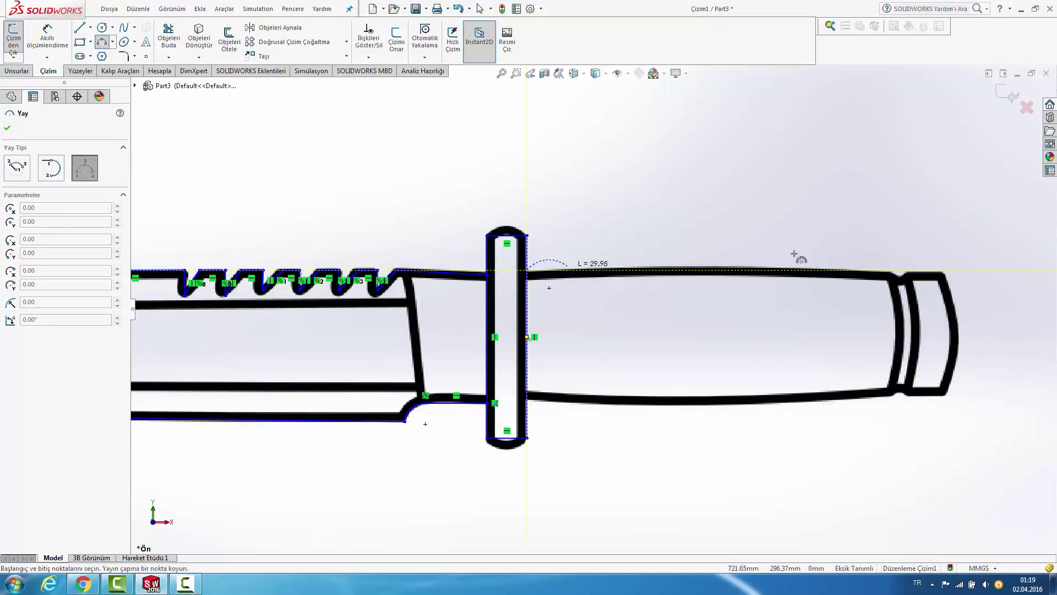
left_click(896, 275)
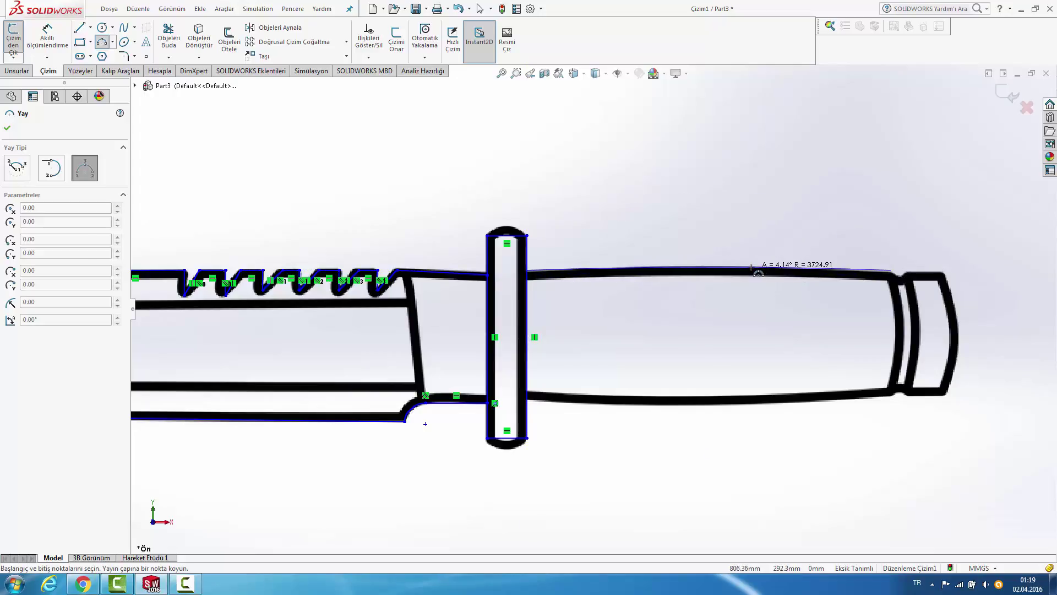
left_click(758, 273)
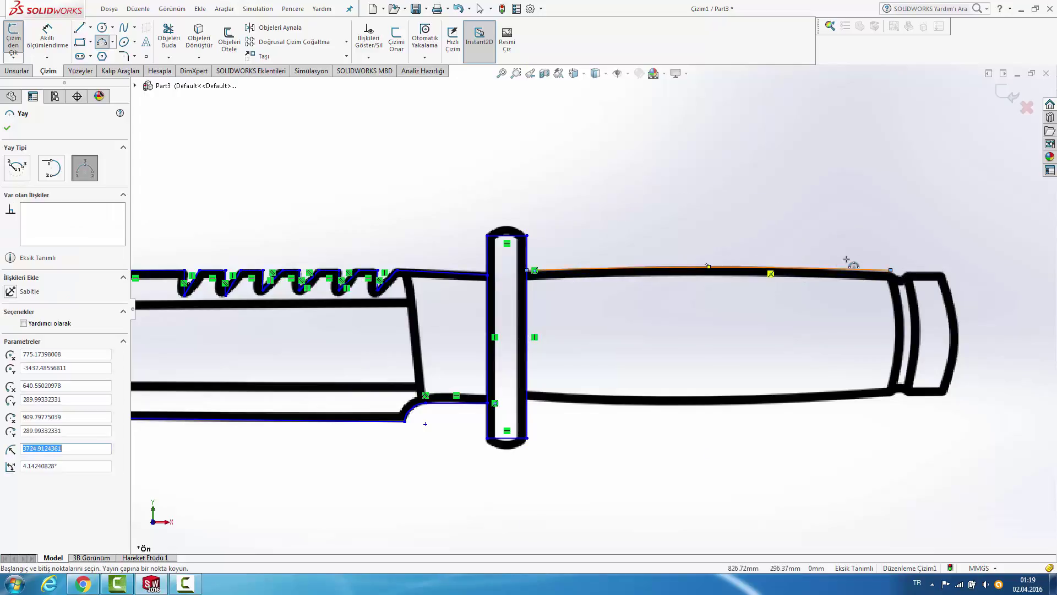
left_click(892, 394)
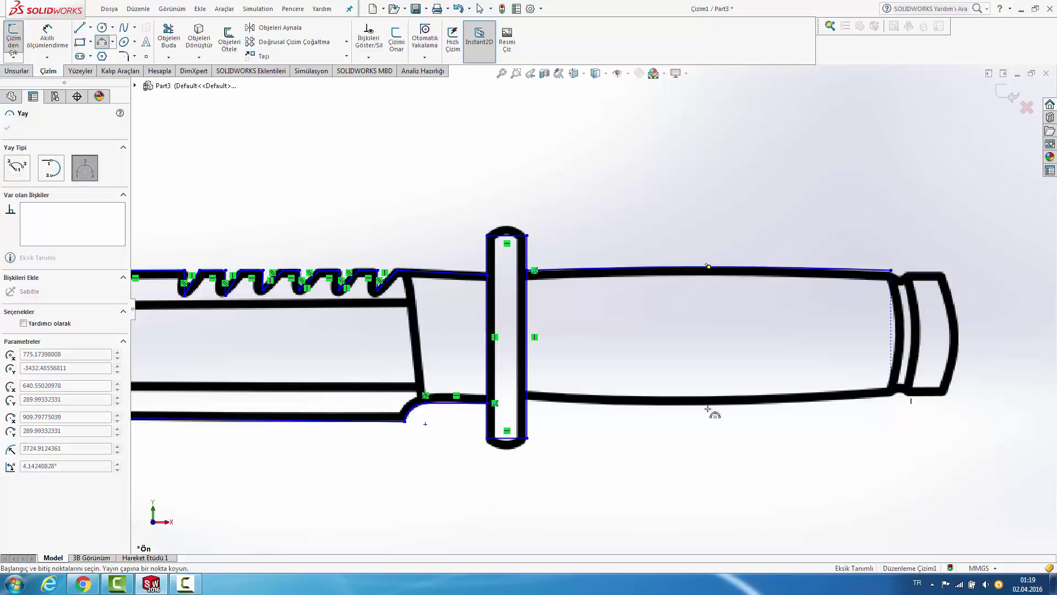
left_click(530, 404)
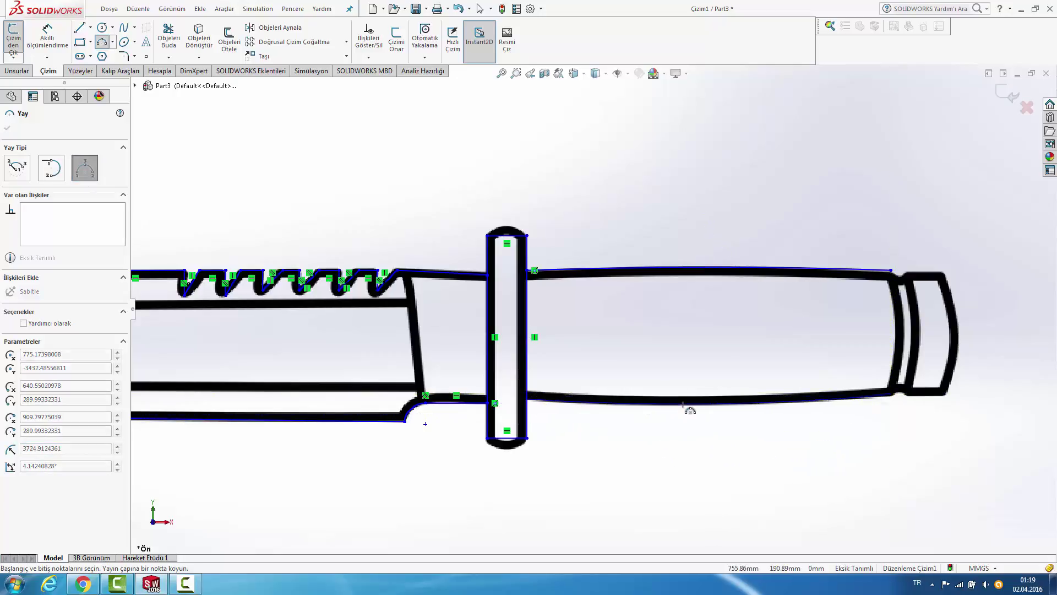
left_click(699, 408)
Step: Add small notch arcs at the top and bottom edges near the handle's end
scroll(961, 330, "down", 2)
scroll(881, 302, "down", 1)
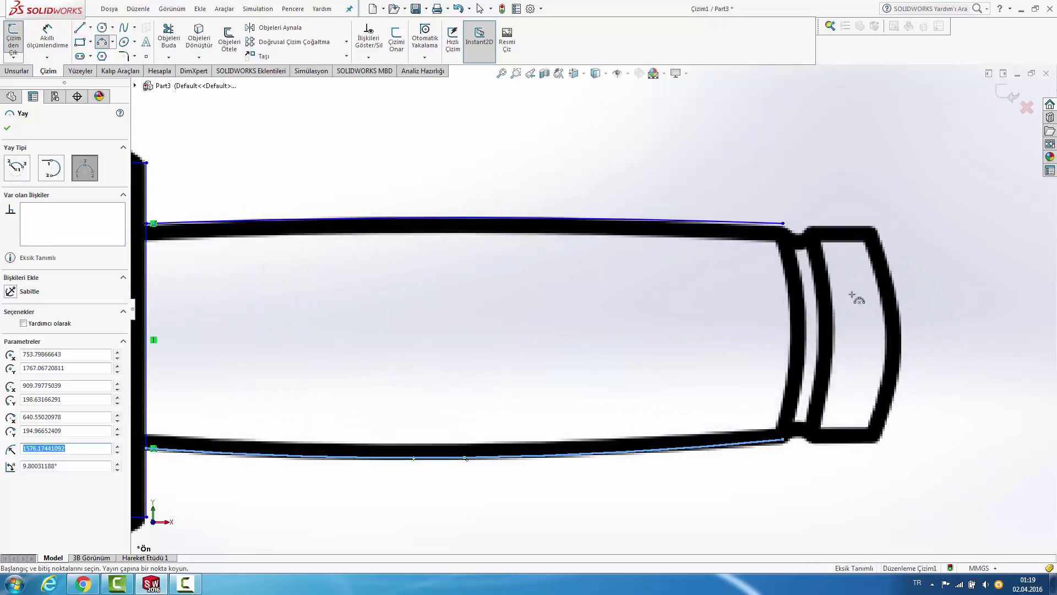
scroll(853, 296, "down", 2)
scroll(812, 273, "up", 2)
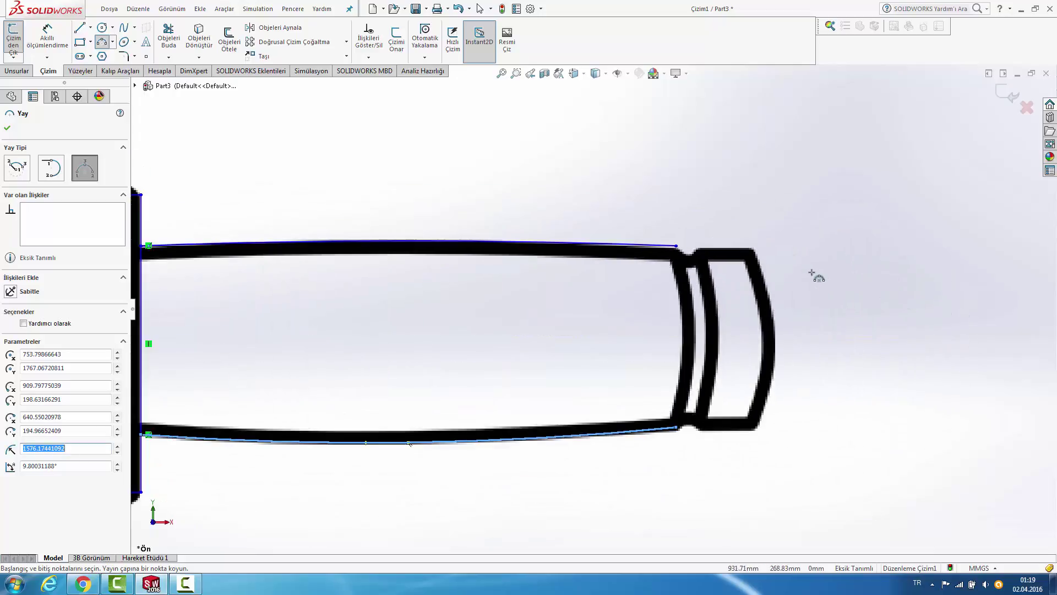
scroll(812, 274, "up", 2)
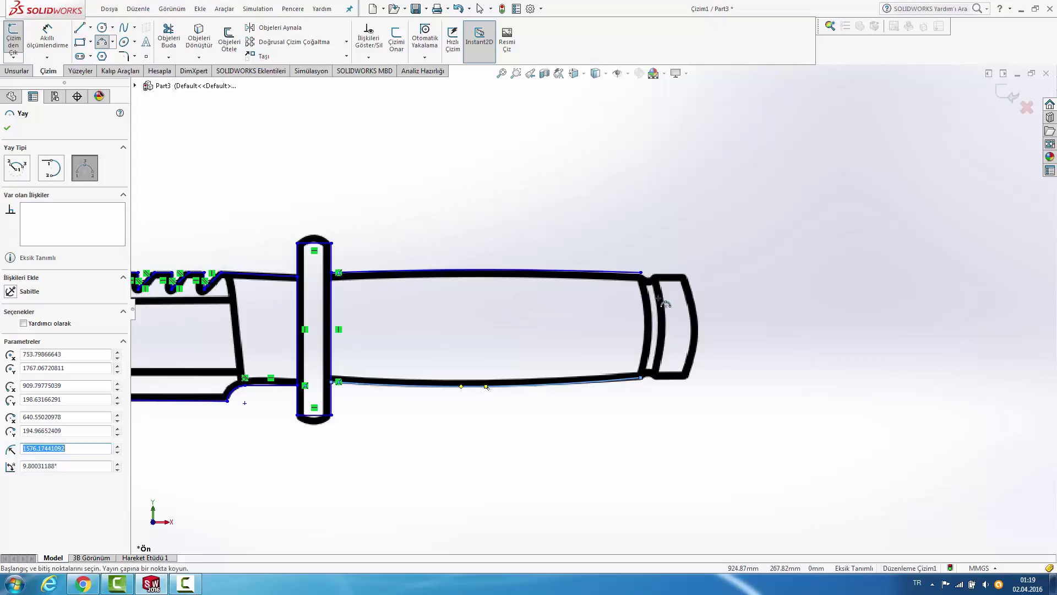
scroll(656, 293, "down", 2)
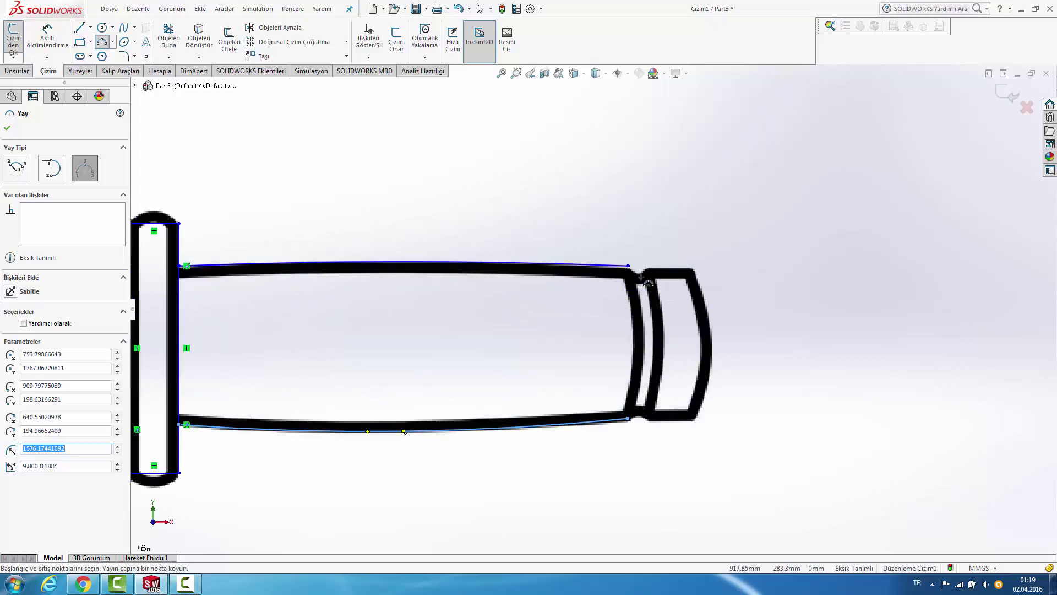
scroll(655, 293, "down", 2)
scroll(615, 275, "down", 2)
left_click(616, 267)
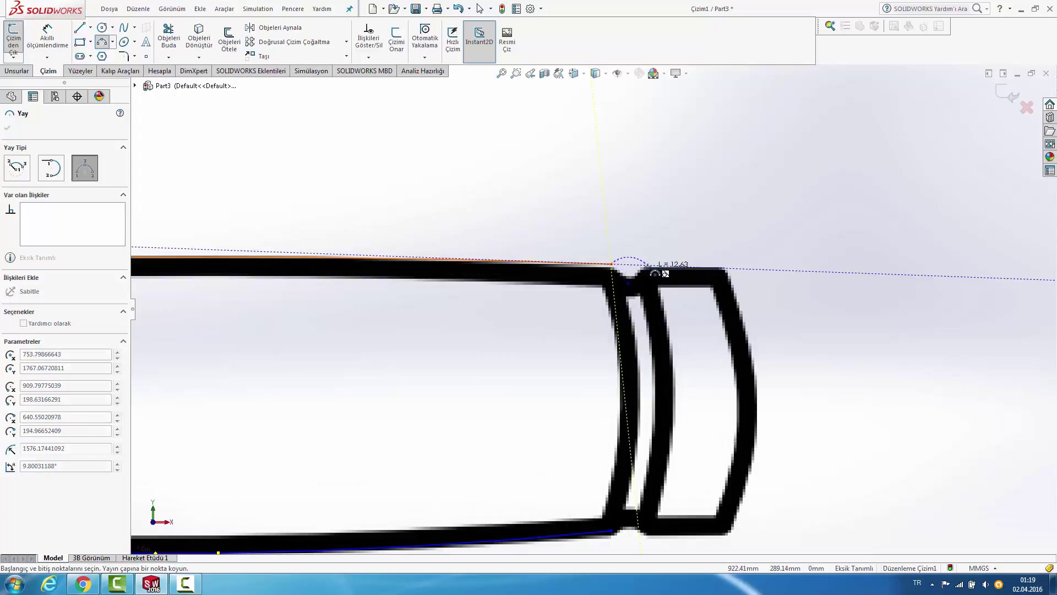
left_click(651, 269)
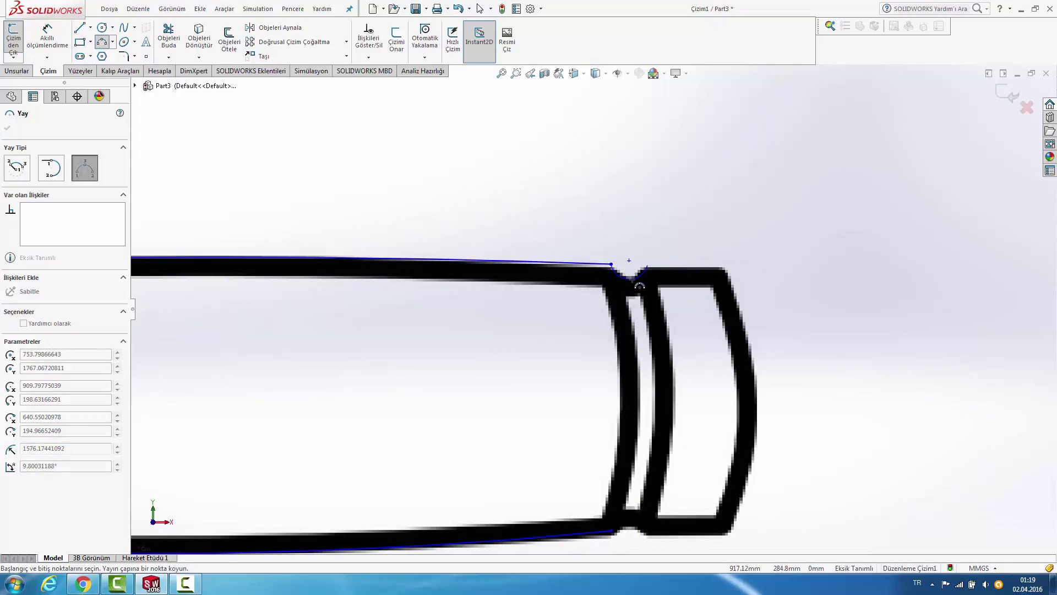
left_click(639, 285)
left_click(612, 532)
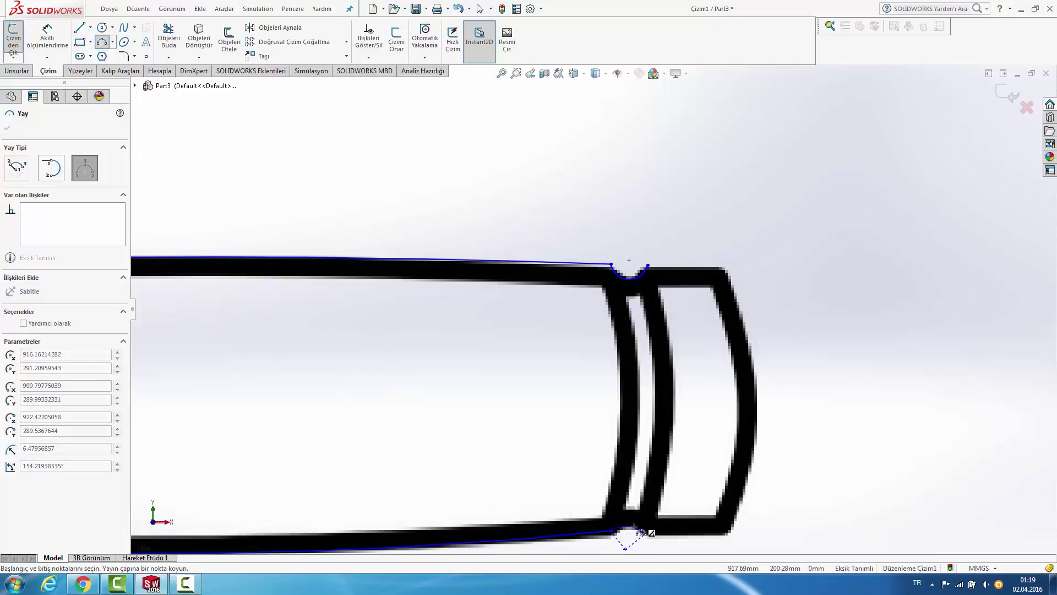
left_click(644, 533)
Step: Draw the horizontal top and bottom edges from the notches to the pommel corners
key("Escape")
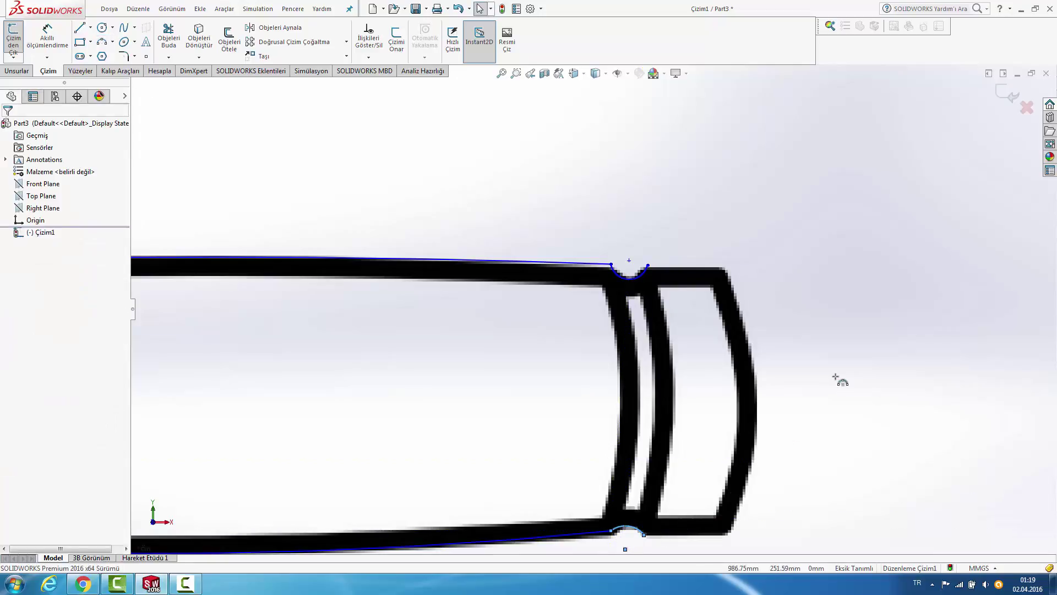
left_click(79, 27)
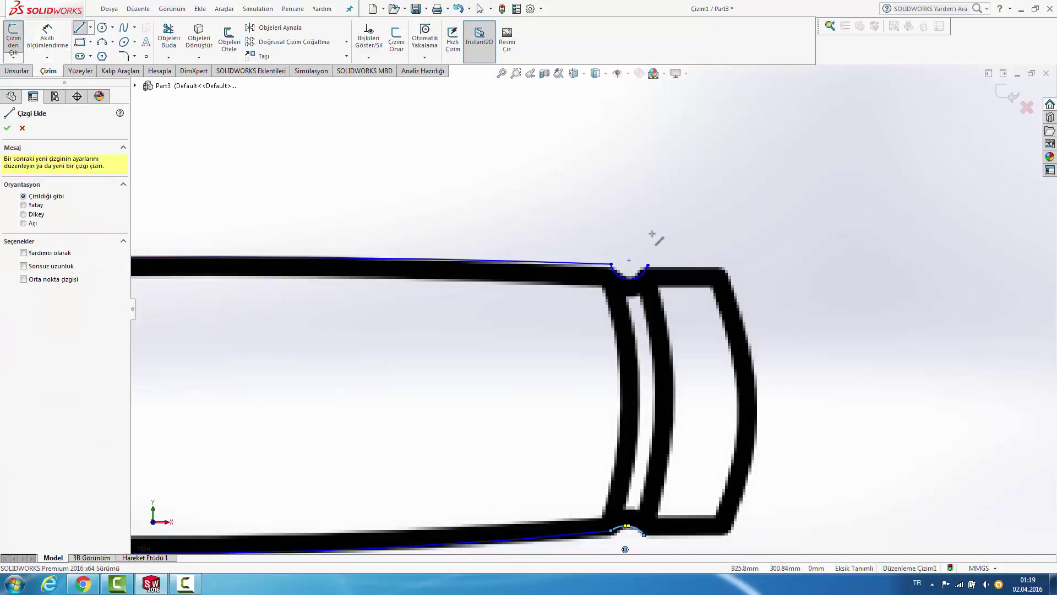
left_click(647, 266)
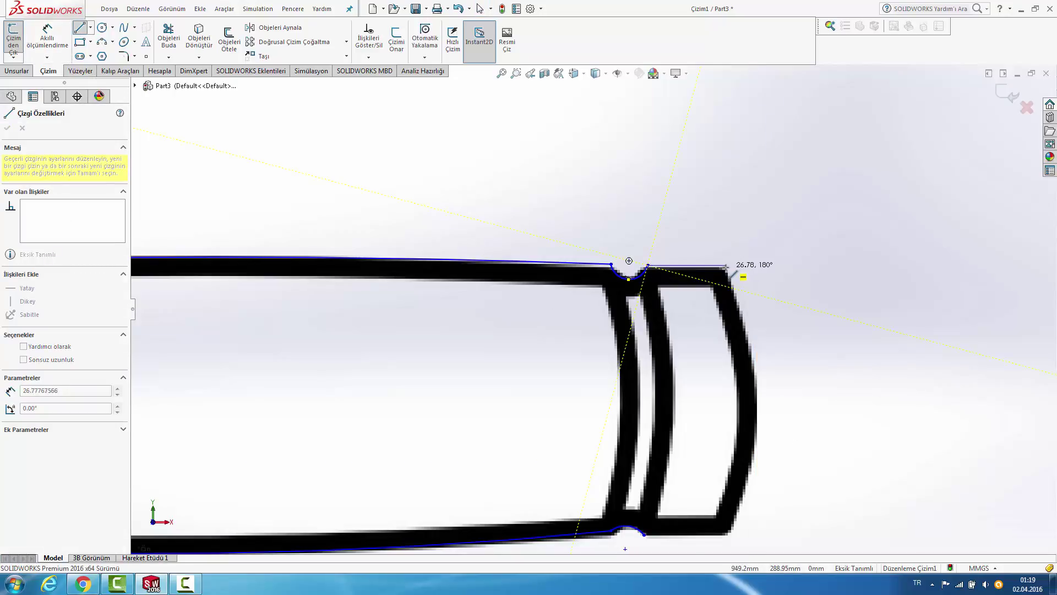
left_click(727, 267)
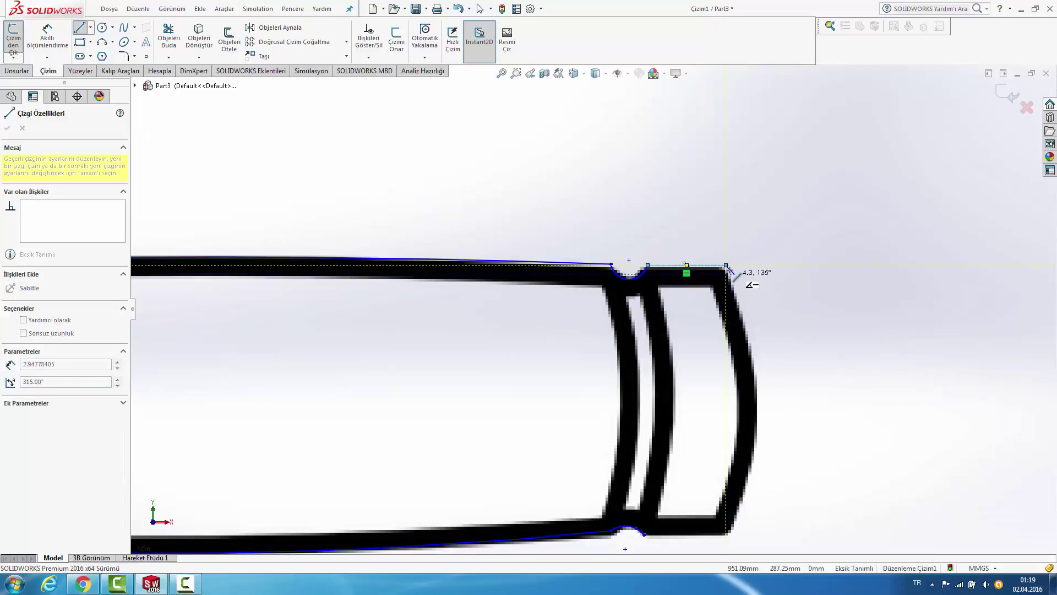
left_click(727, 534)
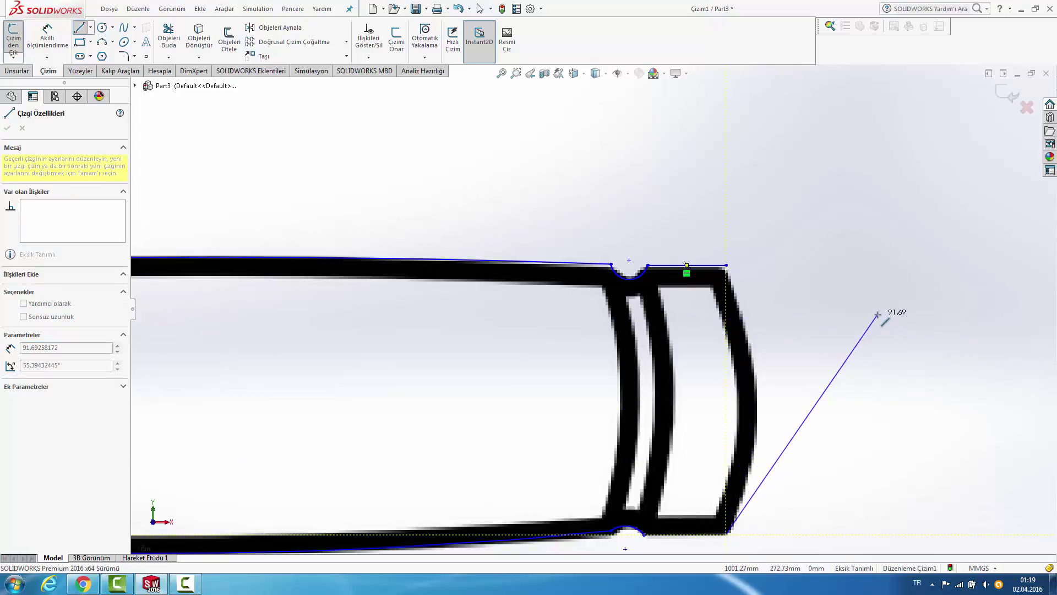
left_click(644, 534)
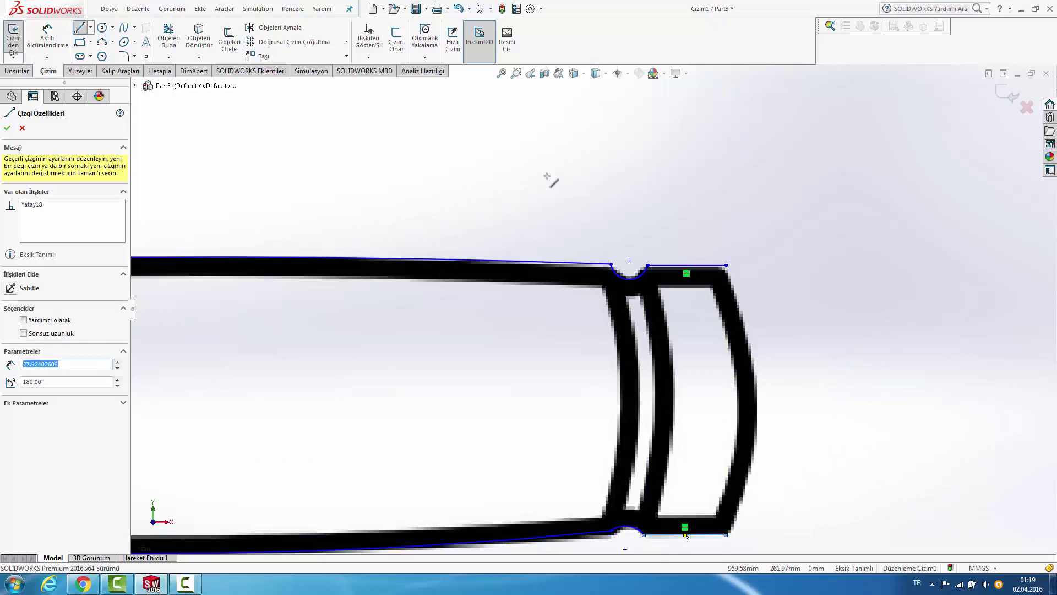
Step: Close the pommel end with an outward-bulging three-point arc
left_click(102, 42)
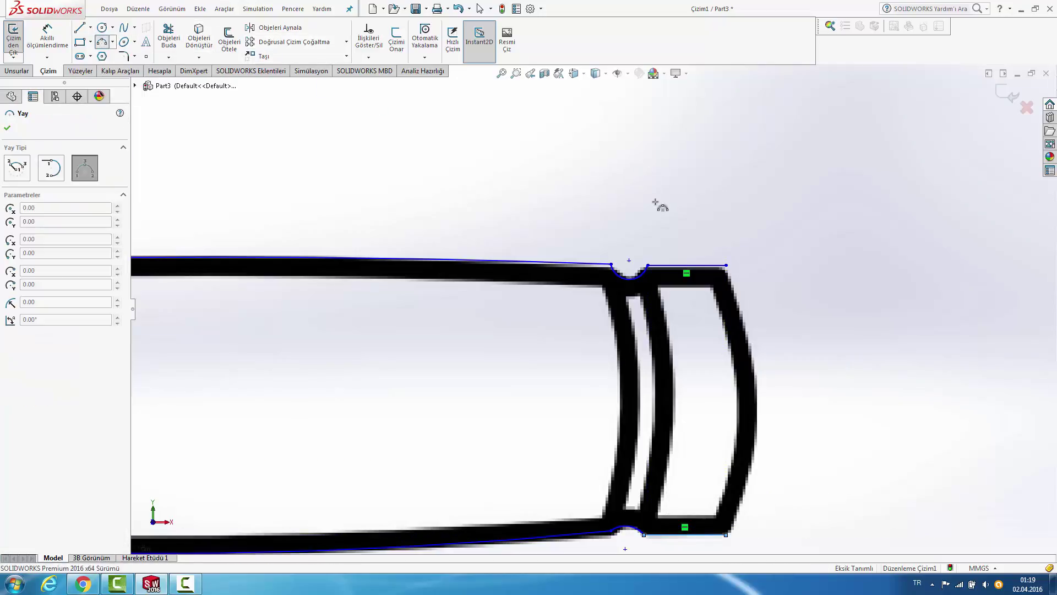
left_click(726, 265)
left_click(726, 534)
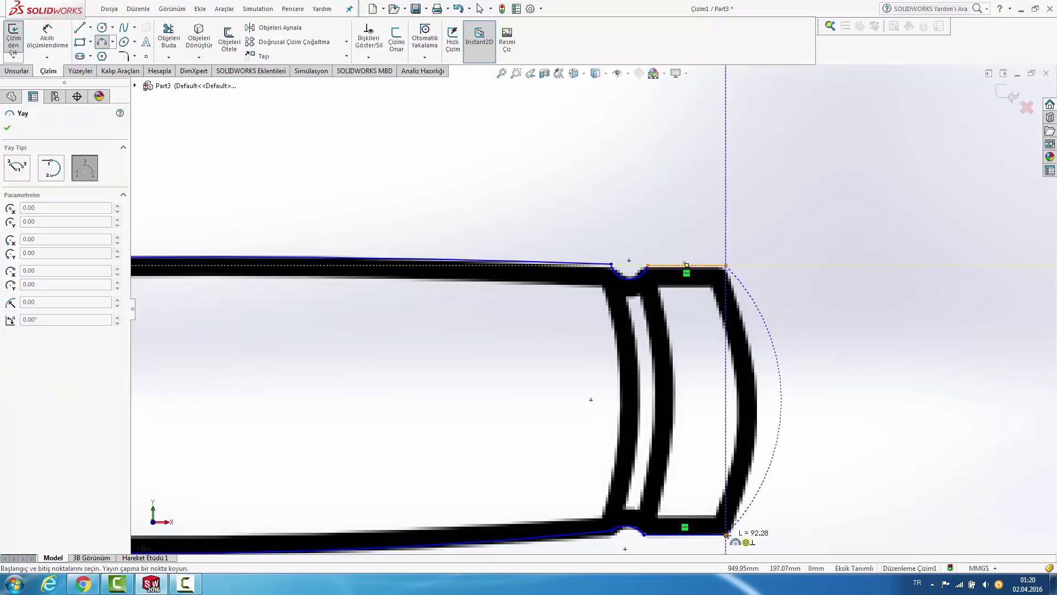
left_click(755, 444)
scroll(547, 354, "up", 3)
scroll(437, 354, "up", 2)
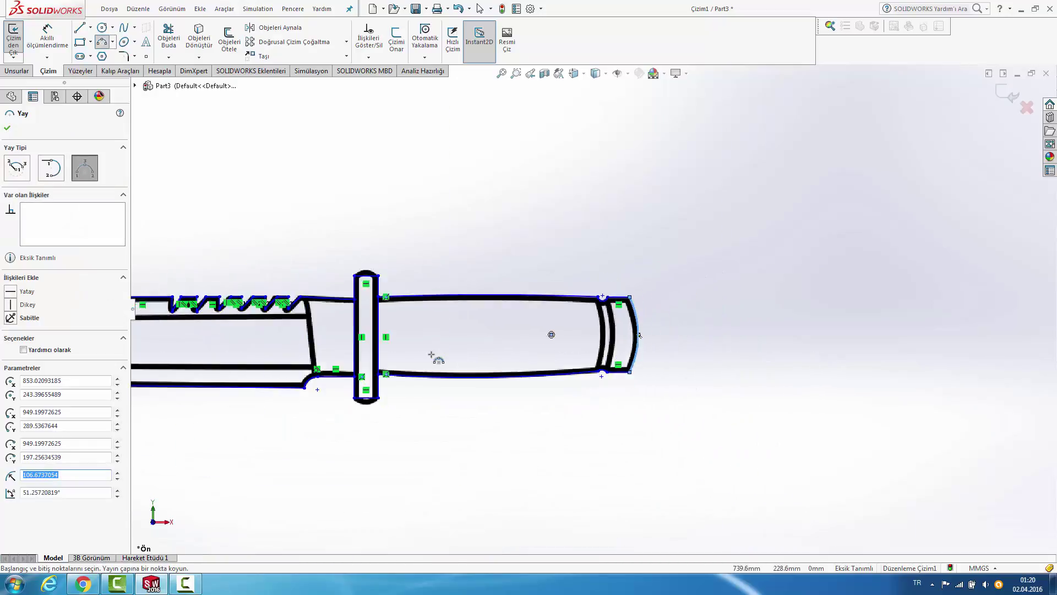
scroll(389, 337, "up", 1)
scroll(404, 341, "up", 1)
scroll(410, 337, "down", 2)
scroll(468, 314, "down", 2)
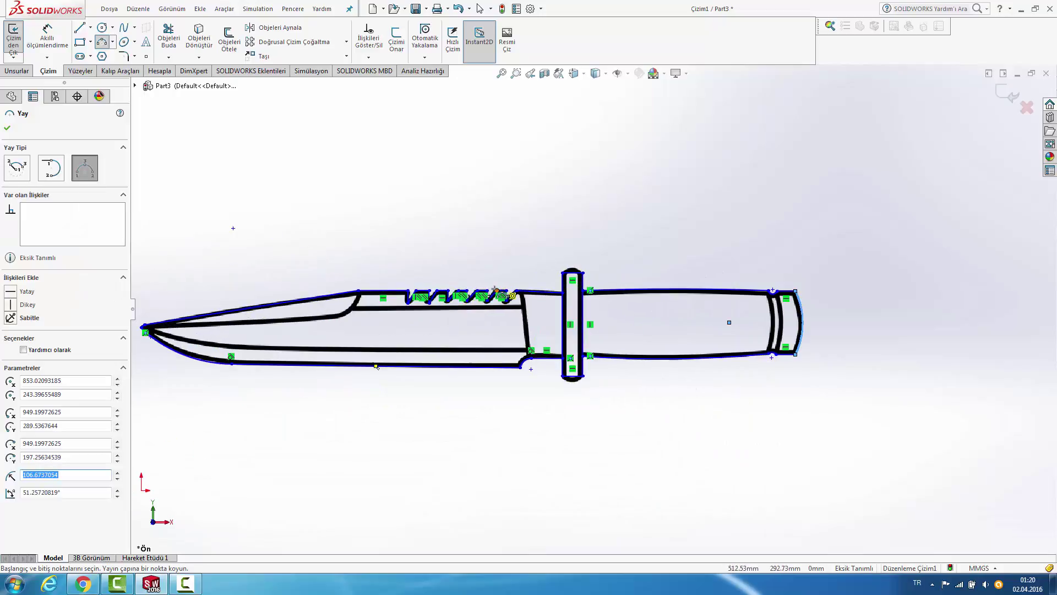
scroll(376, 366, "up", 1)
key("Escape")
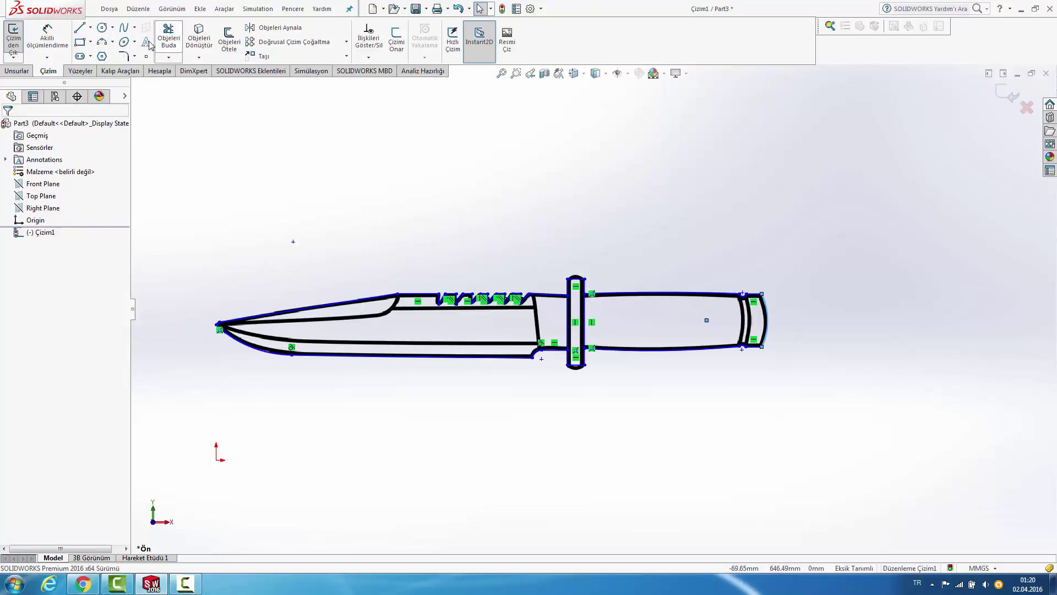
Step: Draw a 3-point arc across the guard's top corners to round off its upper end
left_click(112, 42)
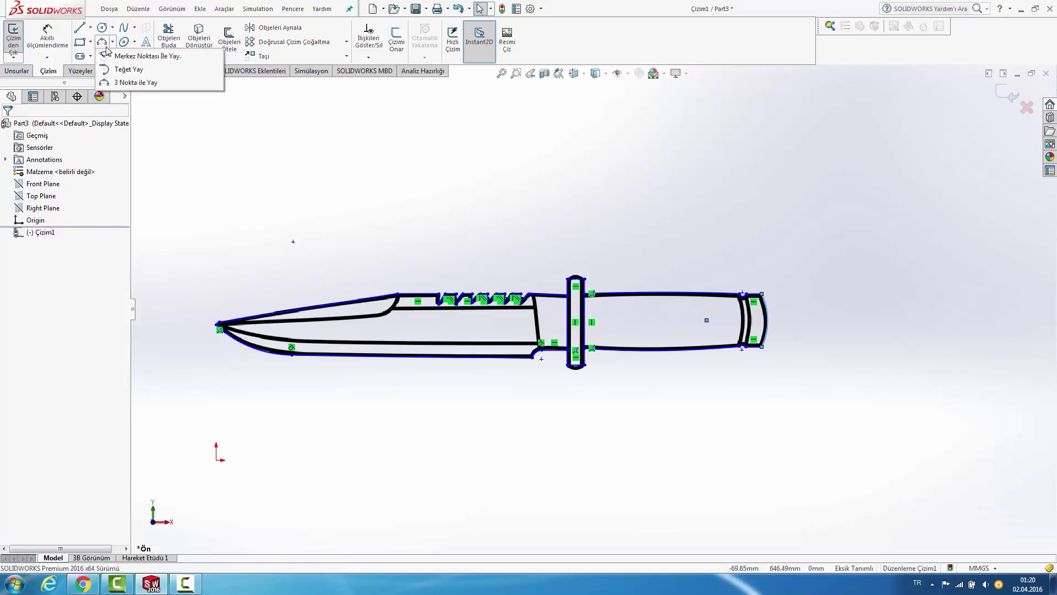
left_click(136, 82)
scroll(600, 281, "down", 3)
scroll(615, 296, "down", 3)
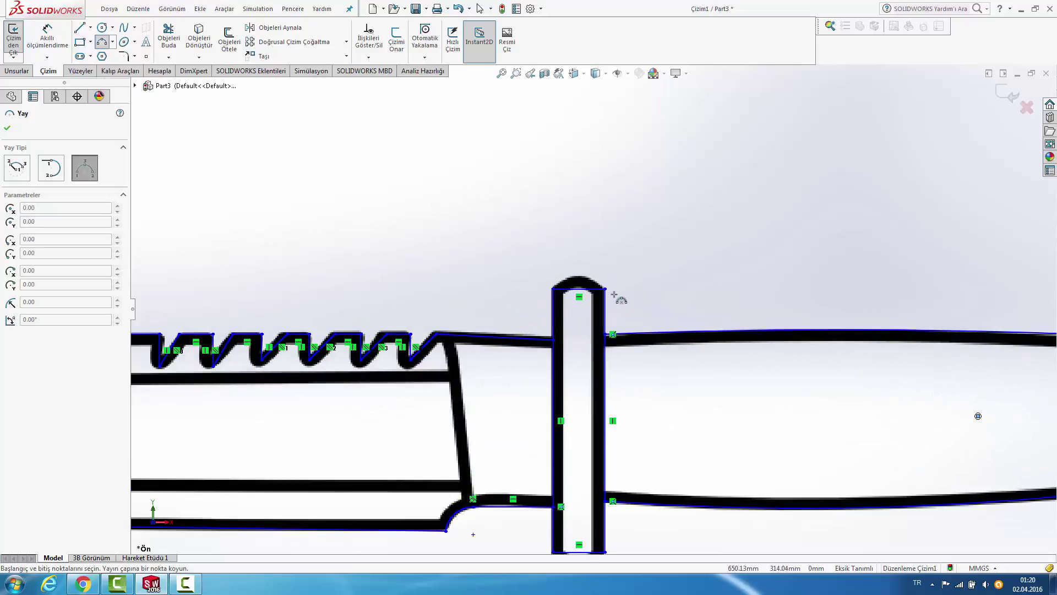
scroll(608, 292, "down", 2)
left_click(591, 288)
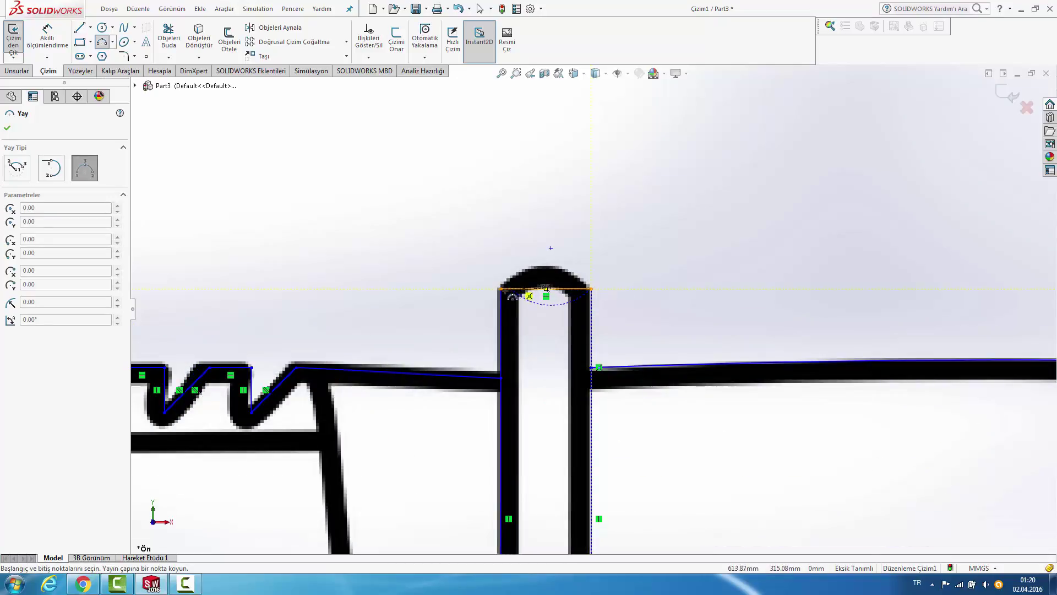
left_click(532, 267)
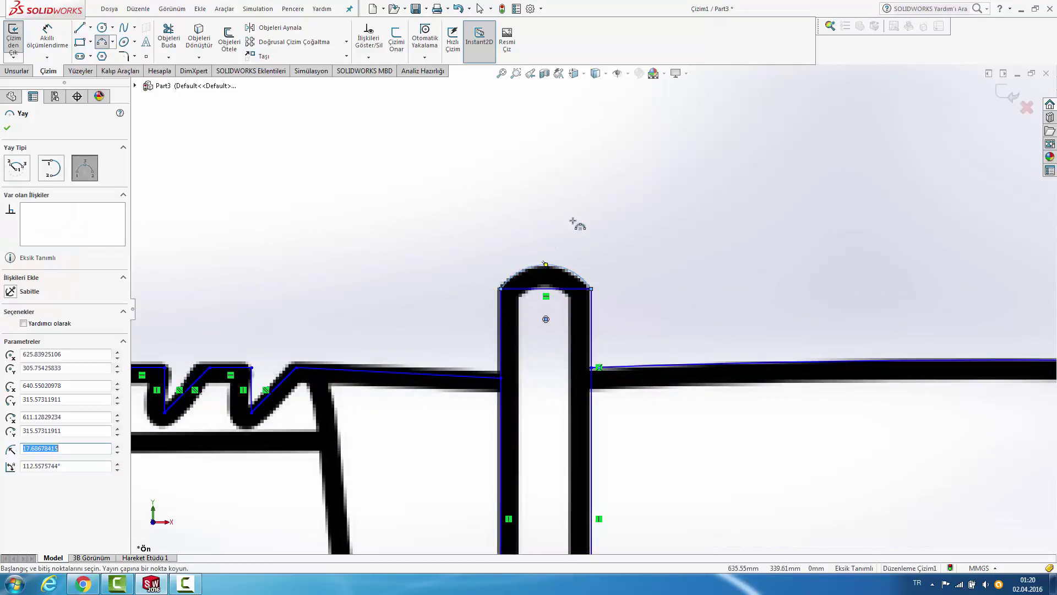
key("Escape")
left_click(562, 288)
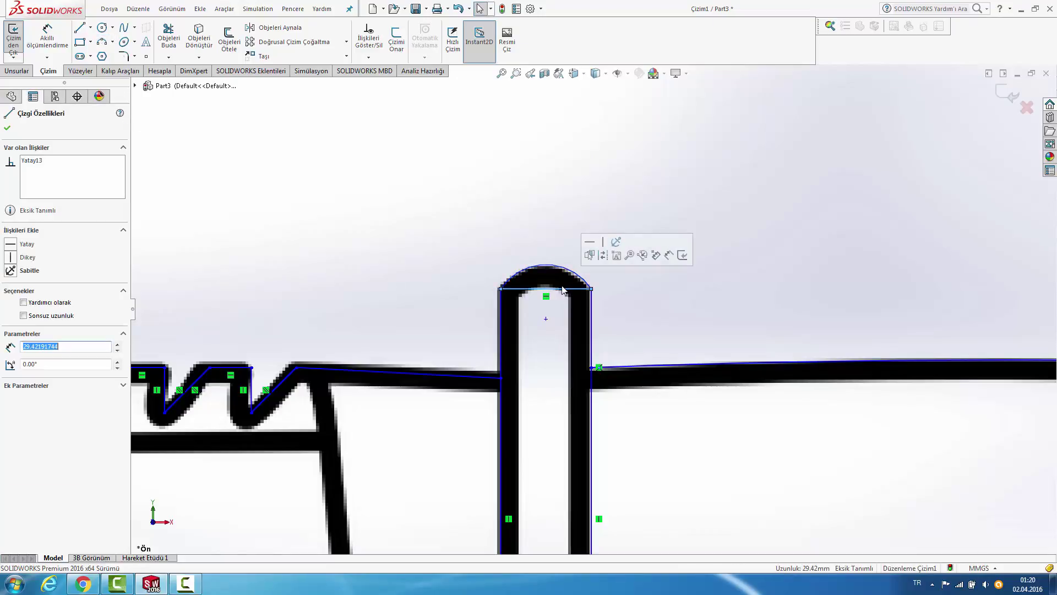
key("Escape")
scroll(570, 292, "up", 4)
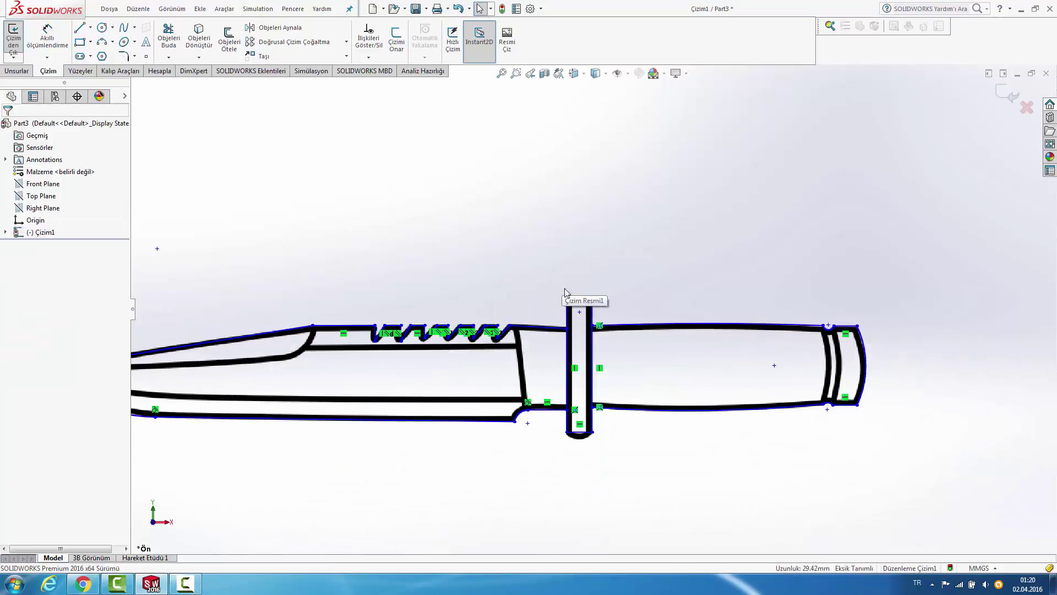
scroll(573, 412, "down", 2)
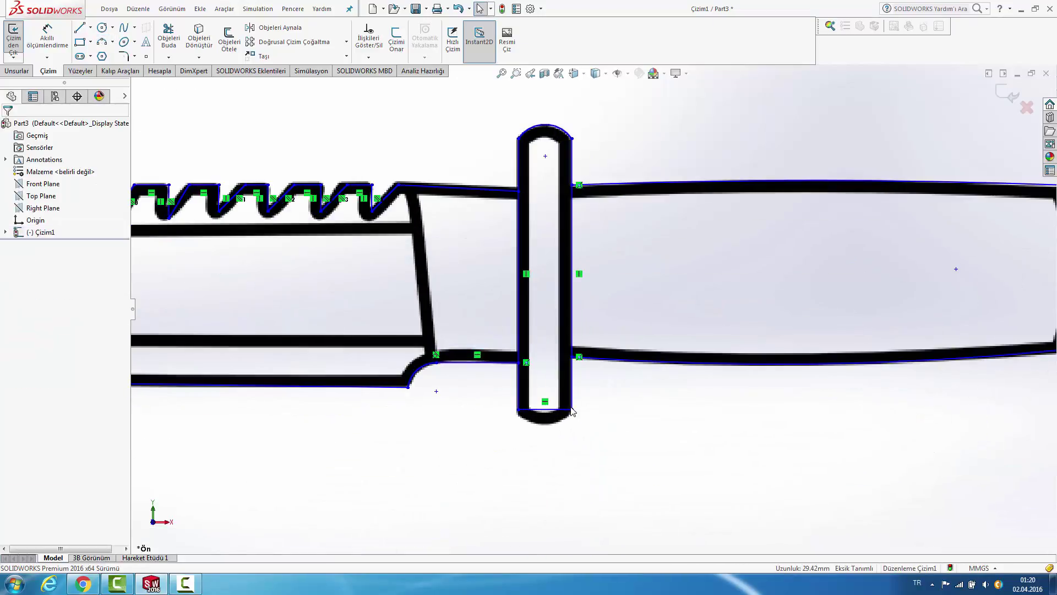
Step: Draw a second 3-point arc across the guard's bottom corners, closing the guard outline
left_click(101, 43)
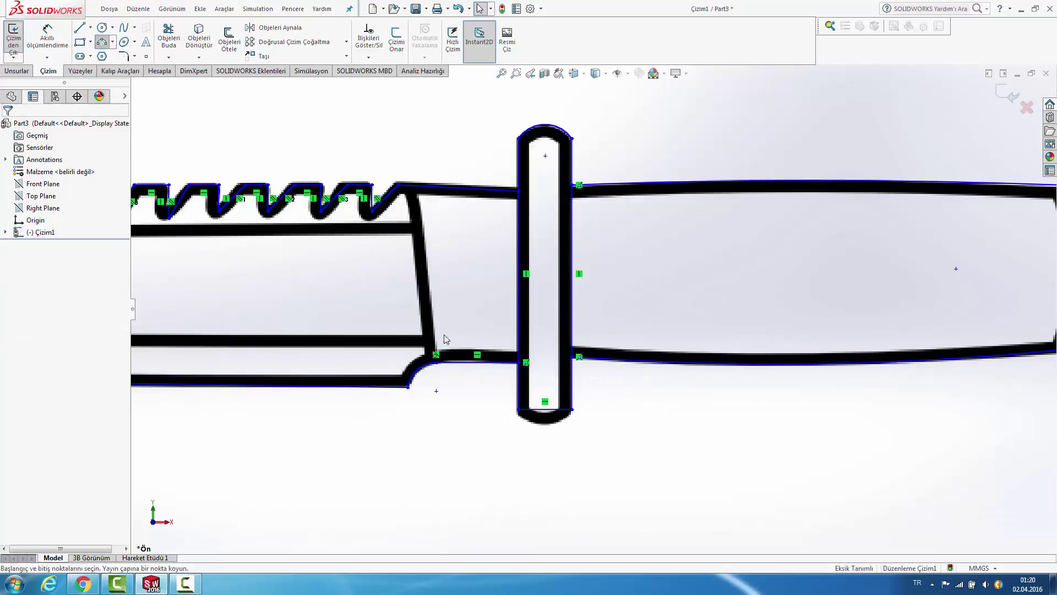
left_click(517, 411)
left_click(572, 410)
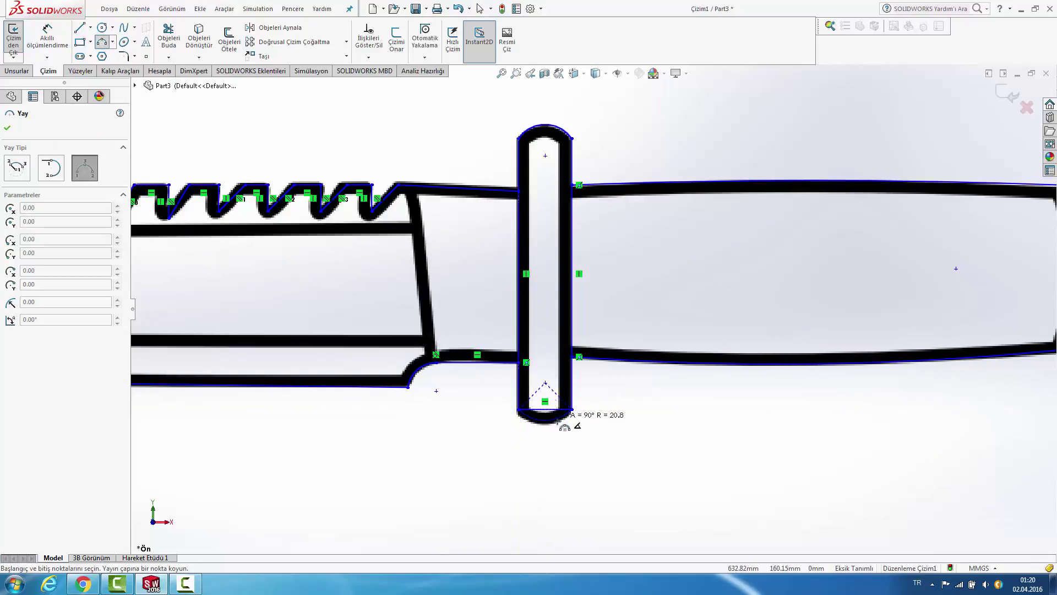
left_click(557, 425)
key("Escape")
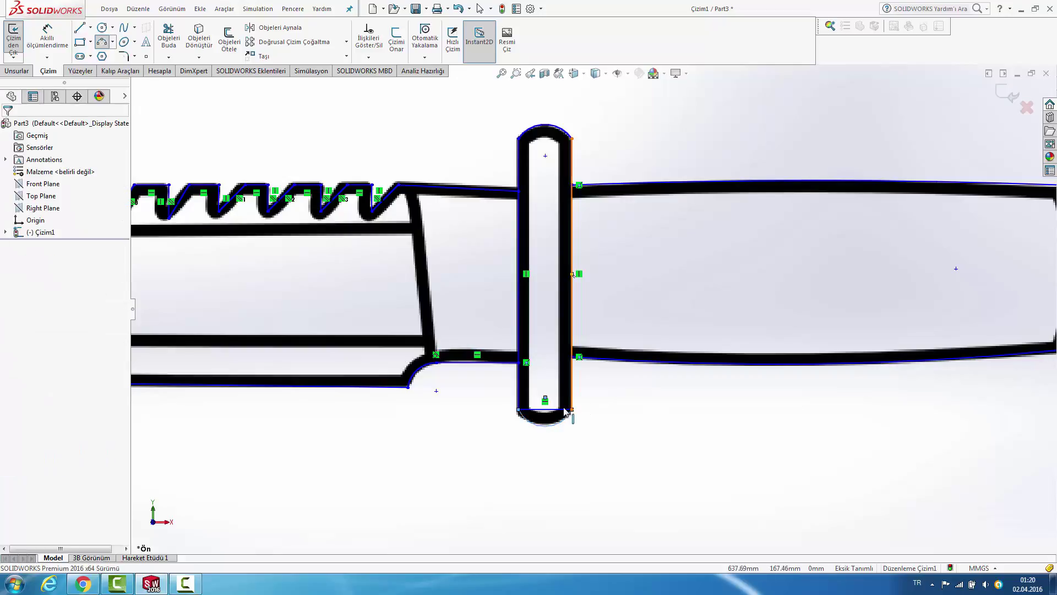
left_click(562, 411)
scroll(605, 410, "up", 4)
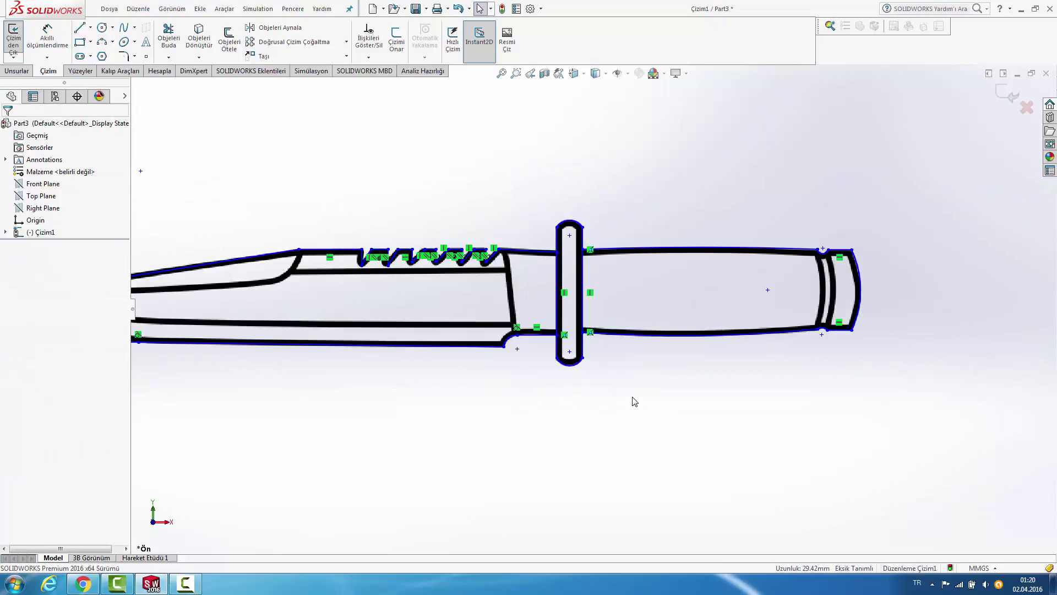
scroll(561, 268, "down", 2)
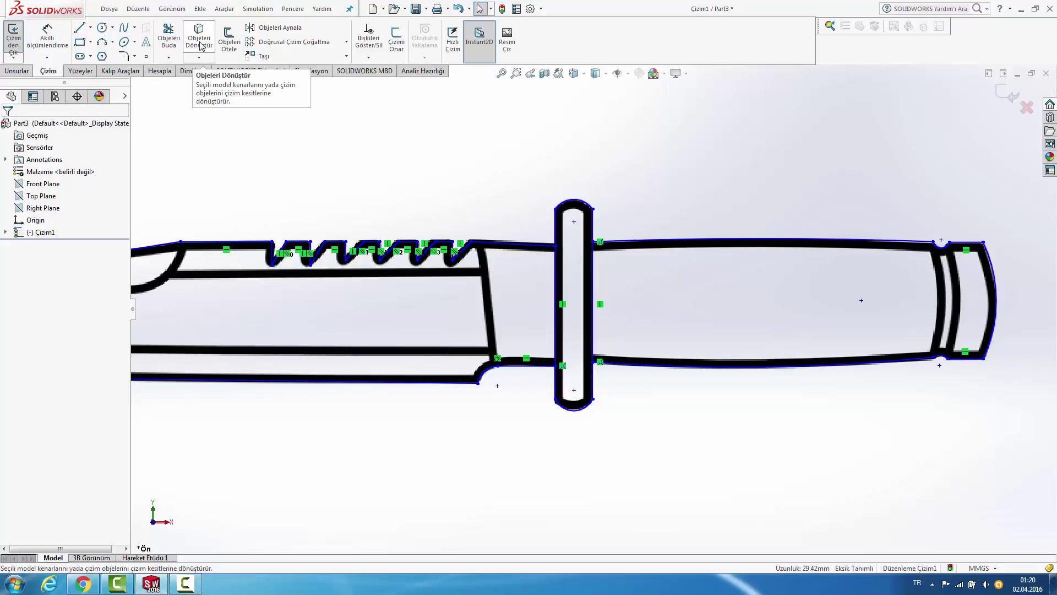
left_click(200, 44)
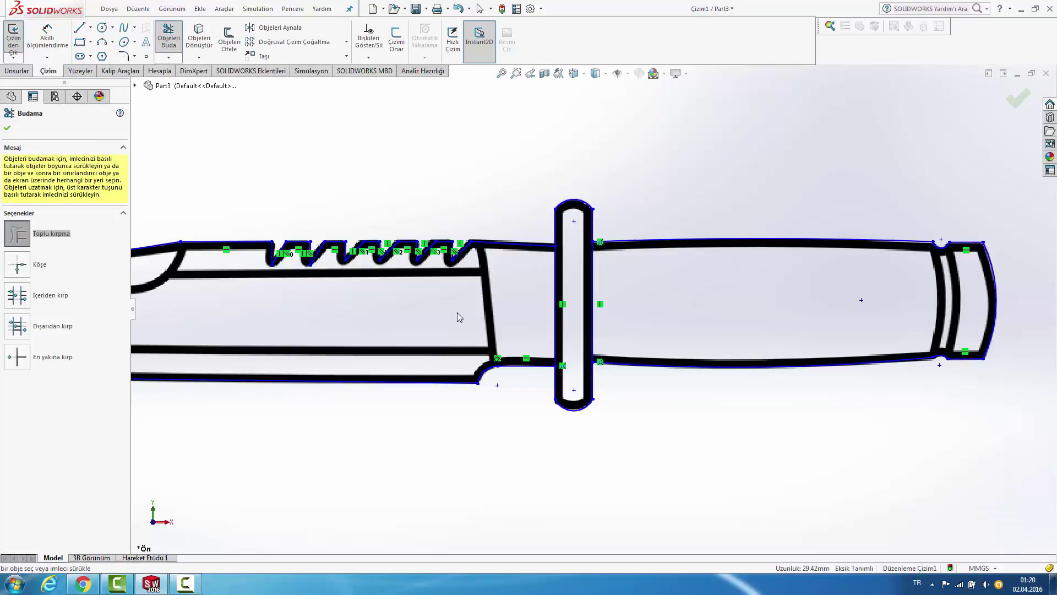
scroll(595, 309, "up", 3)
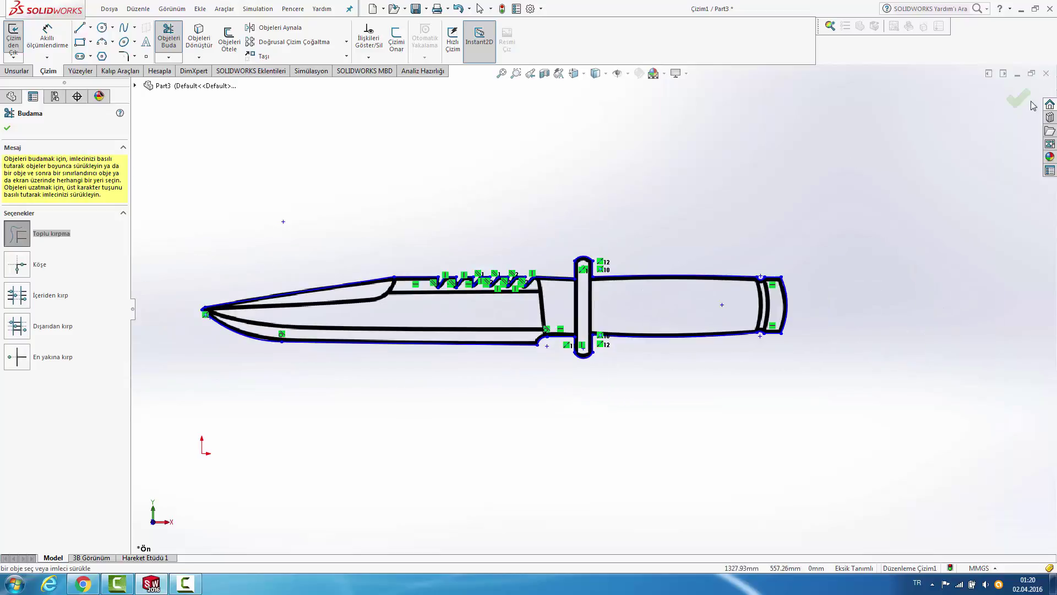
left_click(1031, 102)
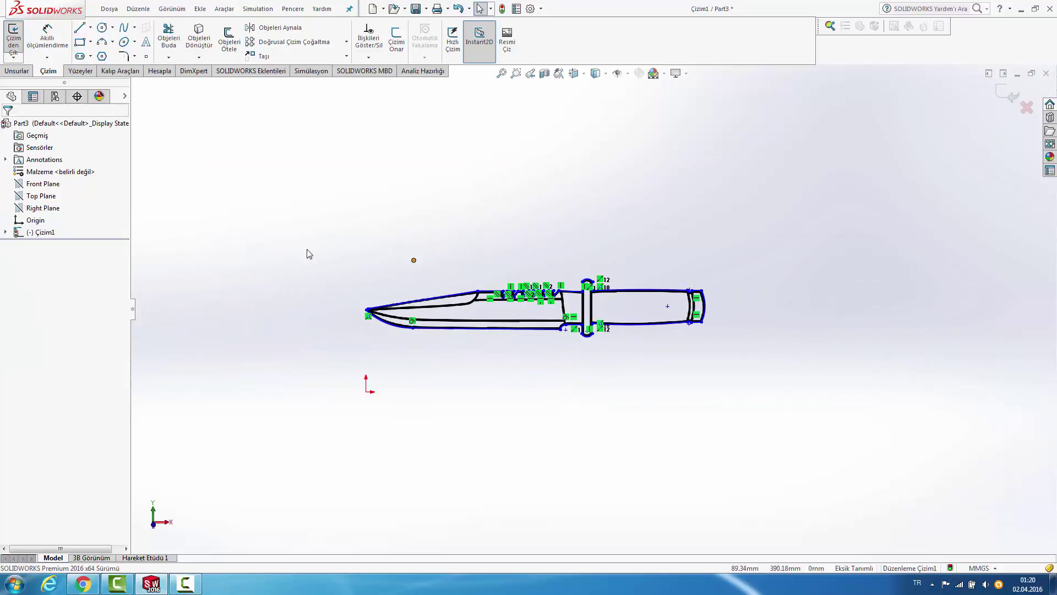
Step: Extrude the knife outline Mid Plane 5.00 mm into the solid Yükseklik-Ekstrüzyon1
left_click(16, 71)
left_click(21, 41)
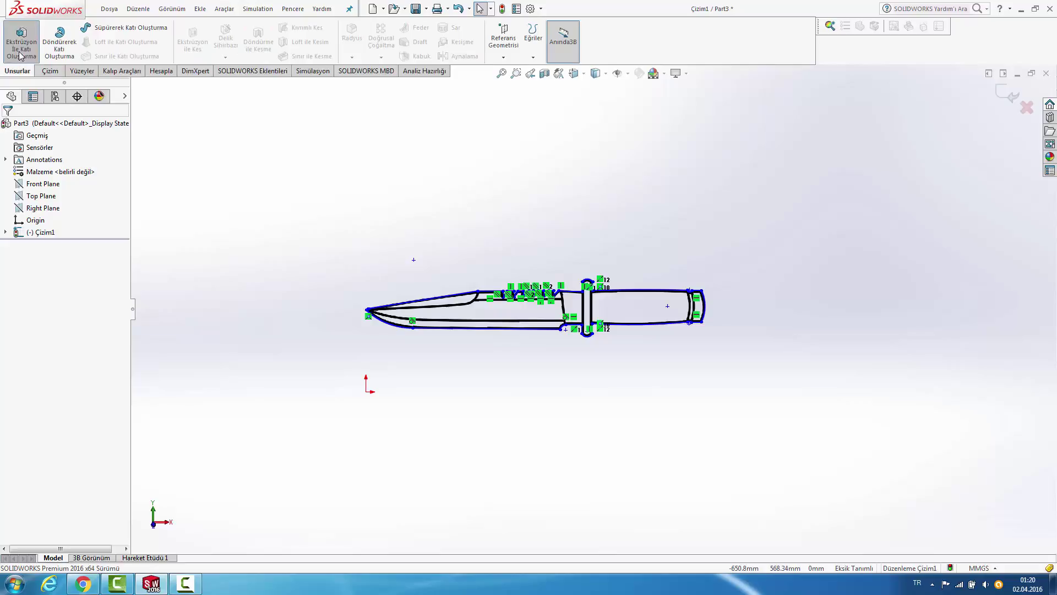
left_click(530, 312)
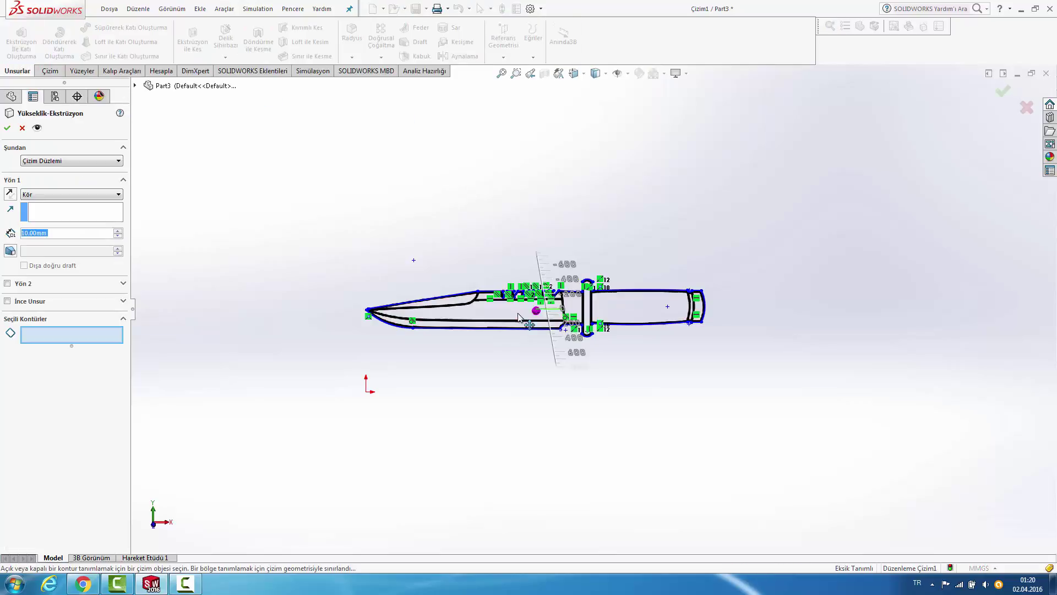
mouse_move(532, 306)
left_mouse_down()
mouse_move(540, 251)
mouse_move(520, 315)
left_mouse_up()
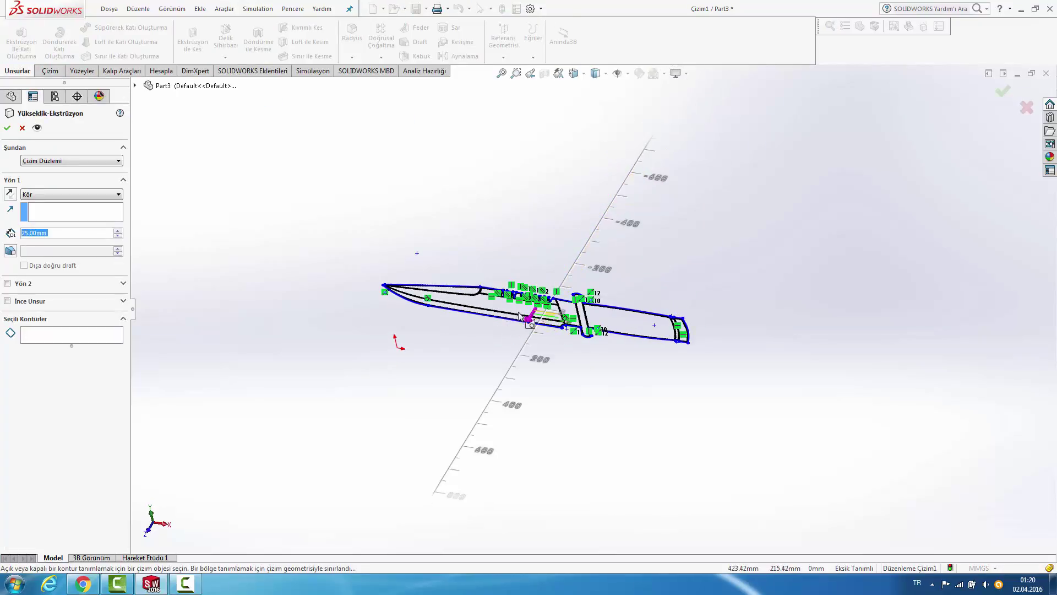
middle_click_drag(499, 314, 503, 330)
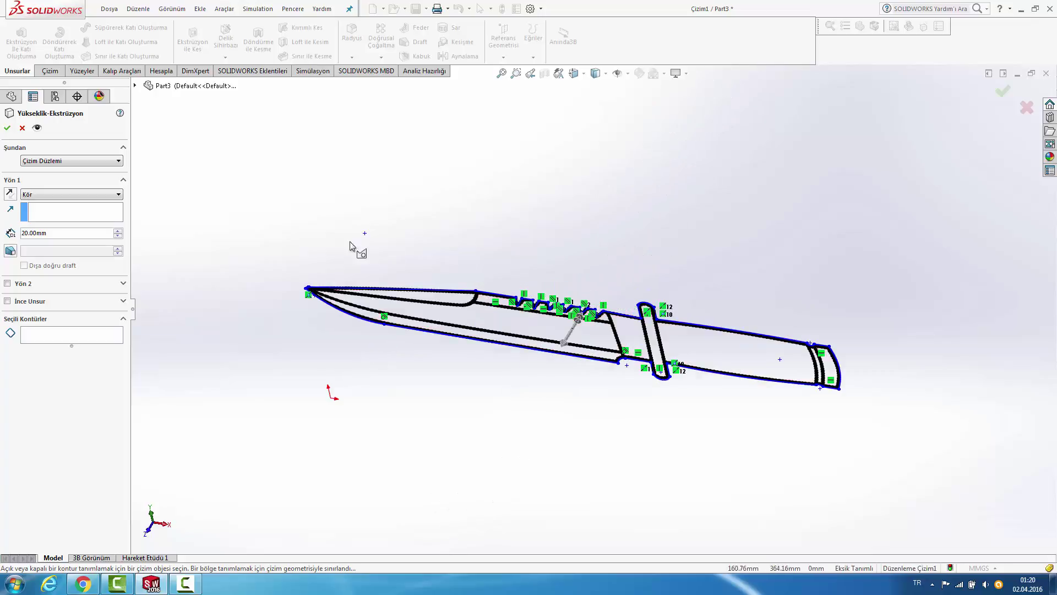
left_click(434, 314)
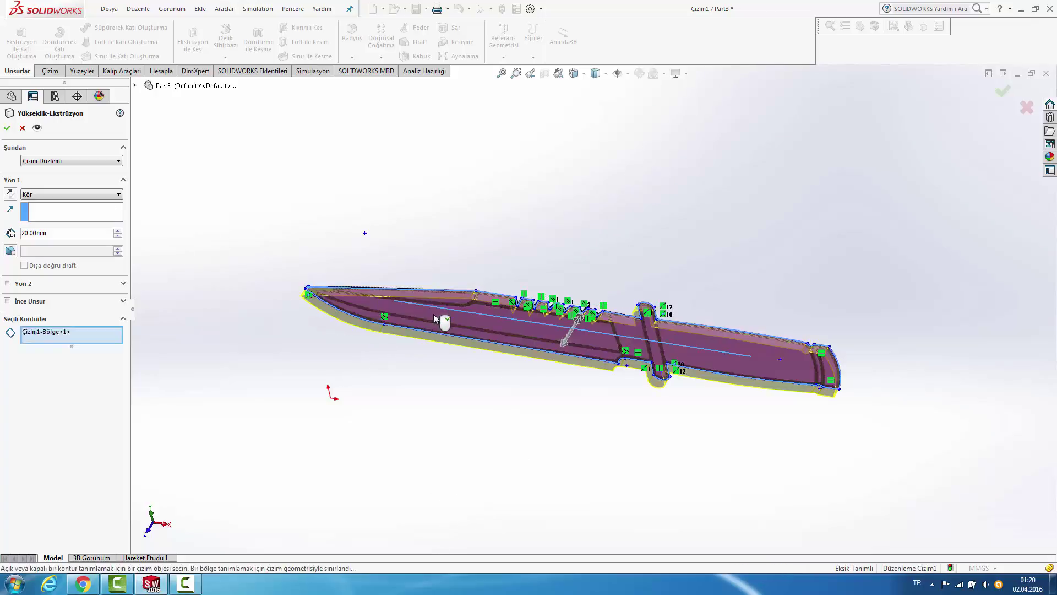
left_click(85, 198)
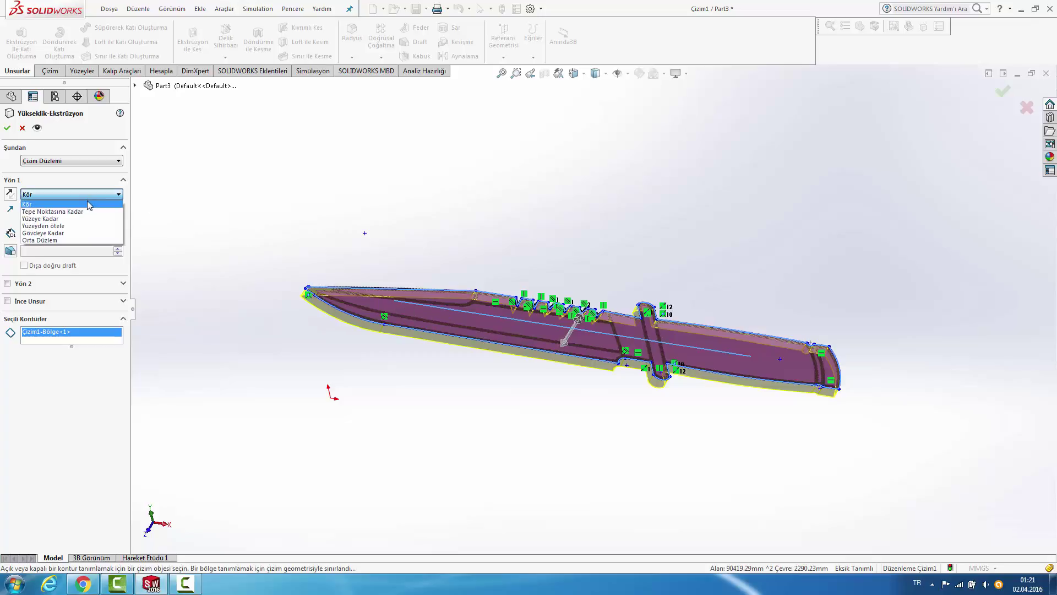
left_click(82, 240)
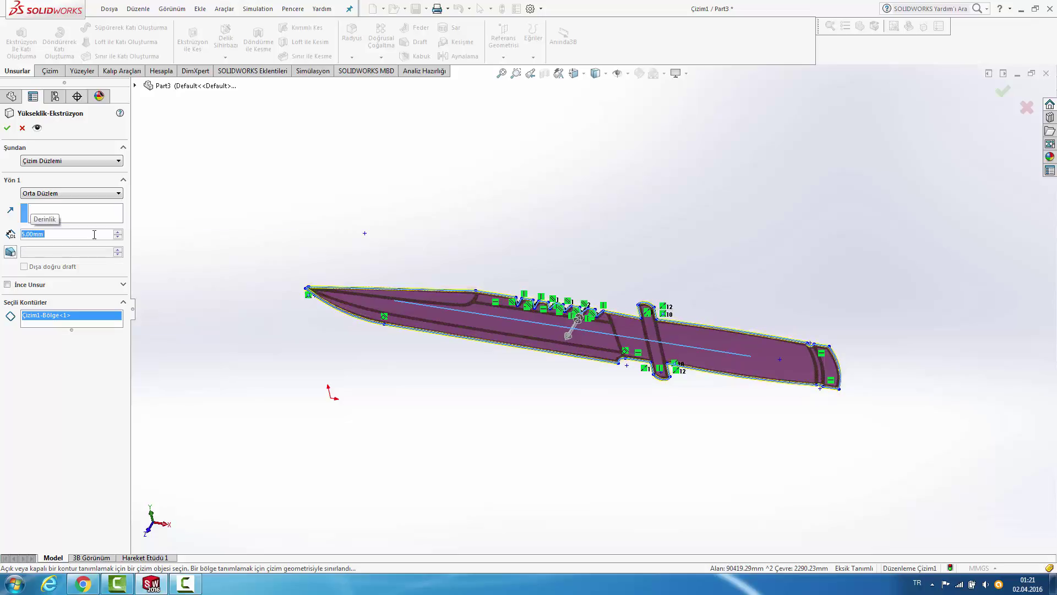
key("Return")
left_click(599, 235)
mouse_move(599, 236)
middle_mouse_down()
mouse_move(676, 188)
mouse_move(681, 283)
middle_mouse_up()
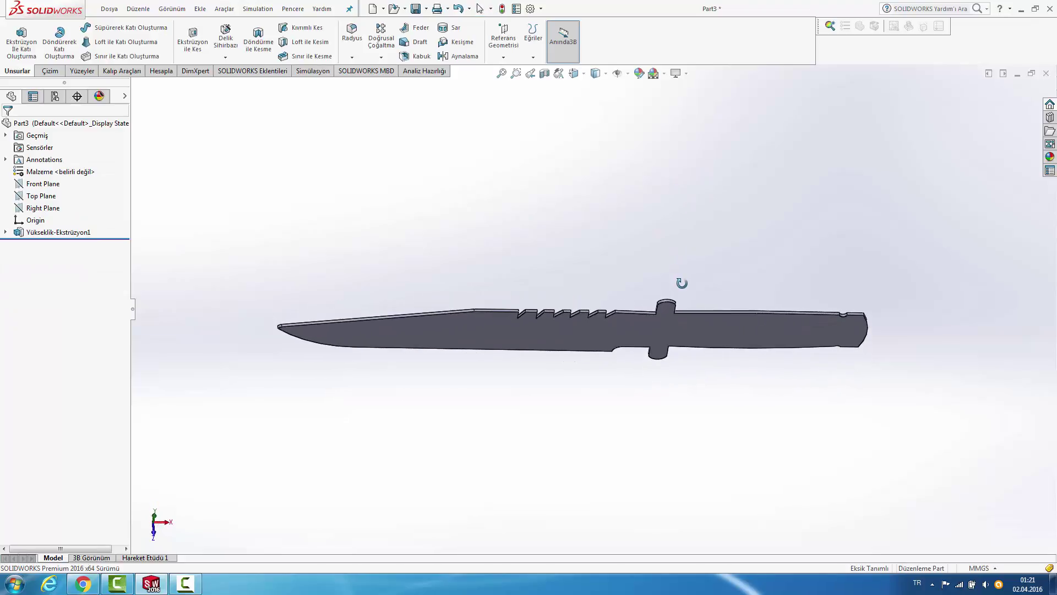
scroll(748, 378, "down", 2)
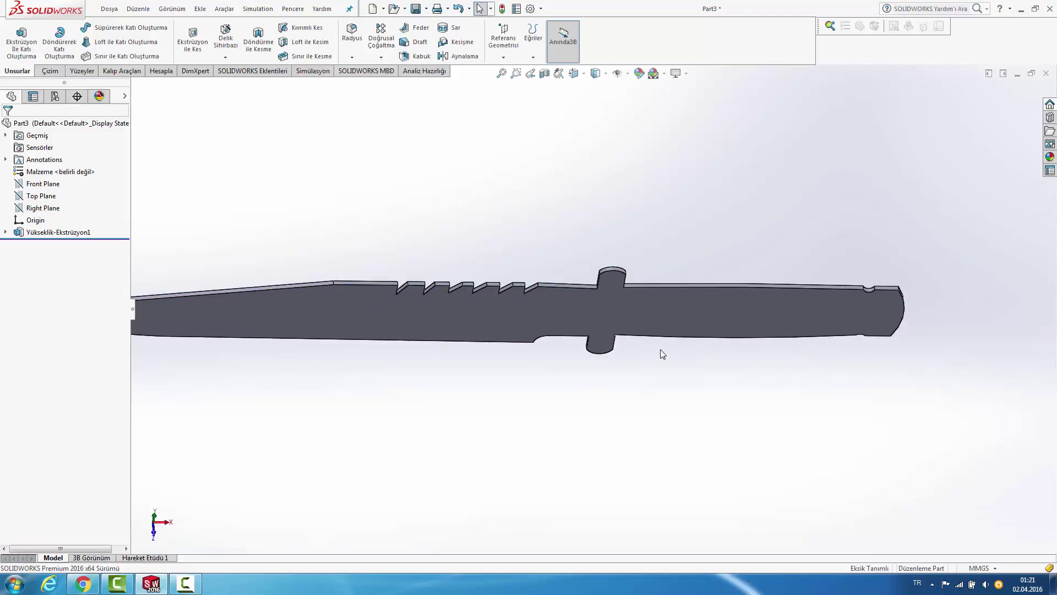
scroll(665, 294, "down", 1)
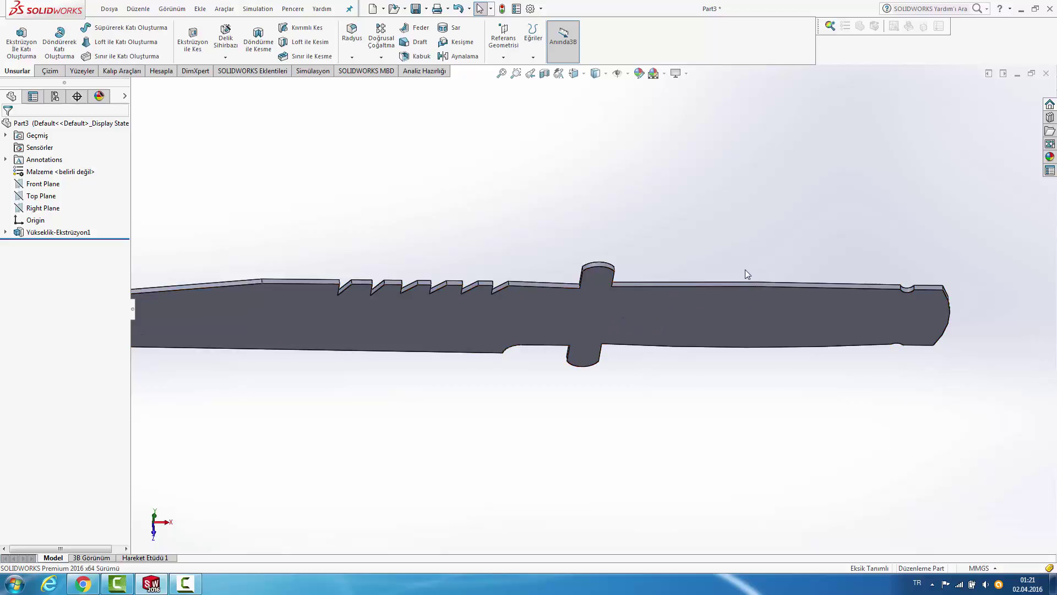
Step: Start a new sketch on the knife's flat face and view it normal to the plane
left_click(605, 311)
right_click(640, 292)
left_click(662, 276)
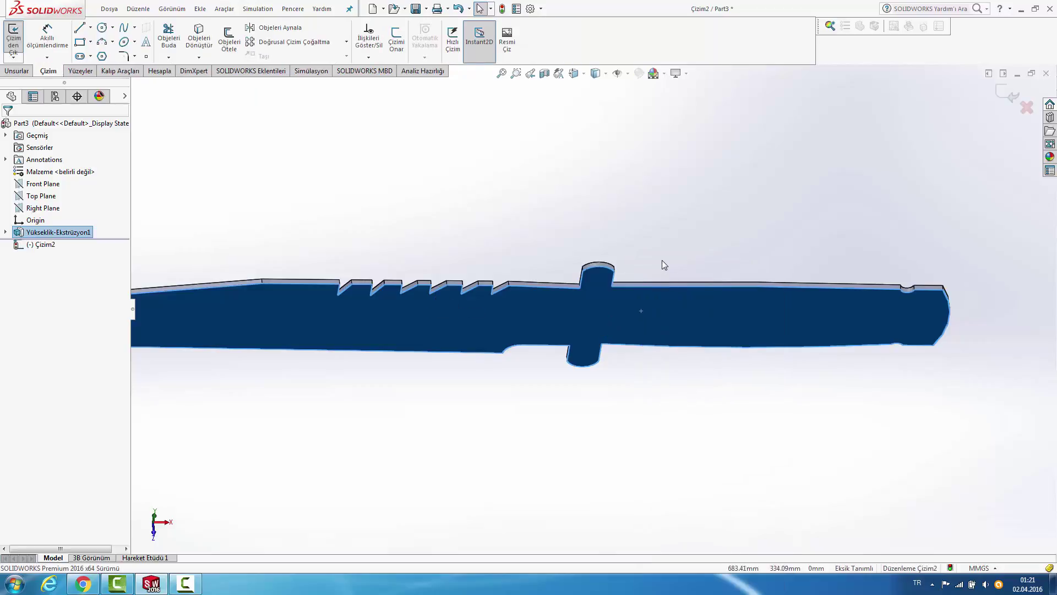
key("space")
left_click(402, 436)
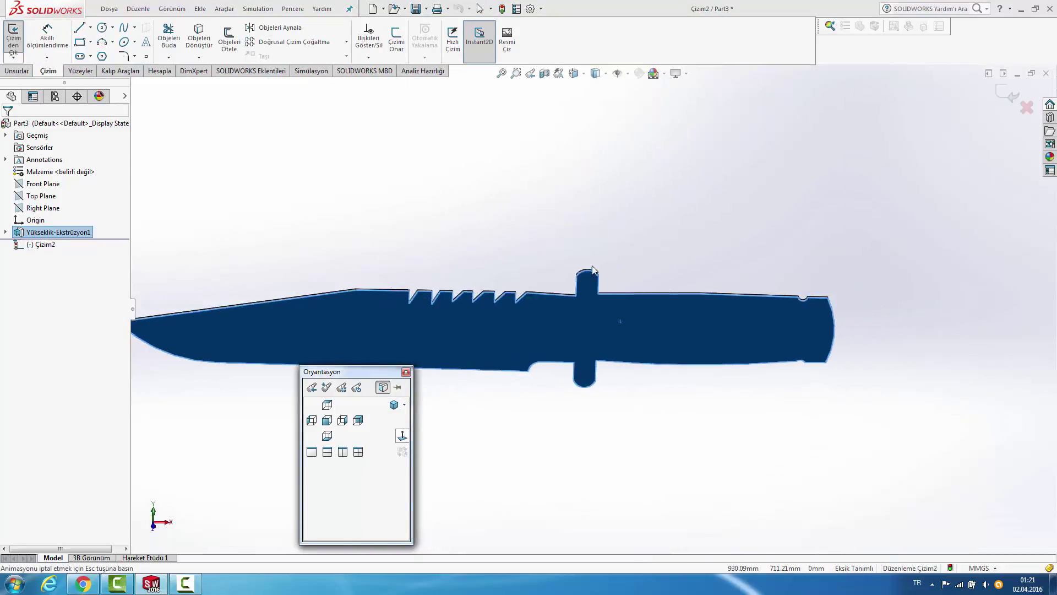
scroll(686, 279, "down", 5)
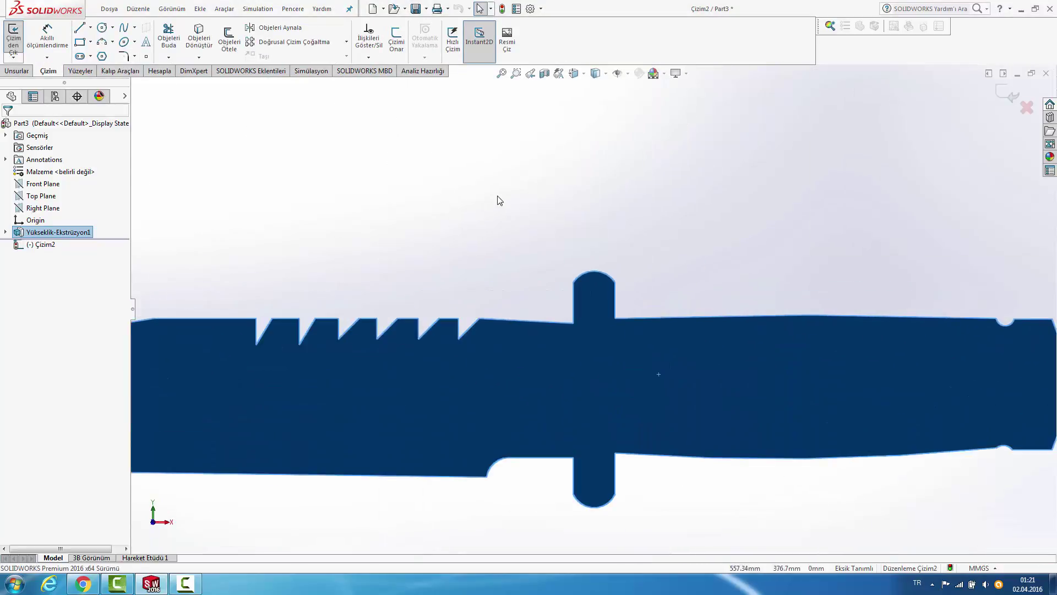
Step: Apply a Fix relation to the guard lugs' arcs and edges so Çizim2 is fully defined
left_click(598, 270)
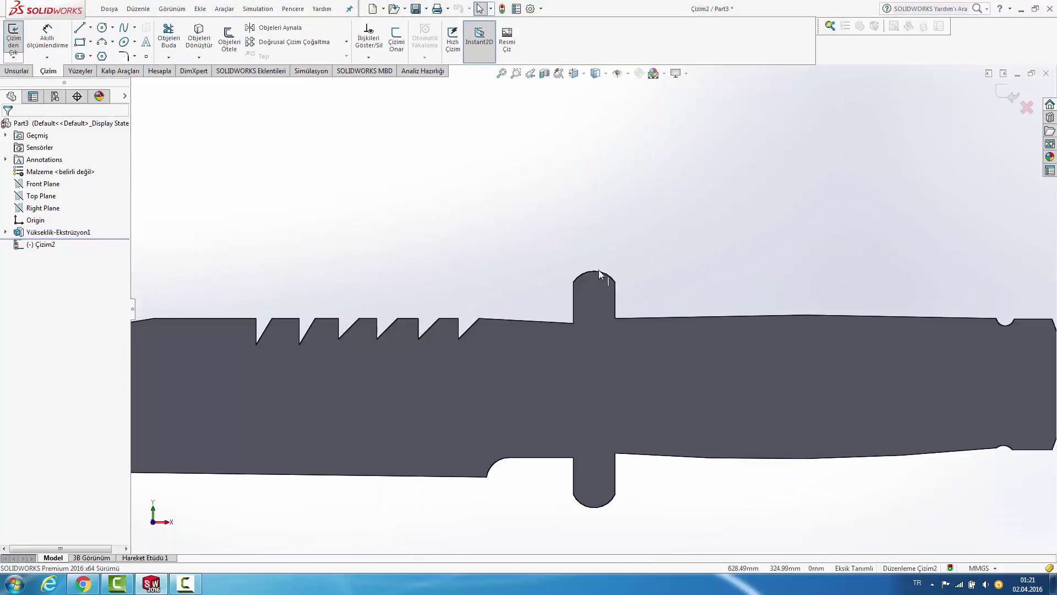
left_click(616, 306, "ctrl")
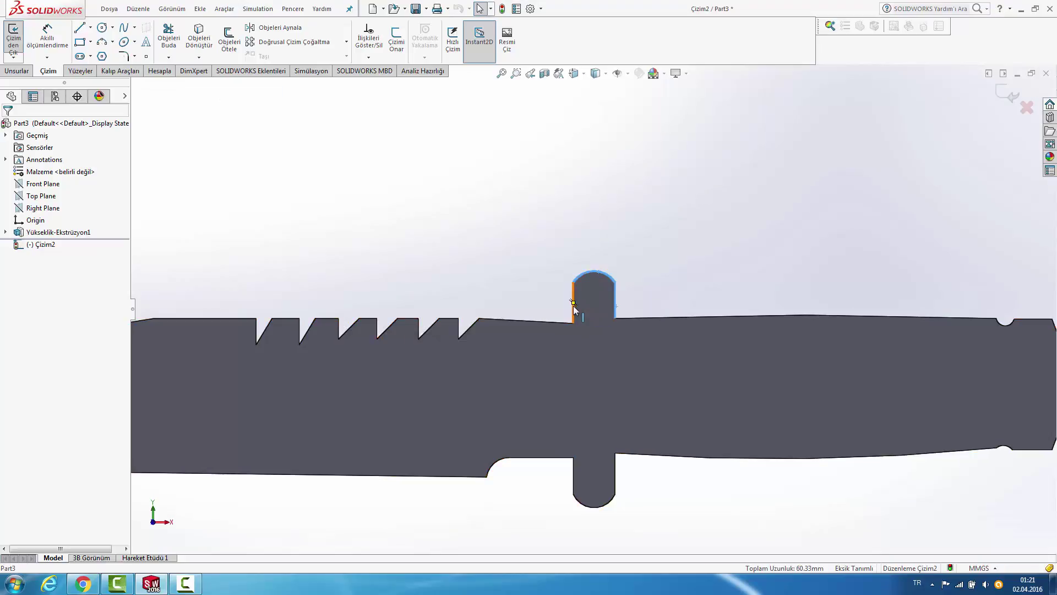
left_click(589, 497)
left_click(573, 484, "ctrl")
left_click(584, 504, "ctrl")
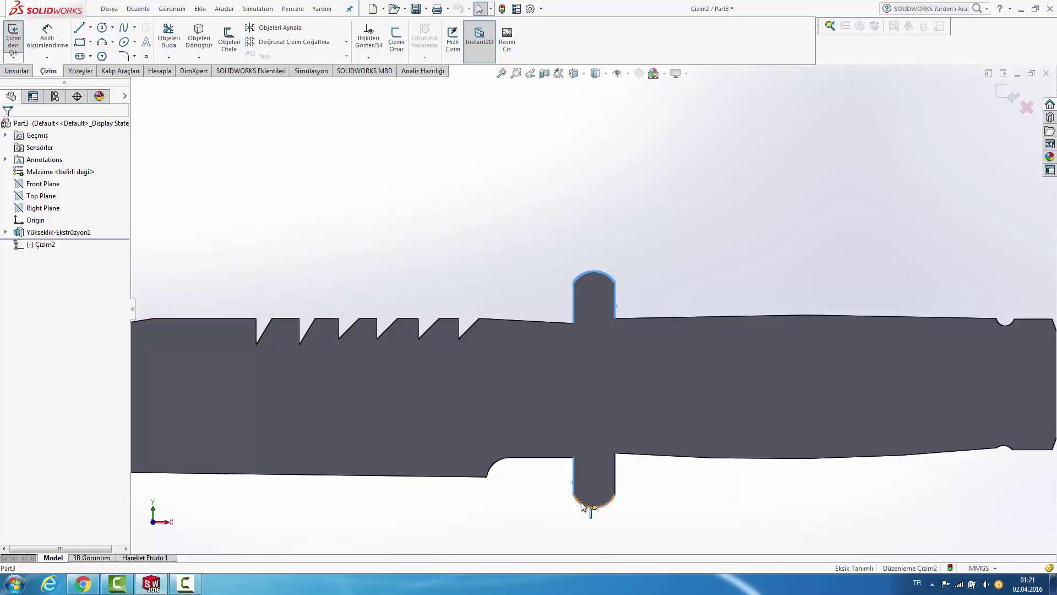
left_click(614, 475, "ctrl")
left_click(678, 458, "ctrl")
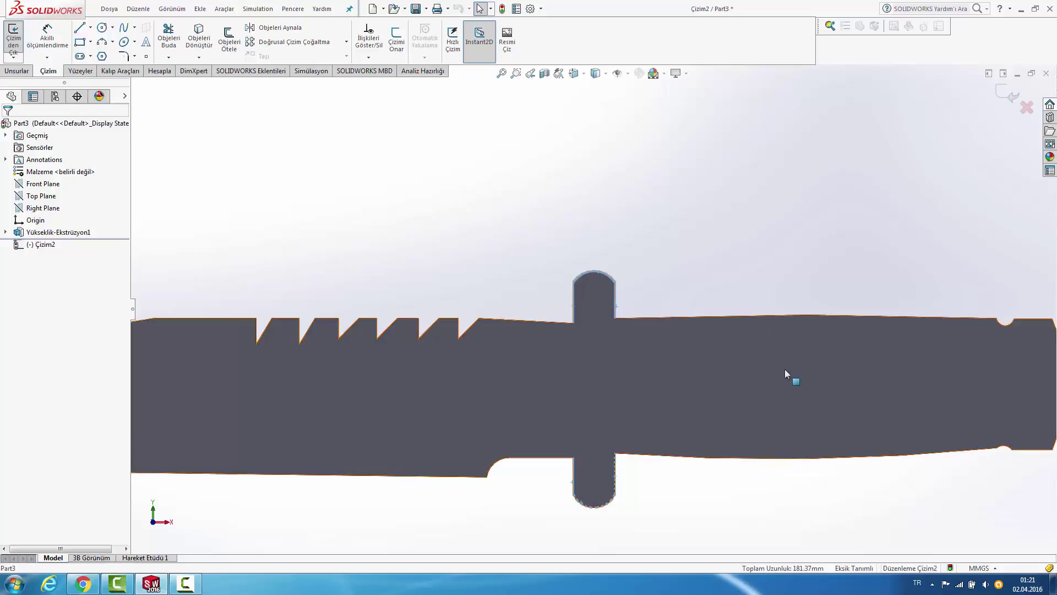
left_click(199, 36)
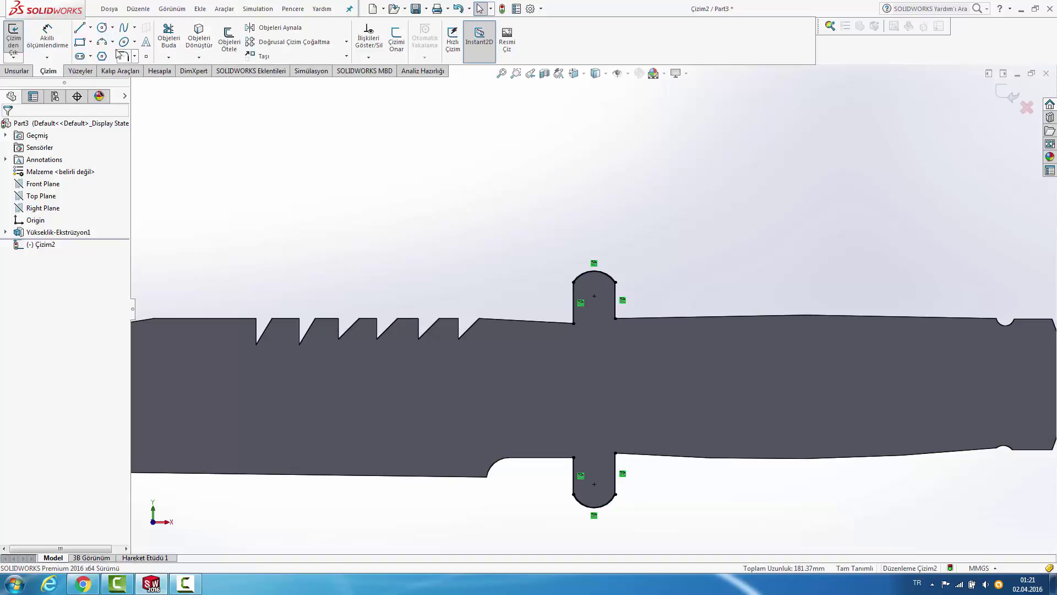
left_click(169, 36)
Step: Power-trim extend the lugs' vertical edges across the blade into one continuous guard bar
left_click(573, 312)
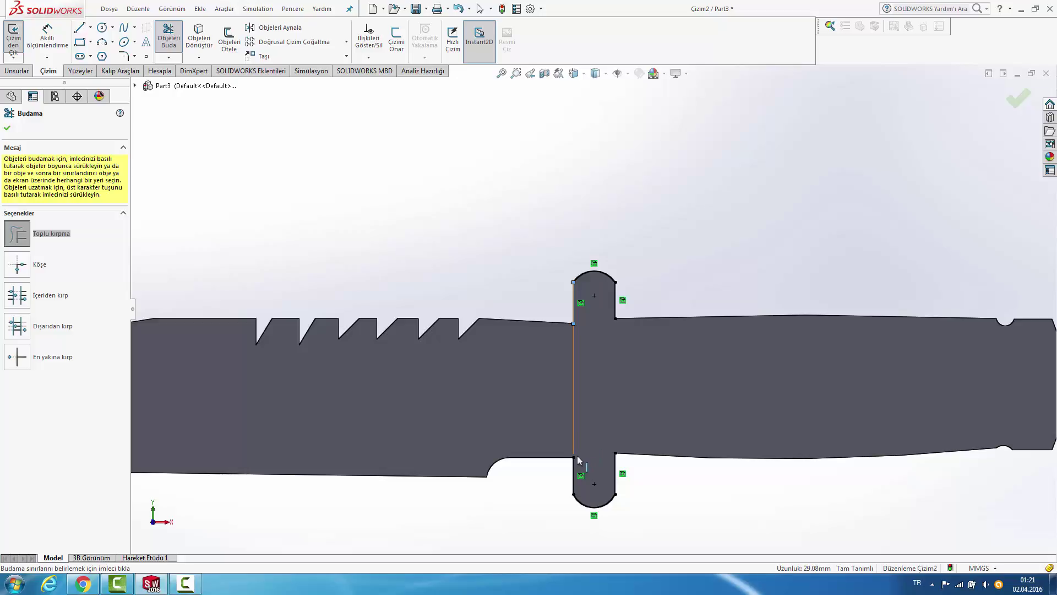
left_click_drag(576, 456, 576, 414, "shift")
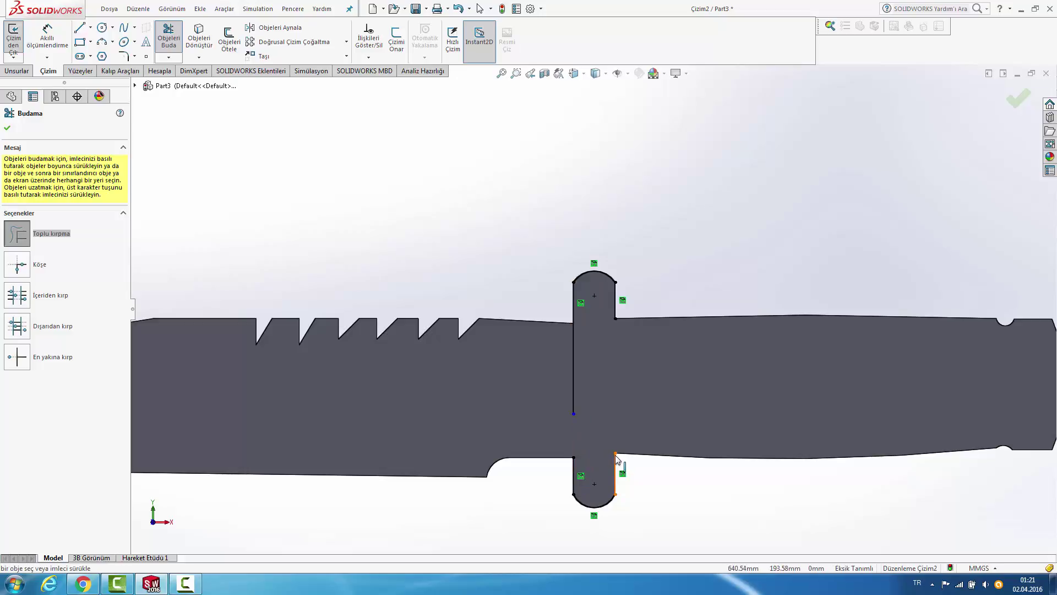
left_click_drag(616, 459, 615, 386, "shift")
mouse_move(613, 327)
left_mouse_down("shift")
mouse_move(621, 305)
mouse_move(676, 292)
left_mouse_up("shift")
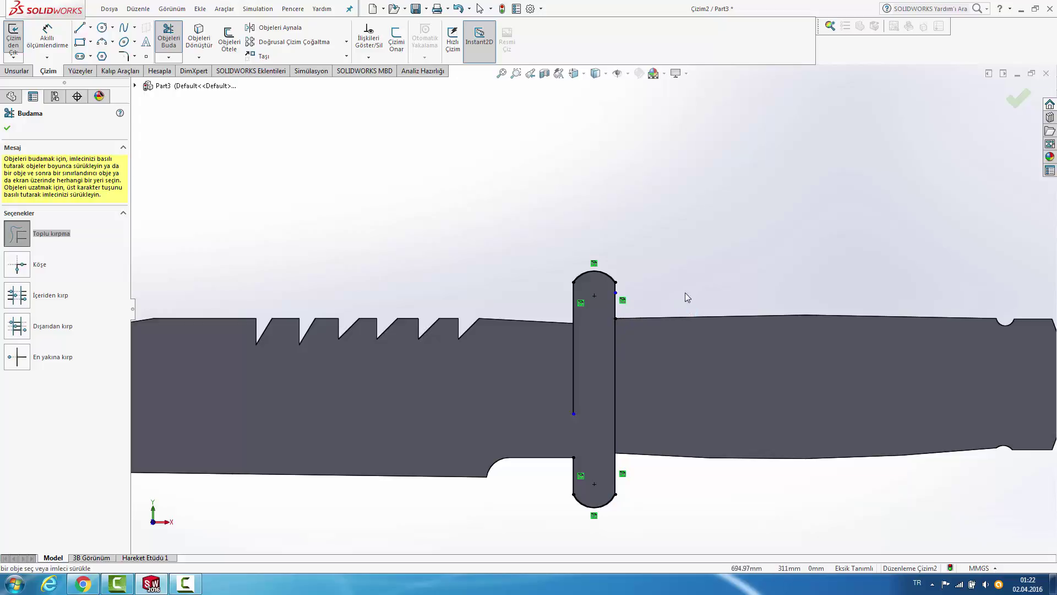
scroll(664, 310, "down", 3)
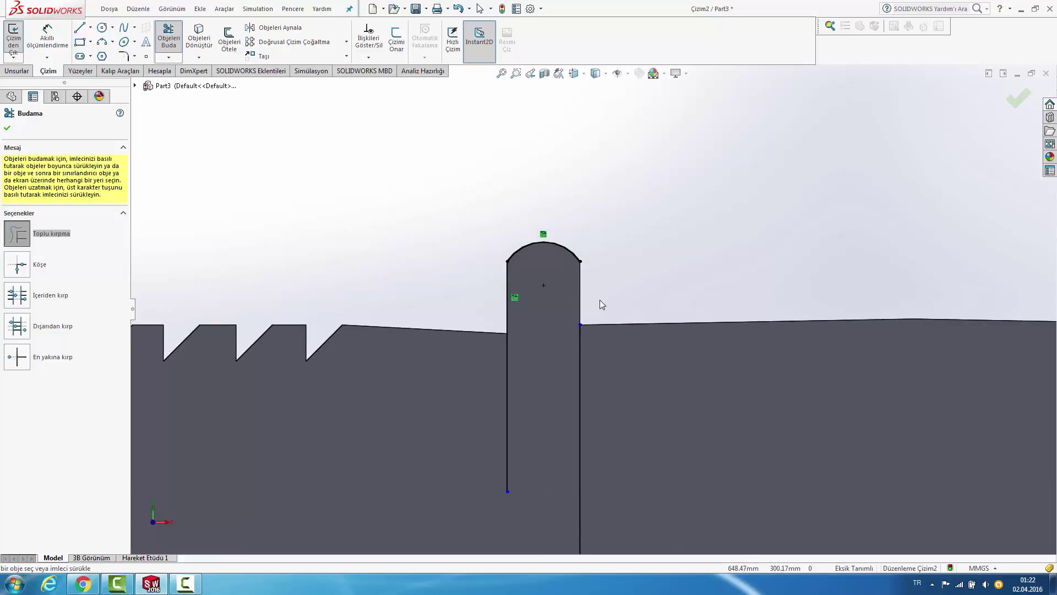
scroll(528, 445, "up", 3)
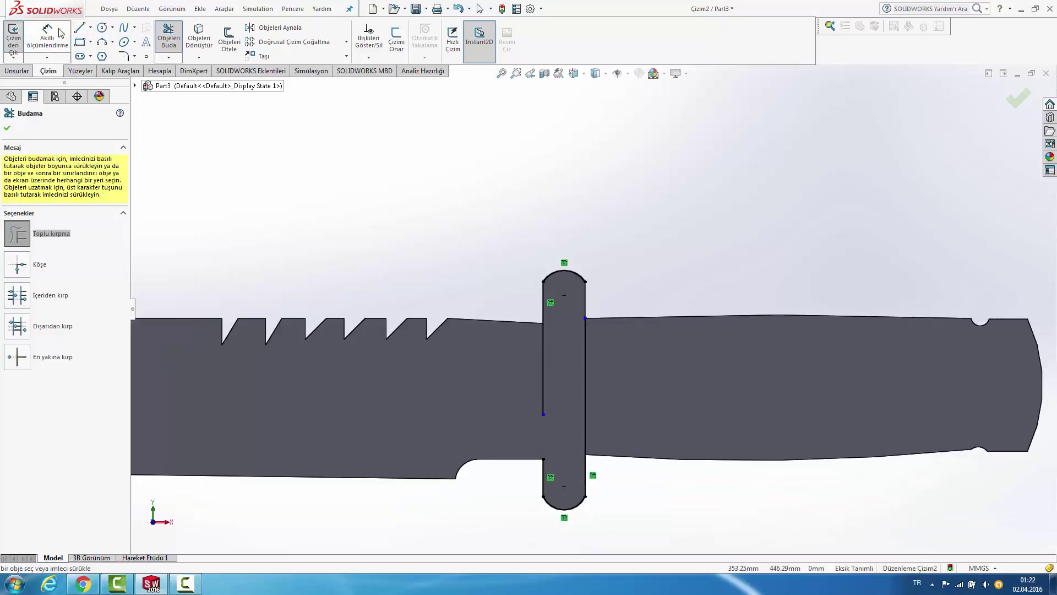
Step: Merge the loose endpoint pairs at the guard's lower left and upper right to close both gaps
left_click(80, 27)
key("Escape")
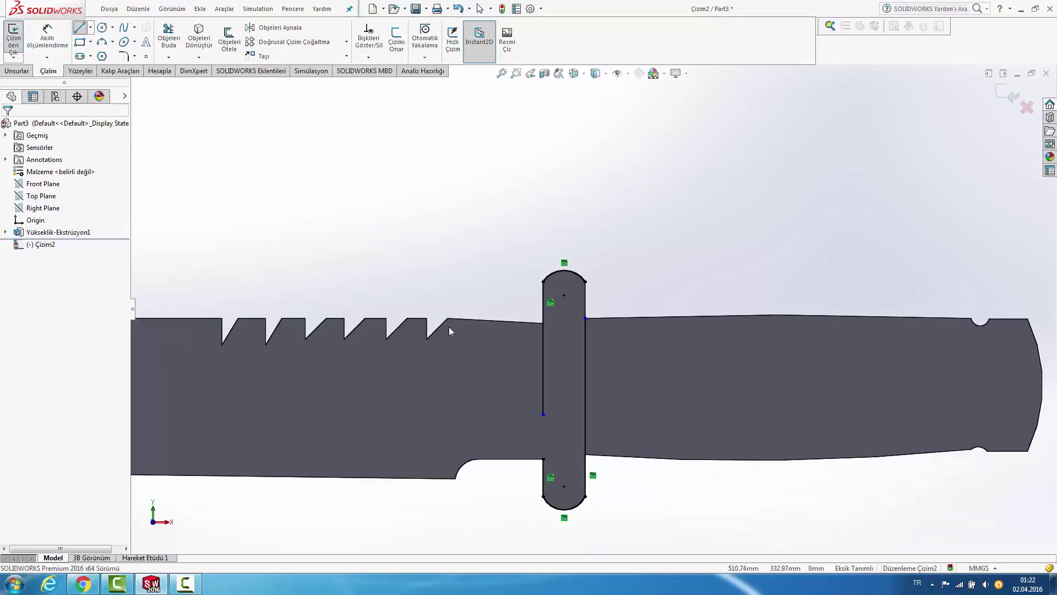
left_click(543, 415)
left_click(543, 459, "ctrl")
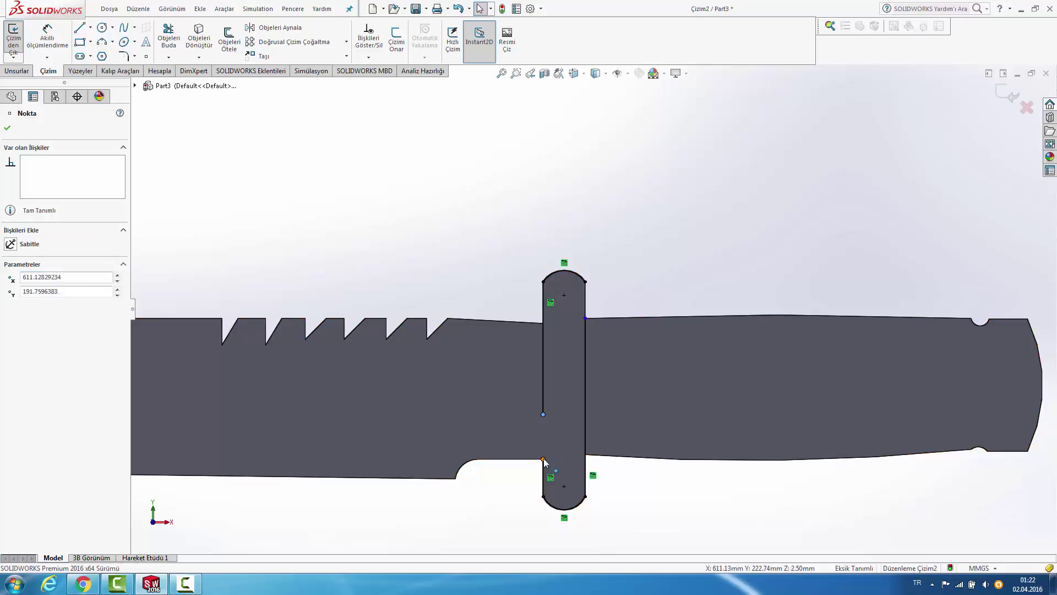
left_click(14, 349)
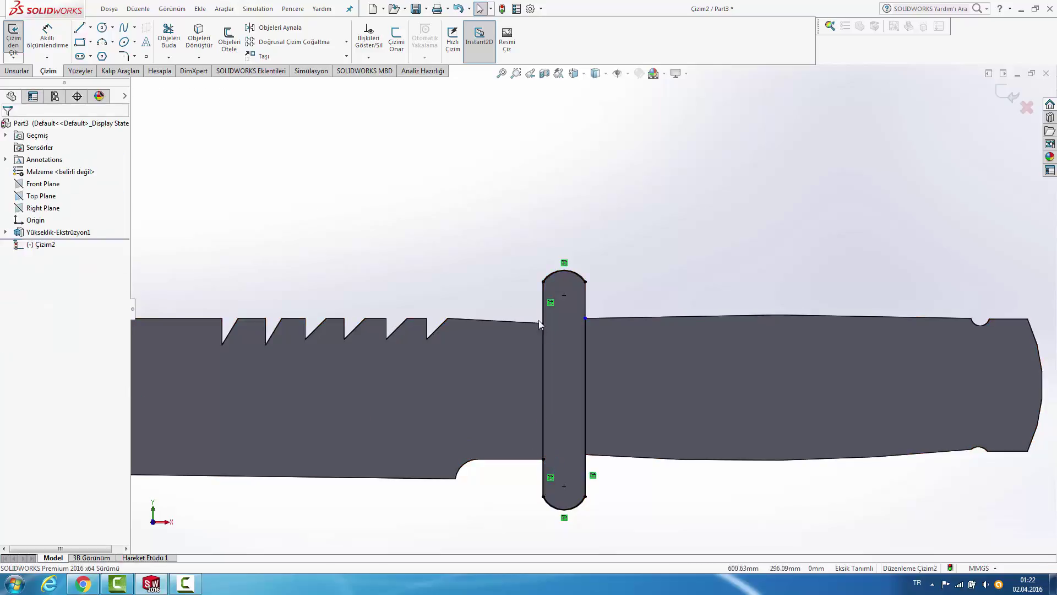
left_click(587, 315)
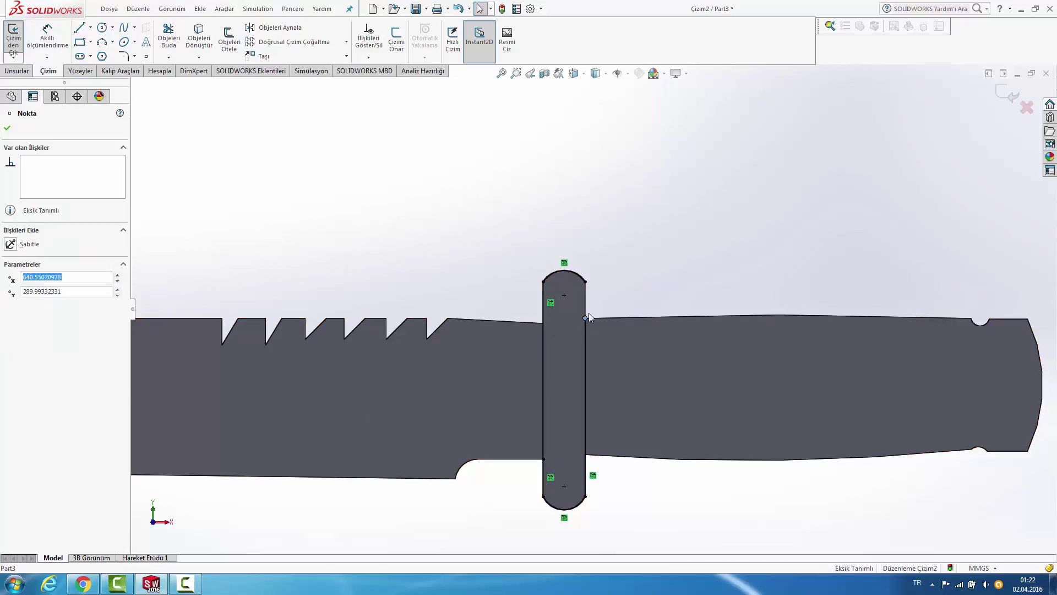
left_click(586, 282, "ctrl")
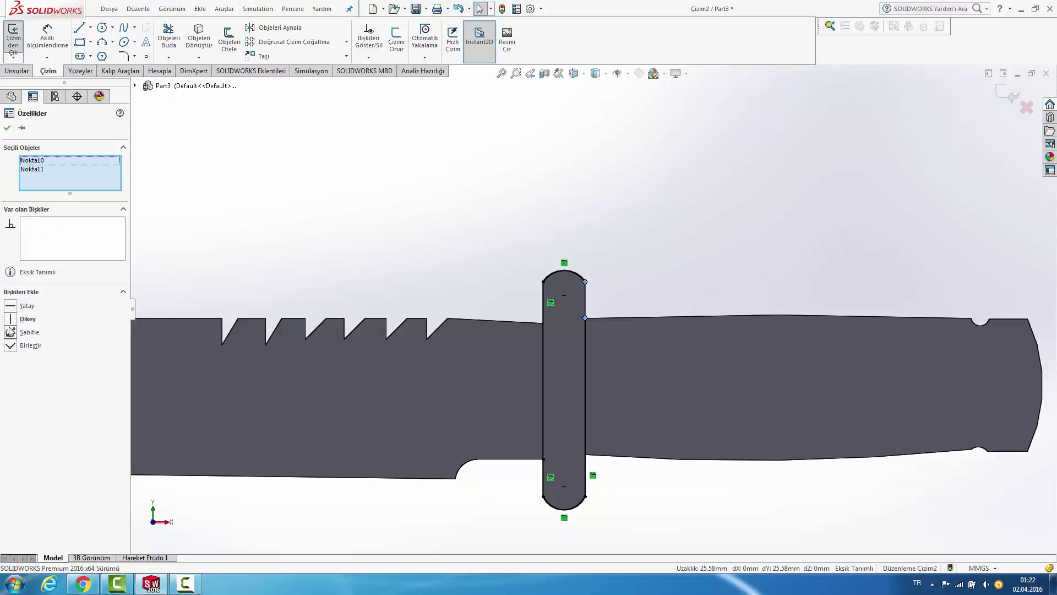
left_click(11, 346)
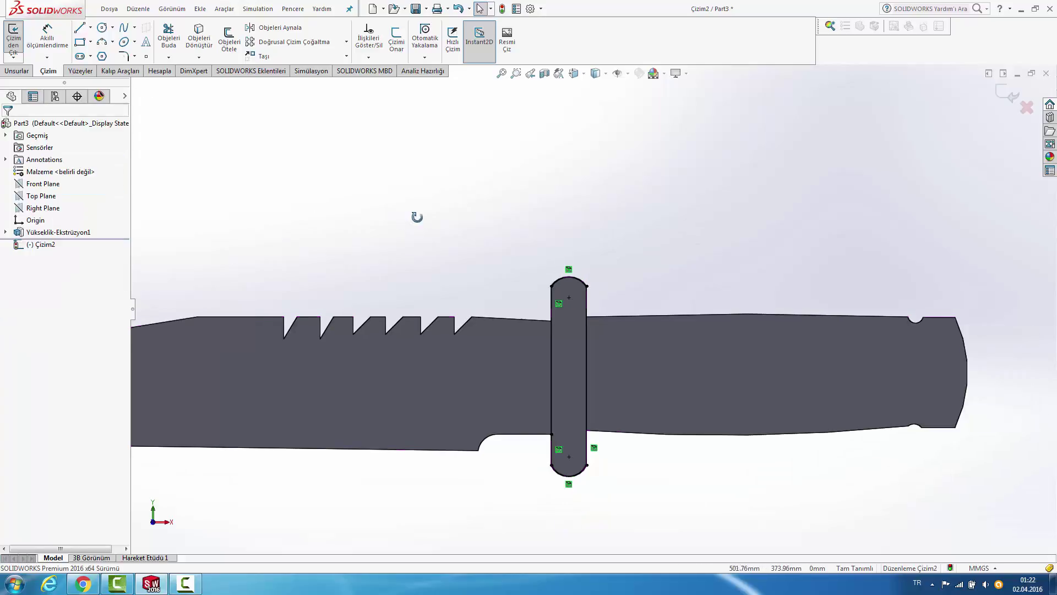
mouse_move(416, 217)
middle_mouse_down()
mouse_move(389, 245)
mouse_move(417, 293)
mouse_move(413, 325)
middle_mouse_up()
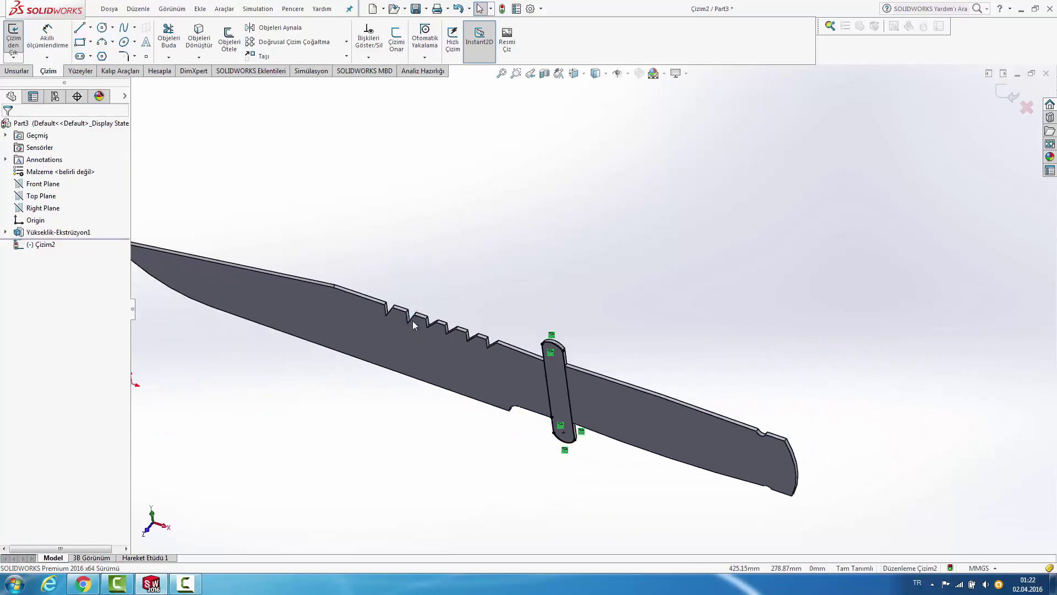
scroll(570, 371, "down", 3)
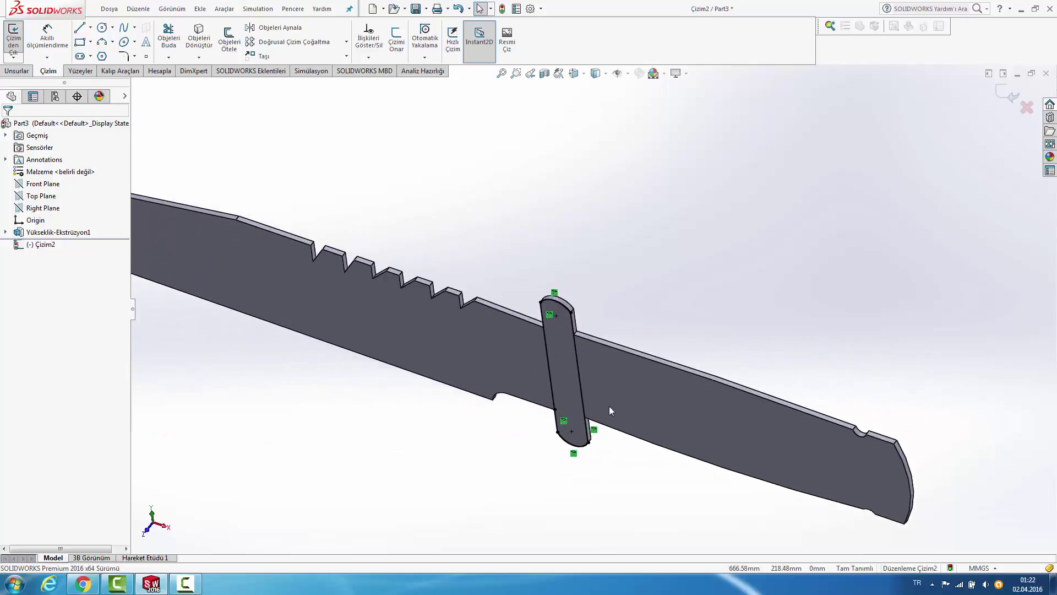
left_click(17, 71)
Step: Extrude the guard sketch Mid Plane, starting from a reversed 2 mm offset
left_click(20, 41)
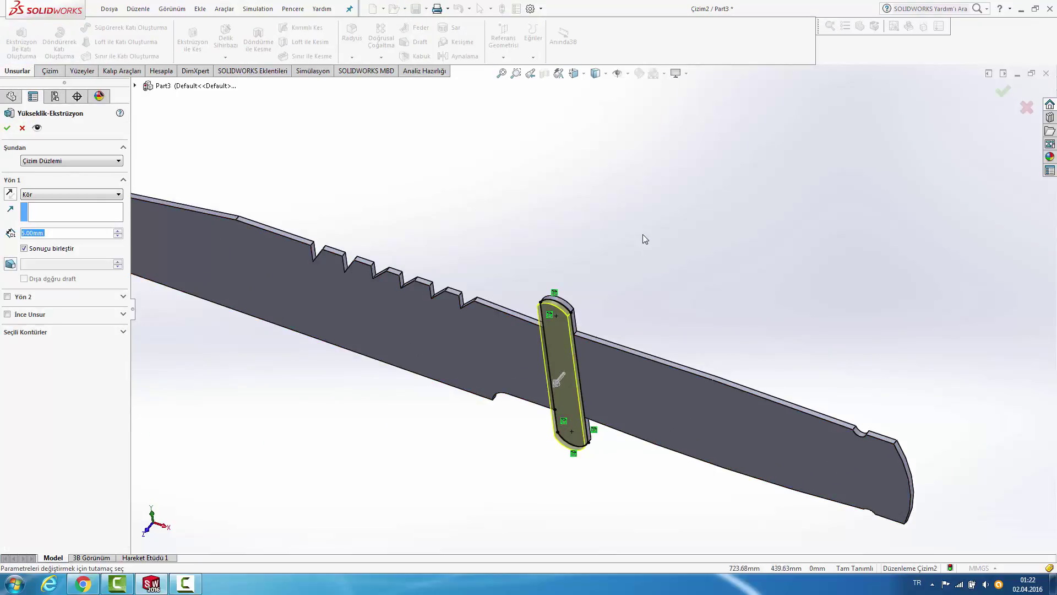
left_click(88, 194)
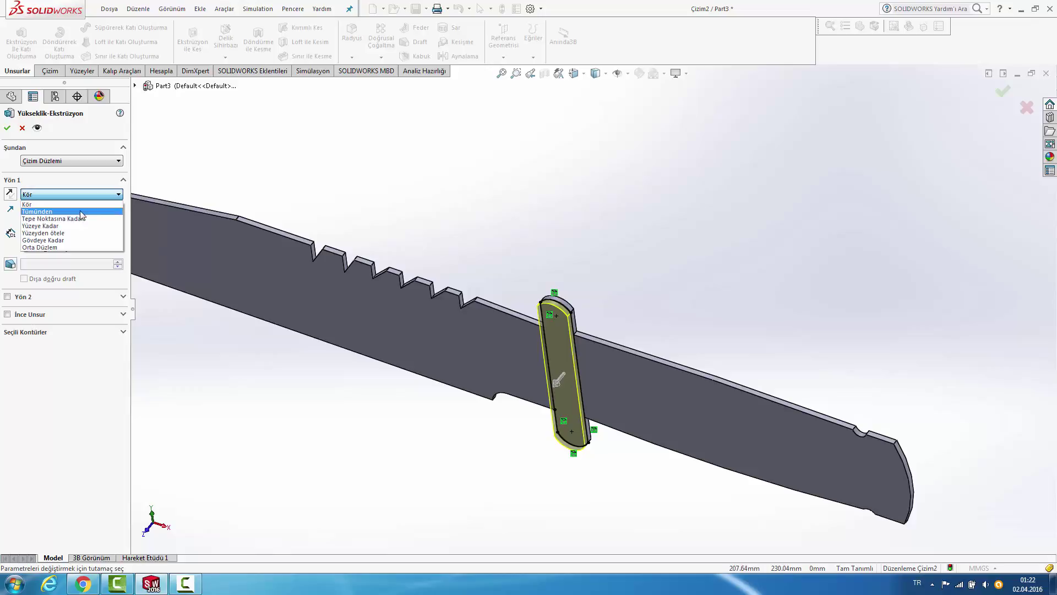
left_click(74, 248)
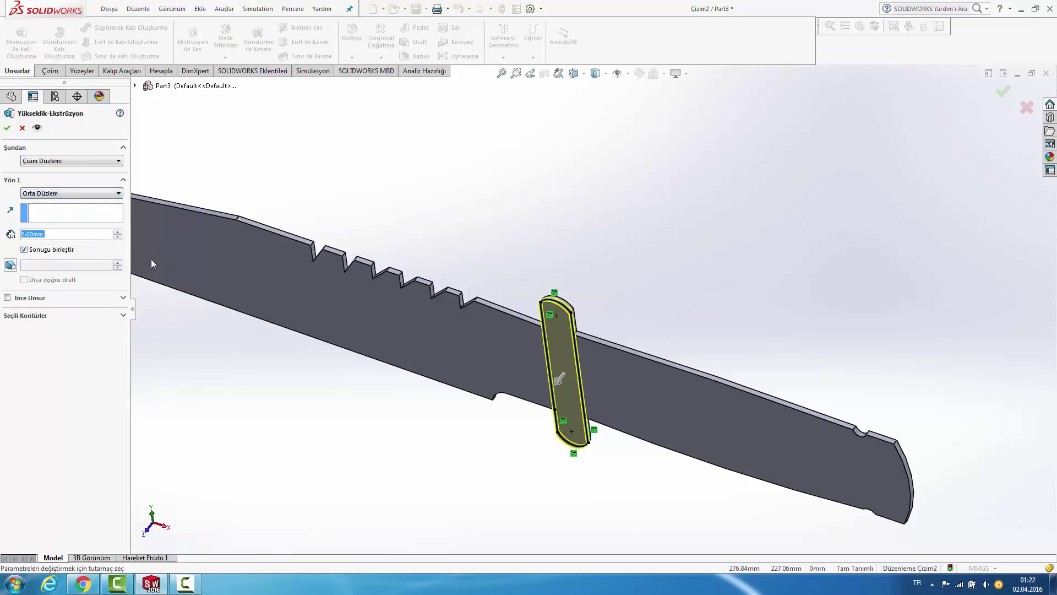
left_click(83, 161)
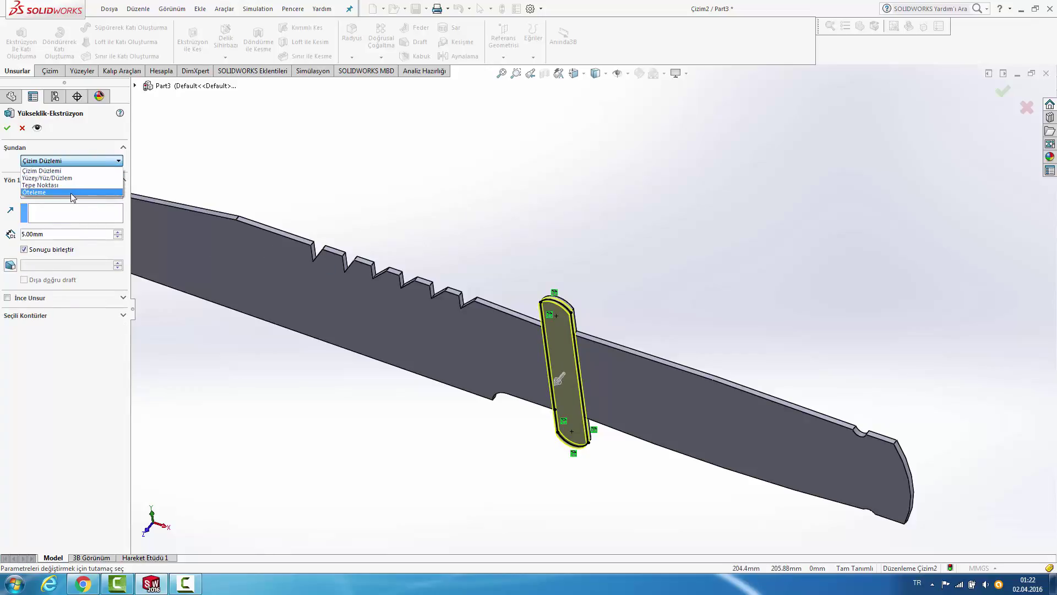
left_click(71, 193)
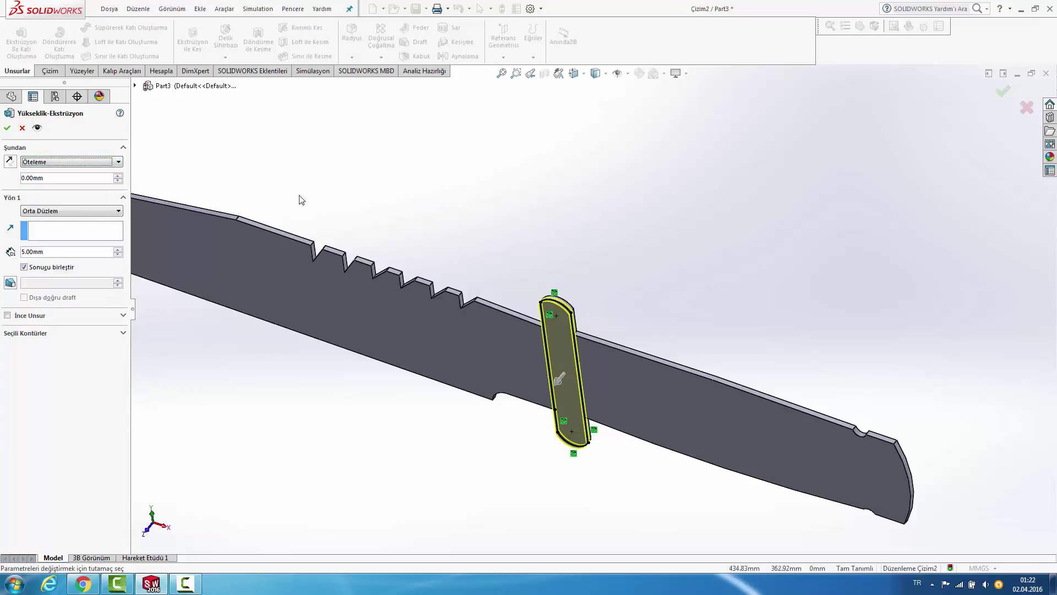
left_click(89, 180)
type("2")
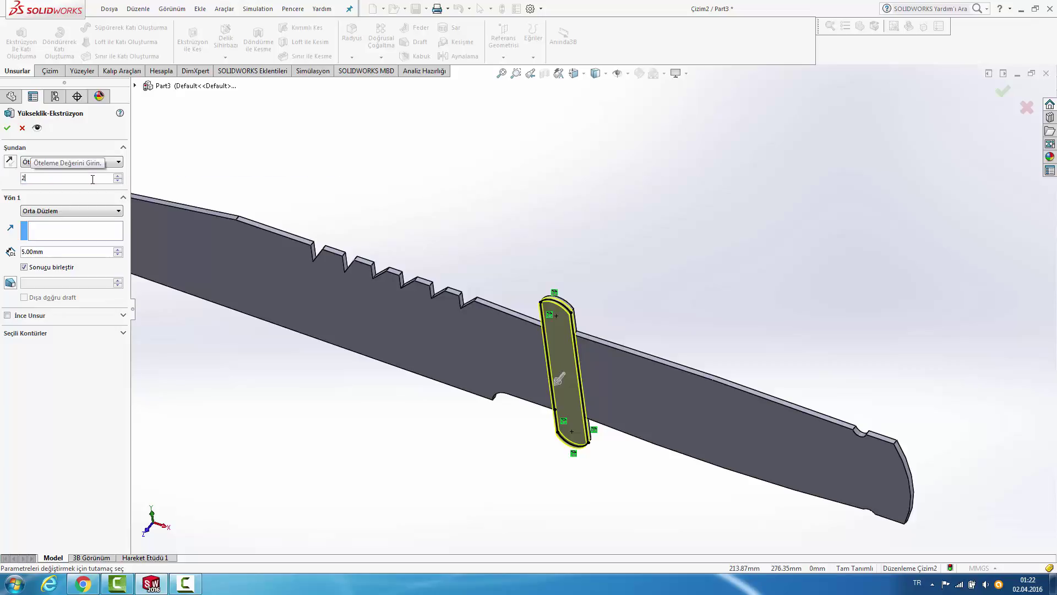
key("Return")
left_click(10, 161)
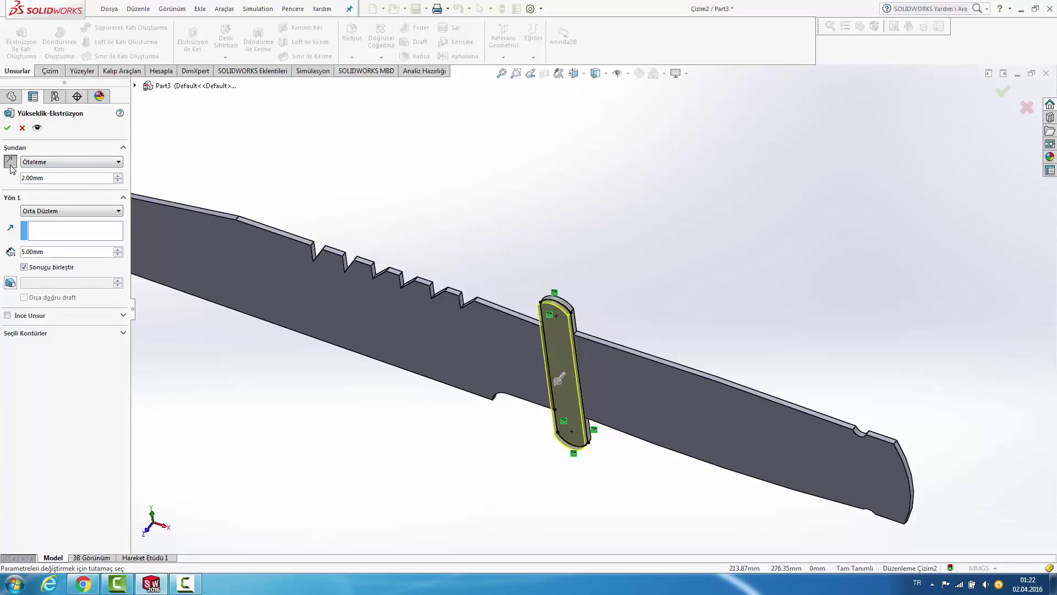
Step: Set the guard extrusion depth, trying 3 then 5, and finish Yükseklik-Ekstrüzyon2
scroll(587, 344, "down", 3)
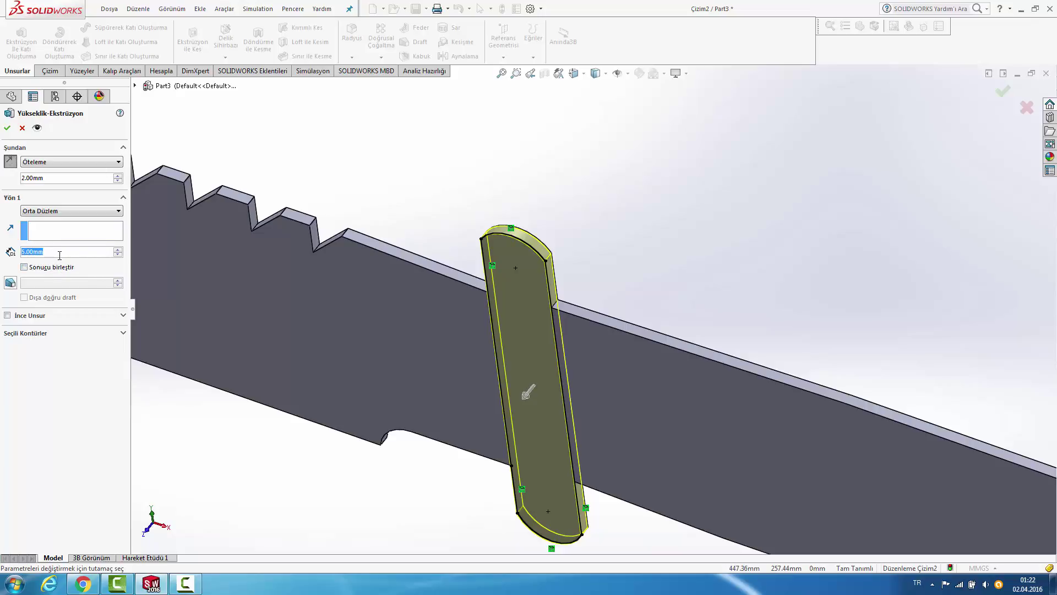
type("3")
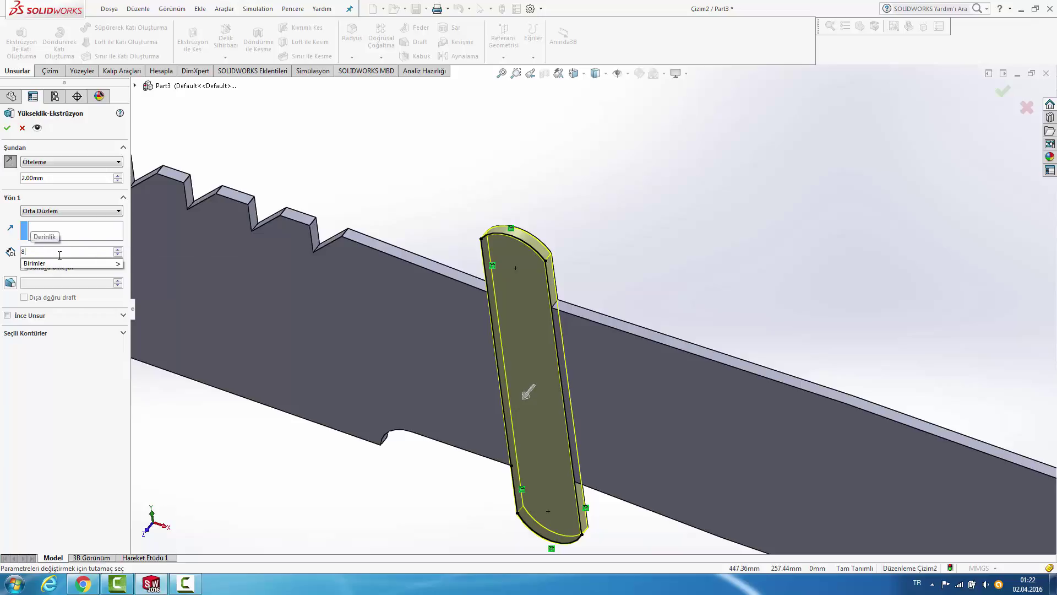
key("Return")
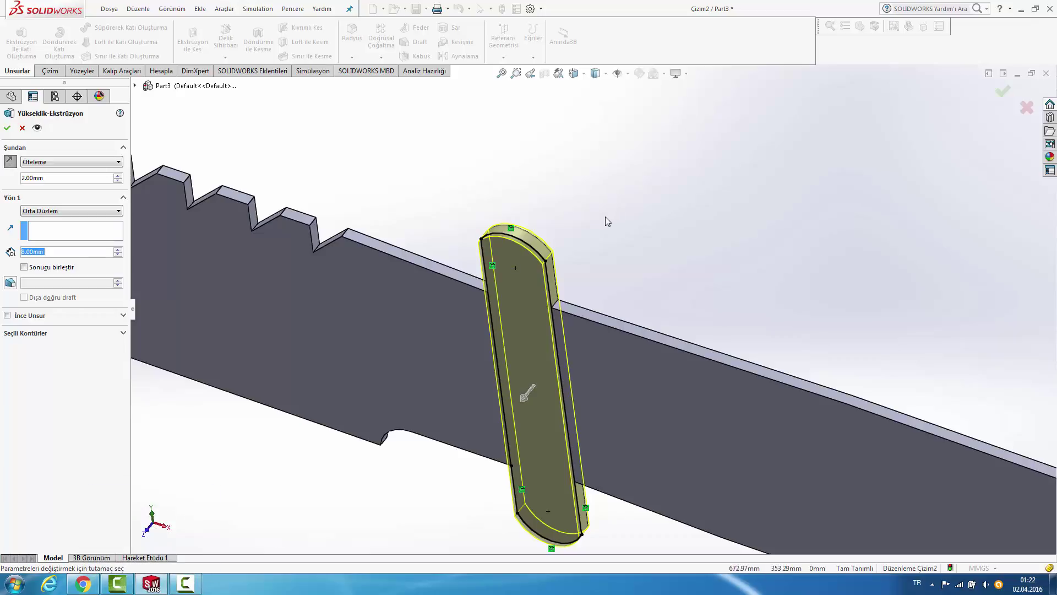
scroll(603, 220, "up", 1)
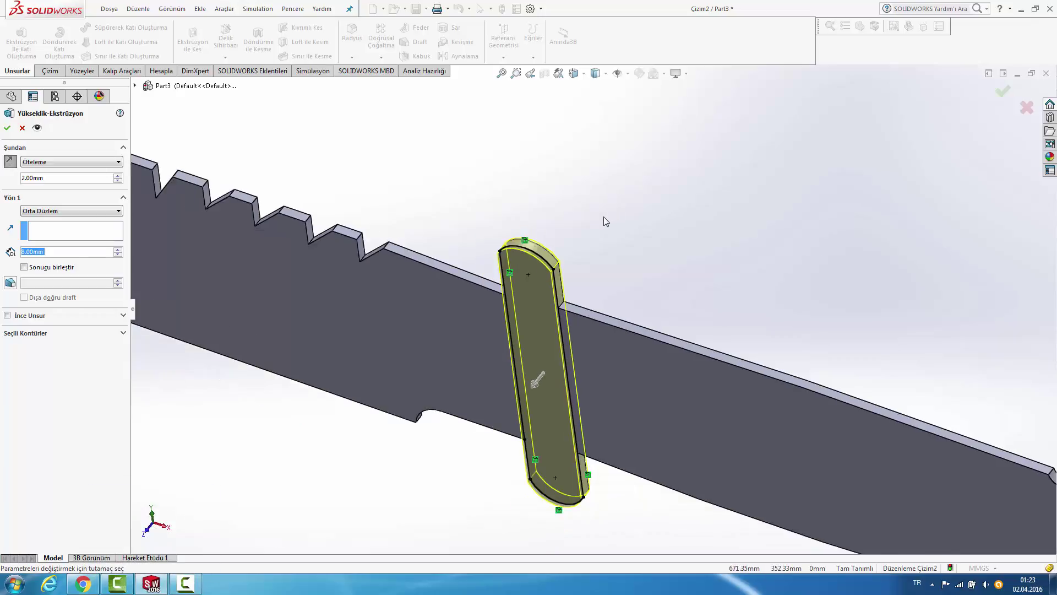
scroll(603, 220, "up", 1)
scroll(612, 215, "up", 2)
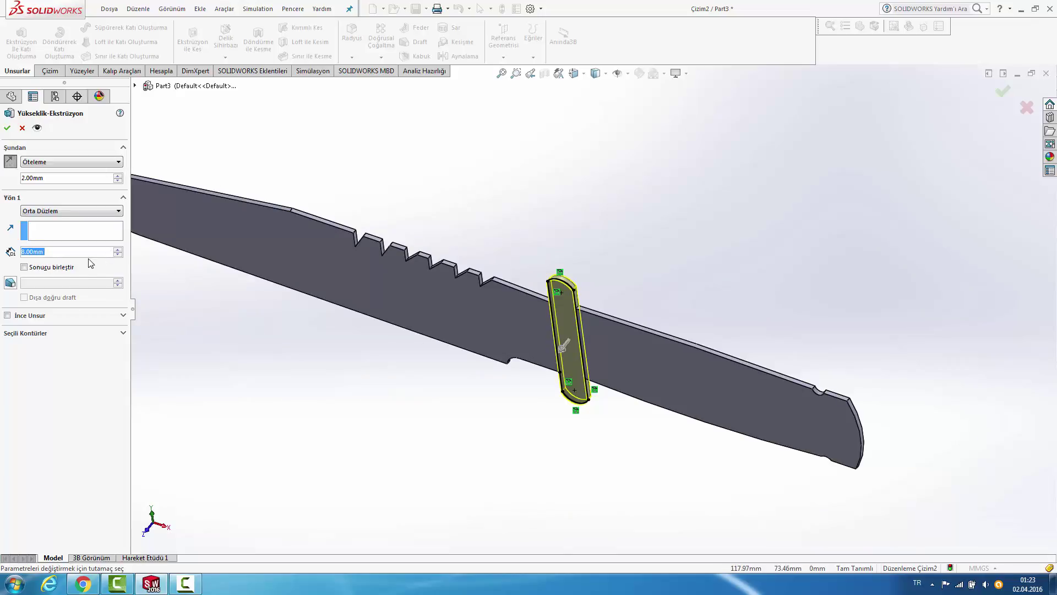
type("5")
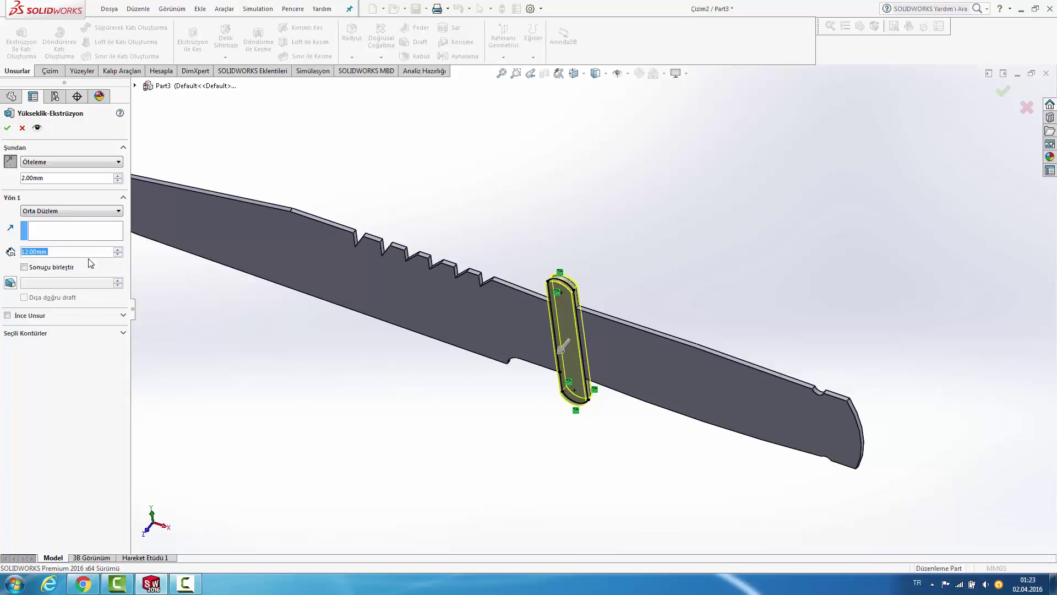
key("Return")
Step: Edit Yükseklik-Ekstrüzyon2 and lower the guard's 12.00 mm depth, entering 1
left_click(479, 182)
mouse_move(479, 181)
middle_mouse_down()
mouse_move(549, 130)
mouse_move(571, 123)
mouse_move(576, 146)
middle_mouse_up()
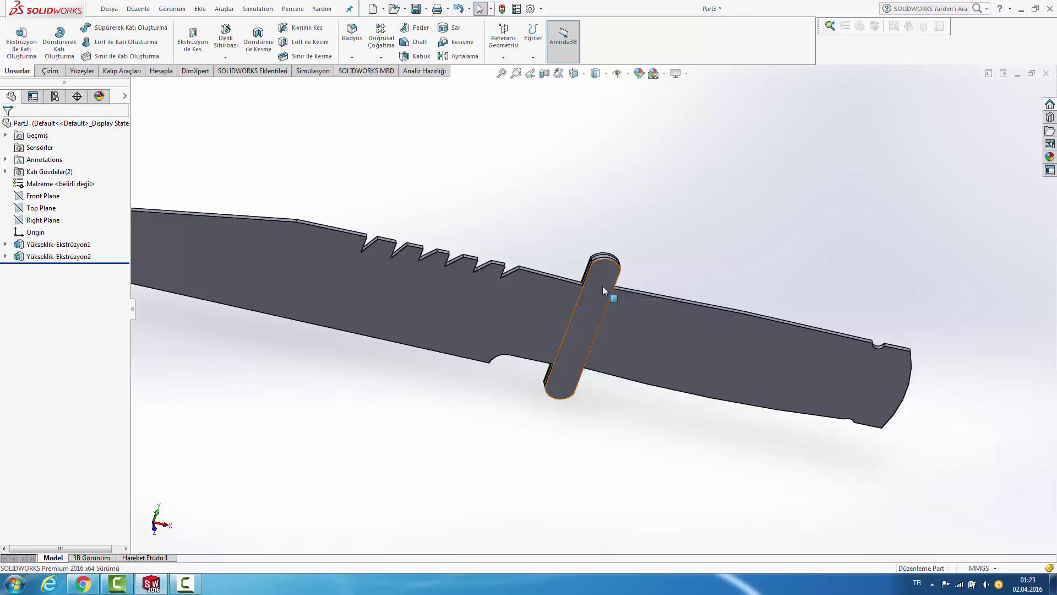
middle_click_drag(656, 222, 585, 177)
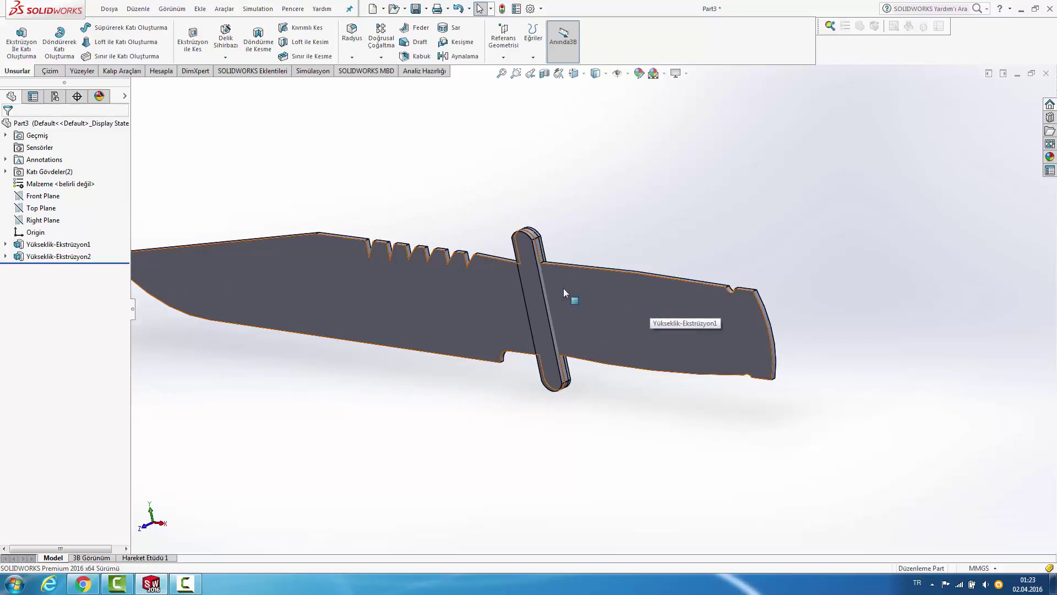
right_click(77, 257)
left_click(76, 229)
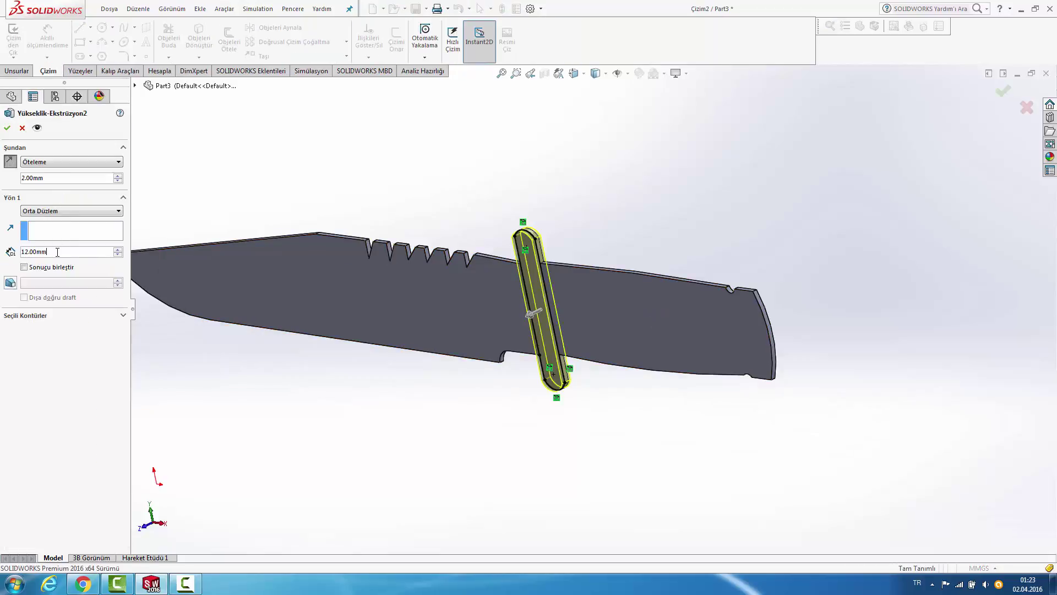
type("1")
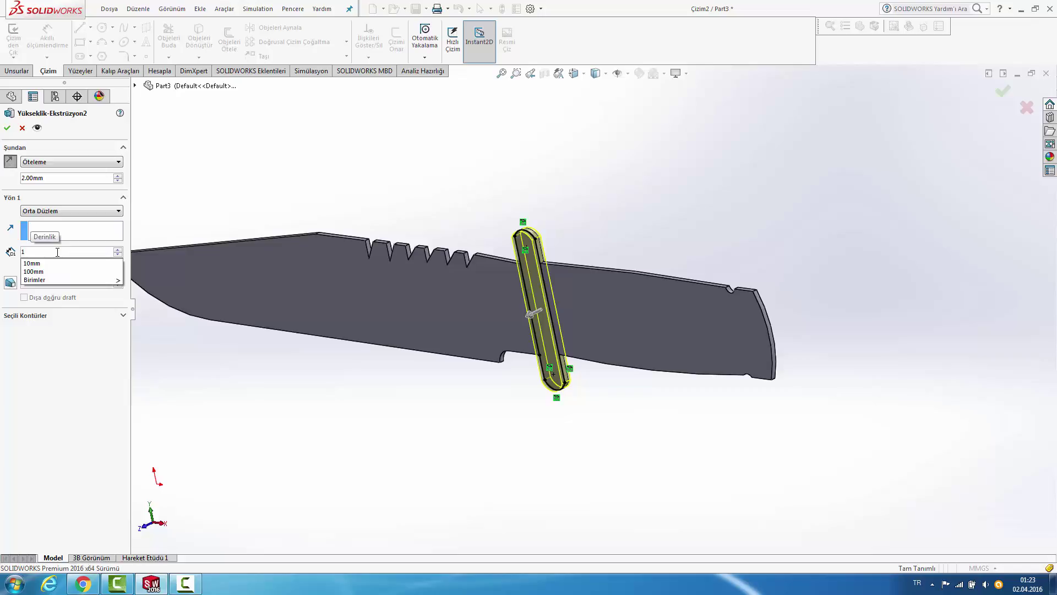
key("Return")
key("Return")
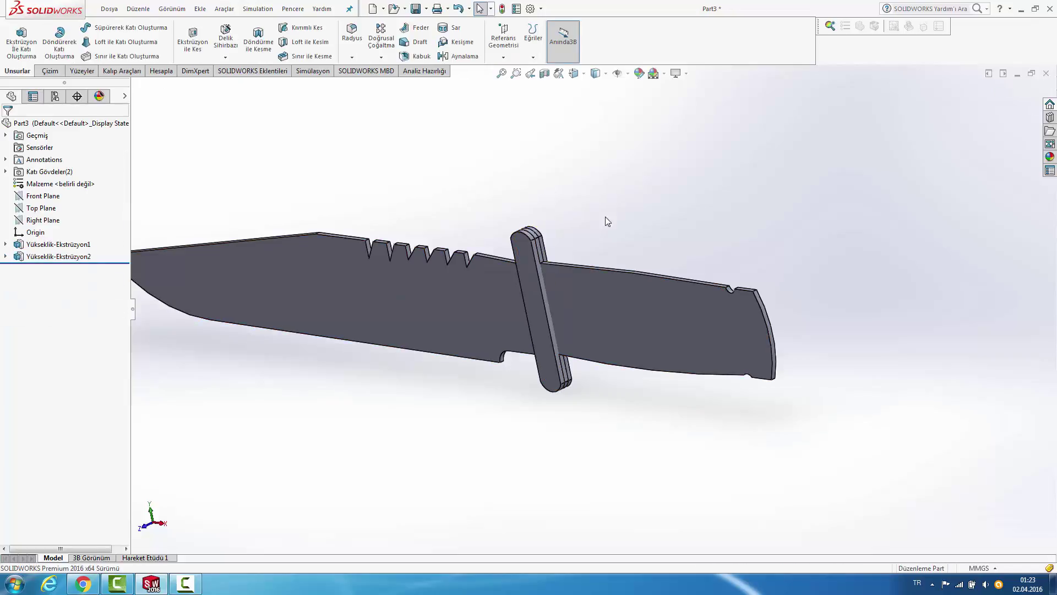
Step: Begin a new sketch on the knife body's flat face, viewed straight on
left_click(646, 306)
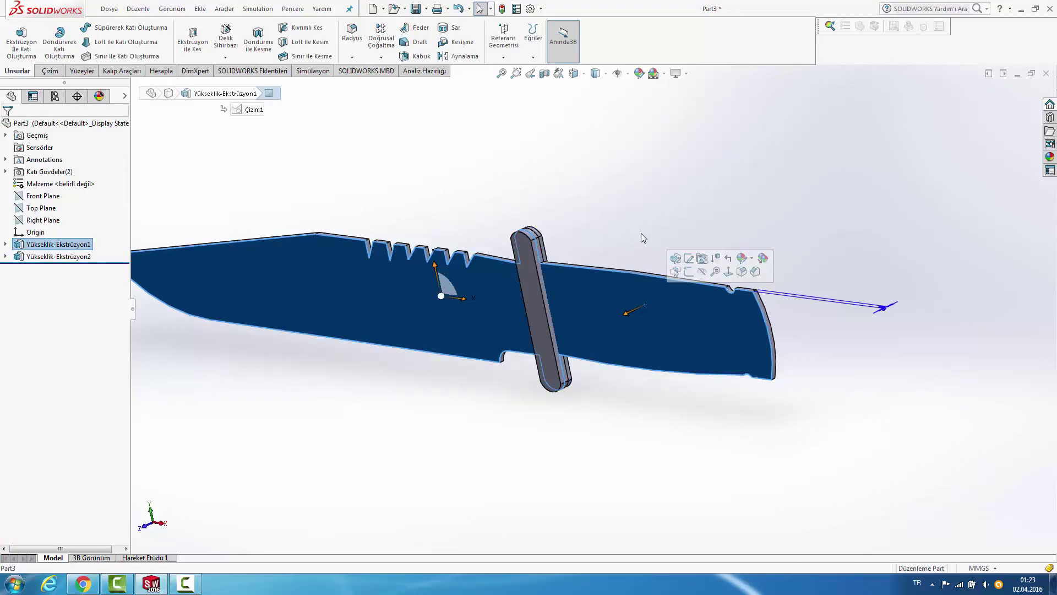
left_click(688, 271)
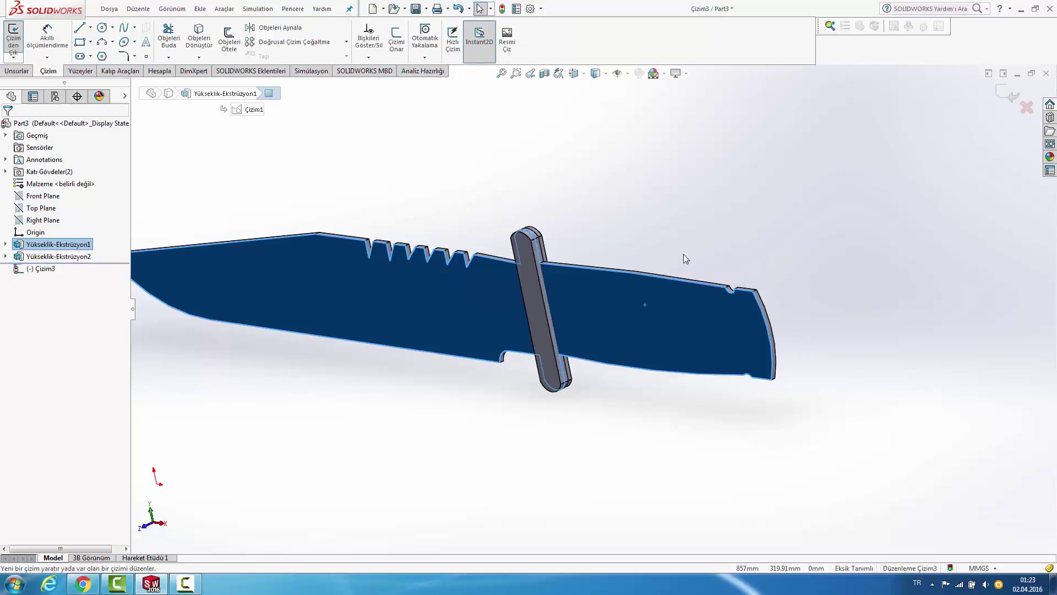
key("space")
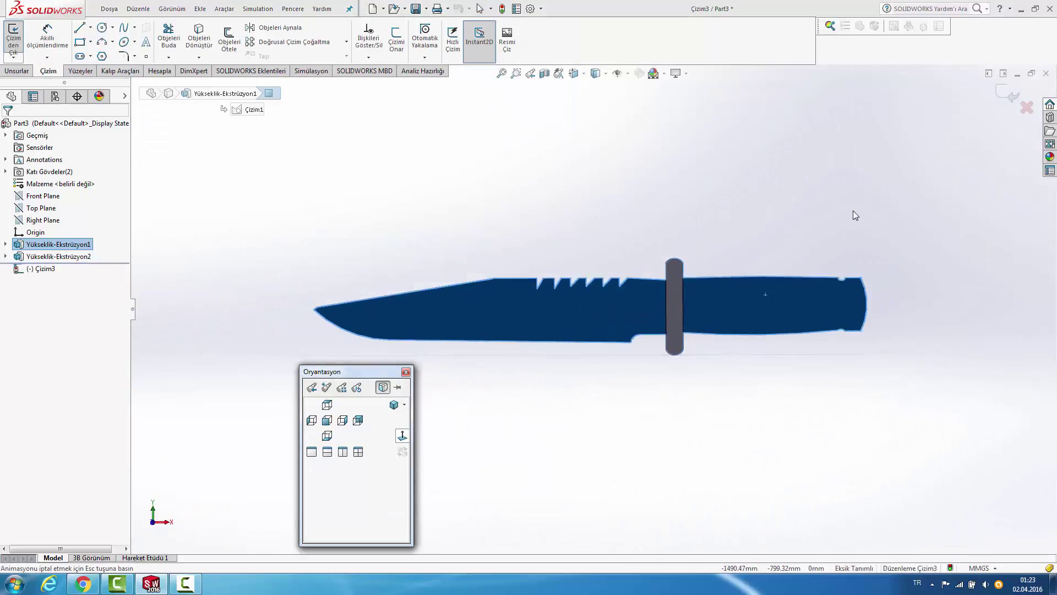
left_click(584, 229)
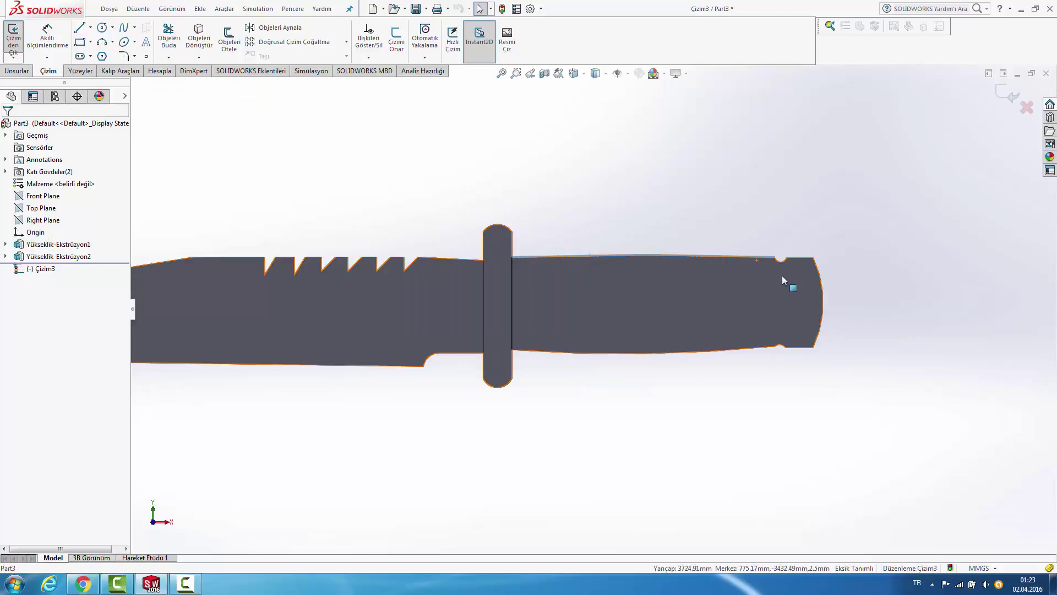
scroll(785, 275, "down", 5)
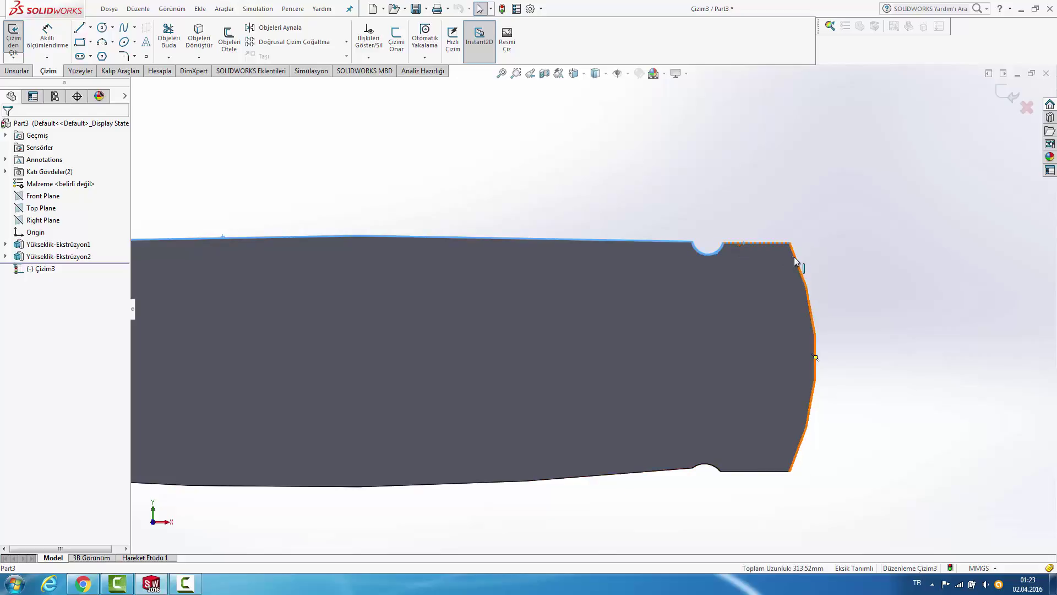
Step: Convert the handle's top, end, notch arc, bottom and guard-side edges into Çizim3
left_click(807, 298)
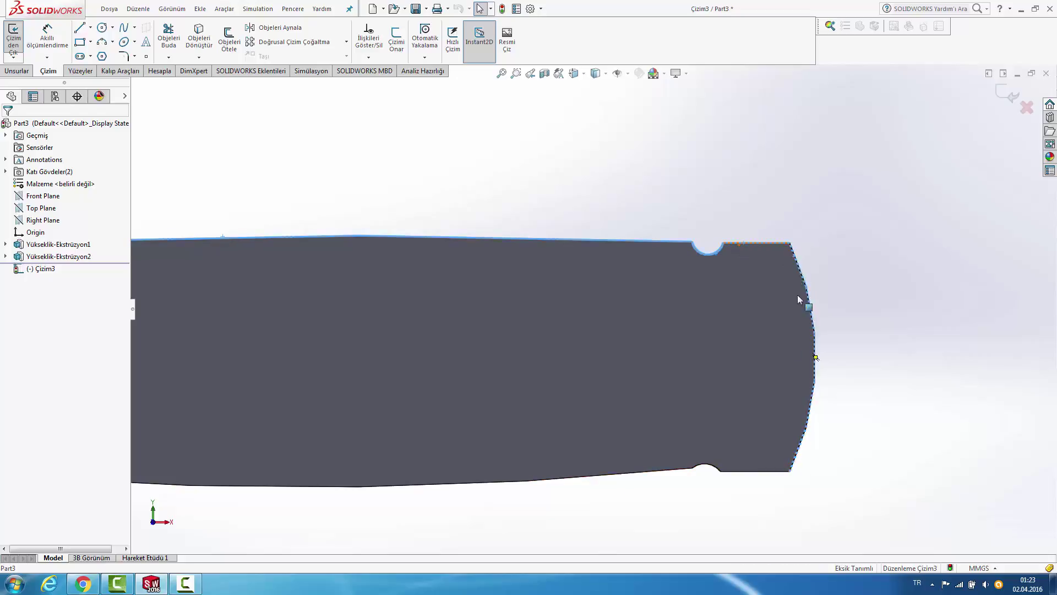
left_click(710, 467)
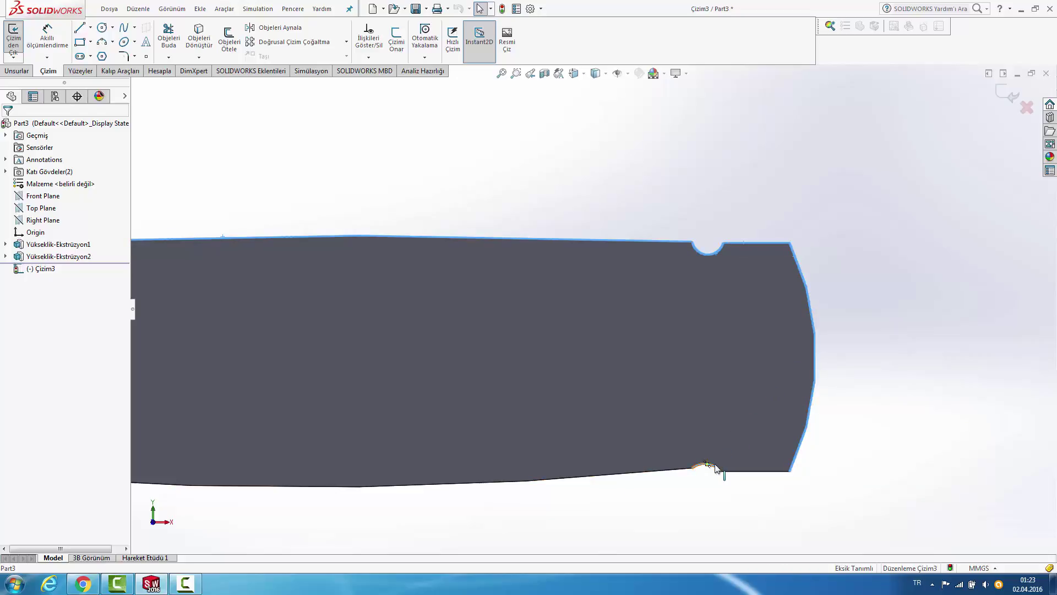
left_click(656, 474)
scroll(563, 210, "up", 2)
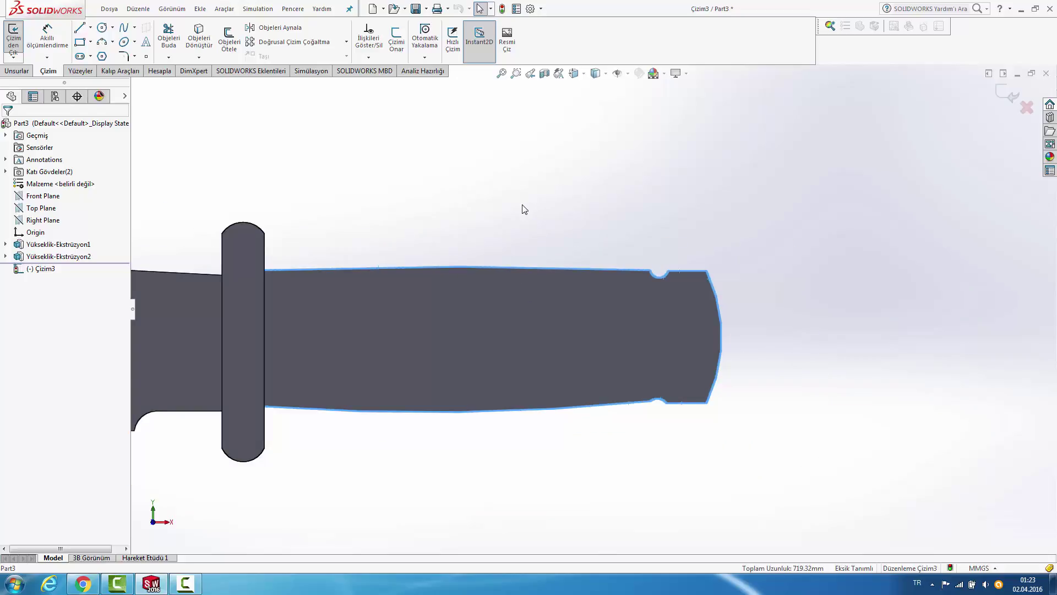
left_click(264, 299)
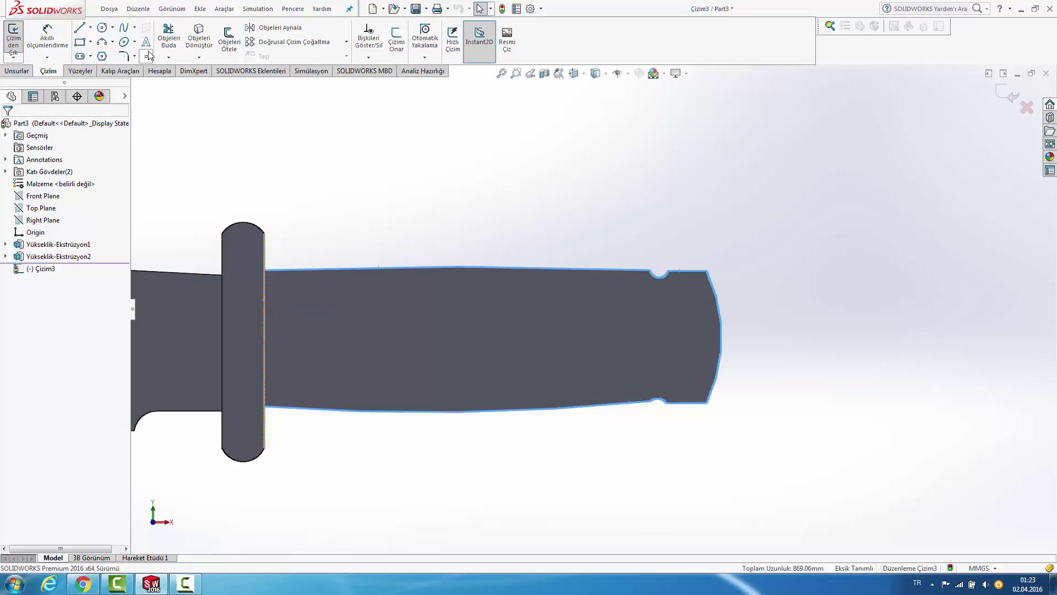
left_click(316, 190)
left_click(169, 36)
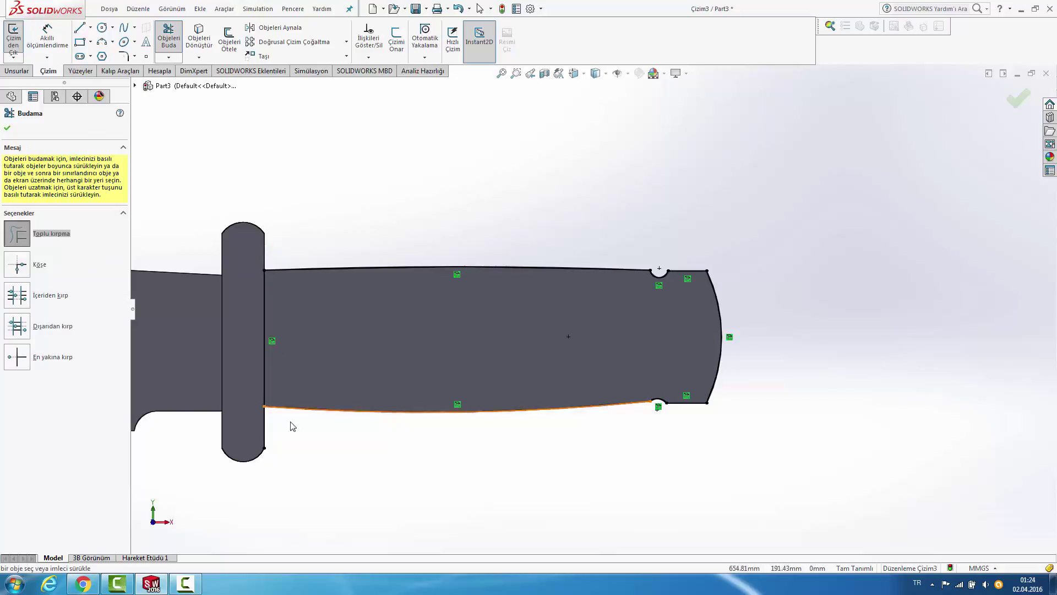
scroll(439, 183, "up", 2)
mouse_move(439, 182)
middle_mouse_down()
mouse_move(427, 245)
mouse_move(432, 207)
middle_mouse_up()
Step: Start extruding the handle sketch from a reversed 2 mm offset
left_click(18, 72)
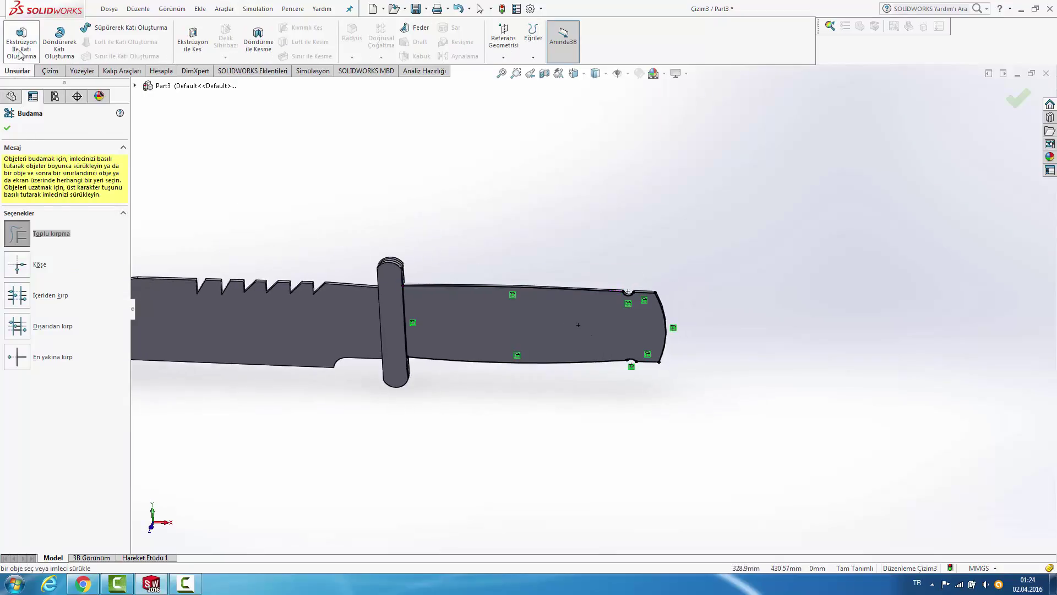
left_click(21, 42)
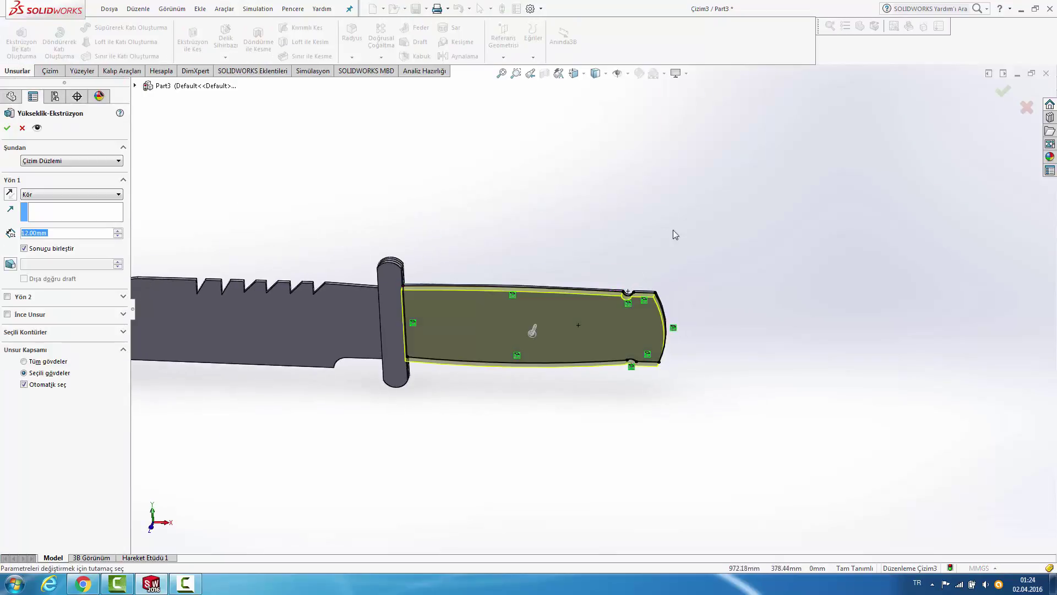
left_click(92, 162)
left_click(84, 193)
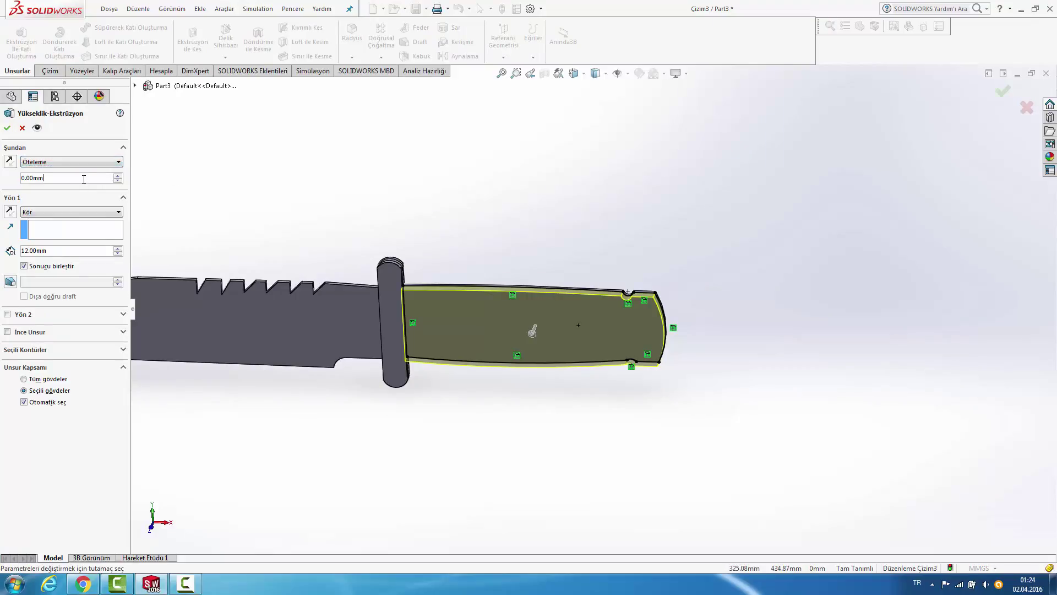
type("2")
key("Return")
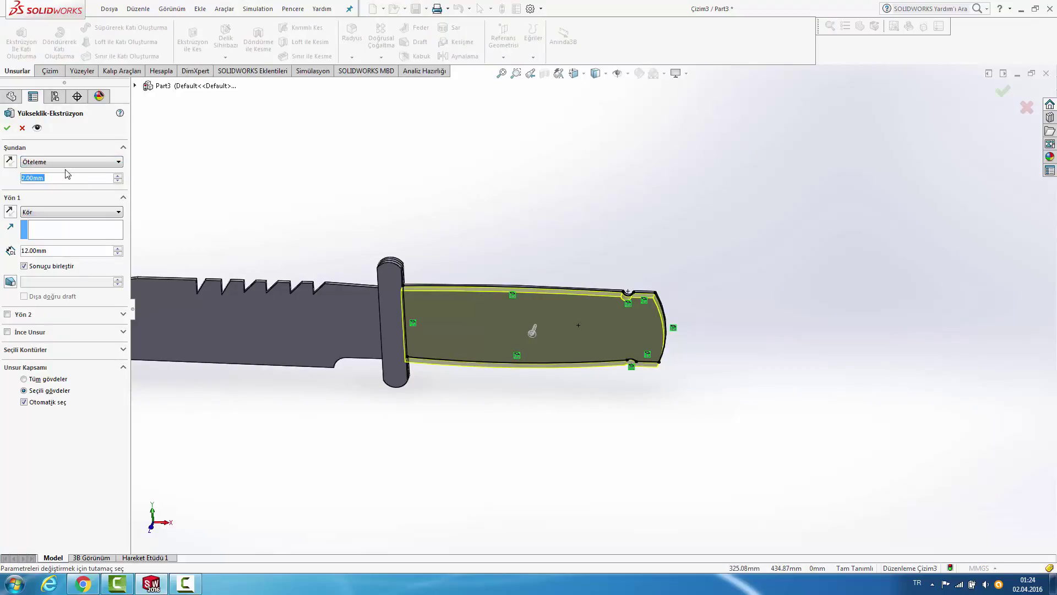
left_click(8, 162)
middle_click_drag(330, 286, 338, 373)
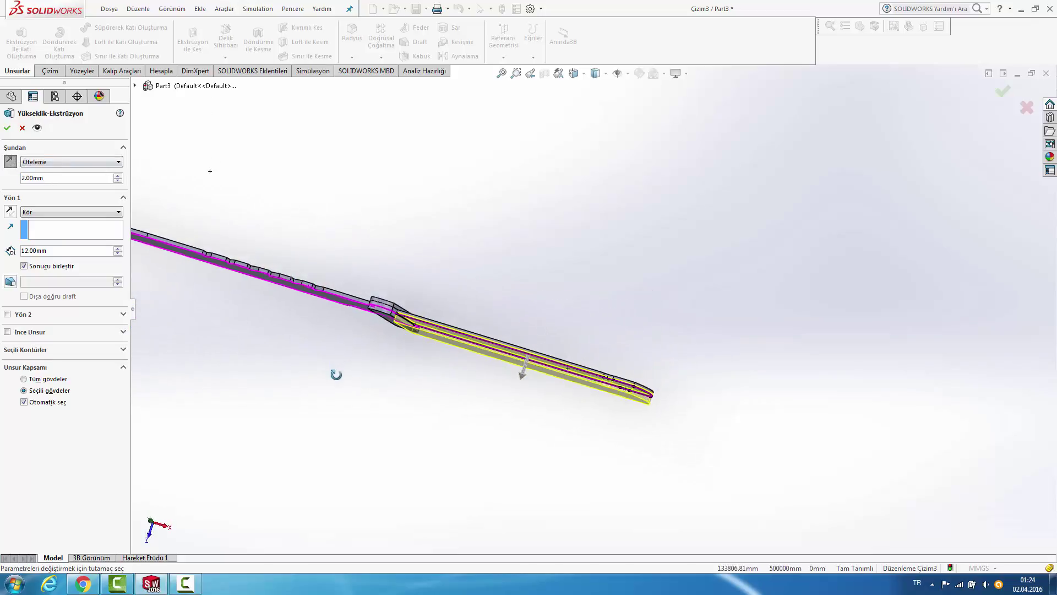
scroll(619, 369, "down", 3)
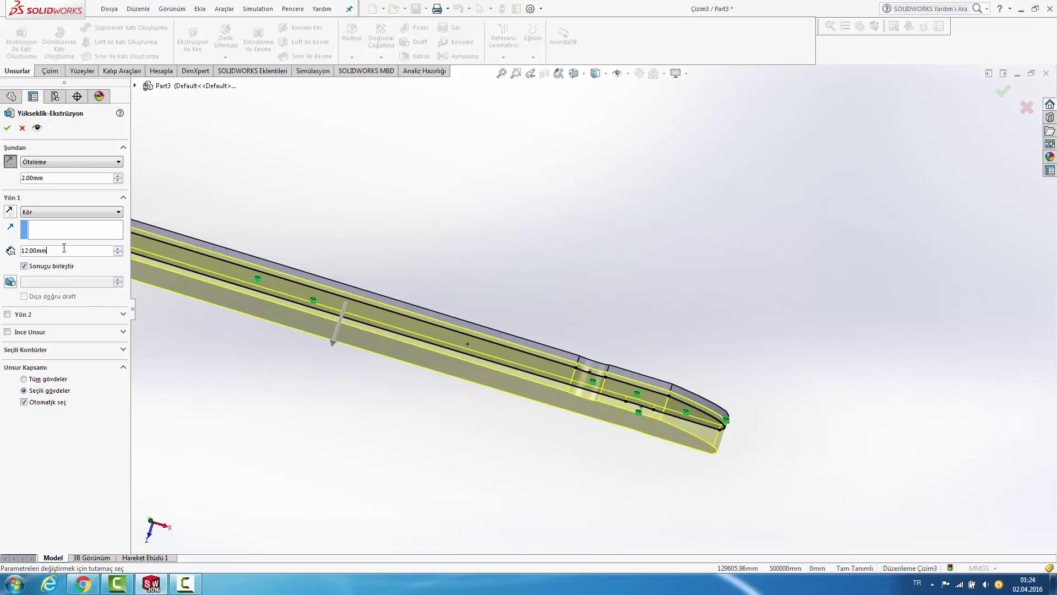
Step: Make the handle extrusion Mid Plane with 12 mm depth and confirm Yükseklik-Ekstrüzyon3
type("5")
key("Return")
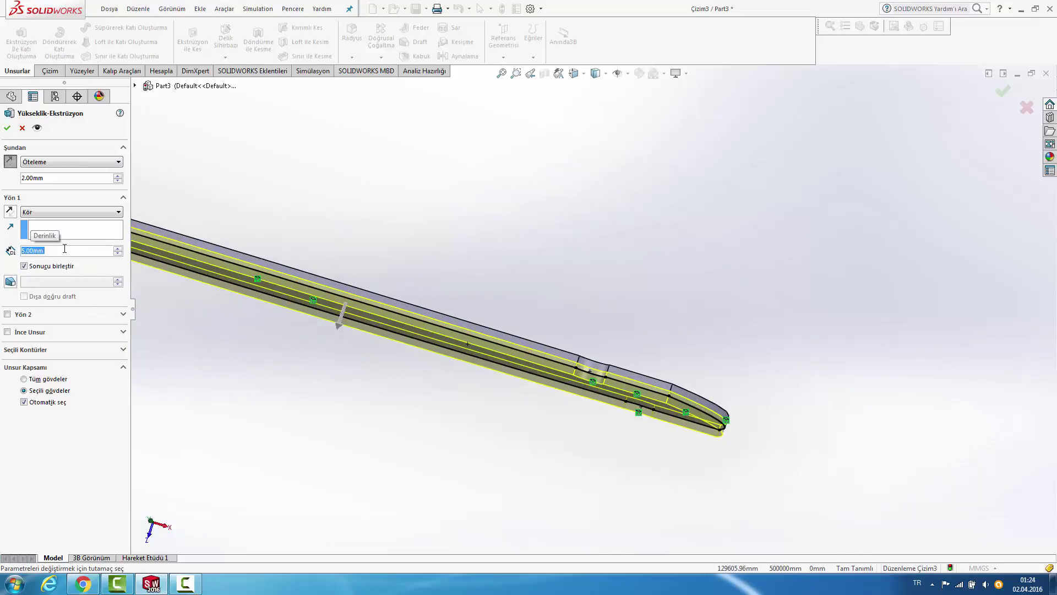
left_click(66, 212)
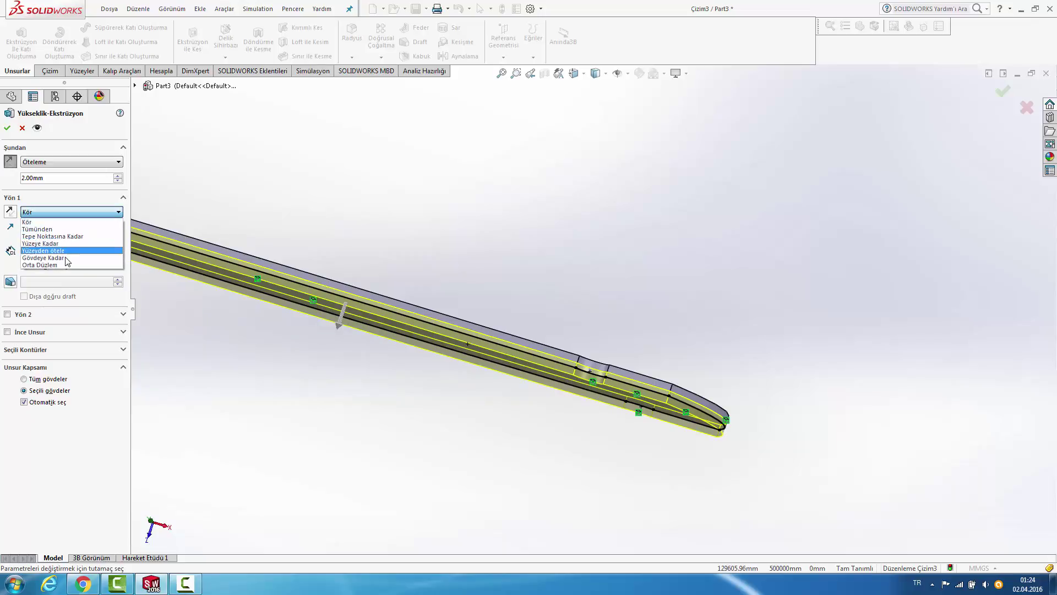
left_click(65, 265)
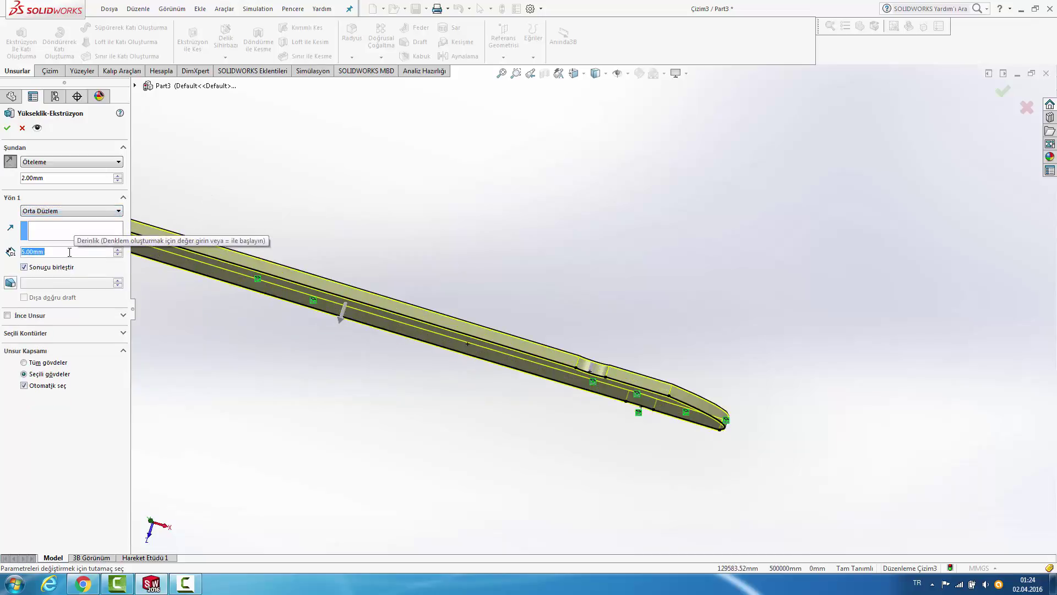
type("12")
key("Return")
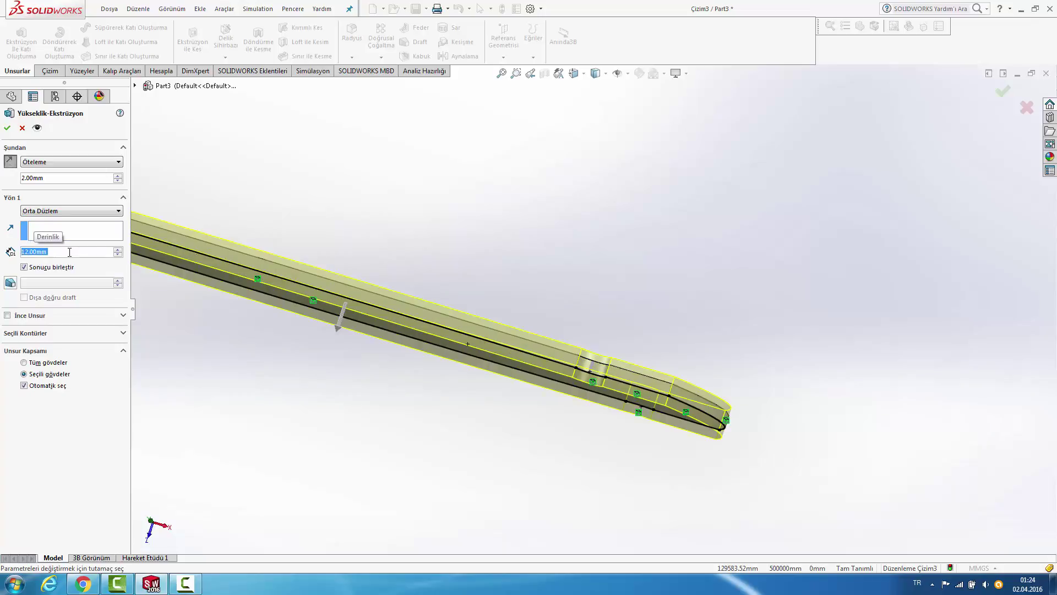
key("Return")
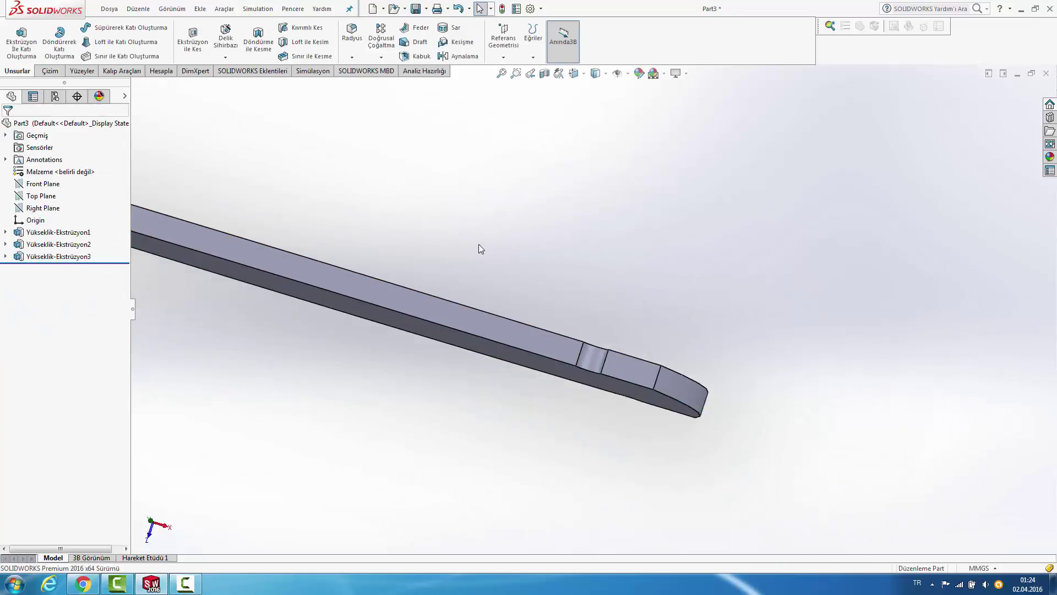
Step: Orbit to face the handle, then use Edit Sketch on Yükseklik-Ekstrüzyon3 to reopen Çizim3
scroll(500, 236, "up", 3)
mouse_move(500, 240)
middle_mouse_down()
mouse_move(539, 148)
mouse_move(523, 172)
mouse_move(589, 125)
mouse_move(560, 141)
middle_mouse_up()
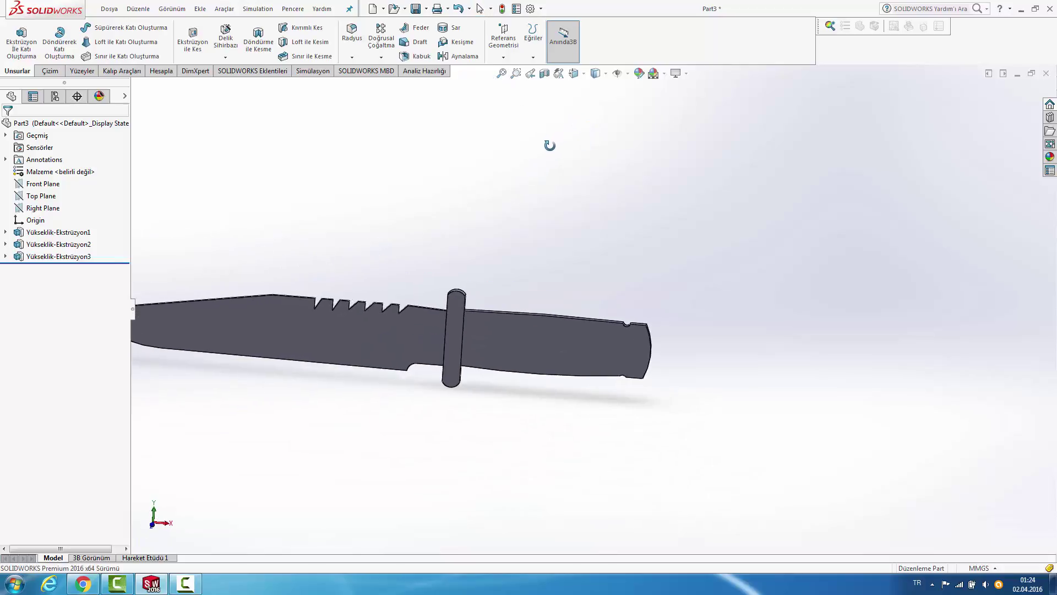
mouse_move(548, 270)
middle_mouse_down()
mouse_move(540, 238)
mouse_move(567, 242)
middle_mouse_up()
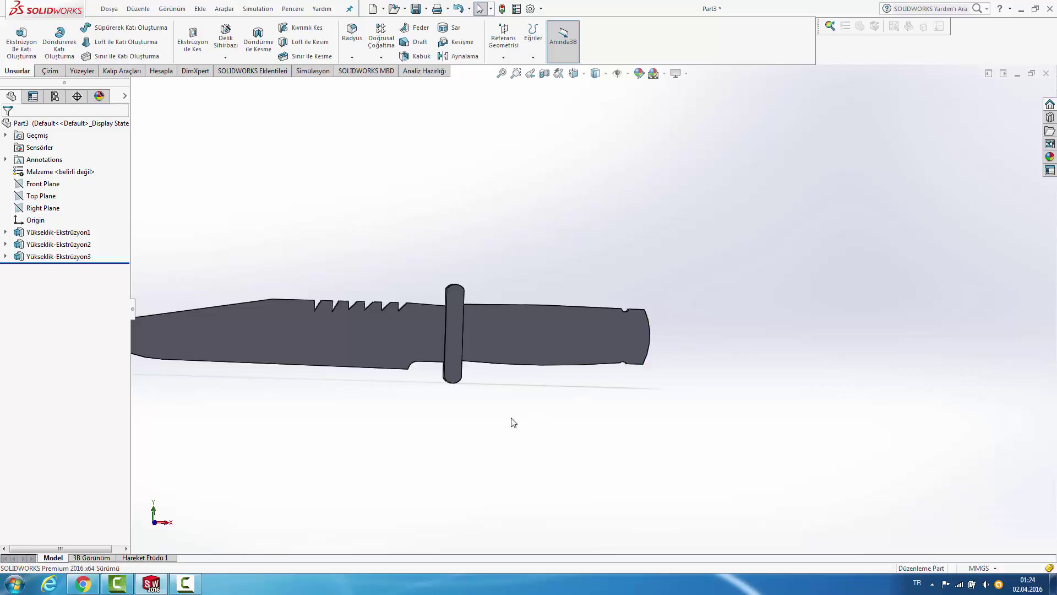
scroll(652, 336, "down", 2)
scroll(652, 336, "up", 2)
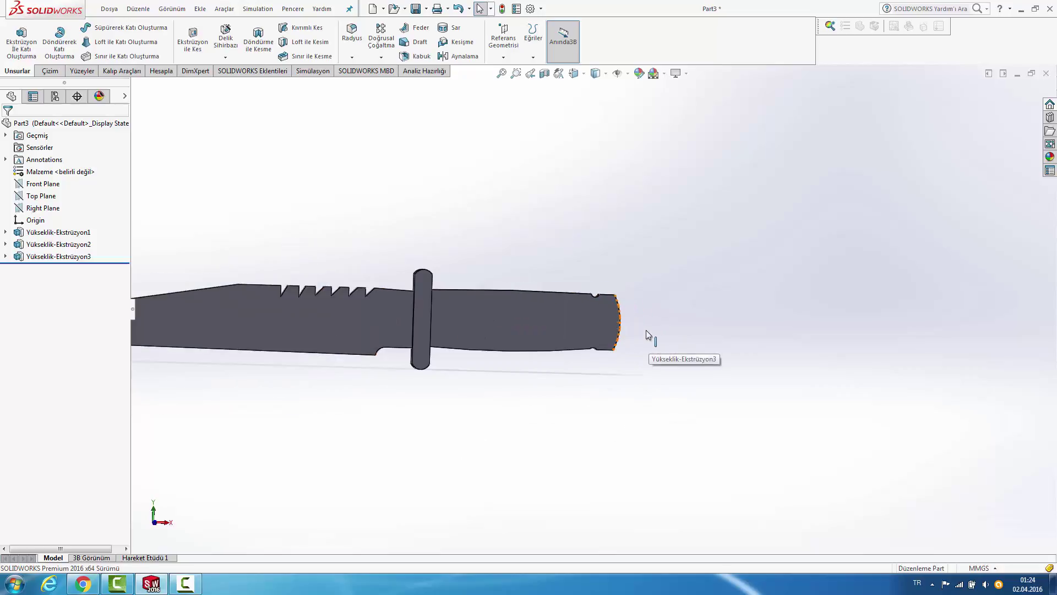
scroll(624, 324, "up", 2)
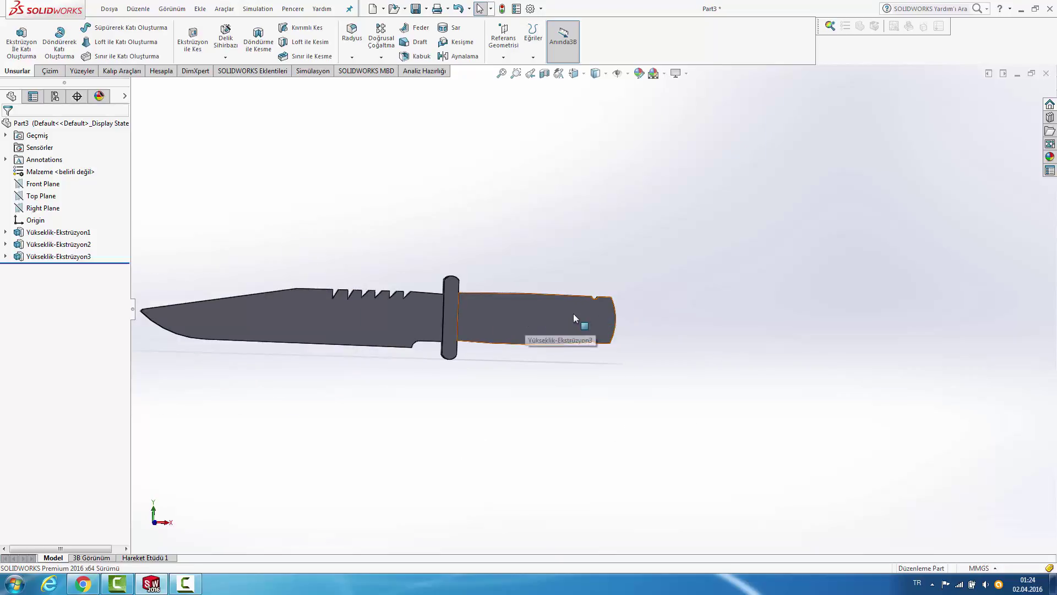
left_click(605, 320)
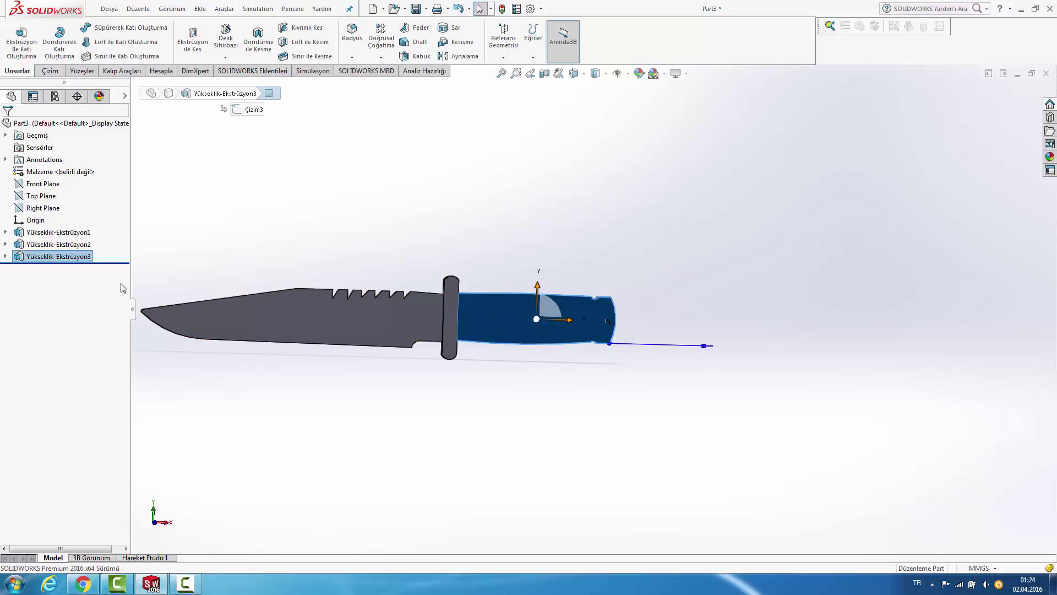
right_click(87, 259)
left_click(104, 239)
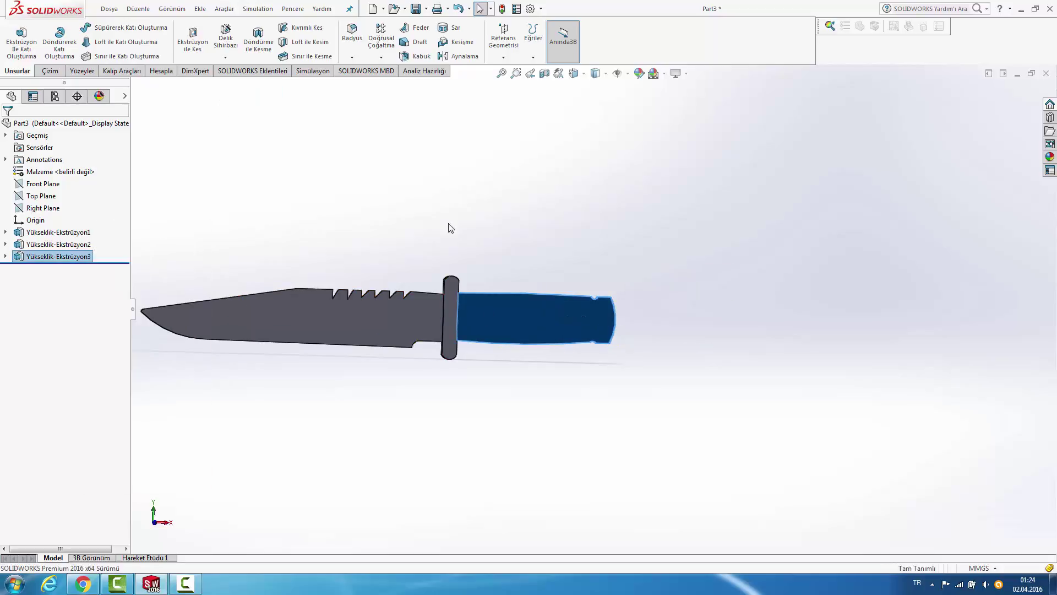
key("space")
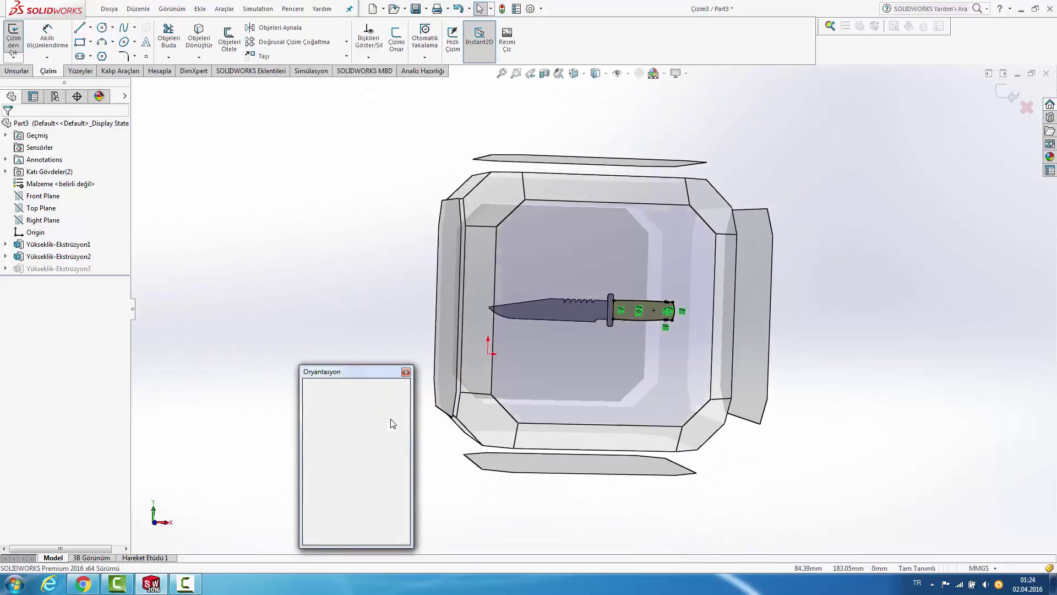
Step: Face the sketch plane and offset only the handle's end arc 10 mm inward
left_click(402, 435)
scroll(677, 308, "down", 4)
scroll(771, 286, "down", 5)
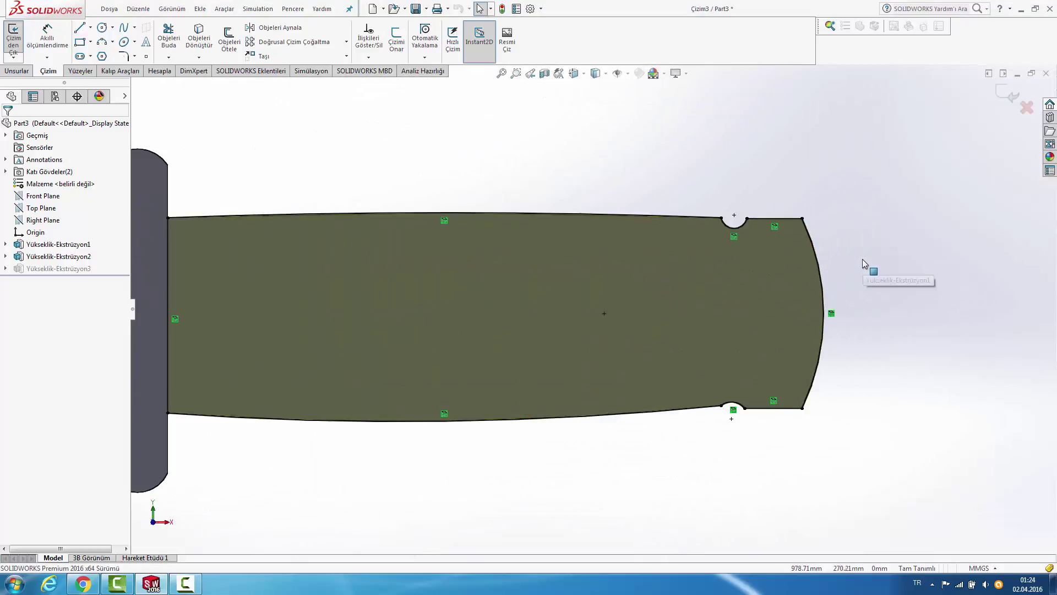
left_click(225, 51)
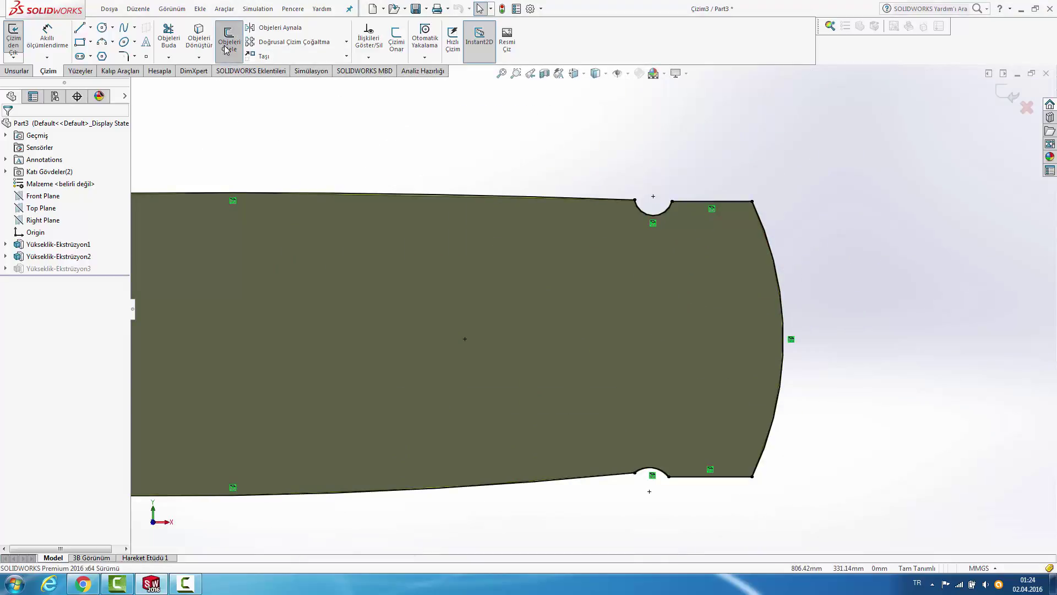
left_click(782, 286)
scroll(809, 275, "up", 3)
scroll(716, 289, "up", 2)
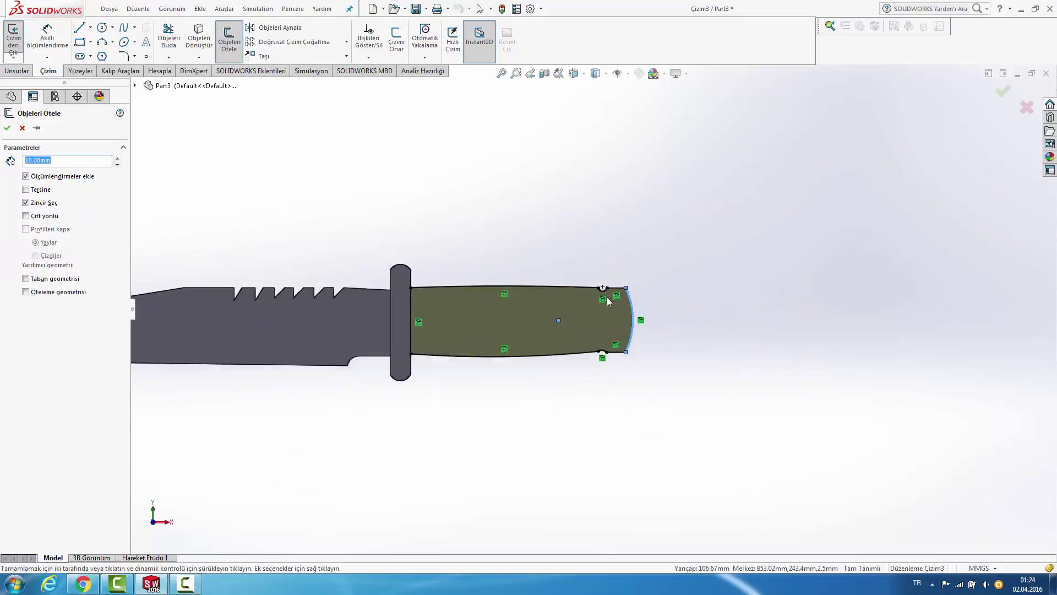
scroll(606, 296, "down", 3)
scroll(669, 325, "down", 3)
left_click(41, 190)
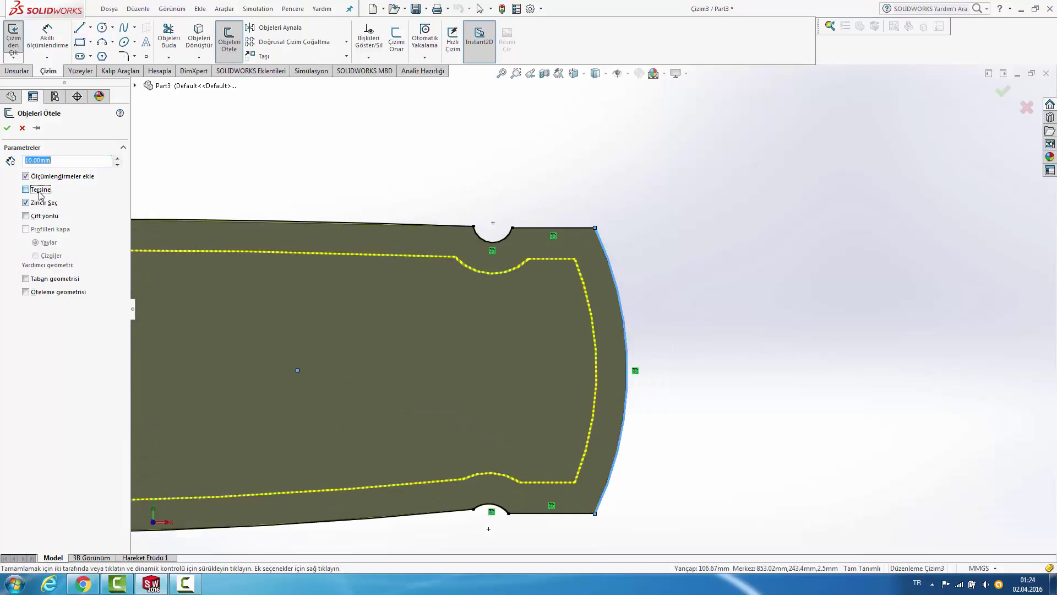
scroll(462, 229, "up", 2)
scroll(446, 236, "up", 1)
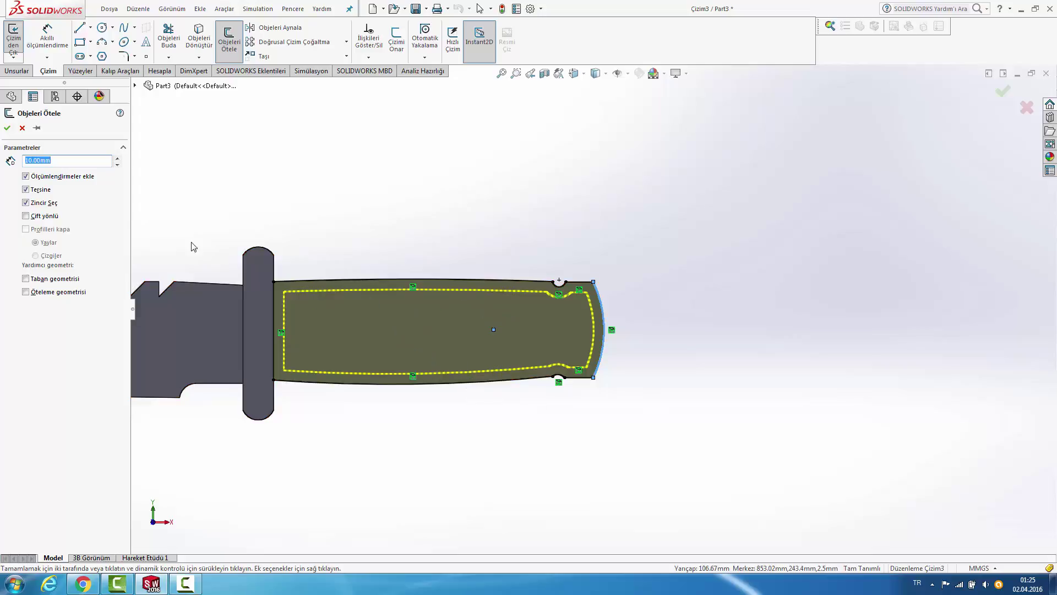
left_click(26, 202)
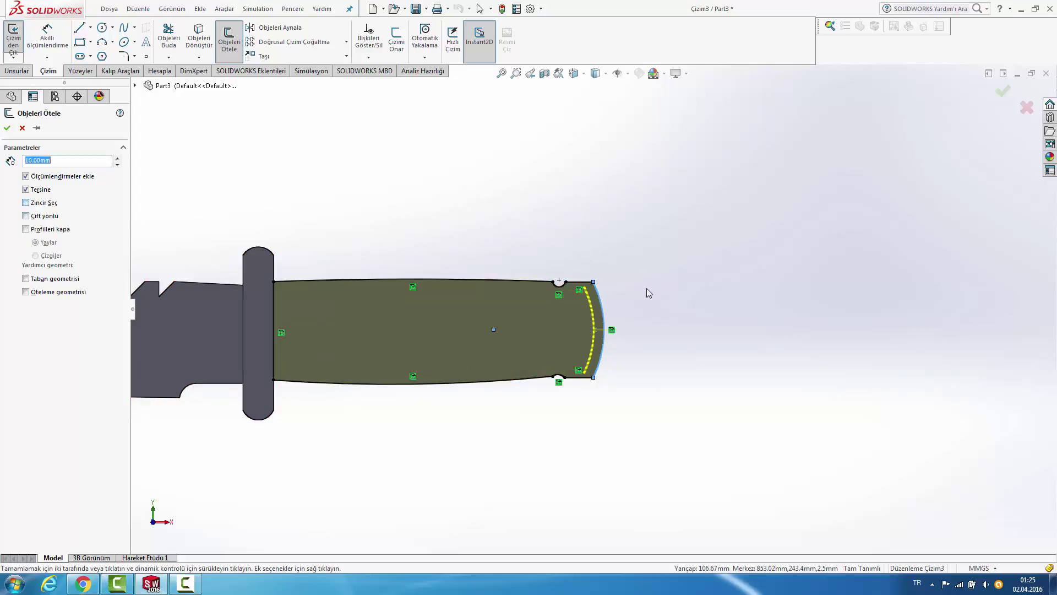
left_click(7, 128)
Step: Offset the new inner arc another 10 mm toward the handle interior
scroll(678, 343, "down", 2)
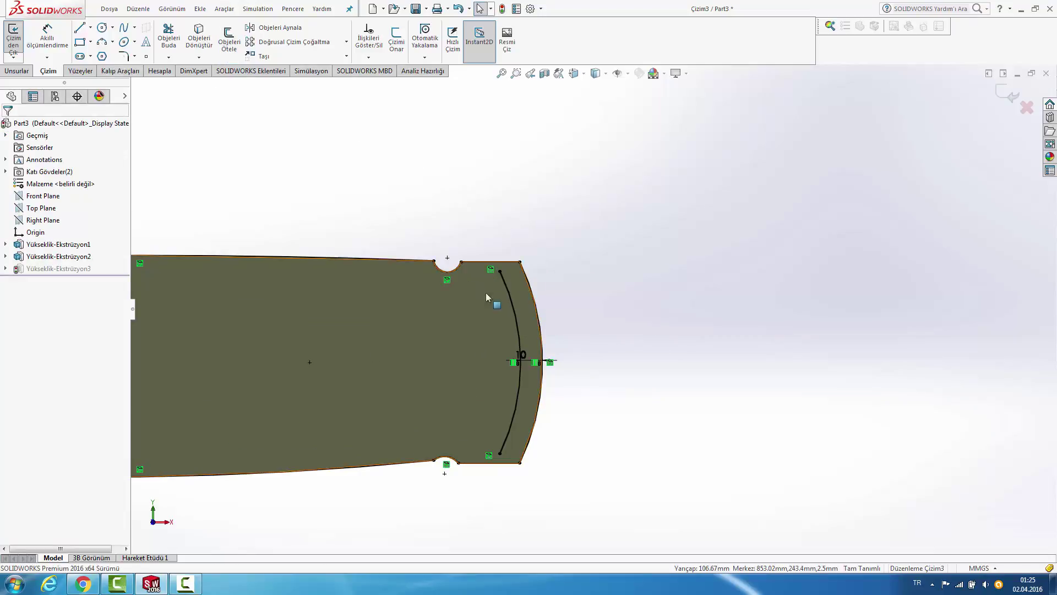
left_click(511, 305)
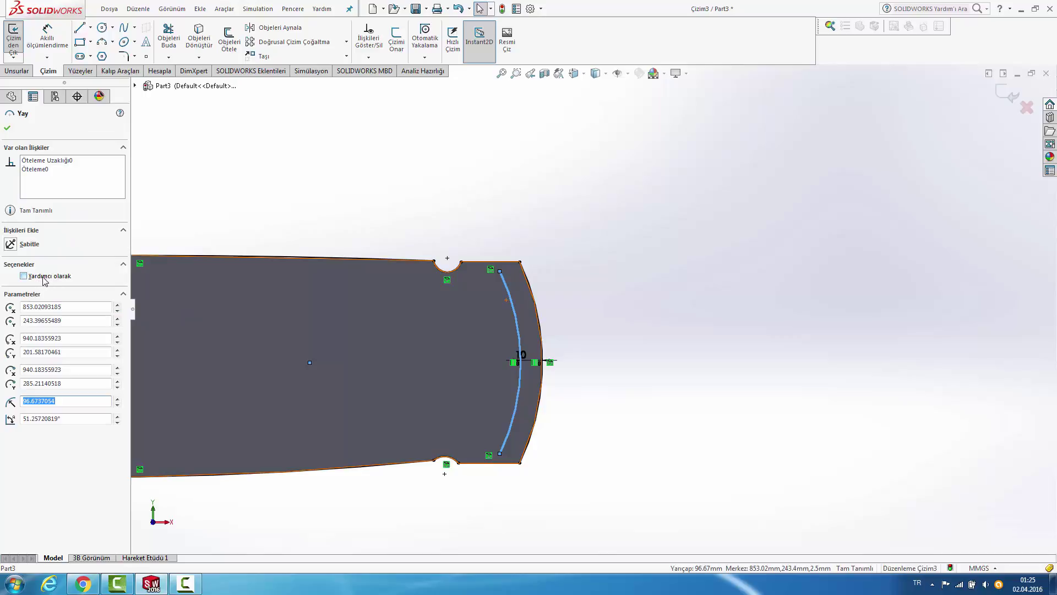
left_click(229, 39)
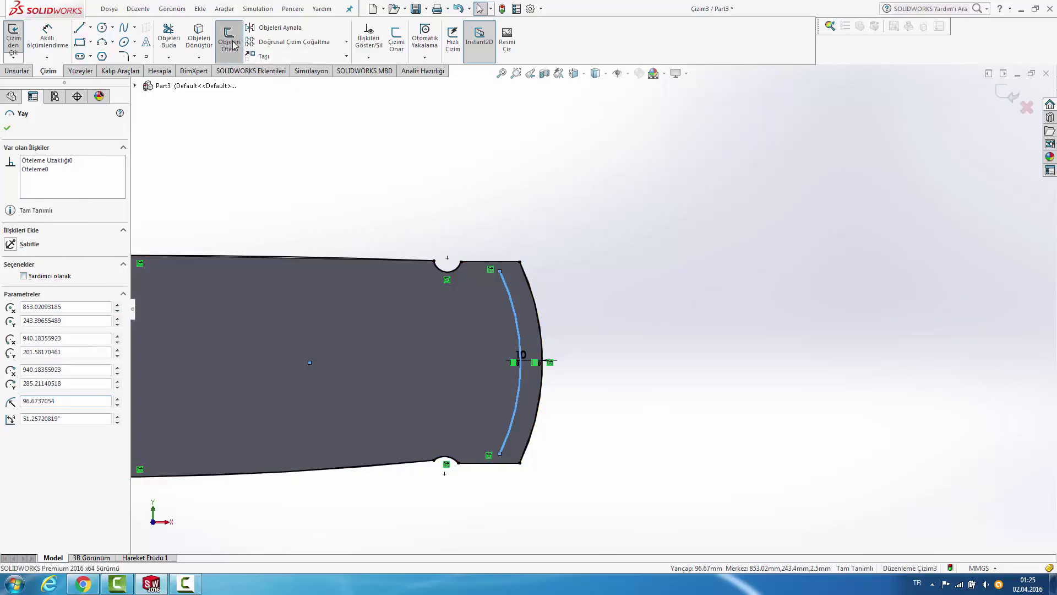
left_click(26, 190)
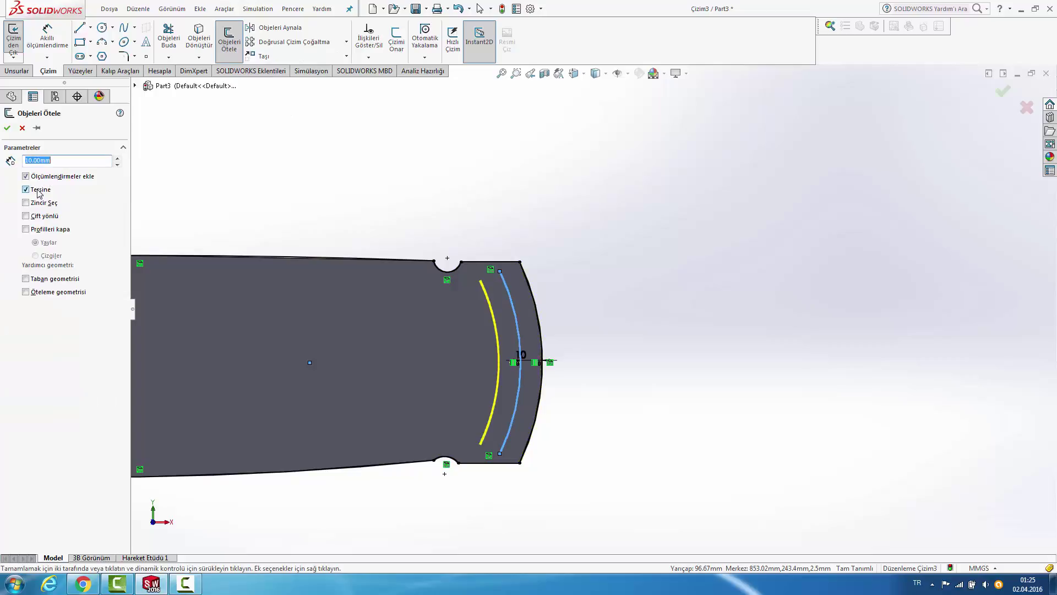
left_click(7, 128)
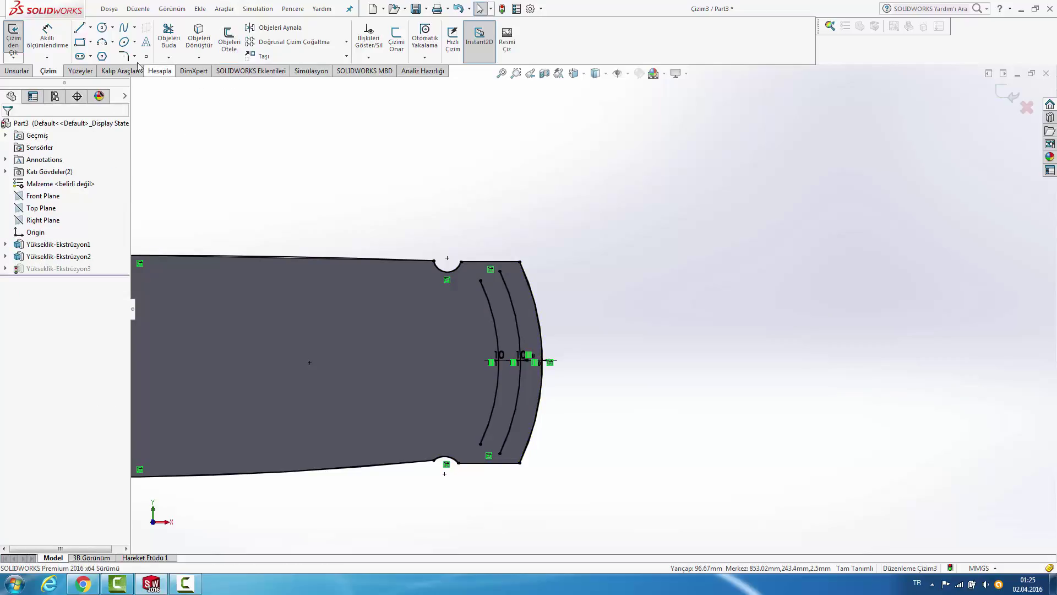
Step: Close the band with short lines joining the upper and lower ends of both arcs
left_click(80, 28)
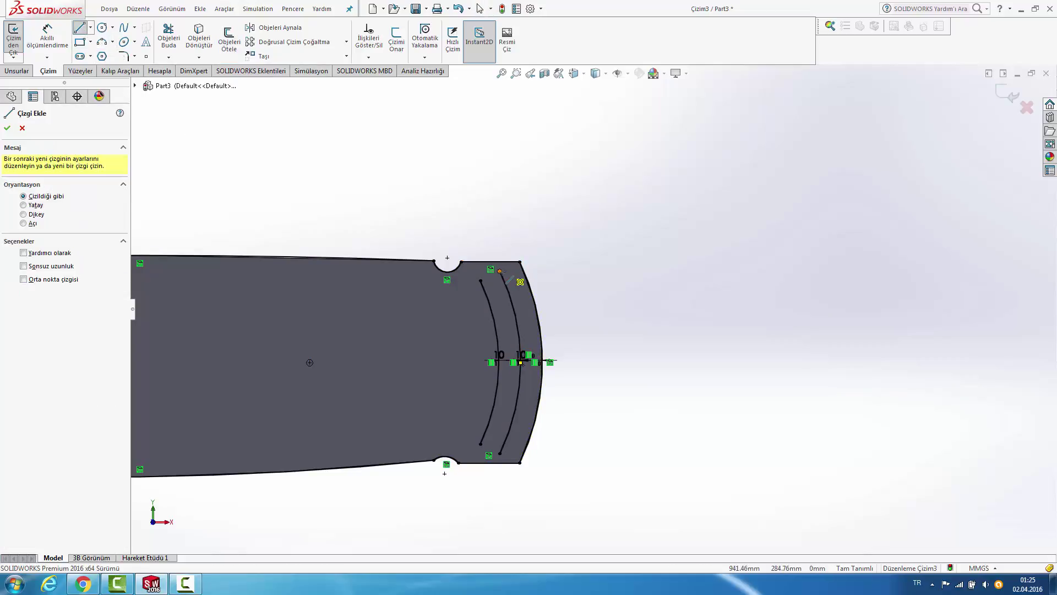
left_click(499, 271)
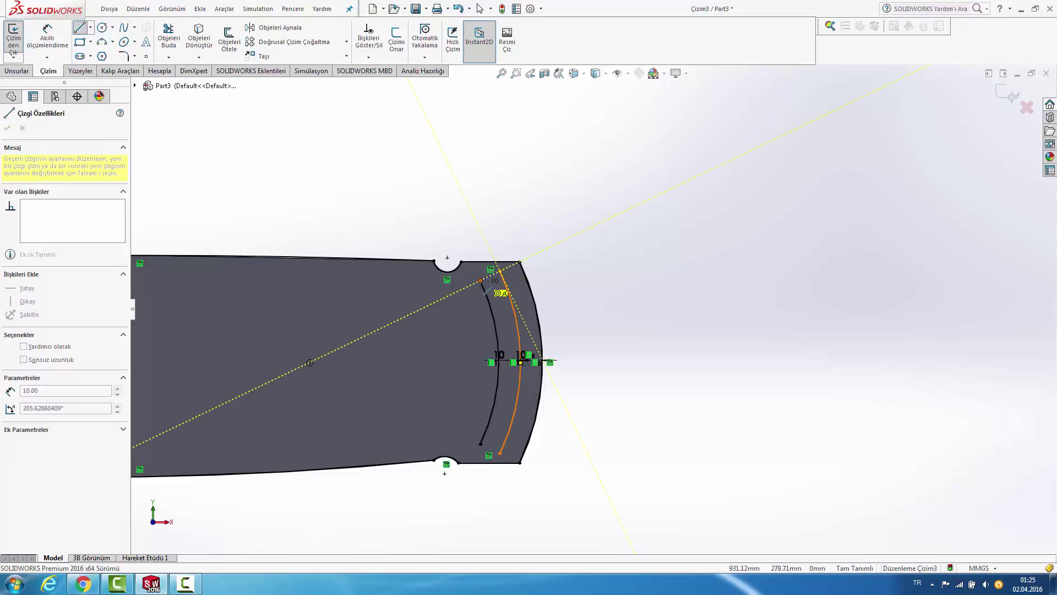
left_click(480, 280)
left_click(501, 454)
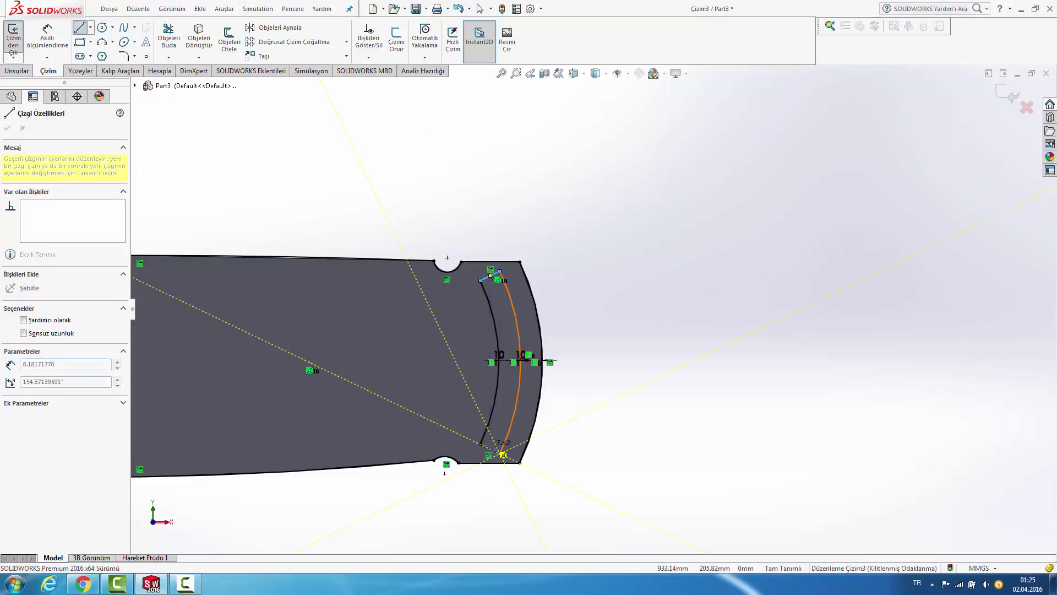
left_click(499, 453)
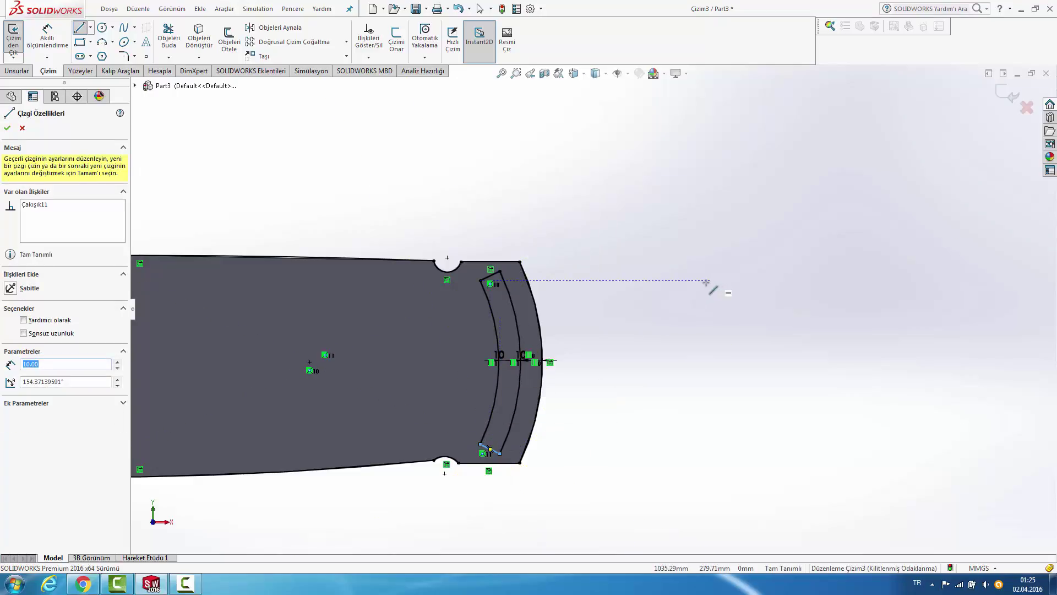
key("Escape")
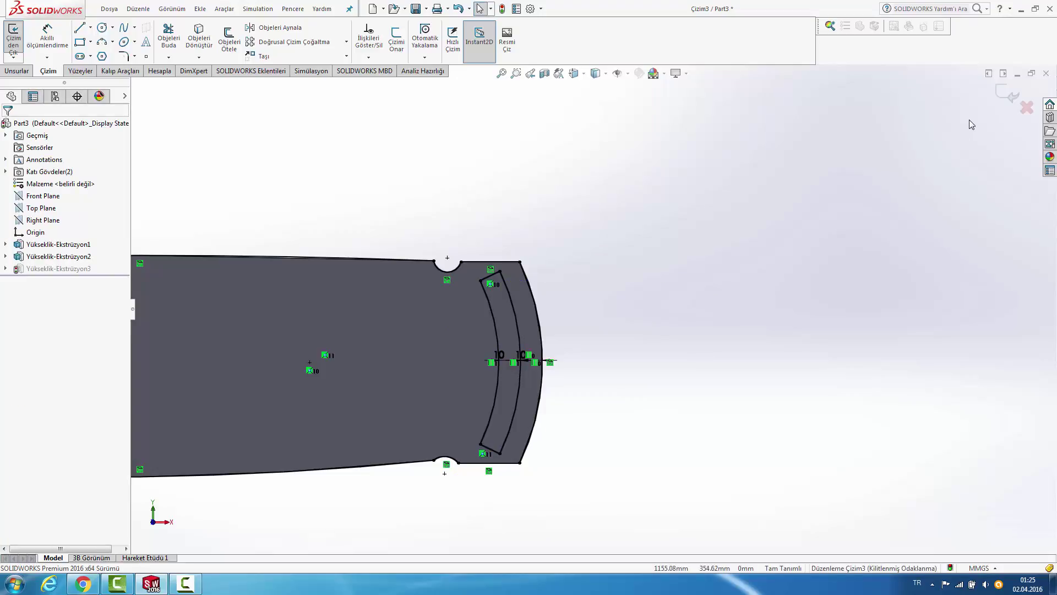
left_click(1007, 92)
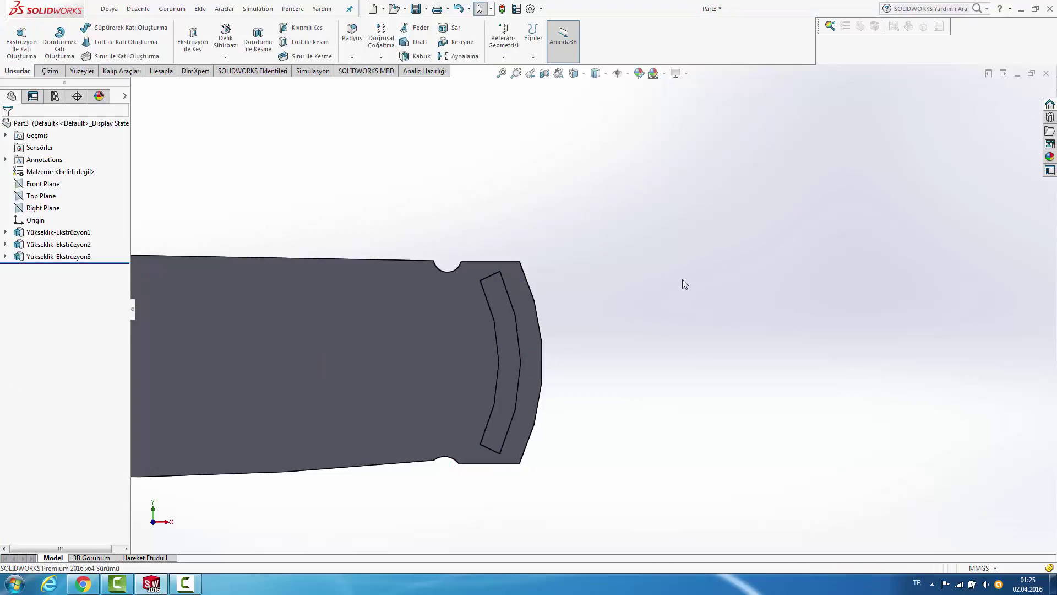
scroll(632, 322, "up", 2)
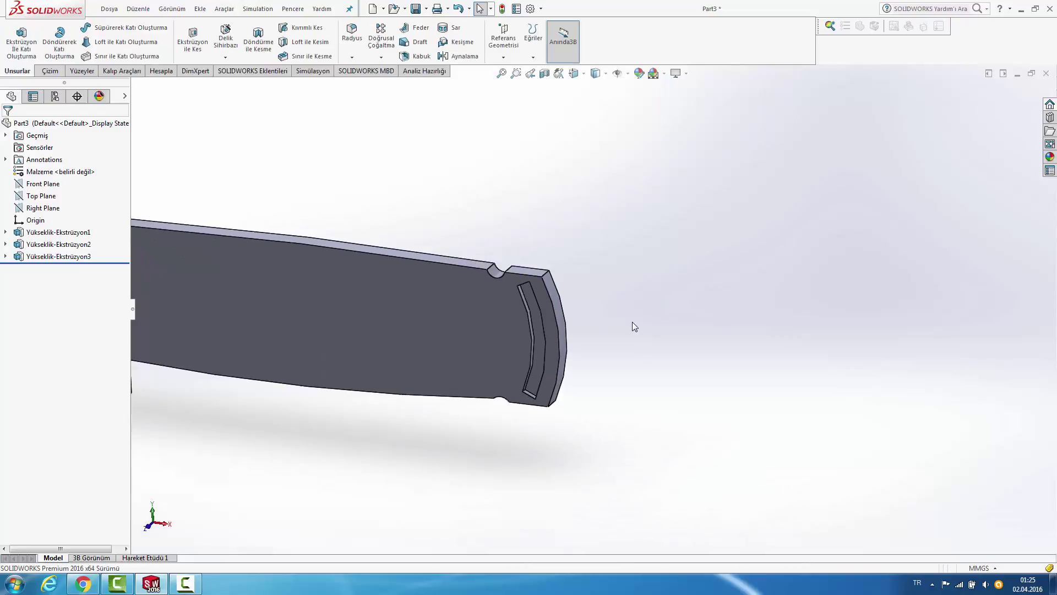
scroll(627, 315, "up", 2)
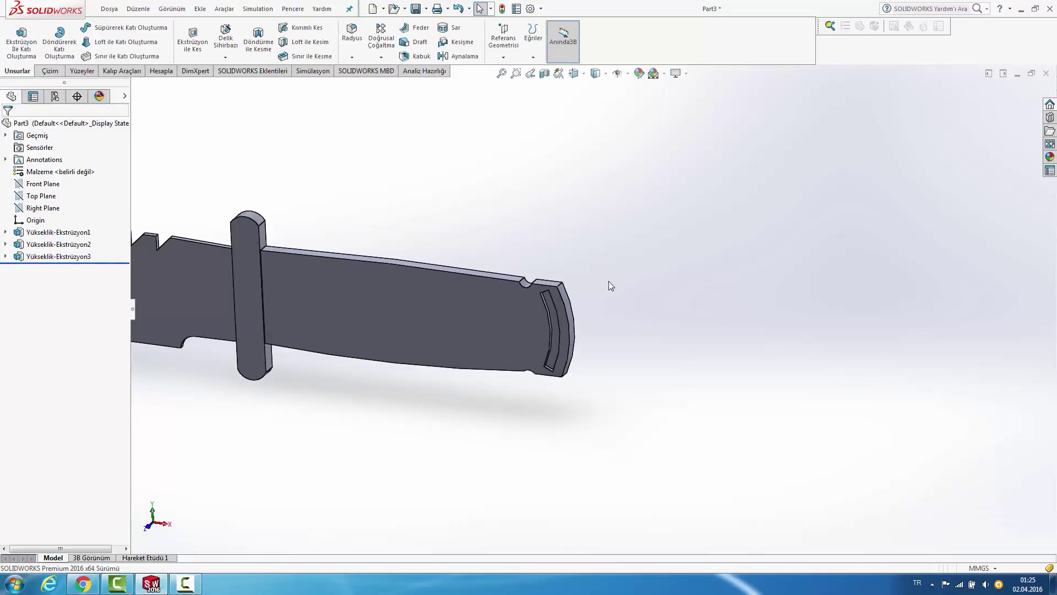
middle_click_drag(609, 286, 537, 291)
key("ctrl+1")
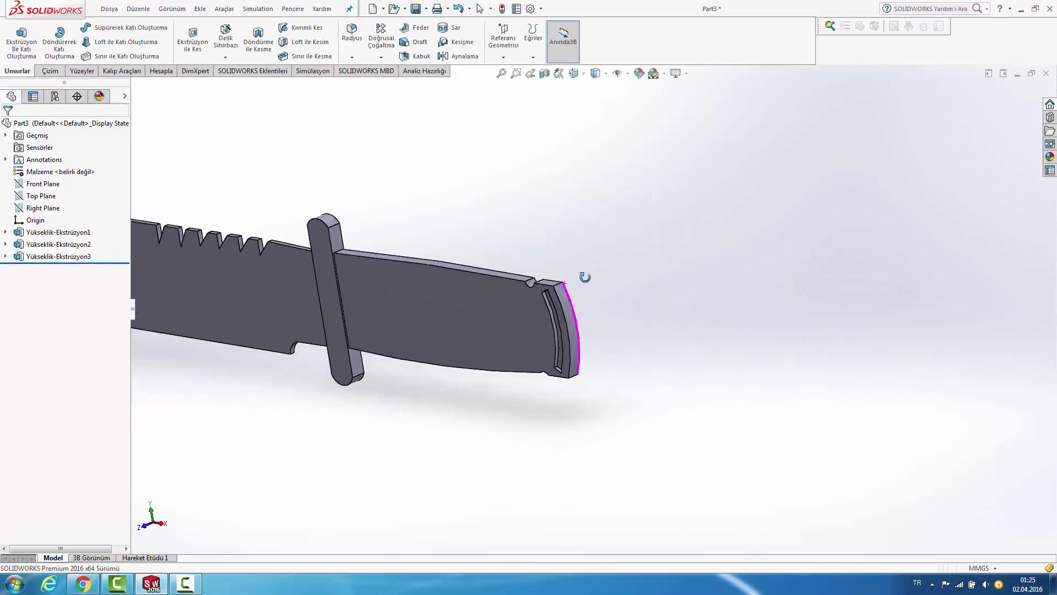
scroll(476, 219, "up", 2)
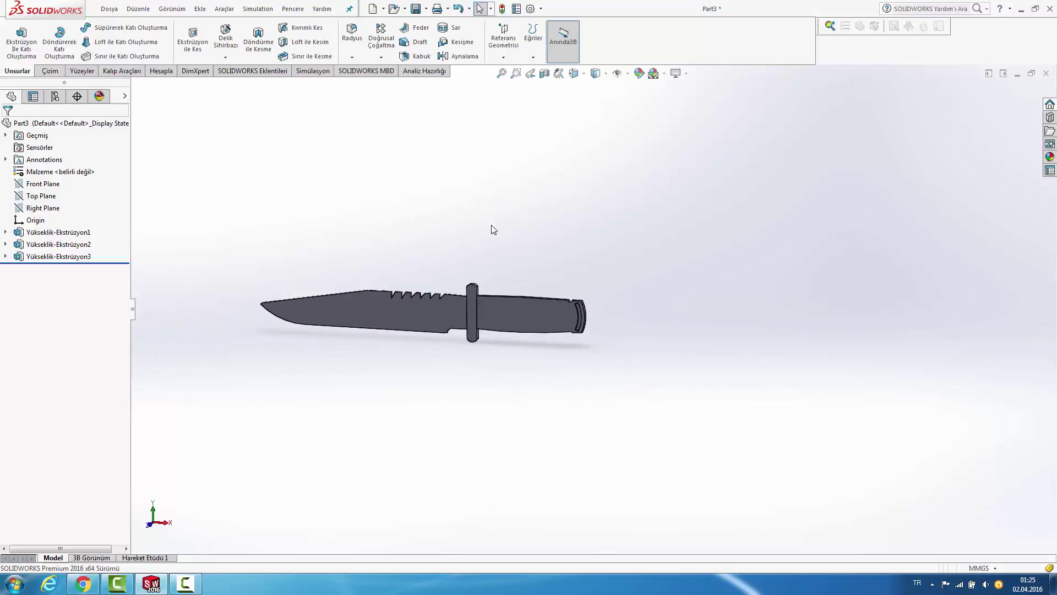
scroll(501, 336, "down", 3)
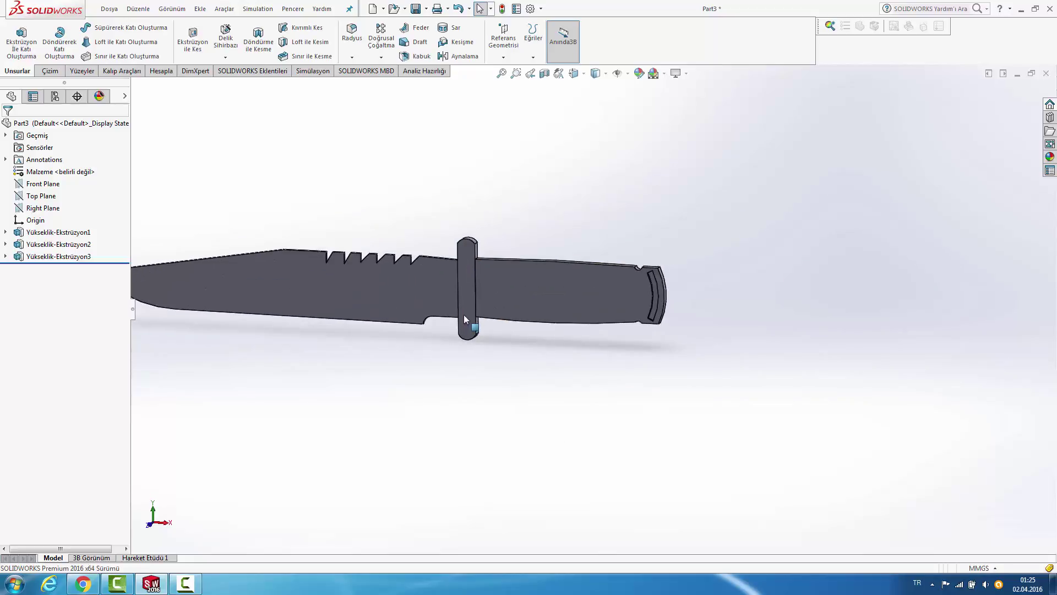
middle_click_drag(474, 198, 470, 259)
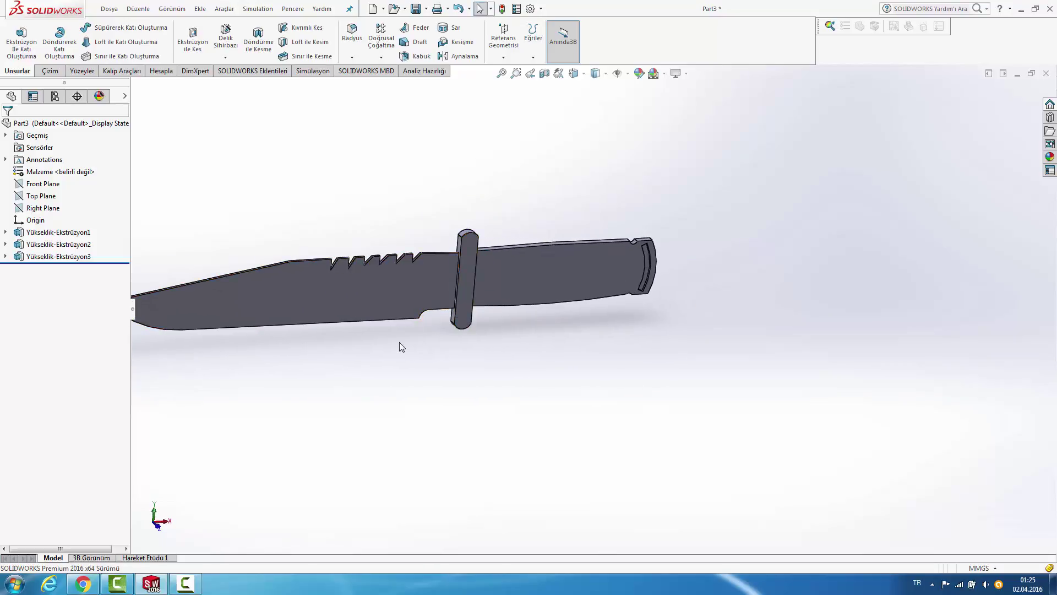
key("ctrl+1")
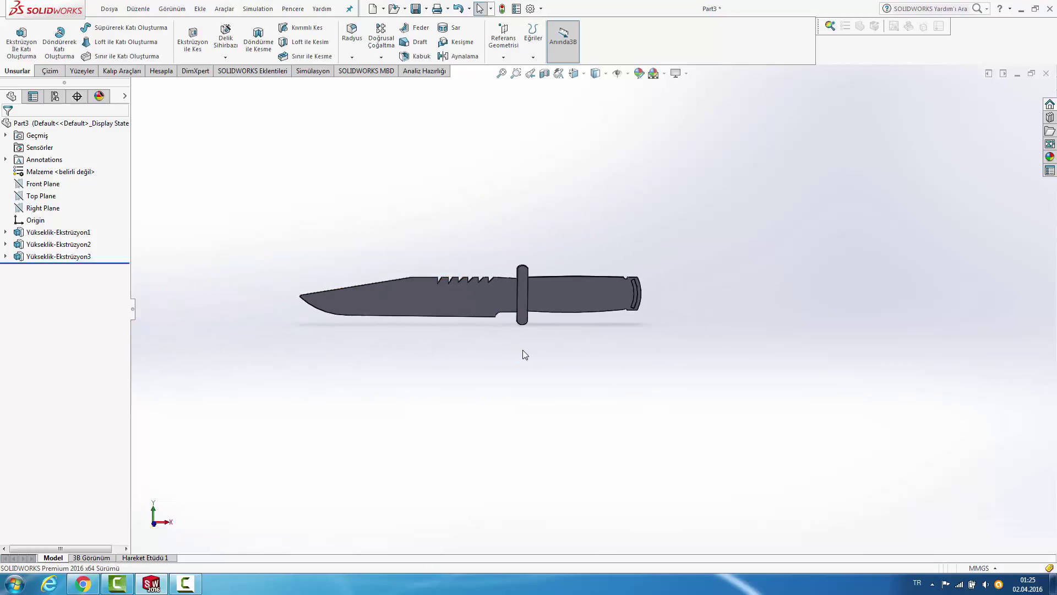
middle_click_drag(474, 182, 514, 327)
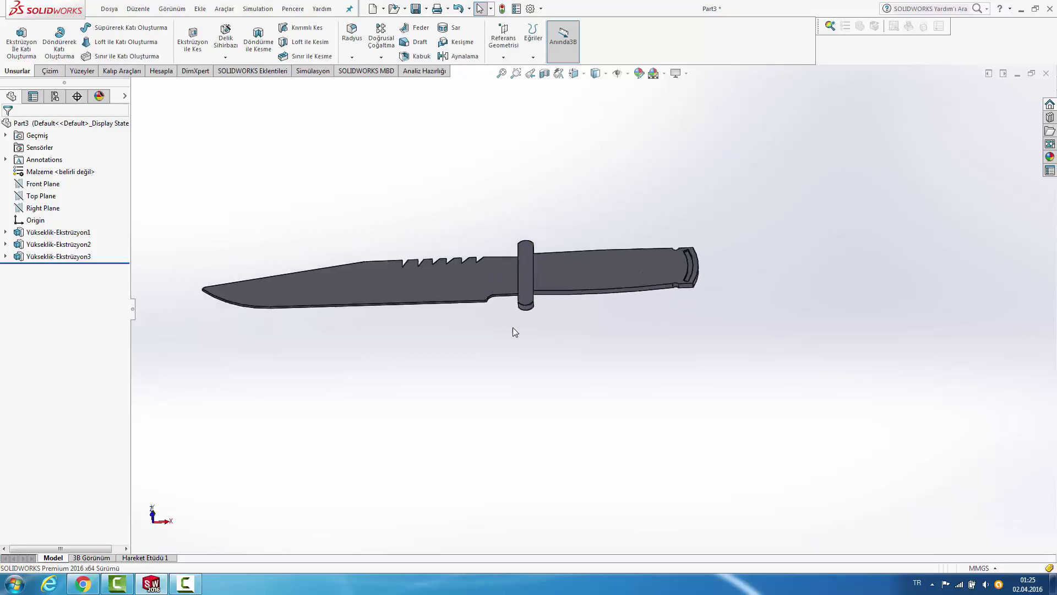
scroll(481, 320, "down", 2)
scroll(492, 287, "down", 2)
scroll(517, 300, "down", 2)
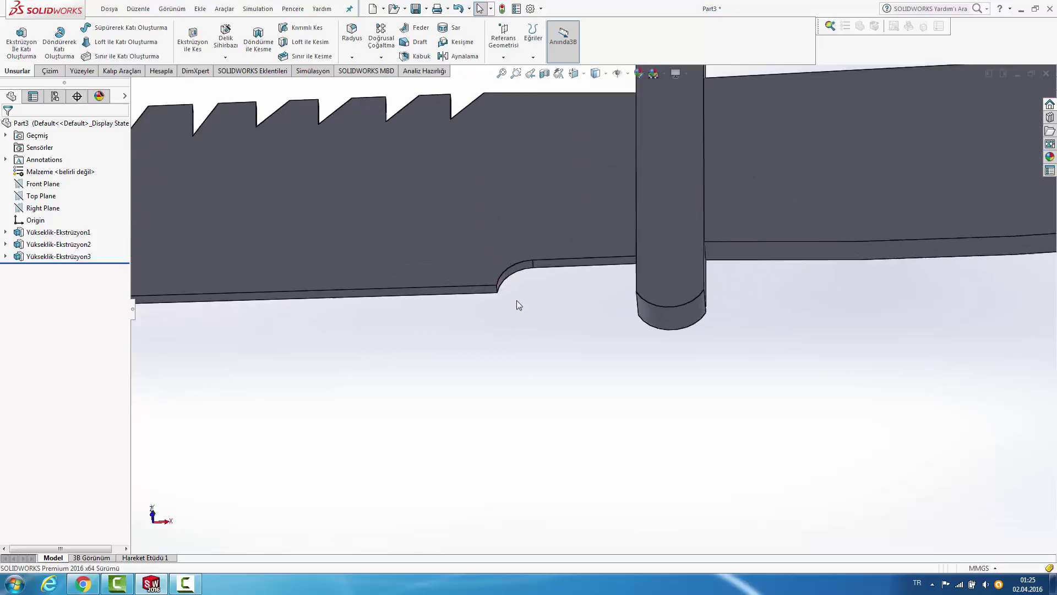
scroll(517, 299, "down", 1)
scroll(510, 289, "down", 2)
scroll(514, 289, "down", 1)
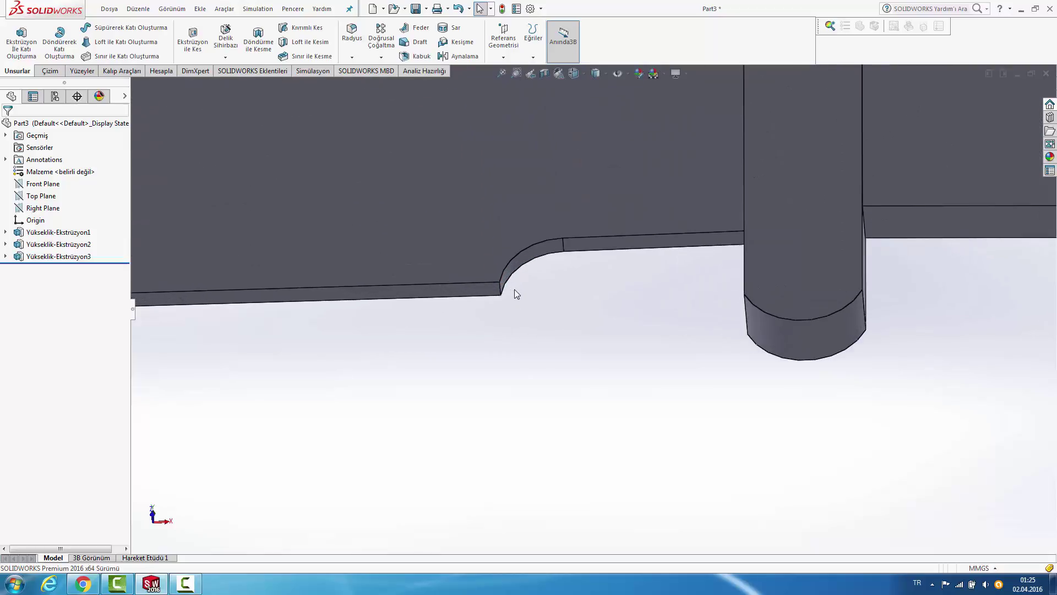
scroll(514, 289, "up", 4)
middle_click_drag(531, 289, 648, 287)
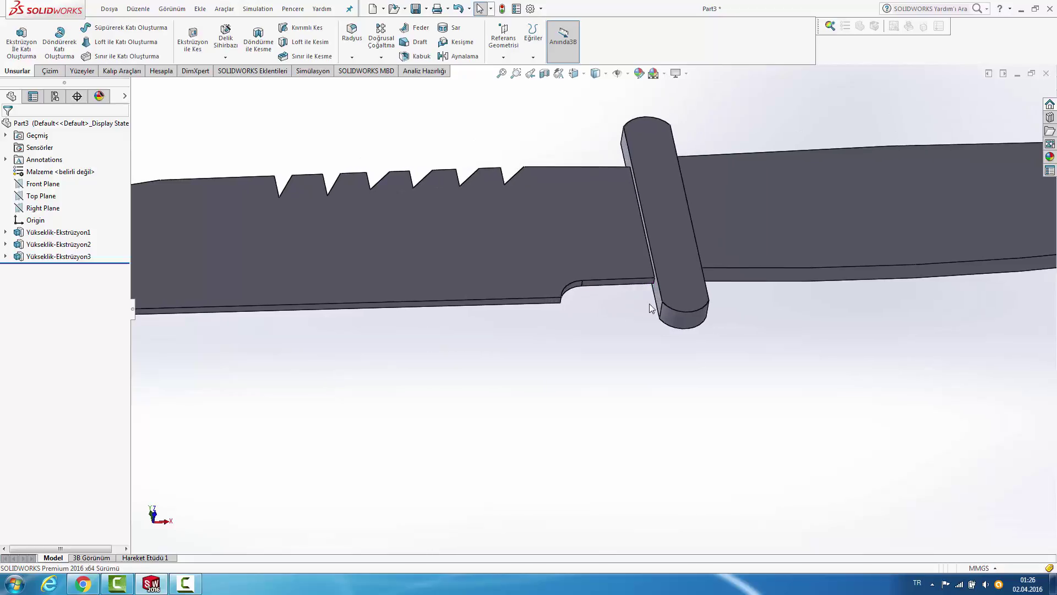
scroll(548, 315, "up", 4)
scroll(570, 316, "up", 1)
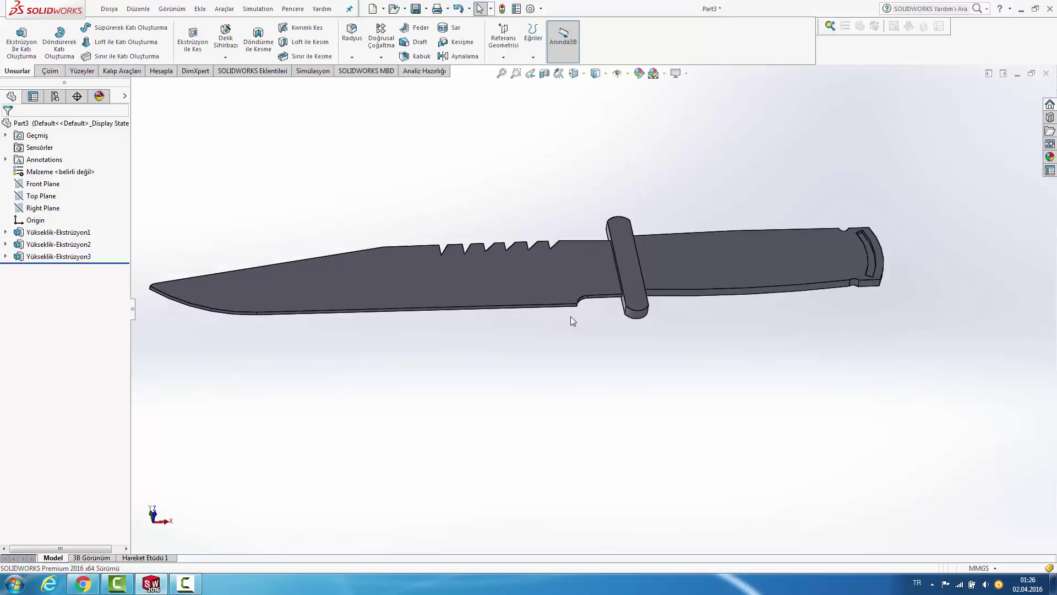
scroll(646, 321, "down", 2)
Step: Create reference plane Düzlem1 offset 40 mm from the guard's blade-side face
left_click(503, 41)
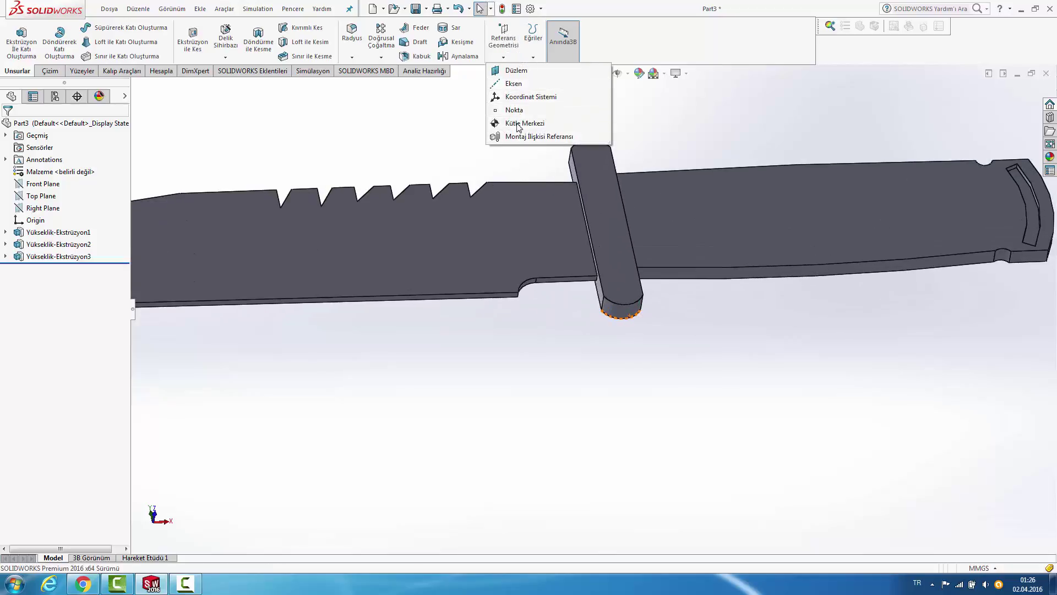
mouse_move(689, 328)
middle_mouse_down()
mouse_move(710, 310)
mouse_move(682, 292)
middle_mouse_up()
left_click(592, 242)
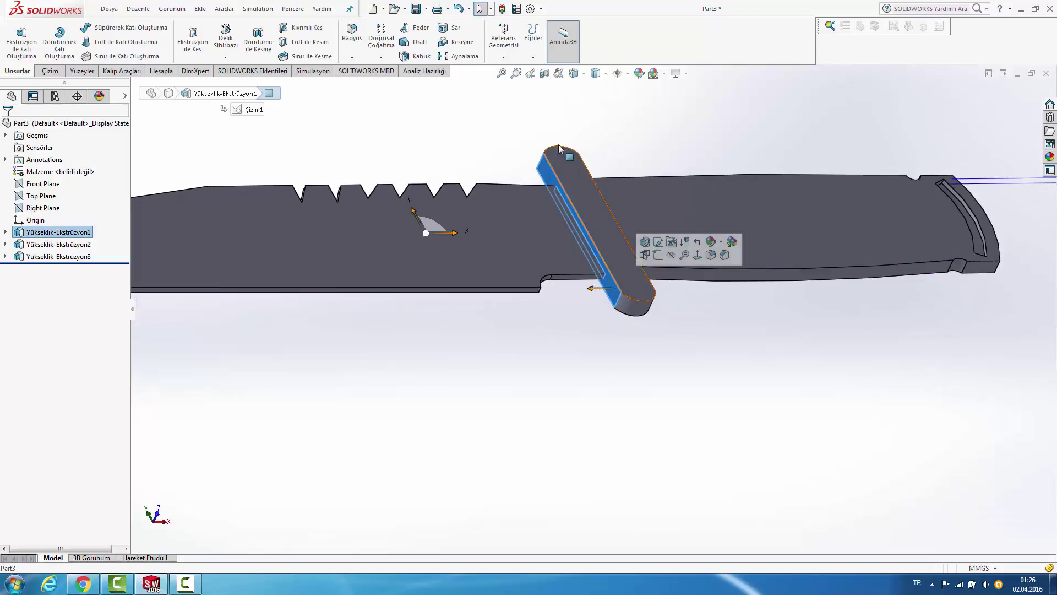
left_click(509, 48)
left_click(515, 67)
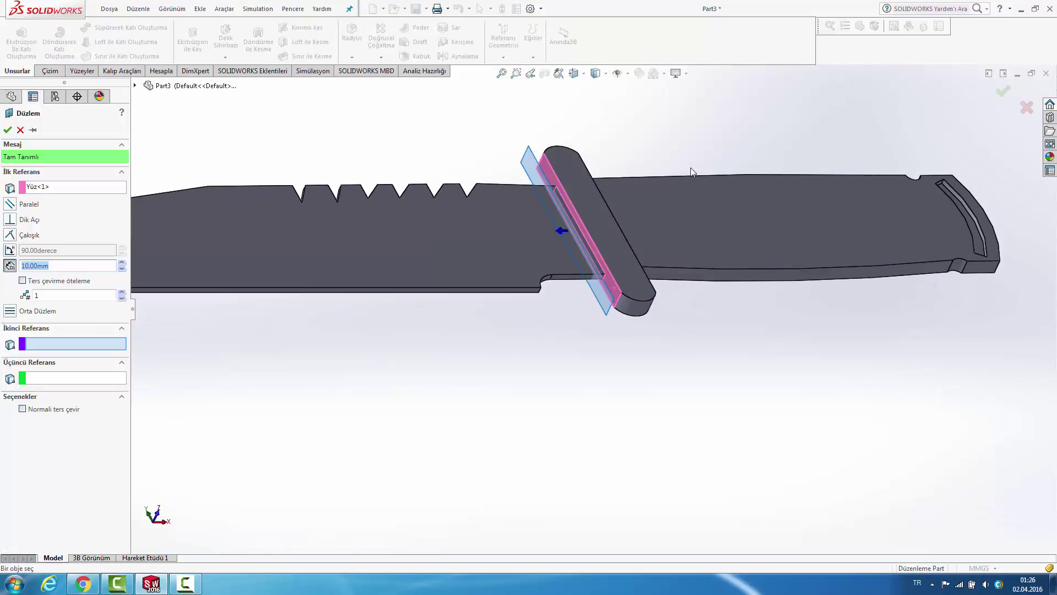
middle_click_drag(690, 167, 665, 163)
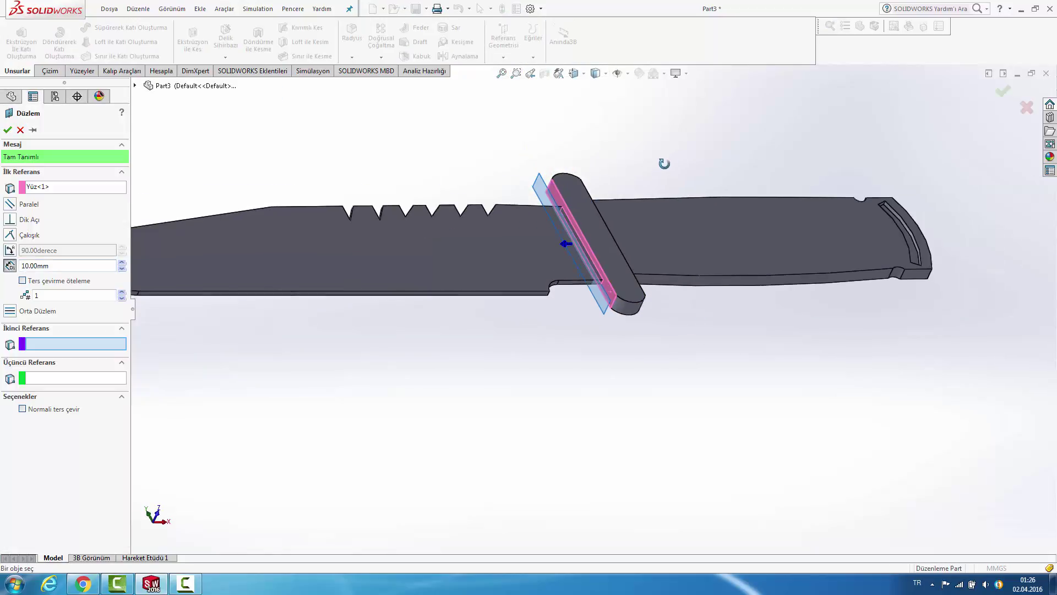
left_click(122, 263)
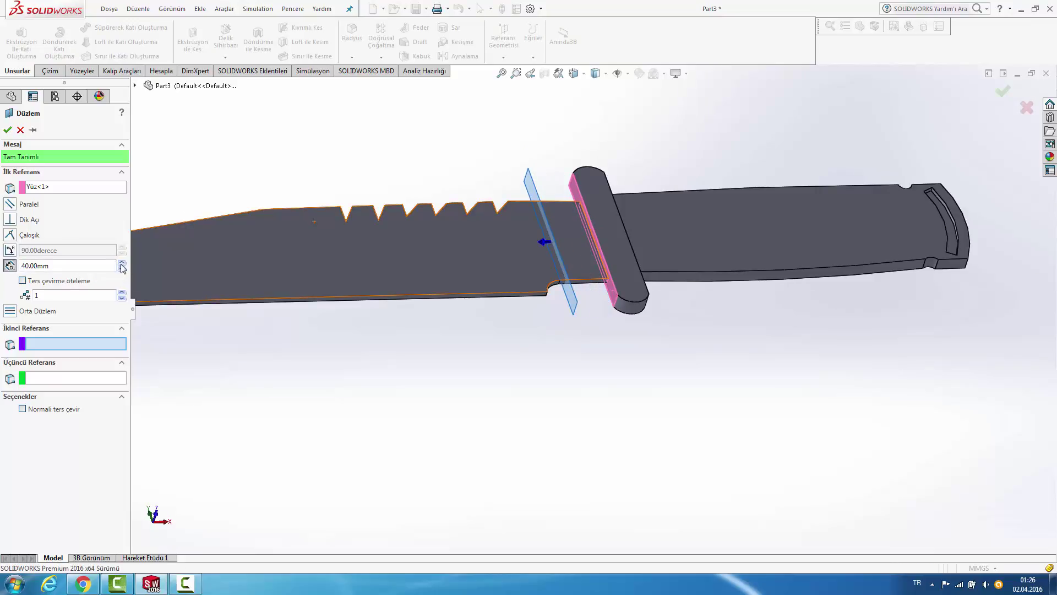
left_click(8, 130)
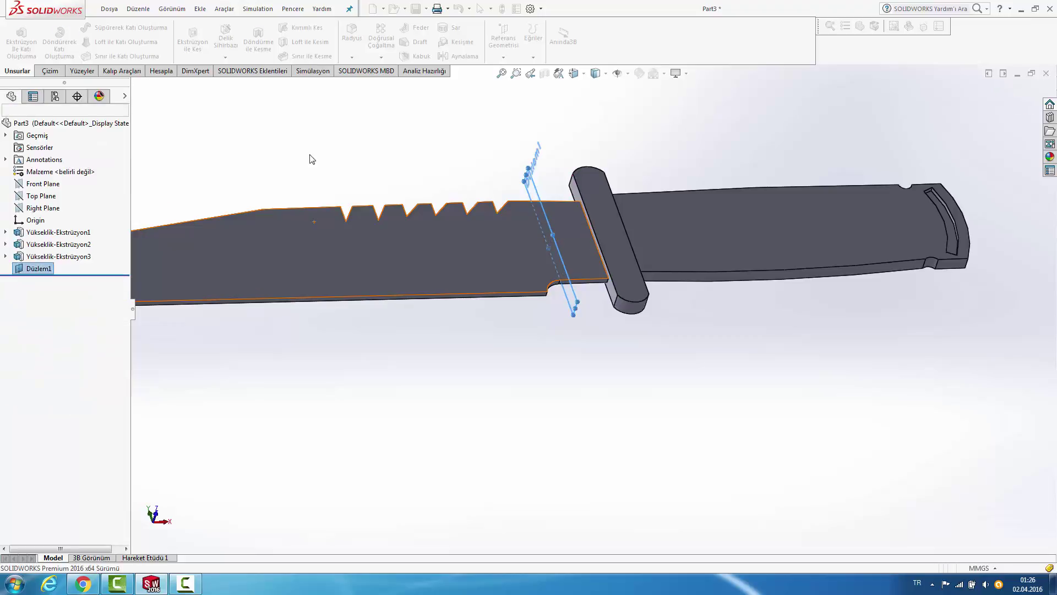
middle_click_drag(617, 274, 492, 331)
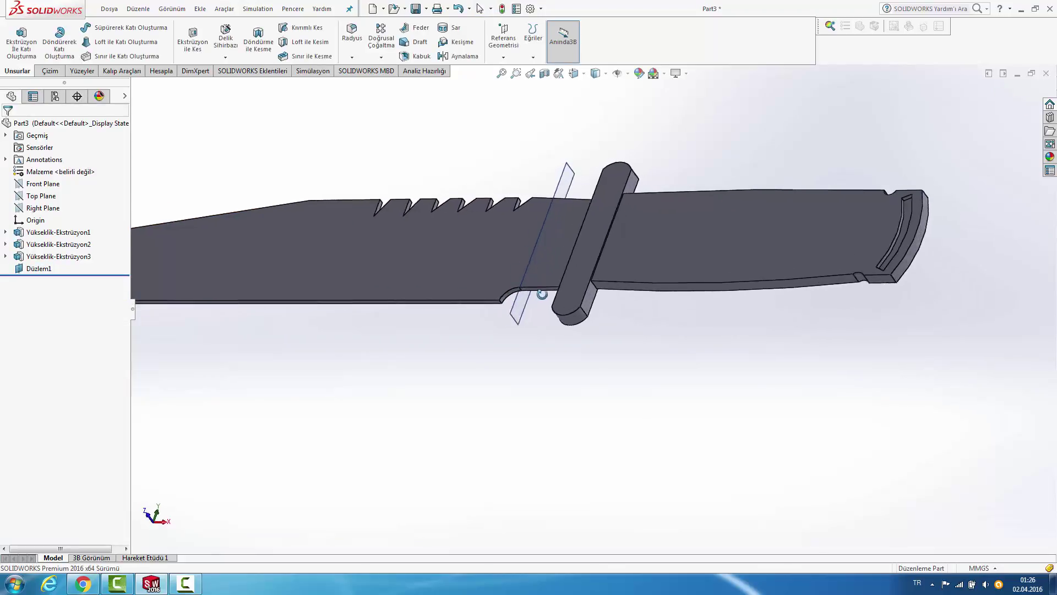
Step: Start a new sketch on Düzlem1 and restore the previous view of the knife
right_click(498, 309)
left_click(519, 294)
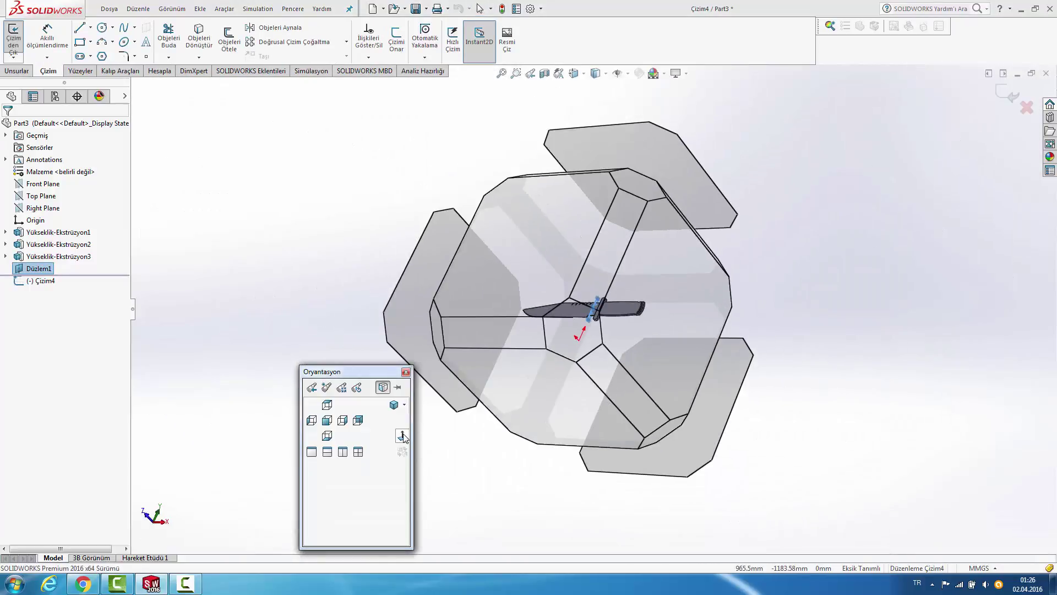
left_click(529, 74)
Step: Preview a section view at Düzlem1, sliding the cut along the knife to 245 mm
left_click(544, 74)
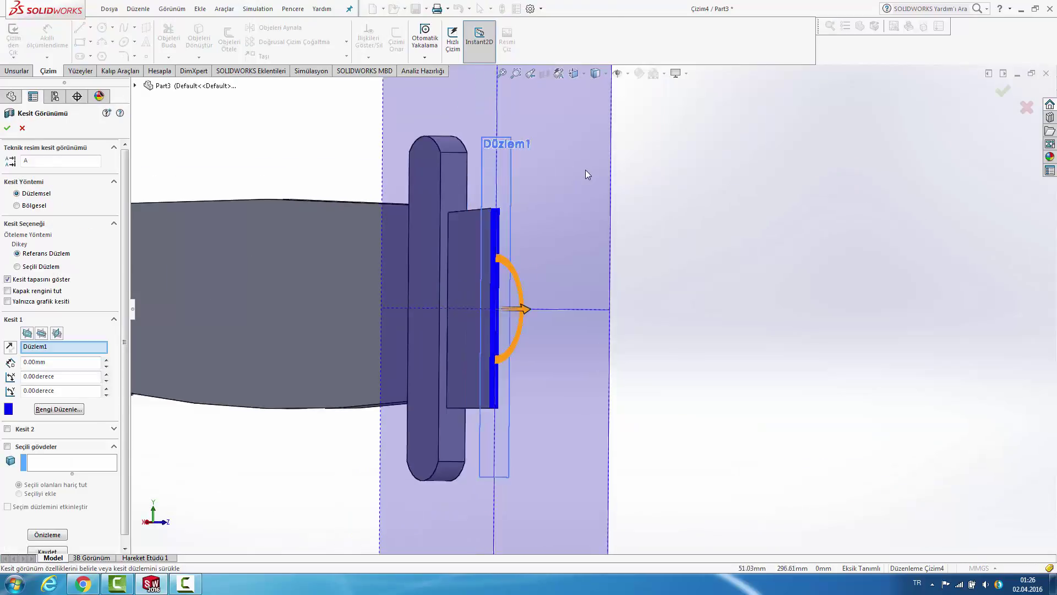
middle_click_drag(711, 197, 738, 194)
key("z")
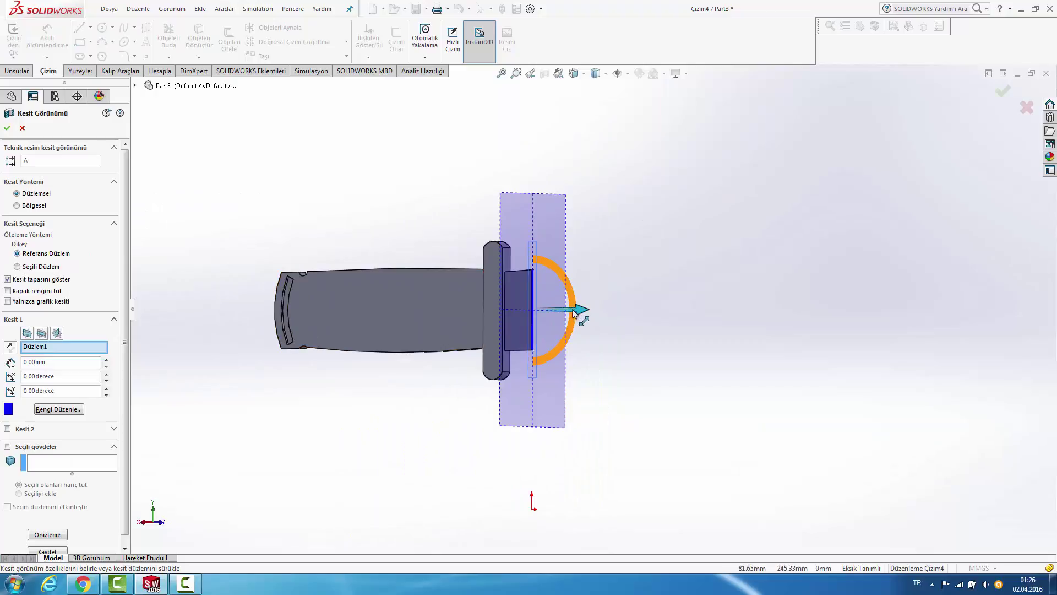
mouse_move(575, 310)
left_mouse_down()
mouse_move(354, 306)
mouse_move(625, 309)
mouse_move(465, 309)
mouse_move(735, 323)
left_mouse_up()
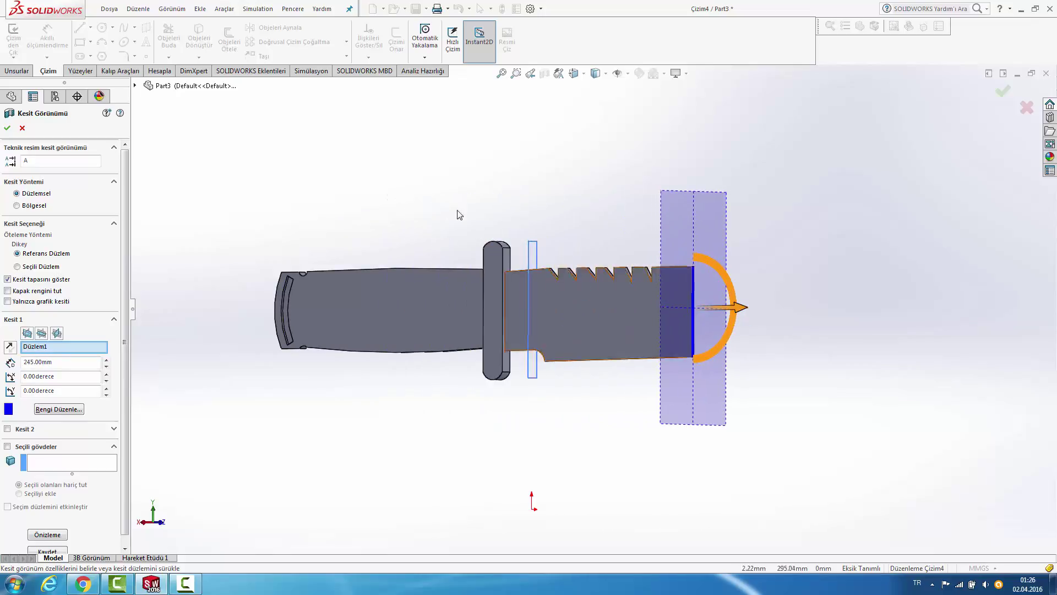
mouse_move(735, 323)
middle_mouse_down()
mouse_move(685, 275)
mouse_move(679, 290)
middle_mouse_up()
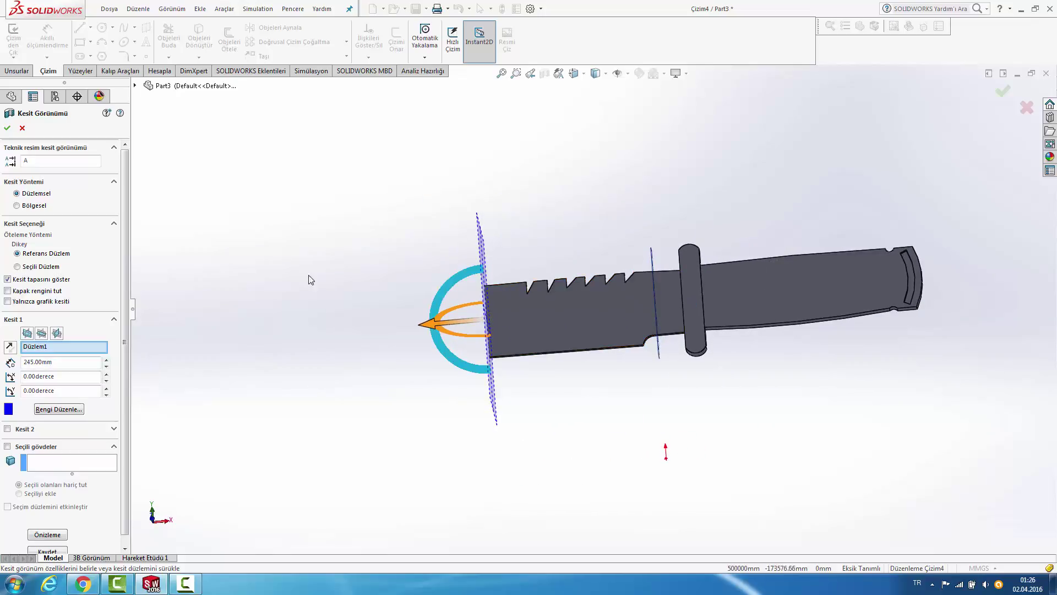
Step: Cancel the section preview and orbit to view the handle end in 3D
left_click(22, 129)
scroll(759, 326, "down", 3)
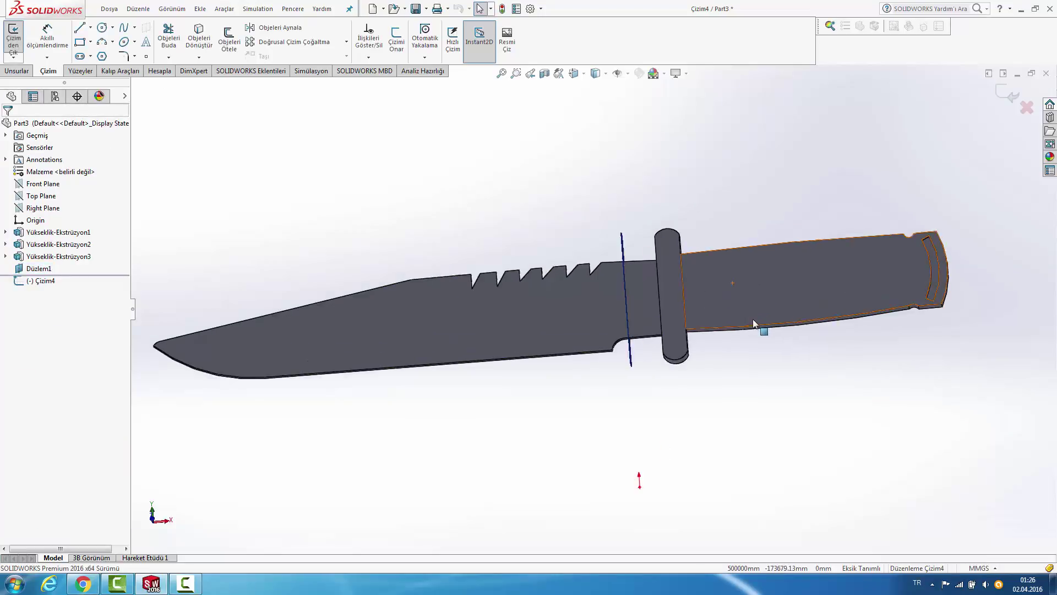
scroll(706, 321, "down", 2)
middle_click_drag(706, 320, 682, 330)
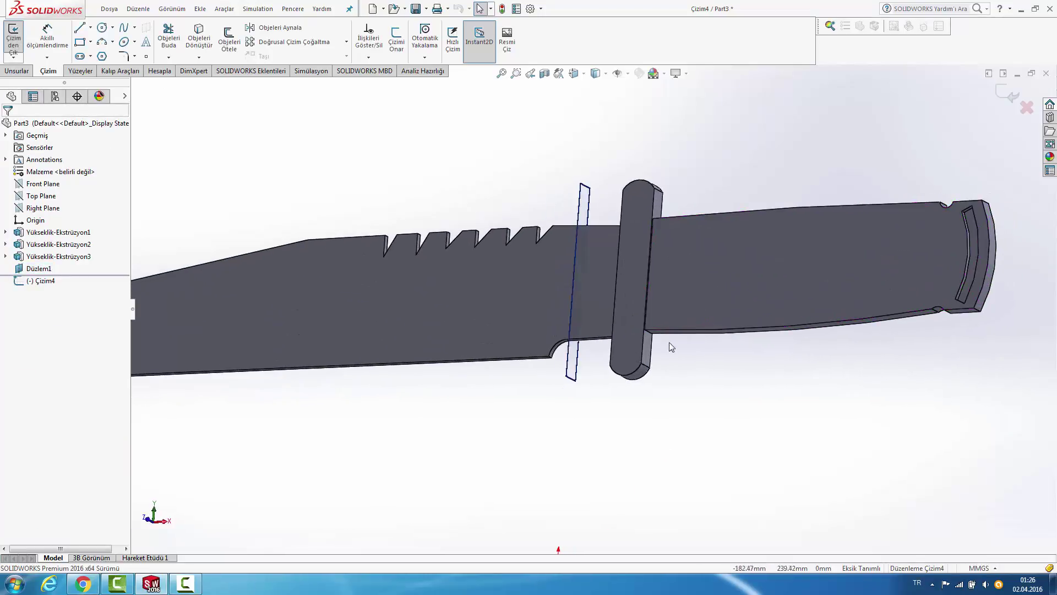
Step: Set the view Normal To the Düzlem1 sketch plane, then orbit to a side view
right_click(573, 372)
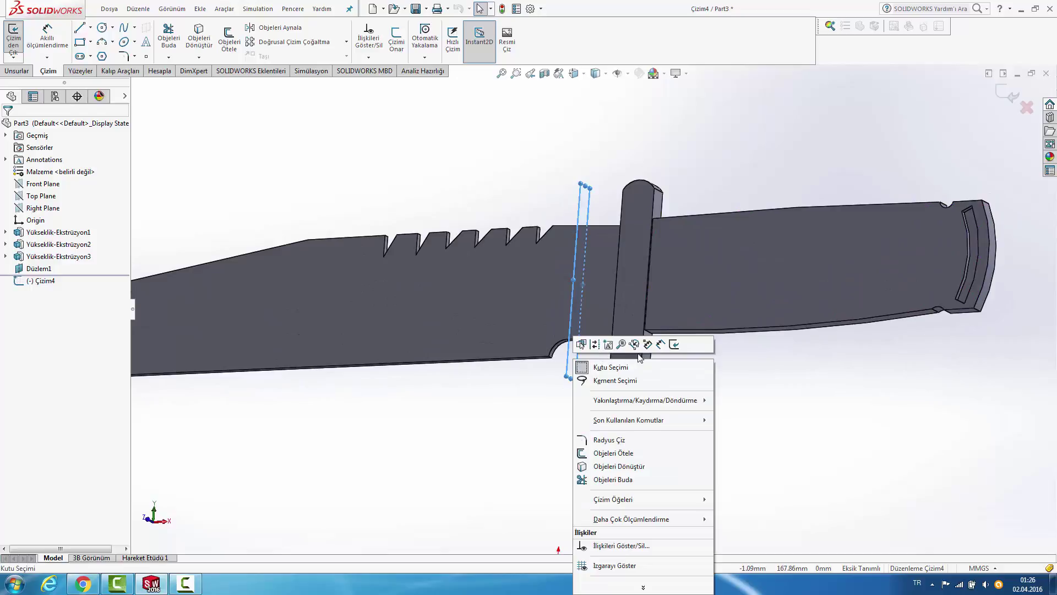
key("Escape")
key("space")
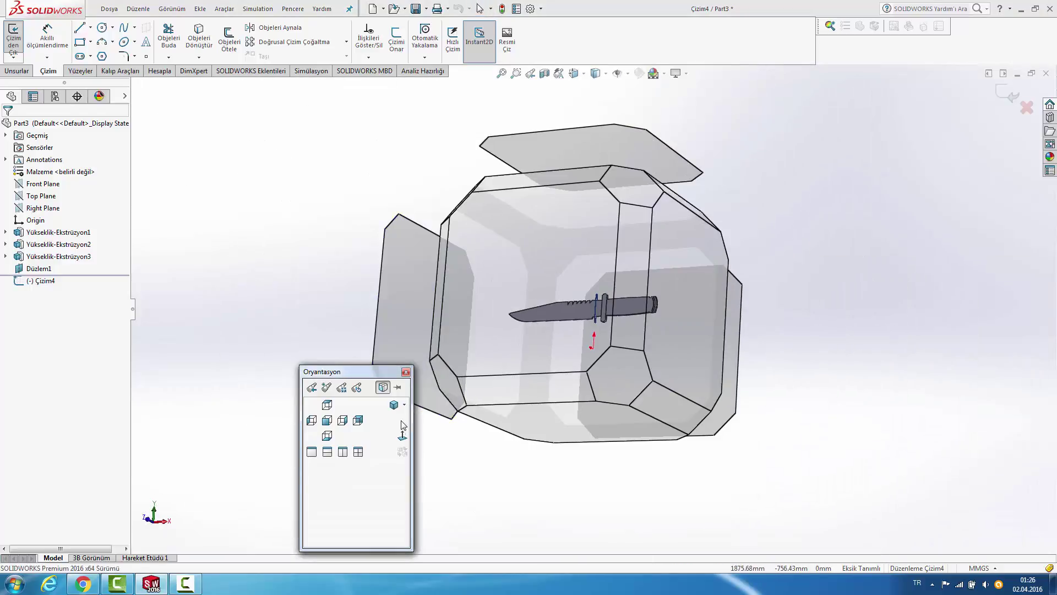
left_click(403, 435)
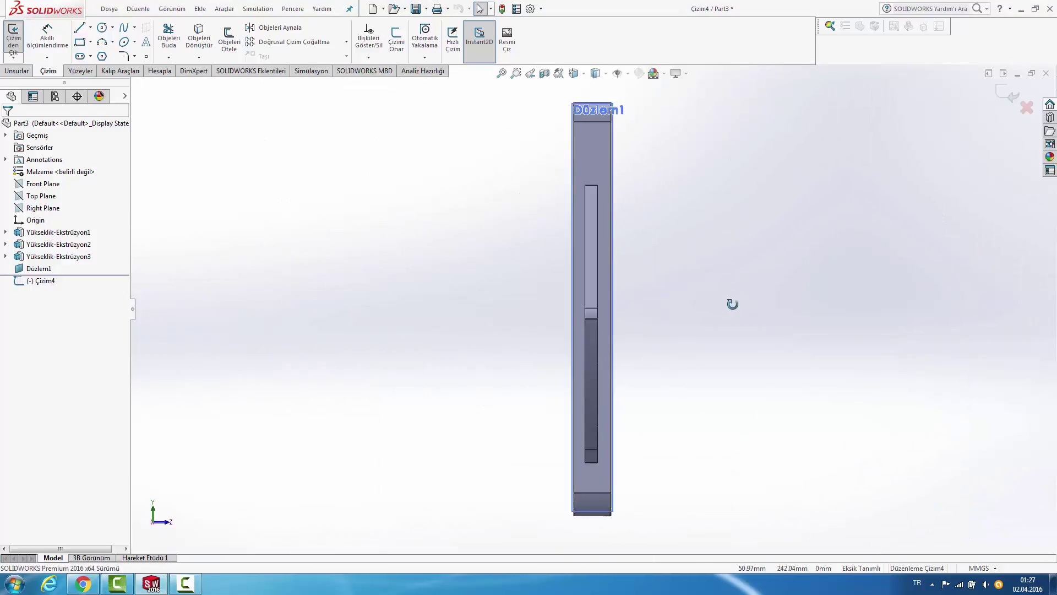
middle_click_drag(732, 303, 744, 307)
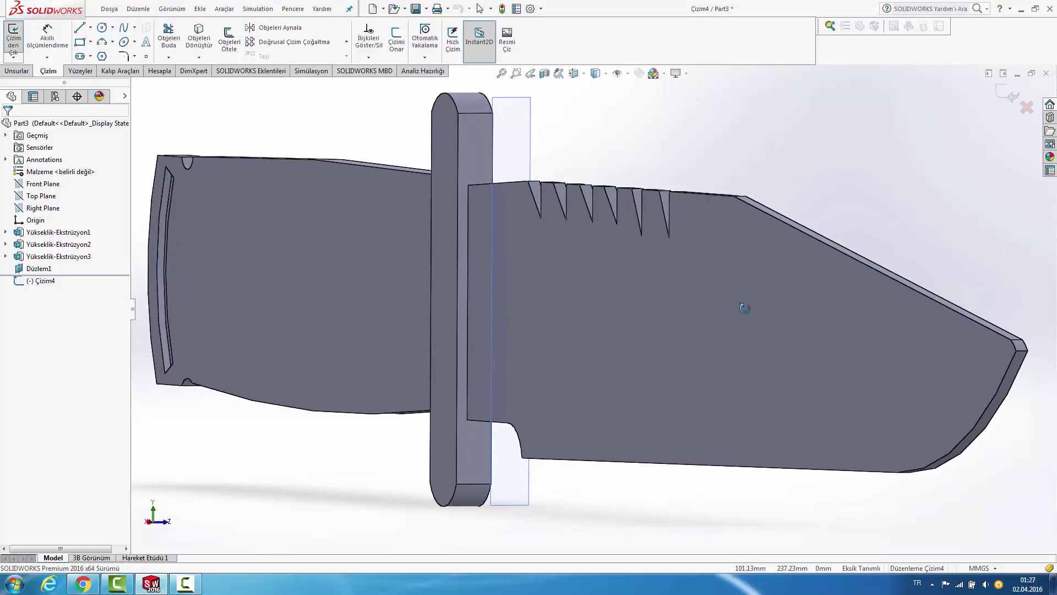
key("Escape")
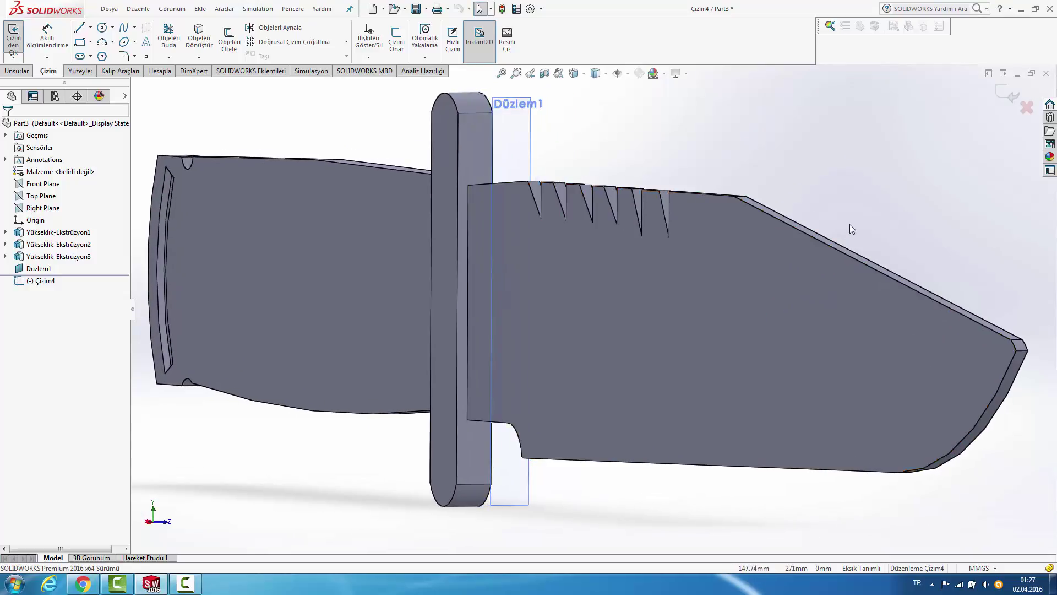
Step: Face the sketch plane again, then orbit and zoom to an oblique side view of the knife
key("space")
left_click(402, 436)
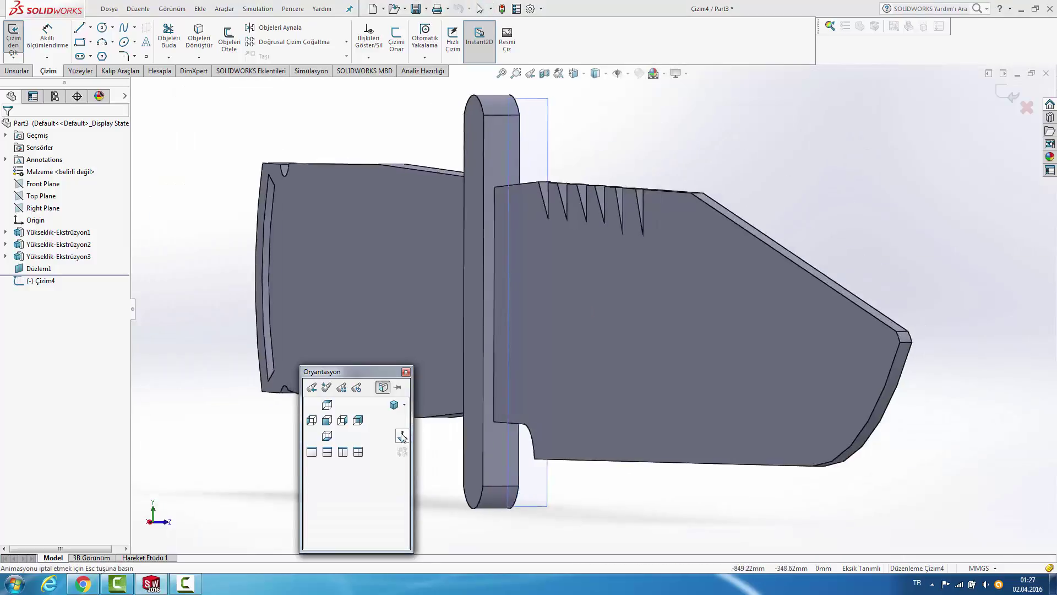
middle_click_drag(570, 403, 600, 382)
scroll(601, 382, "down", 2)
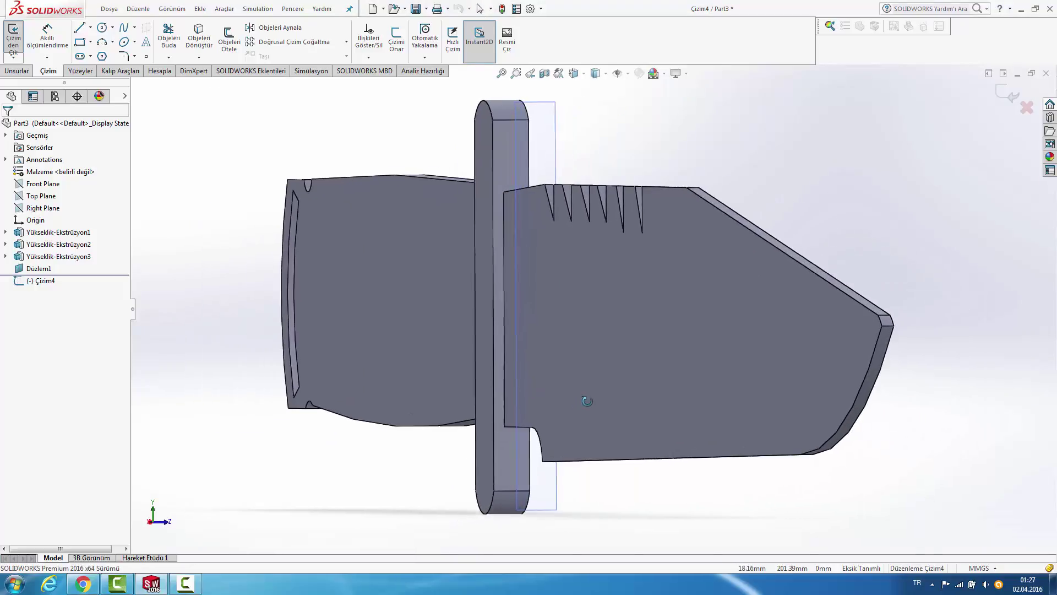
scroll(600, 382, "down", 3)
scroll(600, 382, "down", 2)
key("space")
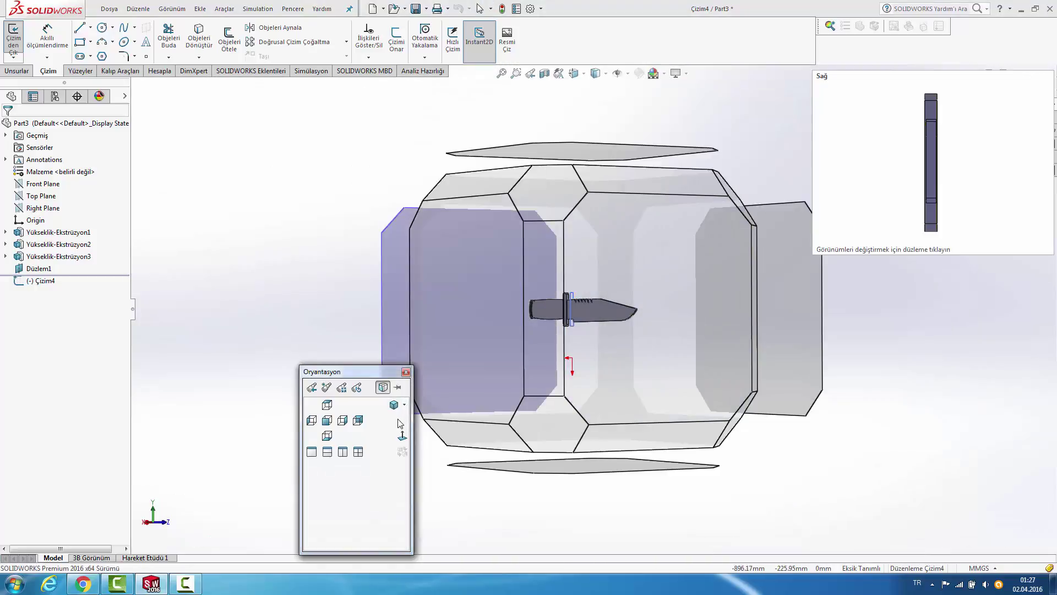
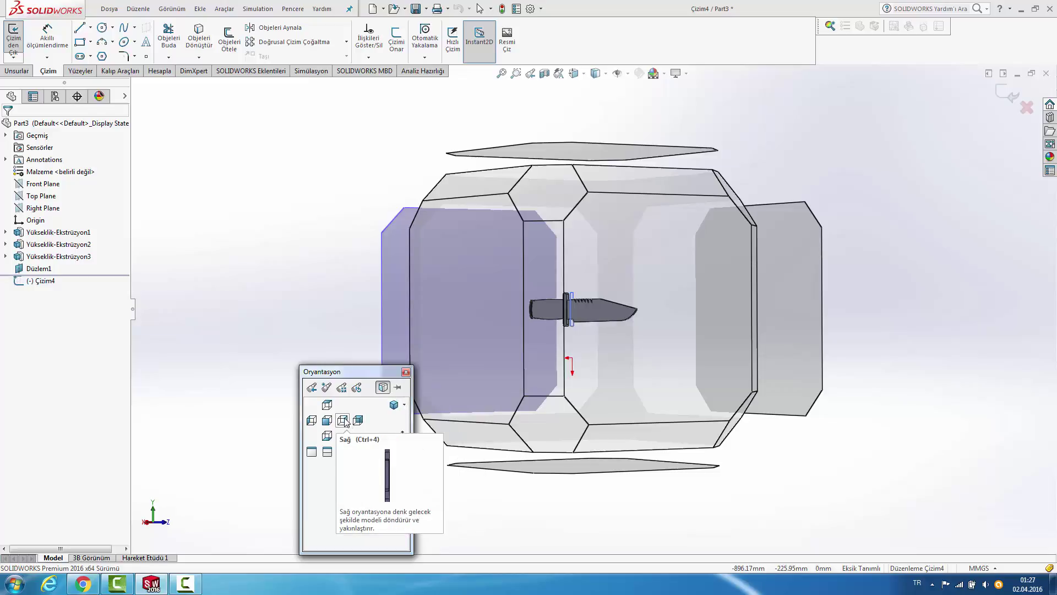
Step: View the Düzlem1 plane straight on and zoom out
left_click(312, 420)
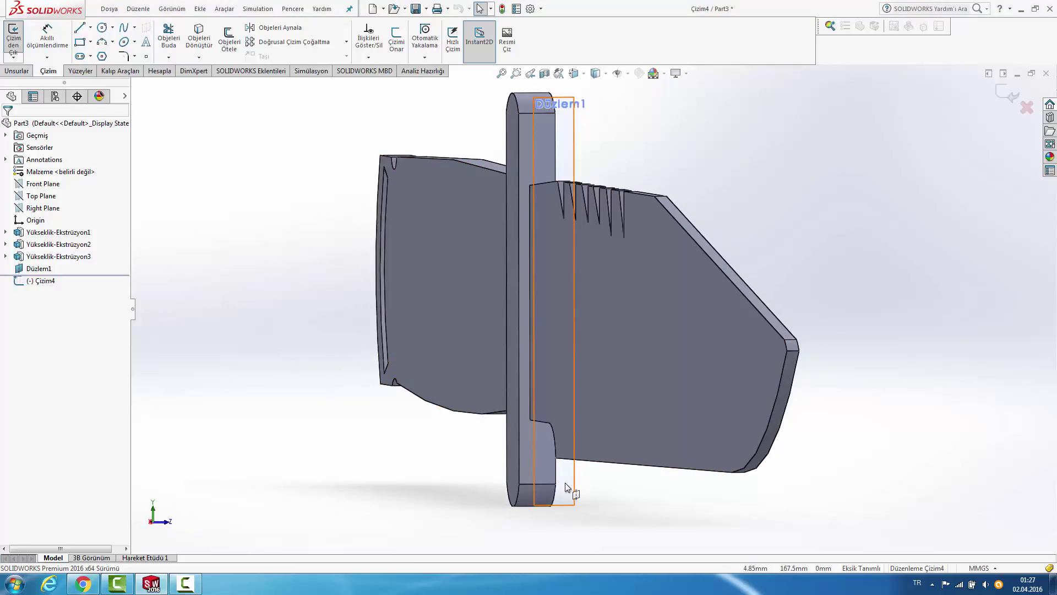
left_click(566, 485)
key("space")
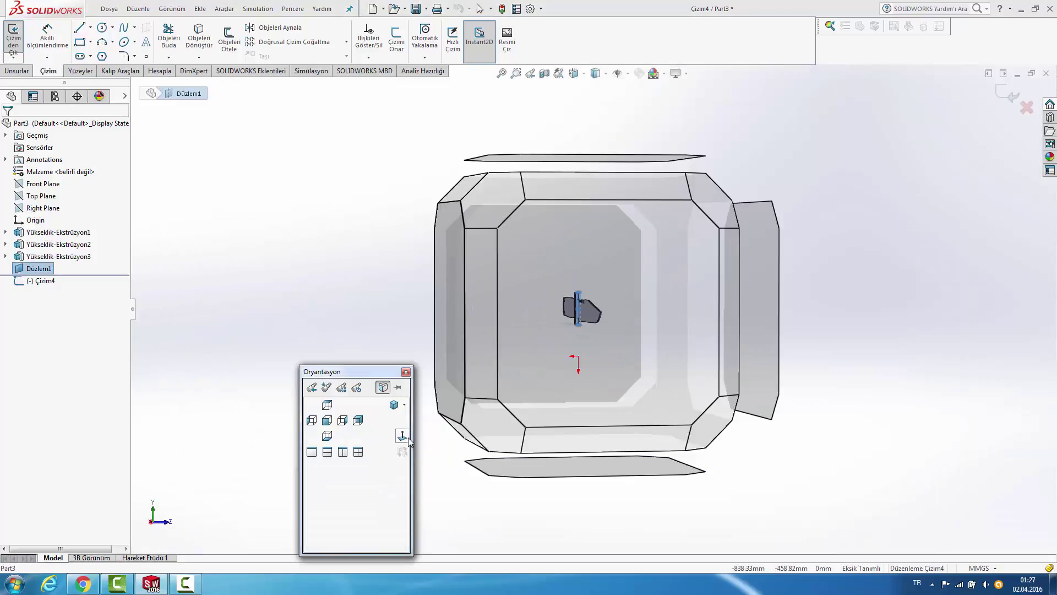
left_click(408, 435)
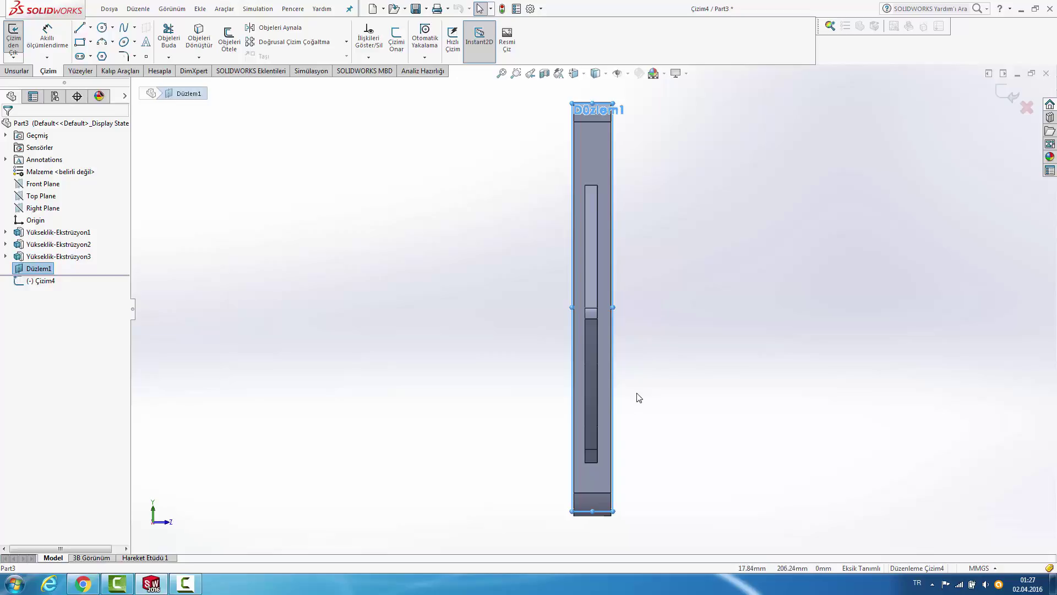
scroll(586, 441, "down", 2)
scroll(614, 434, "down", 2)
scroll(603, 421, "down", 2)
scroll(551, 407, "down", 2)
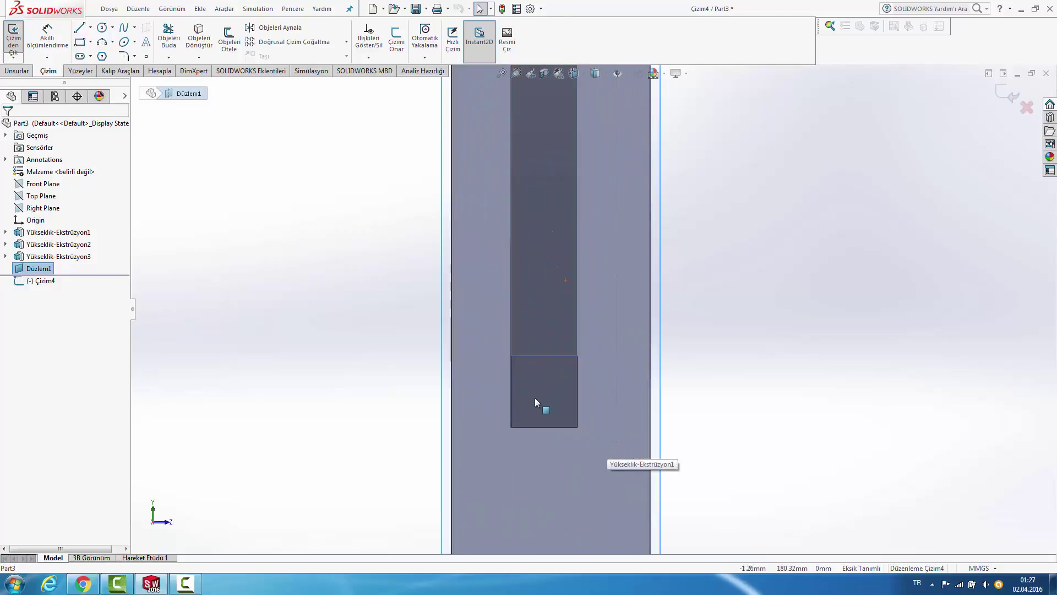
scroll(473, 385, "down", 2)
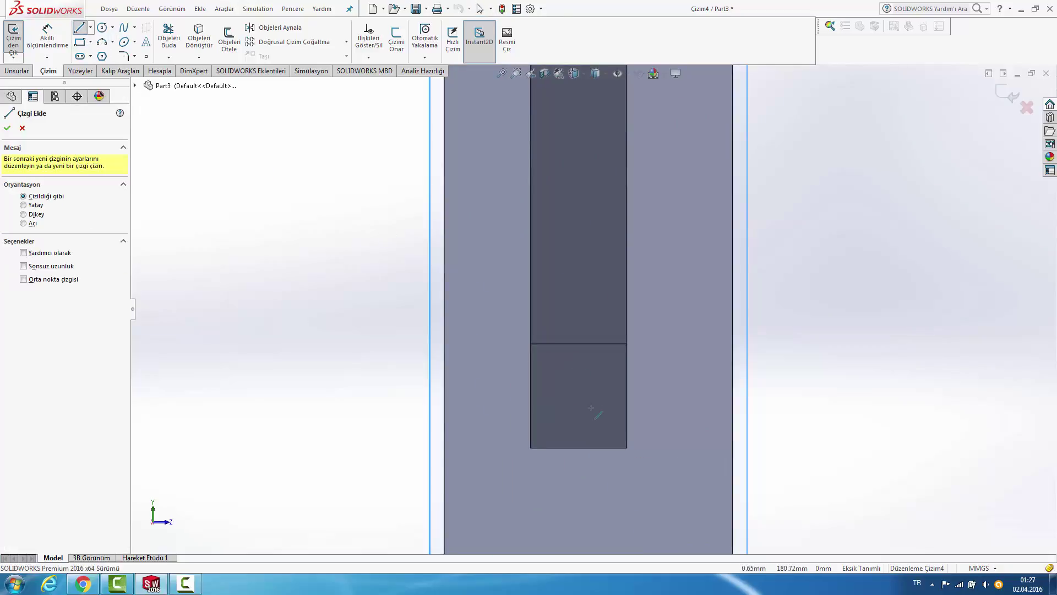
Step: Orbit the part to an oblique view, then return to a straight-on view of the sketch plane
middle_click_drag(591, 421, 626, 324)
scroll(626, 324, "up", 3)
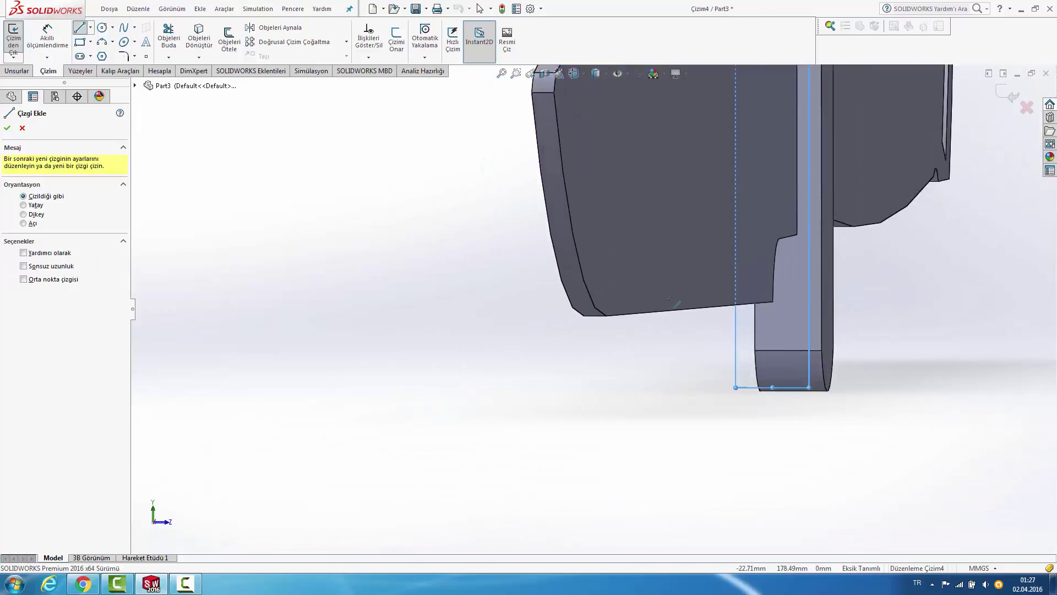
scroll(639, 275, "up", 2)
scroll(650, 228, "up", 2)
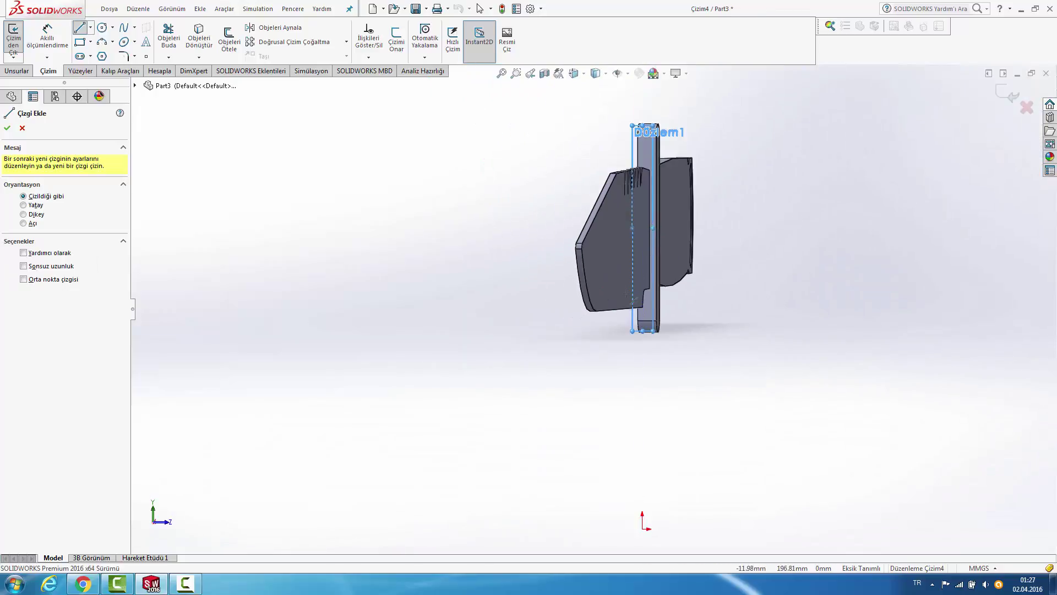
scroll(627, 308, "down", 1)
scroll(633, 316, "down", 1)
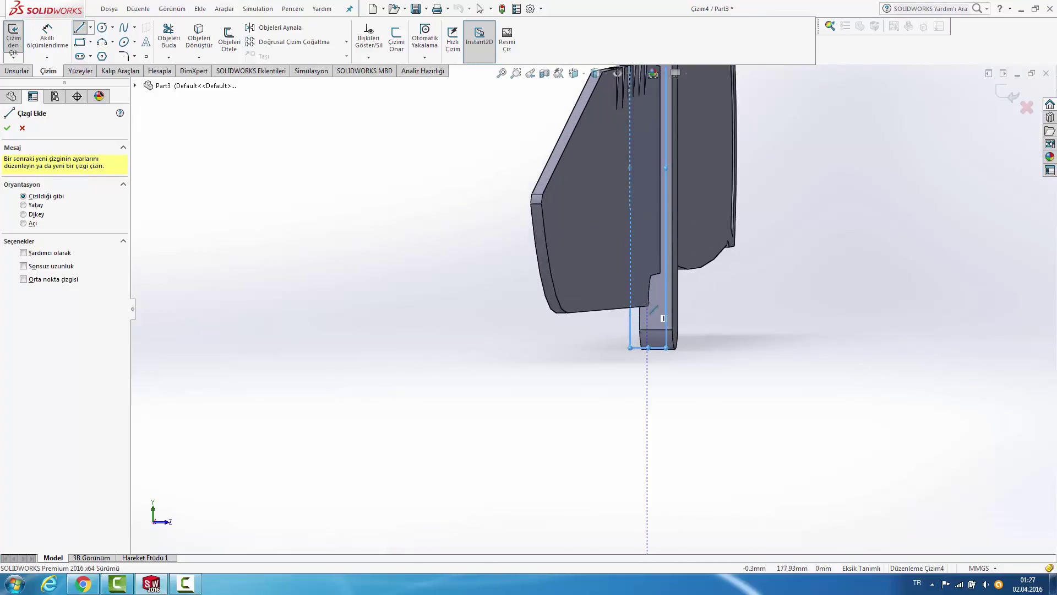
scroll(654, 312, "down", 1)
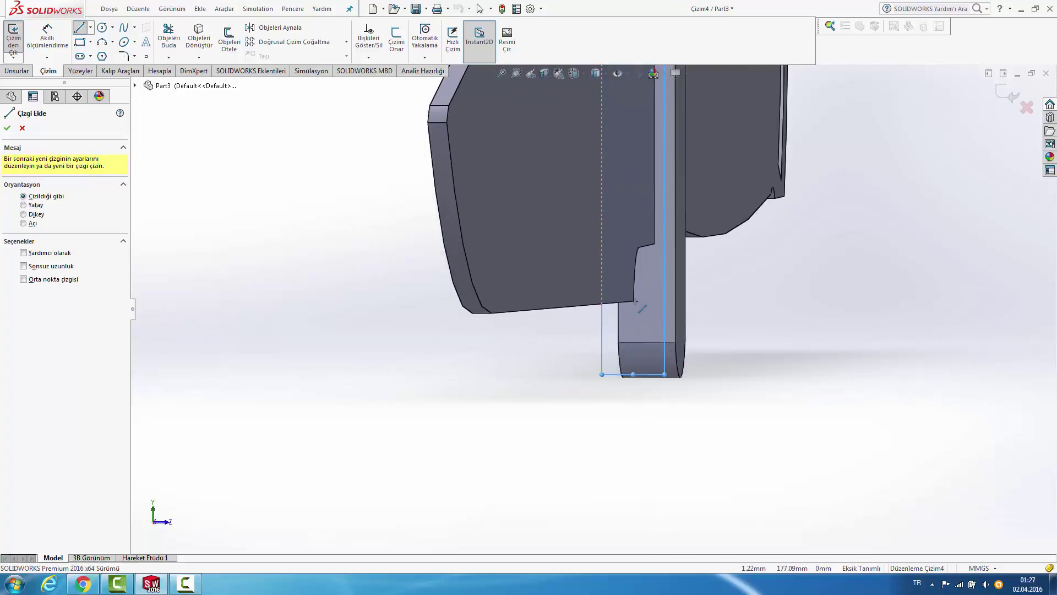
key("space")
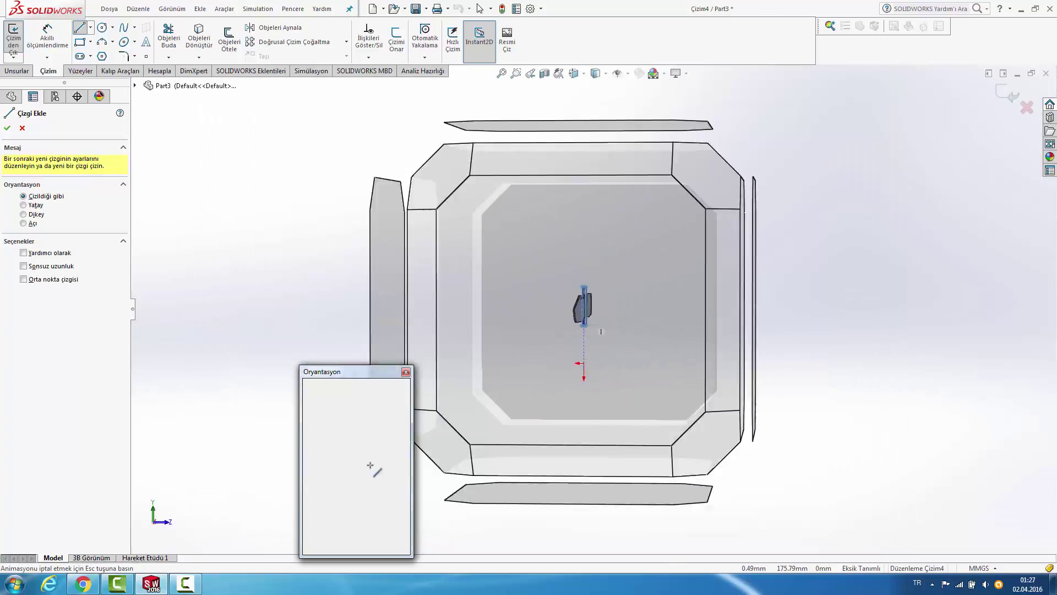
left_click(403, 436)
scroll(606, 468, "down", 2)
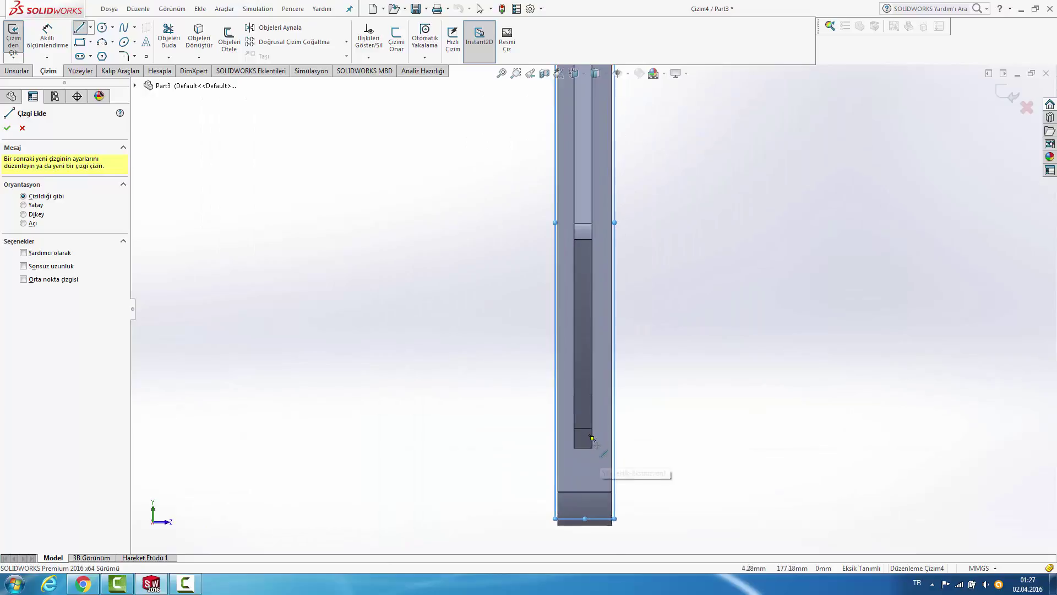
scroll(608, 455, "down", 2)
scroll(583, 418, "down", 3)
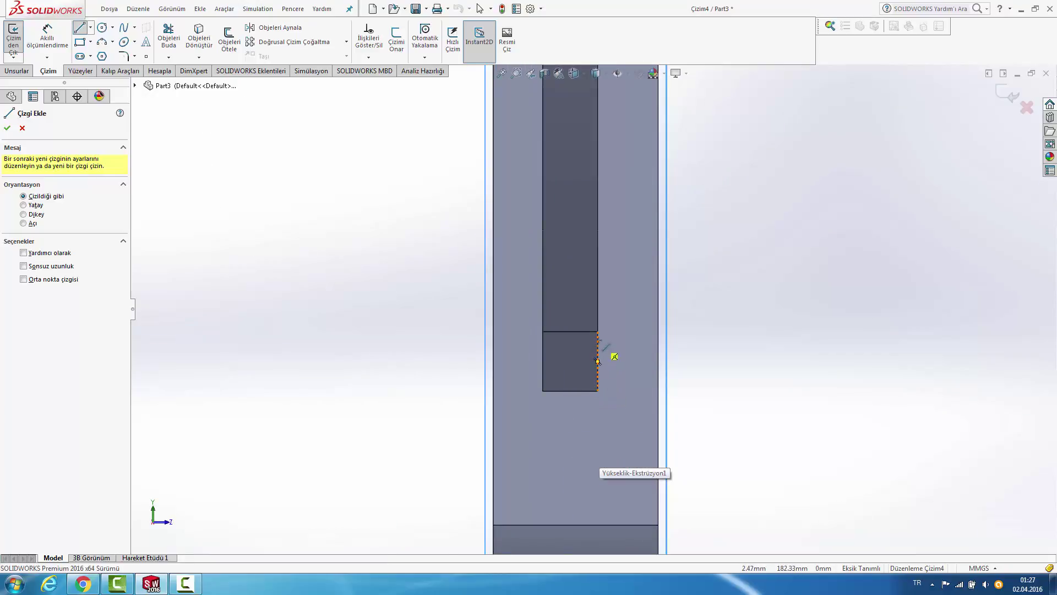
Step: Start a line at the rectangle's bottom-right corner, then cancel it
key("Escape")
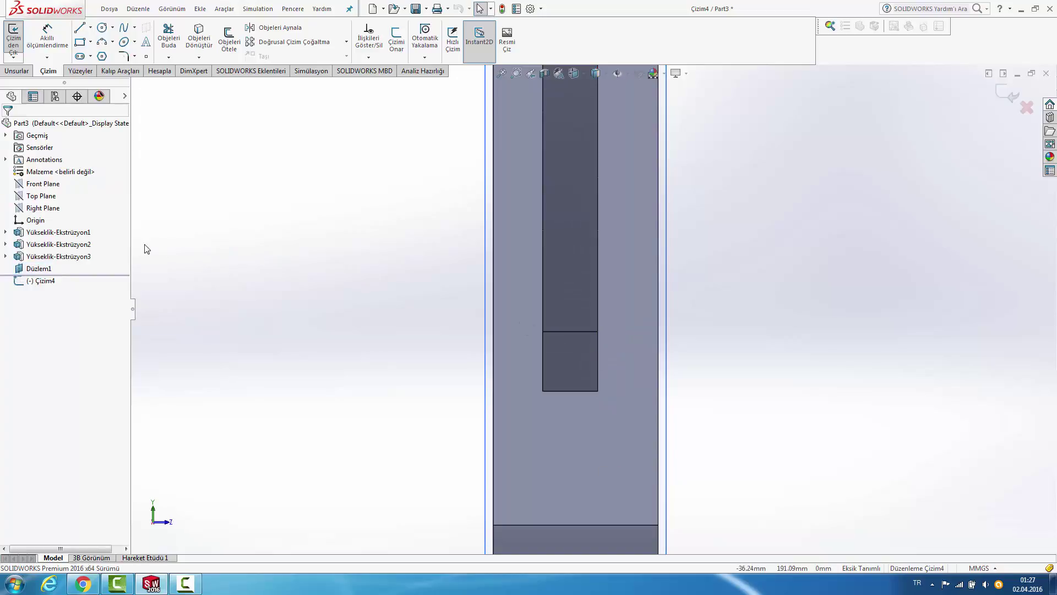
left_click(80, 30)
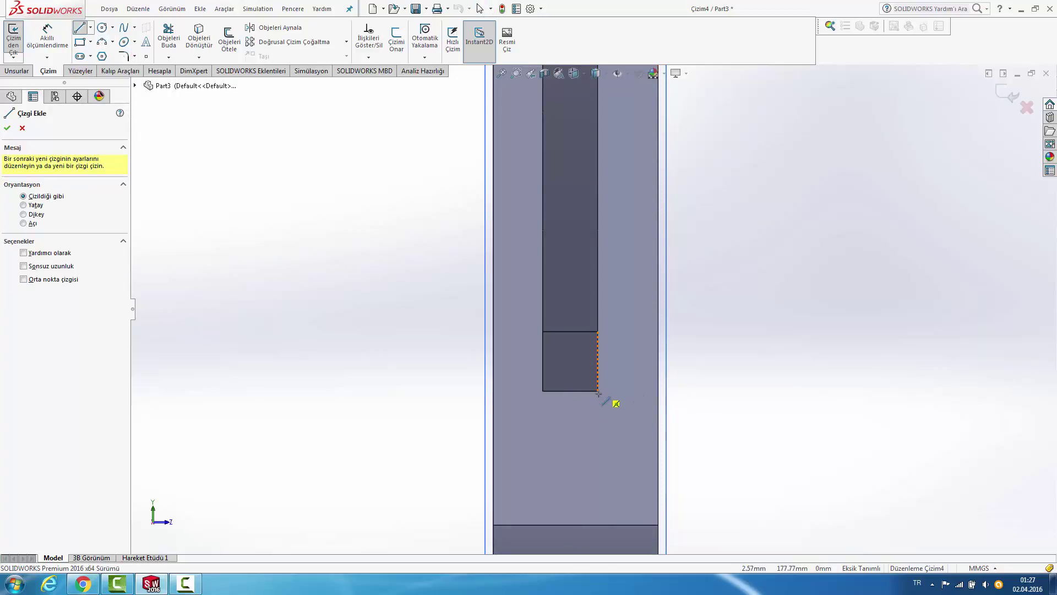
left_click(597, 392)
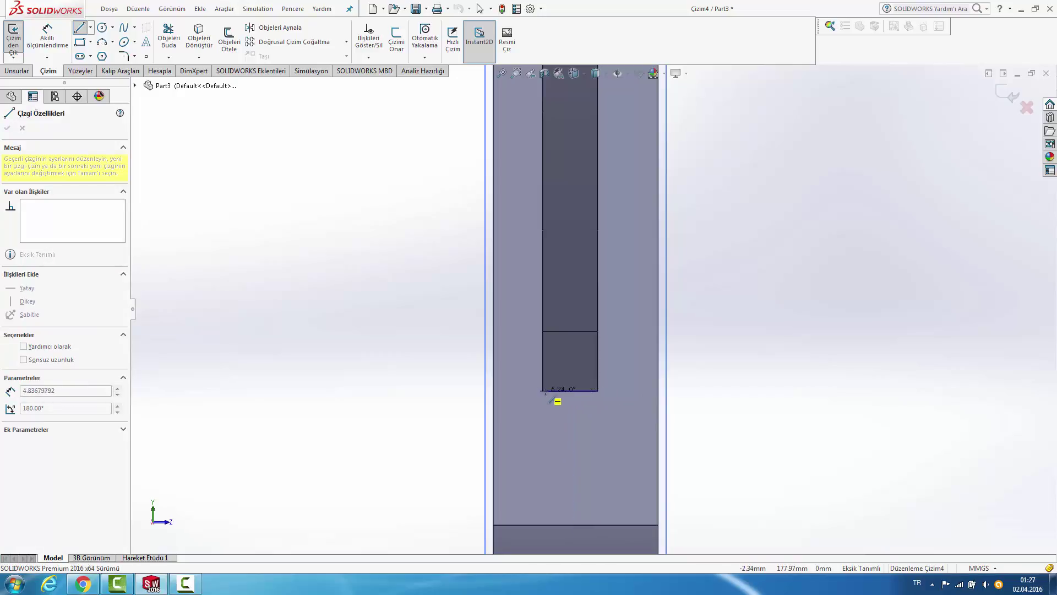
scroll(606, 380, "down", 3)
key("Escape")
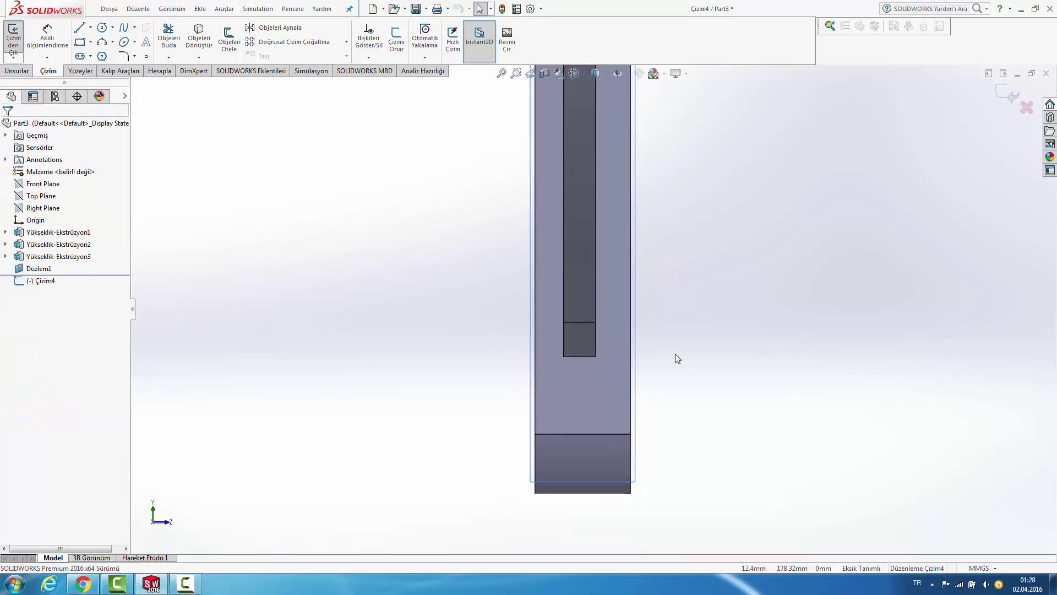
Step: Orbit the knife into a 3D view and select the Düzlem1 plane
mouse_move(675, 359)
middle_mouse_down()
mouse_move(631, 331)
mouse_move(524, 326)
mouse_move(500, 309)
middle_mouse_up()
scroll(502, 305, "up", 3)
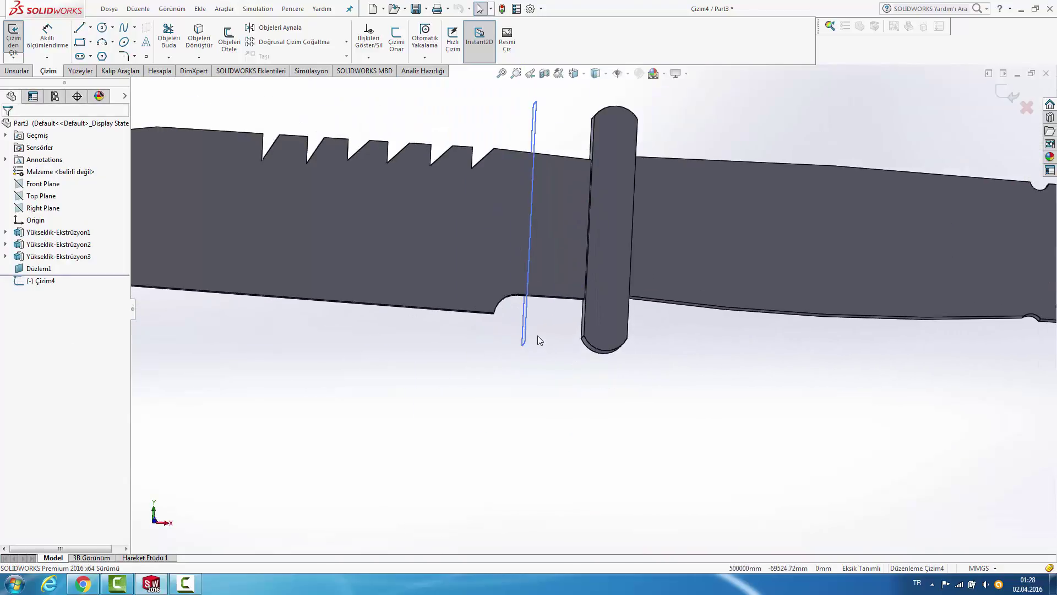
scroll(537, 336, "up", 2)
scroll(526, 334, "up", 2)
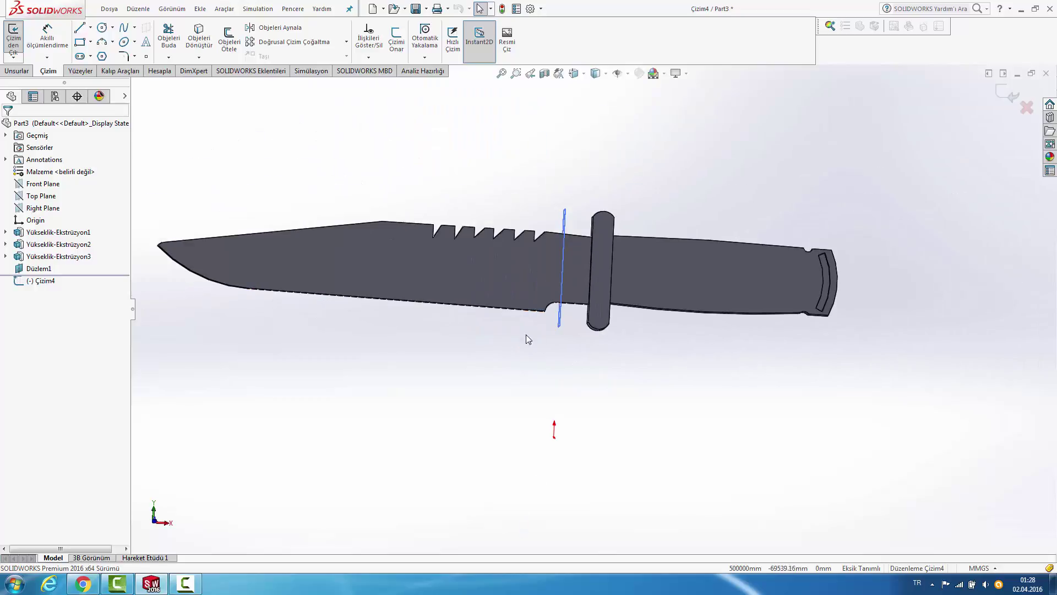
middle_click_drag(562, 335, 579, 318)
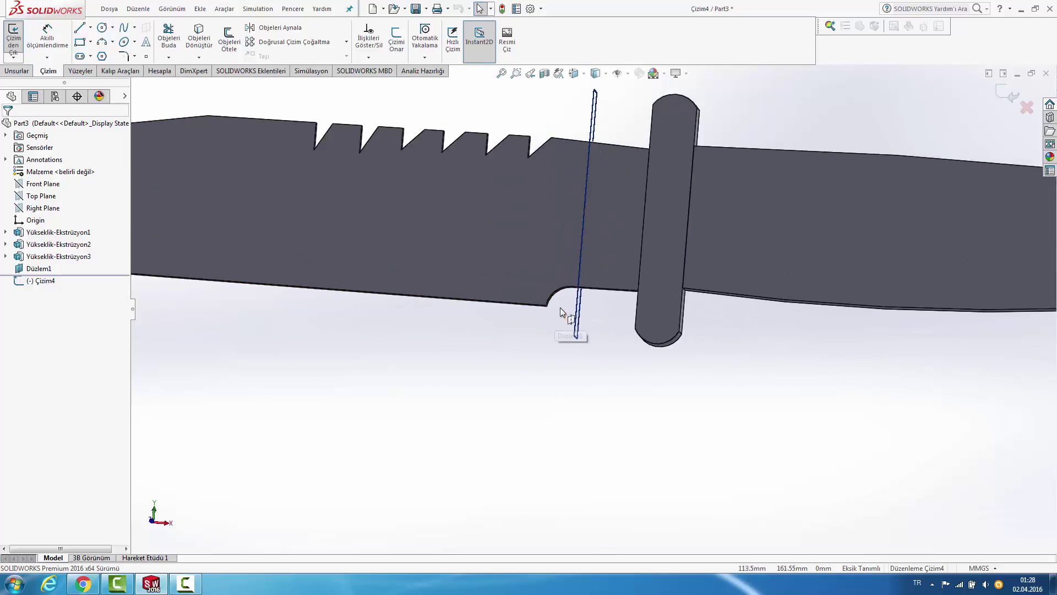
scroll(560, 306, "down", 4)
right_click(594, 319)
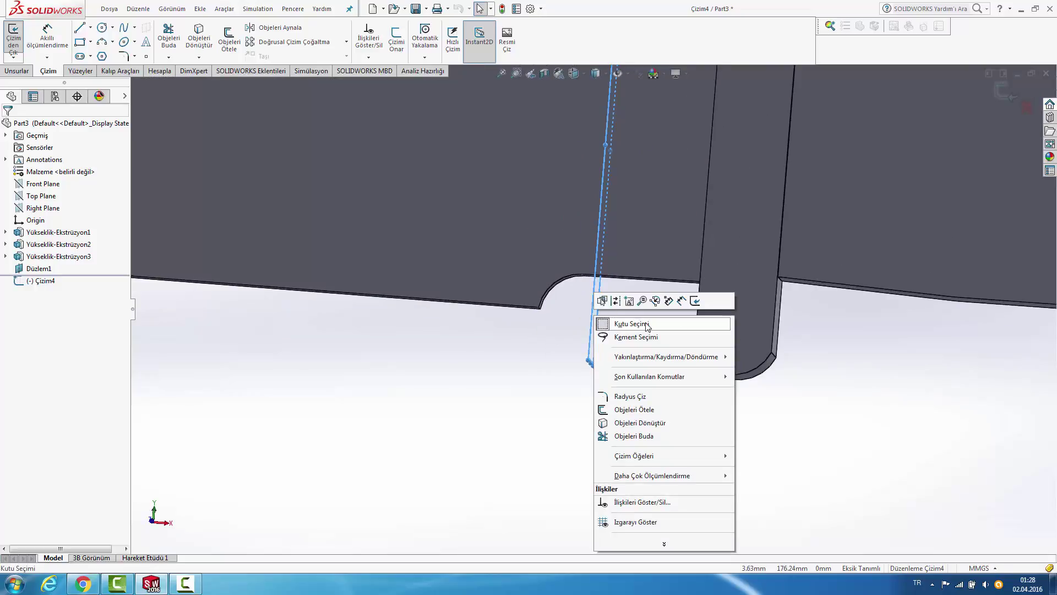
left_click(849, 433)
left_click(593, 359)
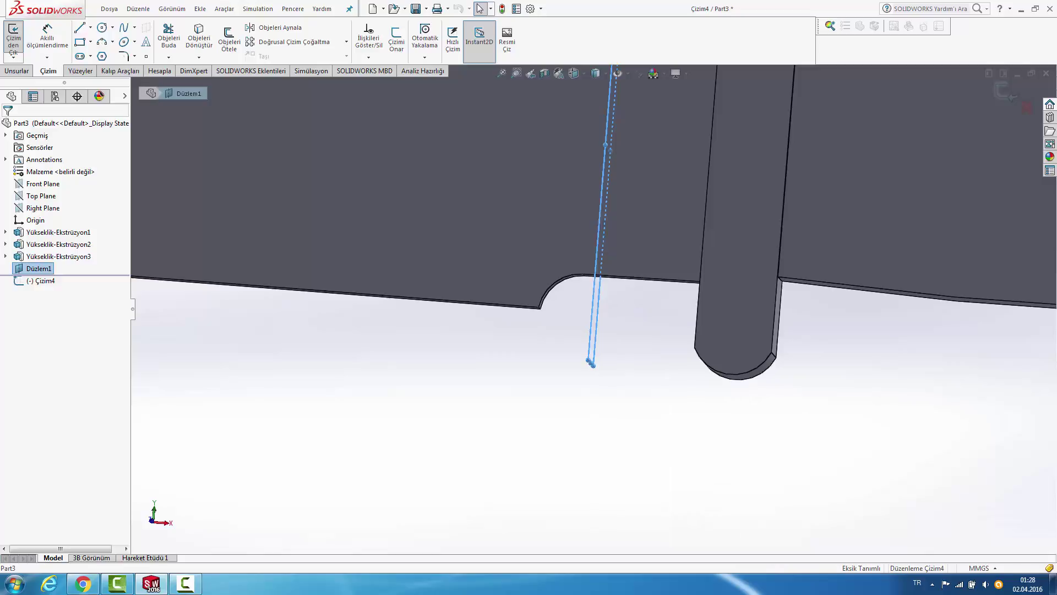
Step: Discard sketch Çizim4 and delete the Düzlem1 plane
left_click(1009, 101)
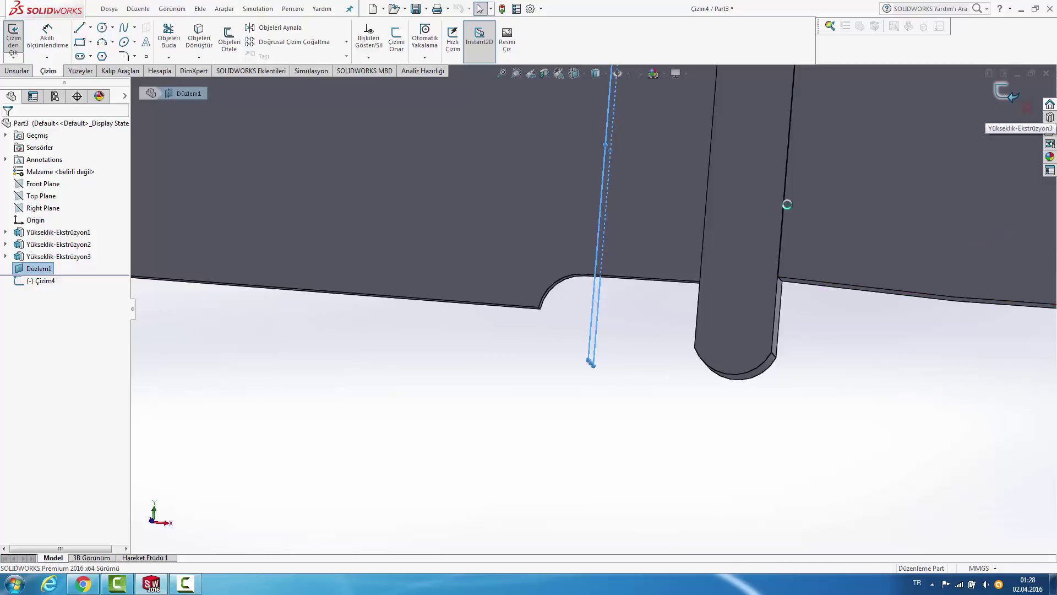
right_click(598, 330)
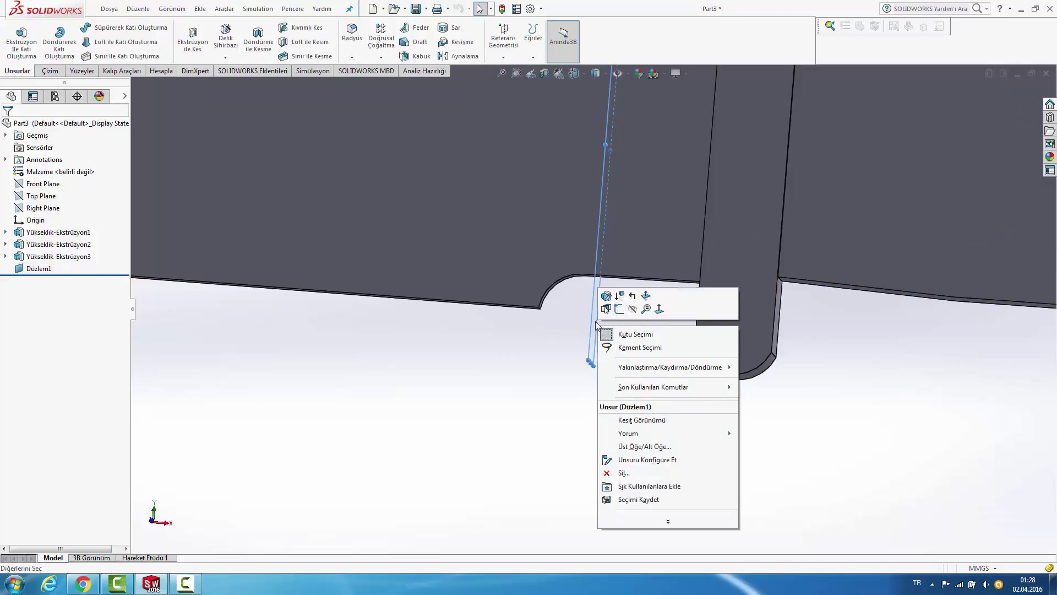
left_click(588, 338)
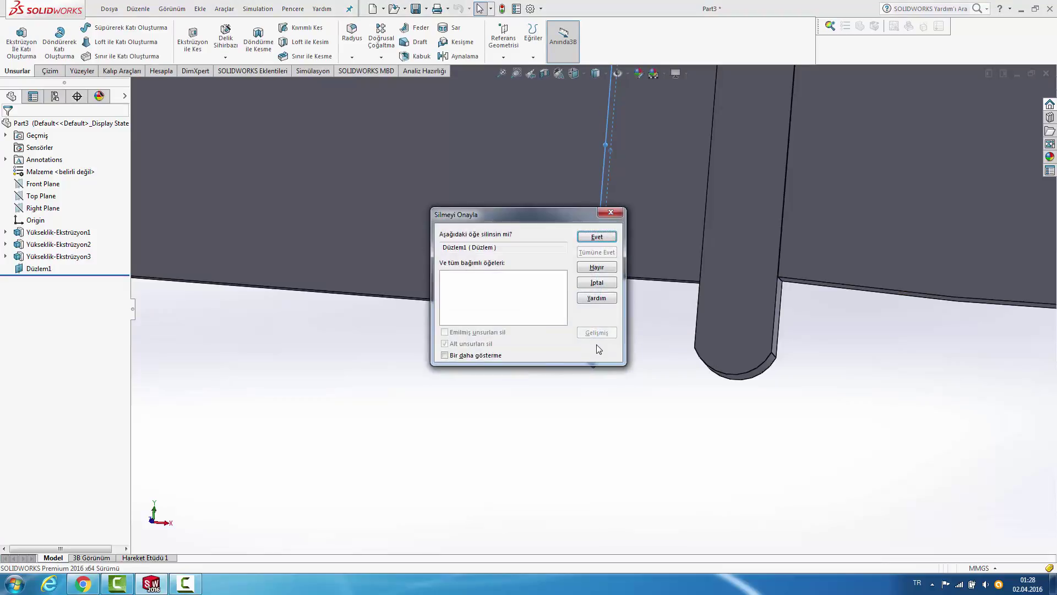
left_click(601, 235)
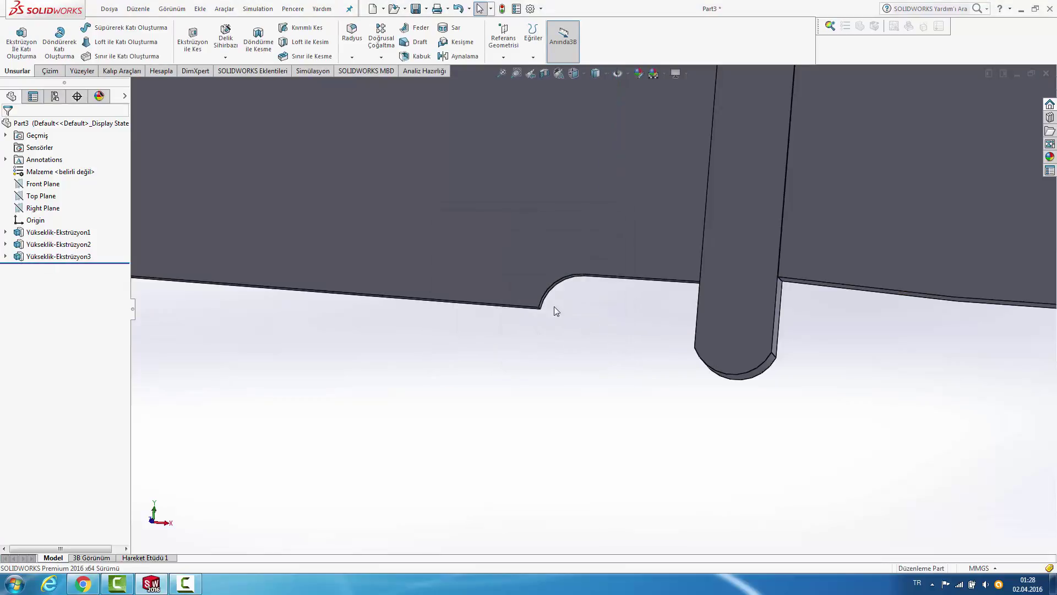
right_click(77, 233)
Step: Edit the Yükseklik-Ekstrüzyon1 sketch and extend the left blade edge line past the notch
left_click(99, 207)
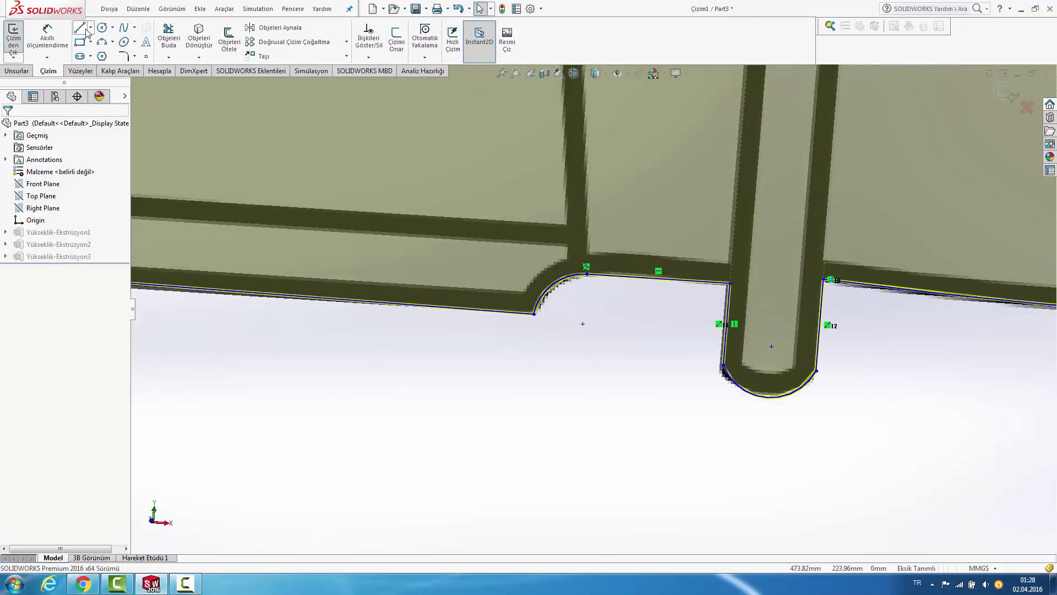
key("t")
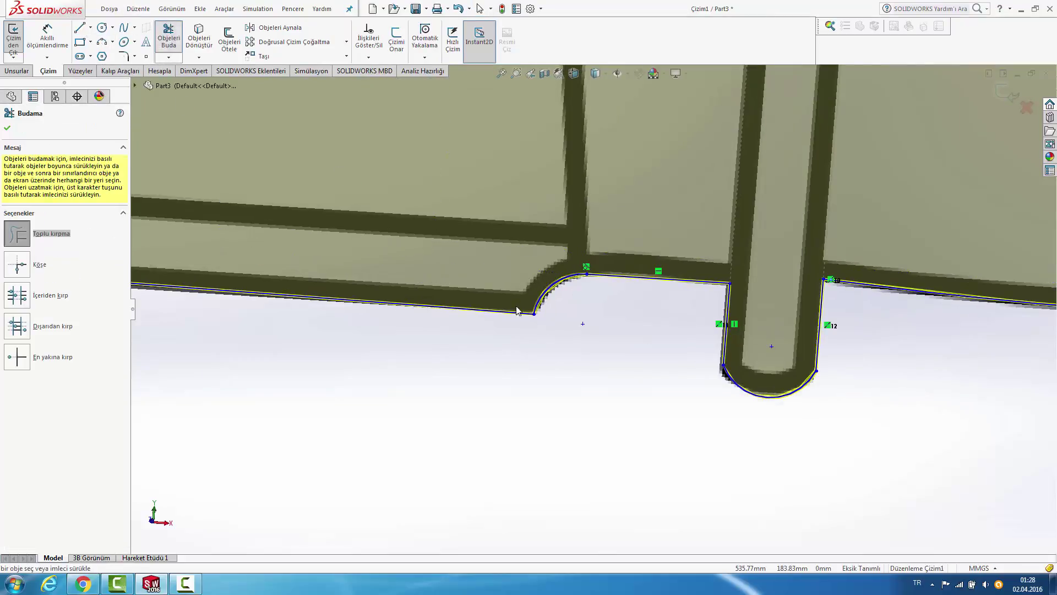
left_click_drag(517, 310, 581, 325)
left_click_drag(607, 332, 605, 330, "shift")
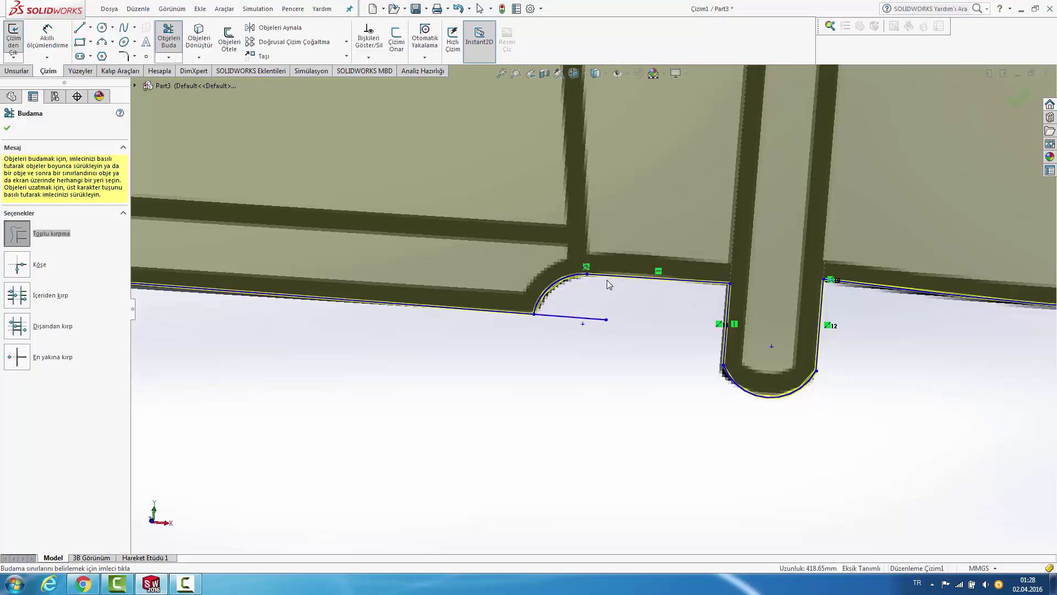
scroll(604, 270, "down", 3)
Step: Draw a vertical line at the arc and trim the overhangs and fillet arc into a square corner
left_click(84, 33)
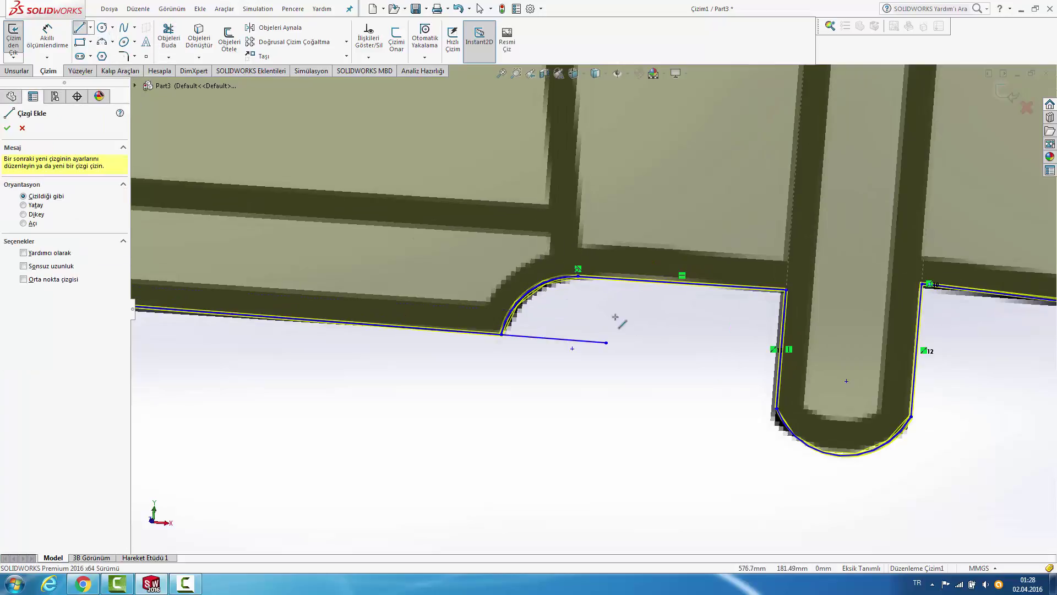
left_click(574, 320)
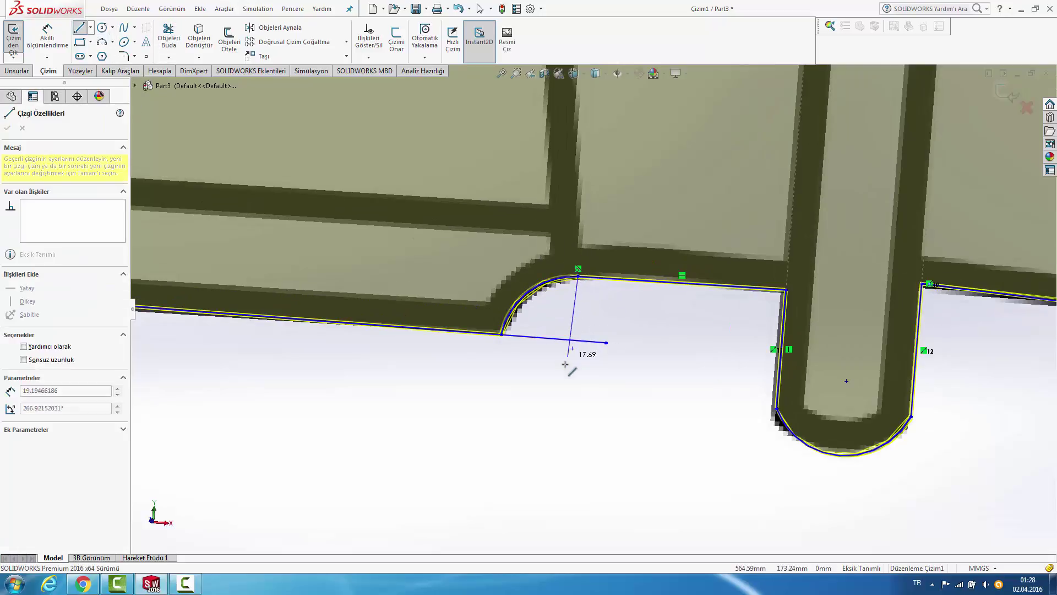
left_click(571, 363)
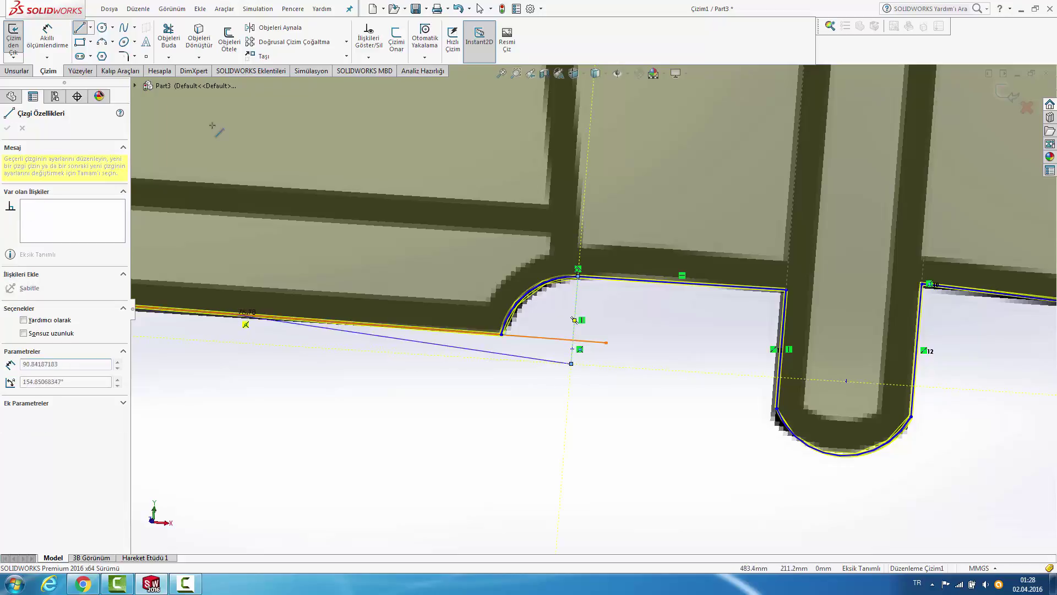
left_click(168, 38)
mouse_move(592, 365)
left_mouse_down()
mouse_move(599, 337)
mouse_move(578, 352)
left_mouse_up()
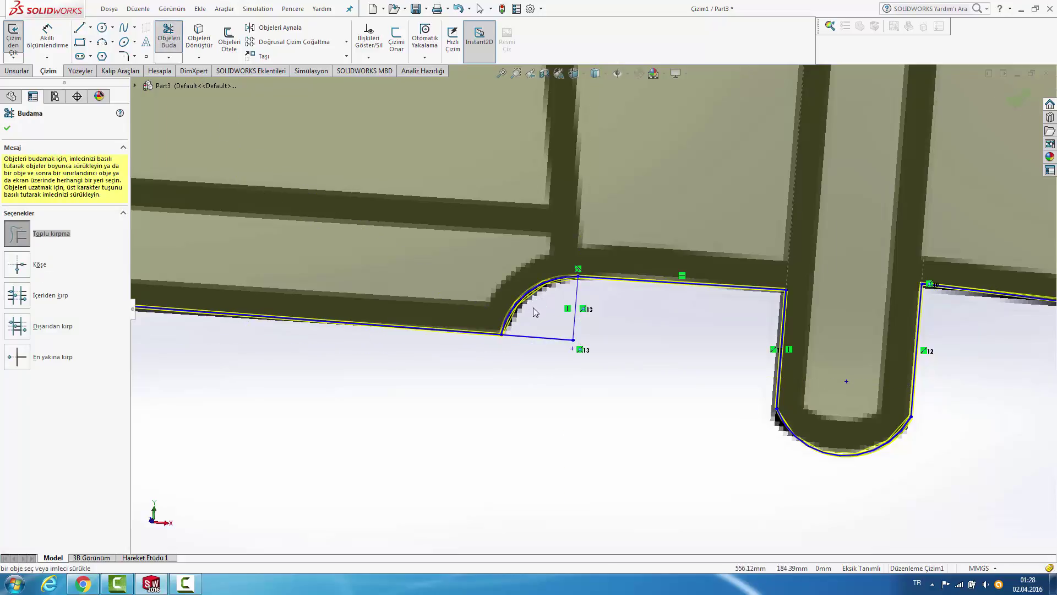
left_click_drag(537, 312, 517, 291)
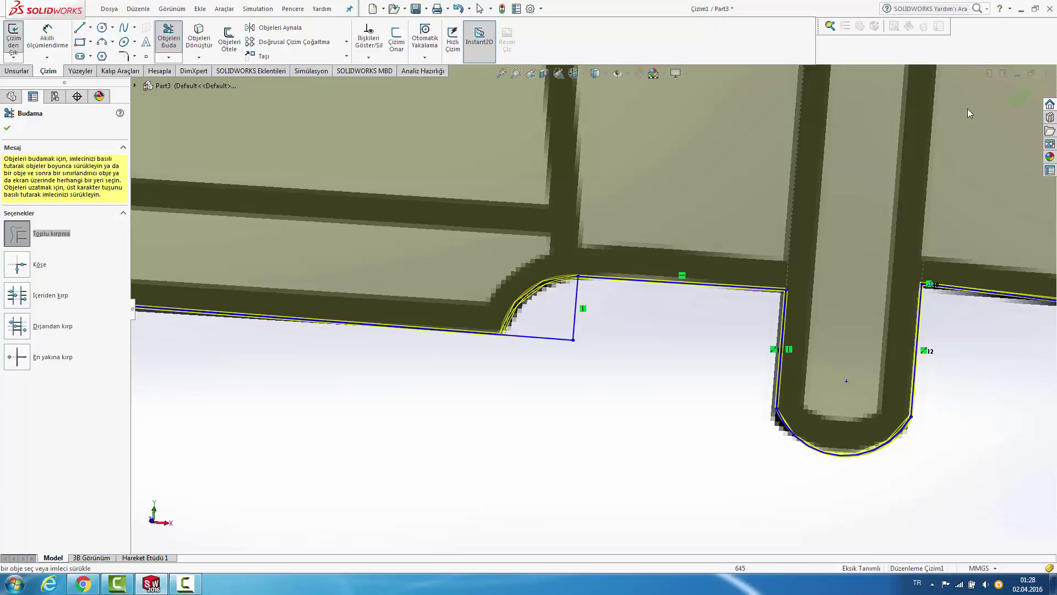
left_click(1014, 101)
Step: Rebuild the part and start a new sketch, viewed normal to, on the small face beside the notch
left_click(1006, 93)
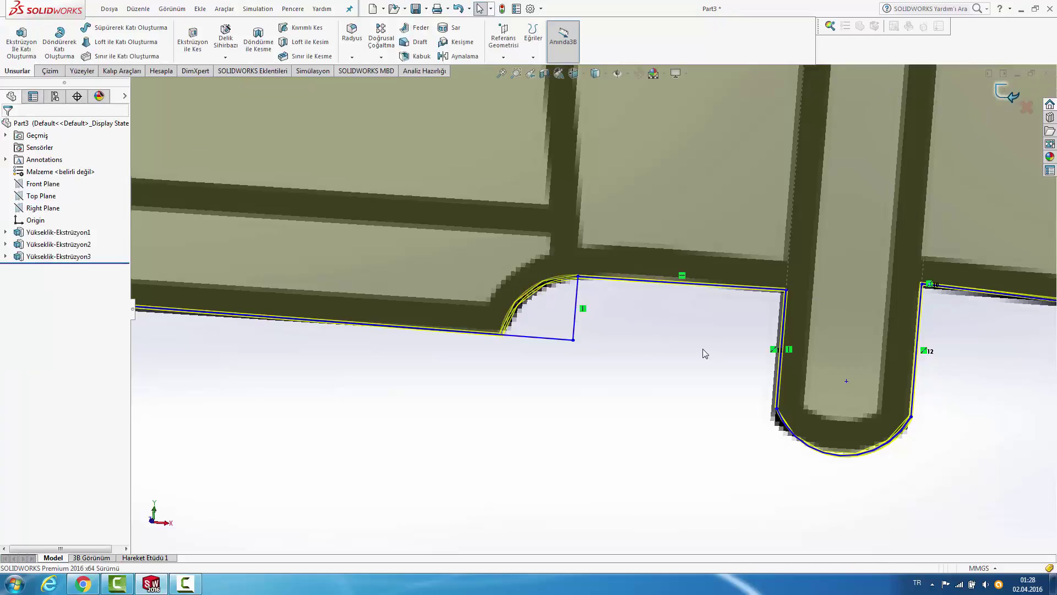
scroll(608, 346, "down", 3)
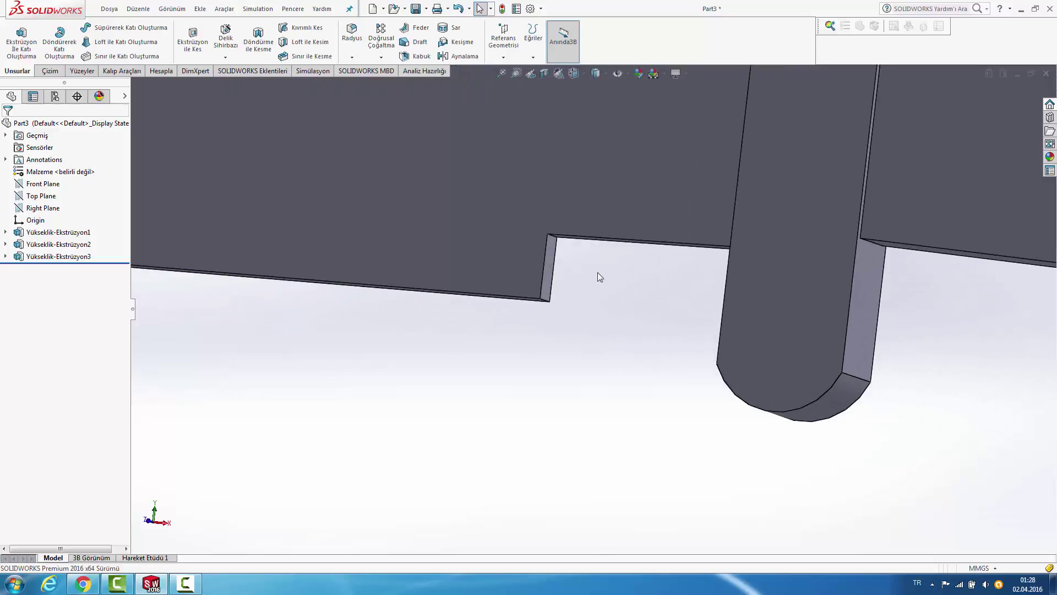
left_click(551, 275)
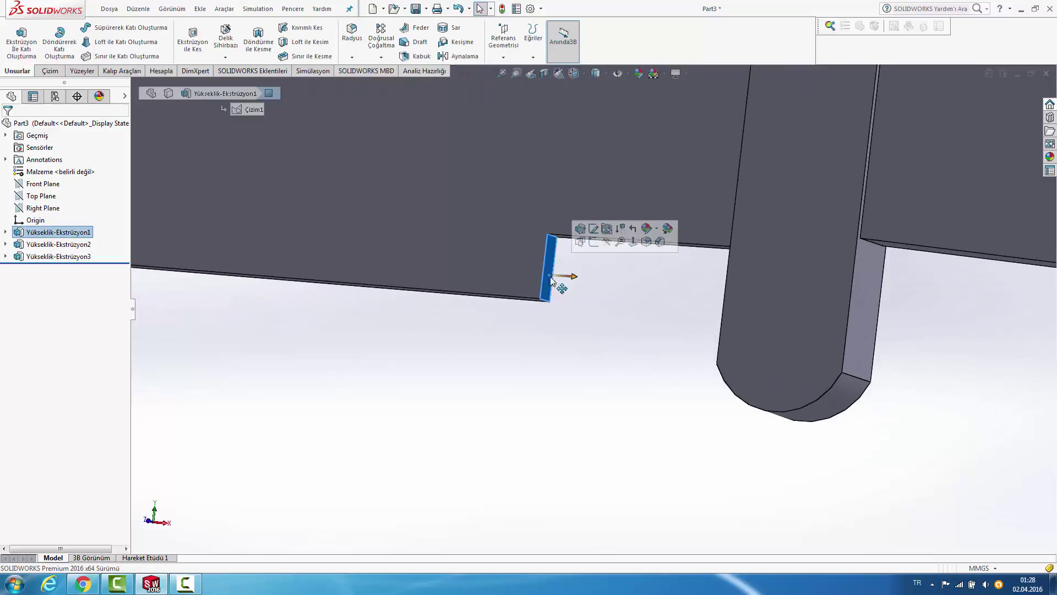
left_click(594, 247)
key("space")
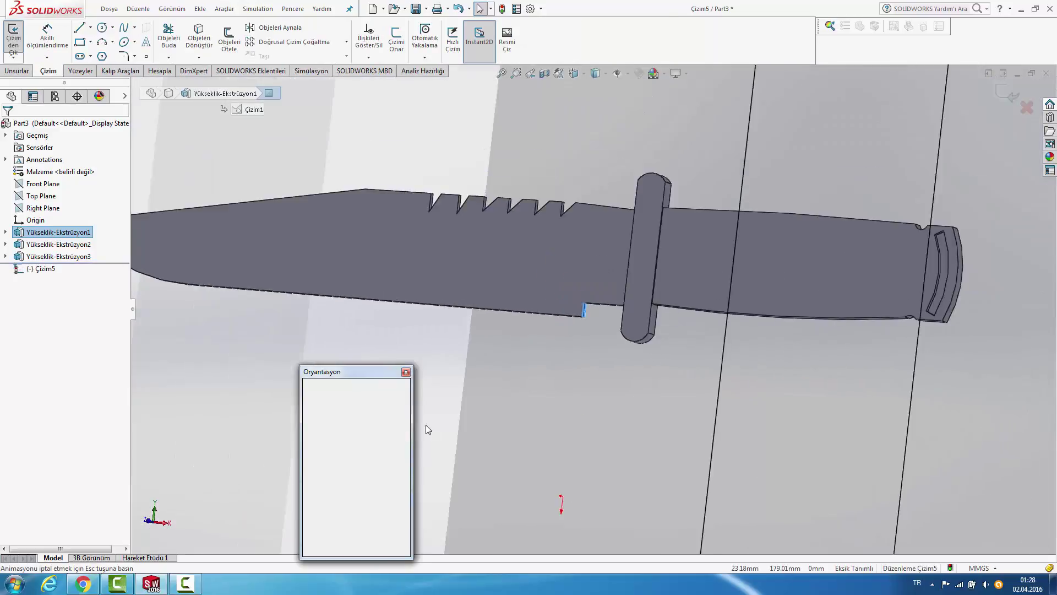
left_click(403, 435)
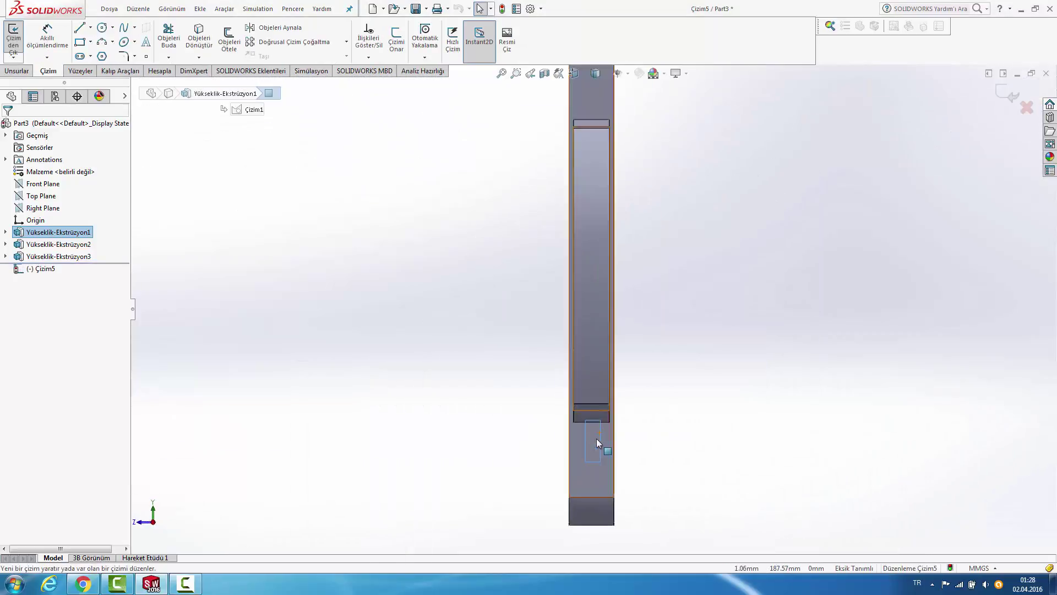
left_click(553, 411)
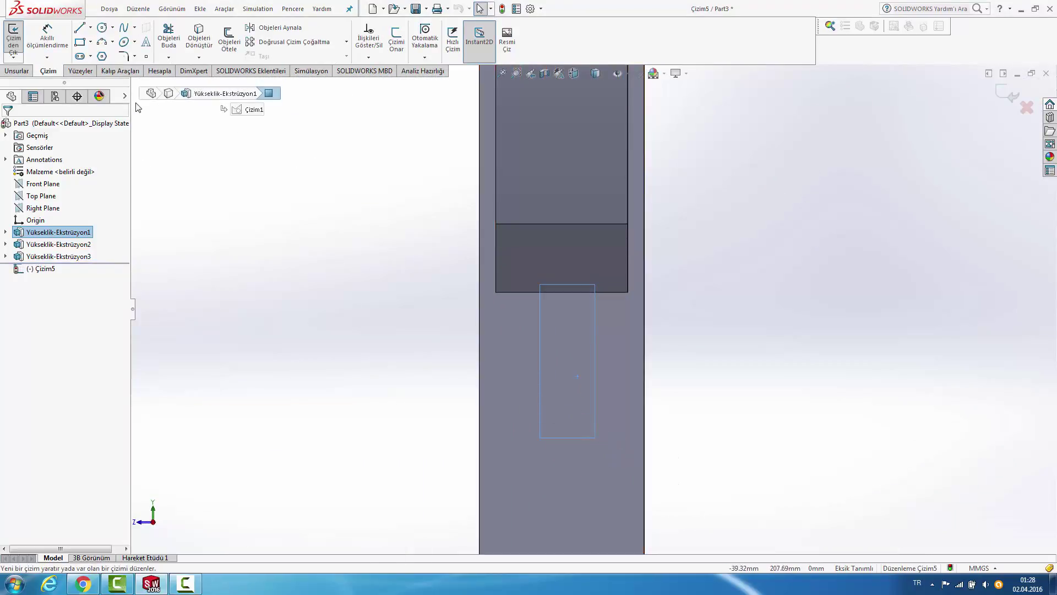
Step: Draw a closed three-line triangle with its tip on the face's bottom edge
left_click(79, 28)
scroll(621, 372, "up", 3)
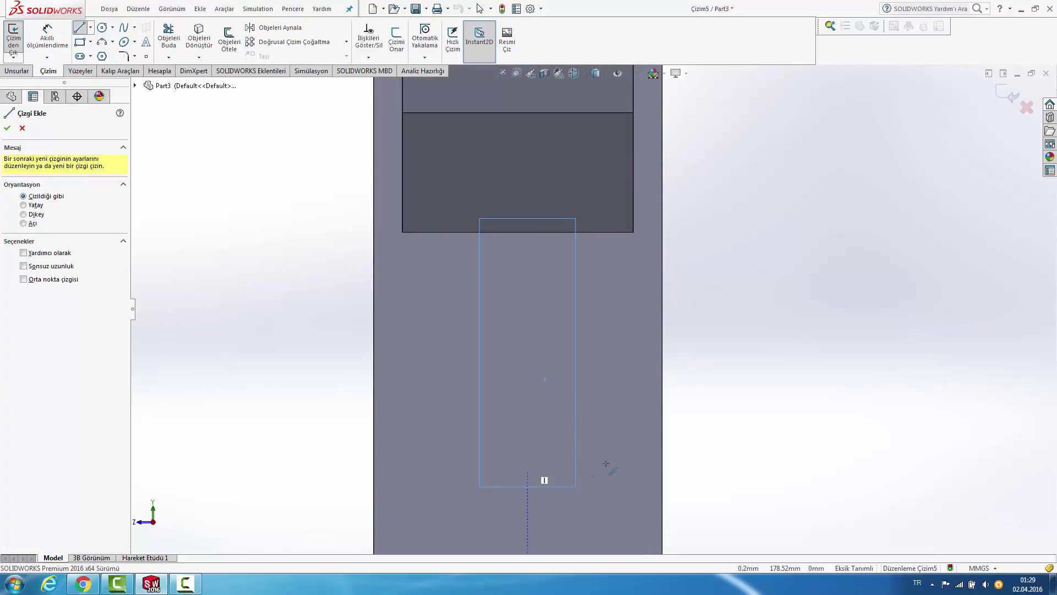
scroll(544, 457, "down", 1)
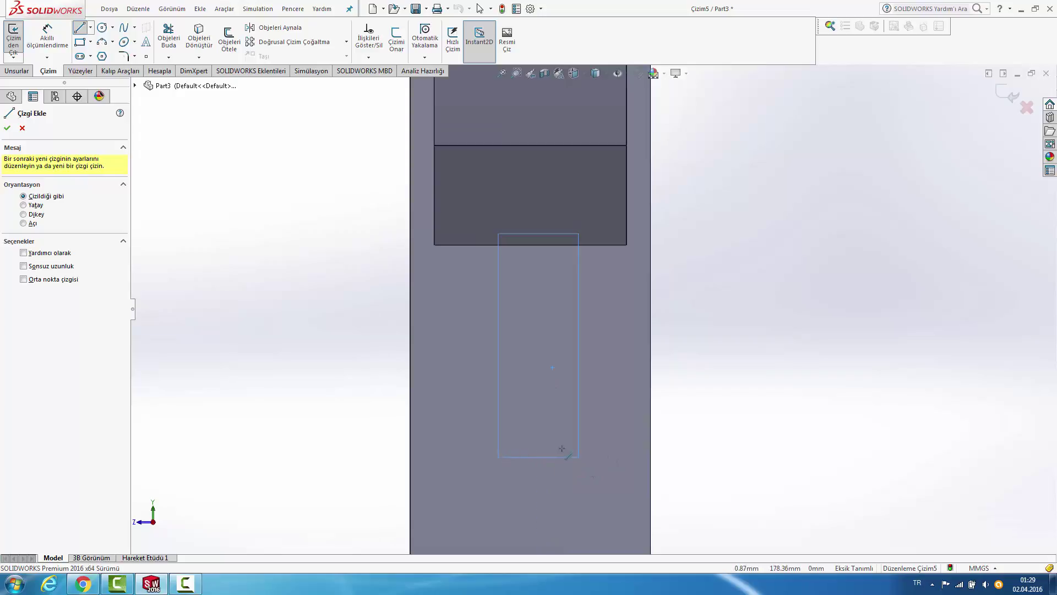
key("Left")
key("Left")
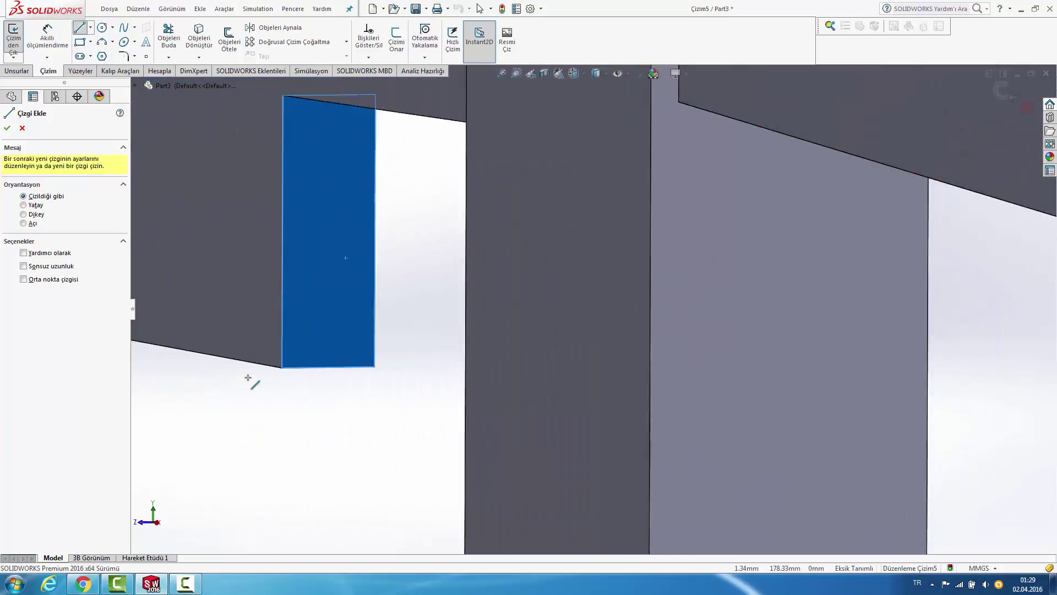
scroll(420, 358, "down", 2)
scroll(370, 341, "up", 3)
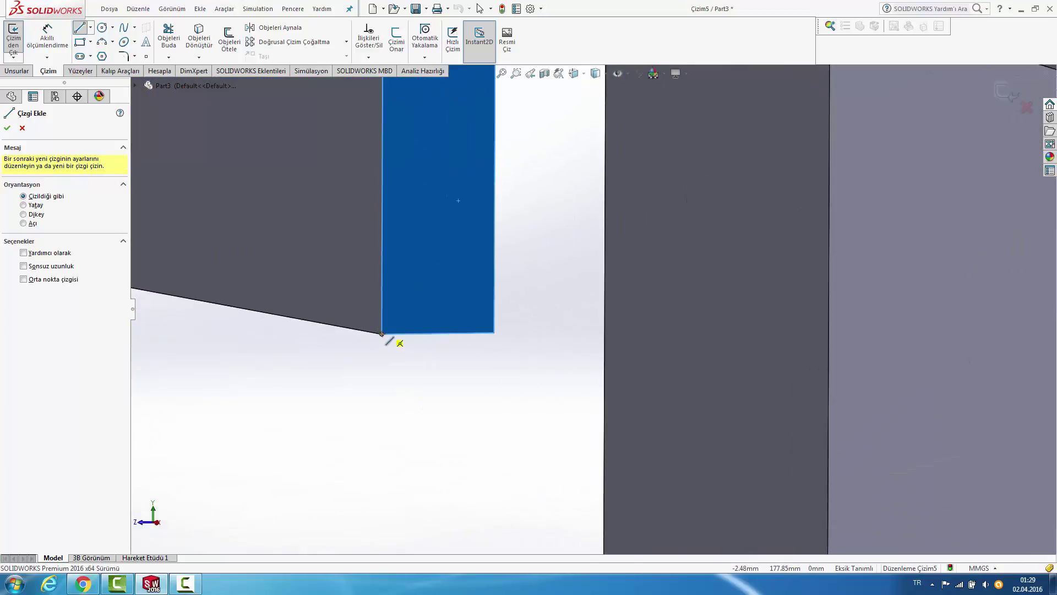
left_click(437, 333)
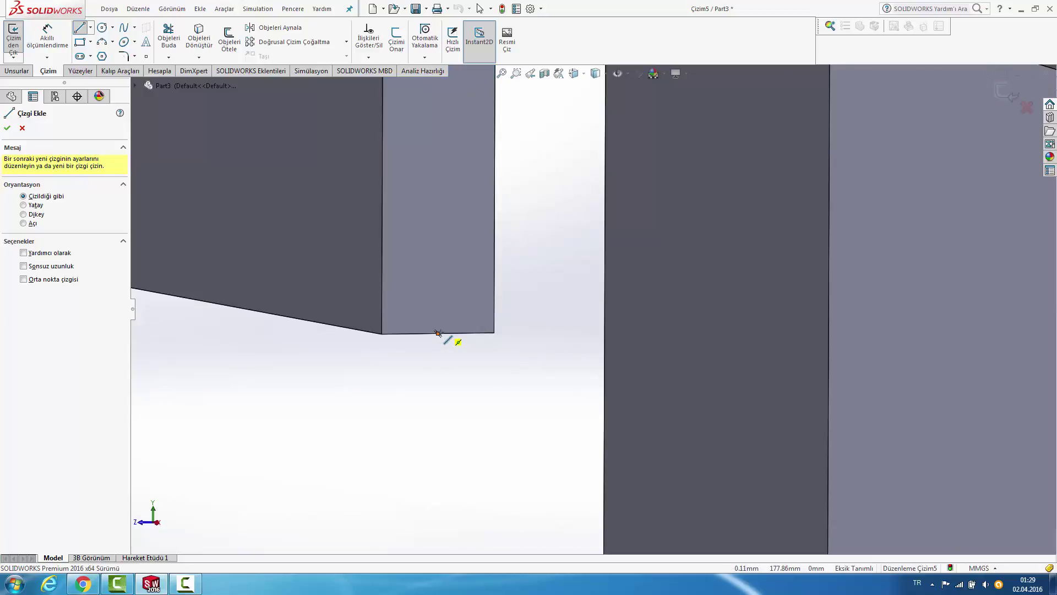
left_click(438, 333)
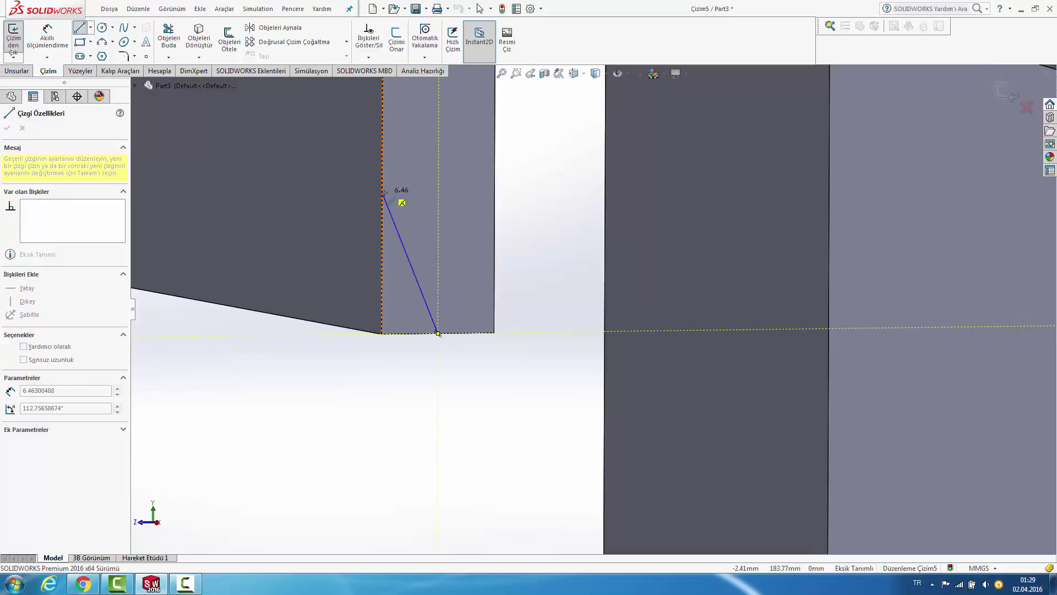
left_click(384, 194)
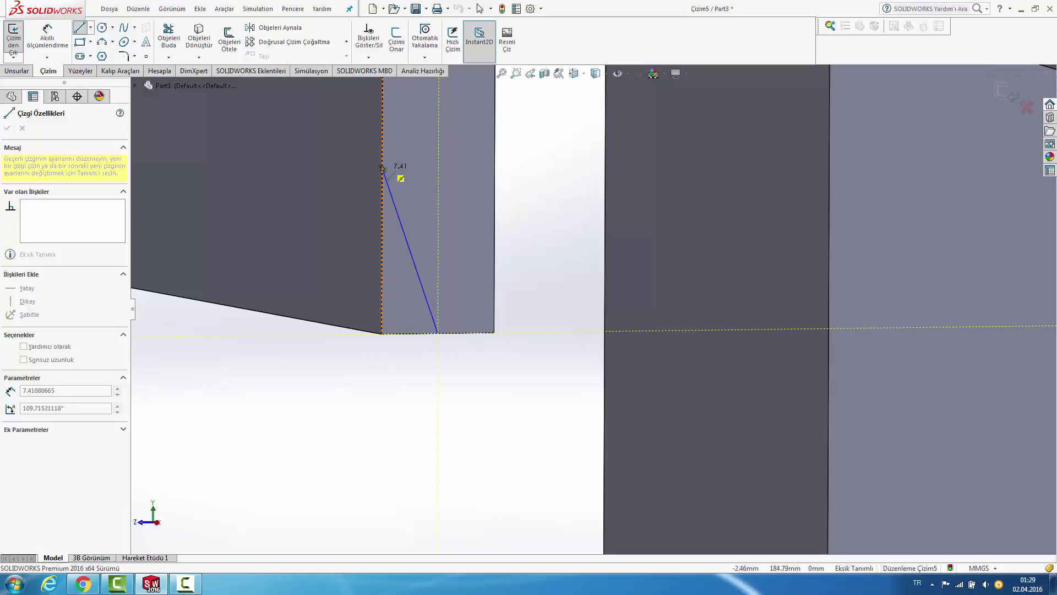
left_click(382, 159)
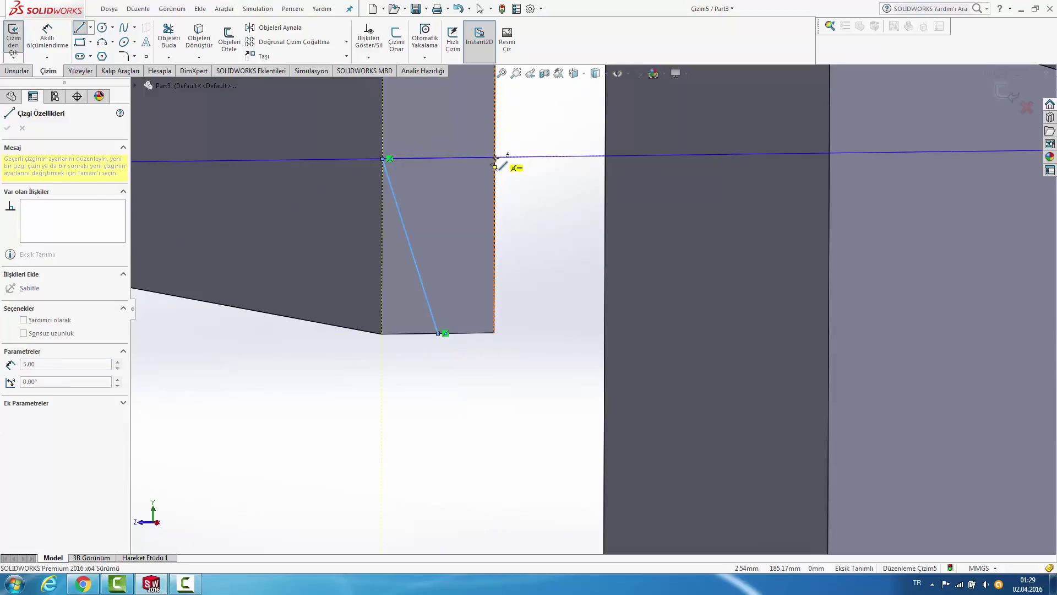
left_click(494, 159)
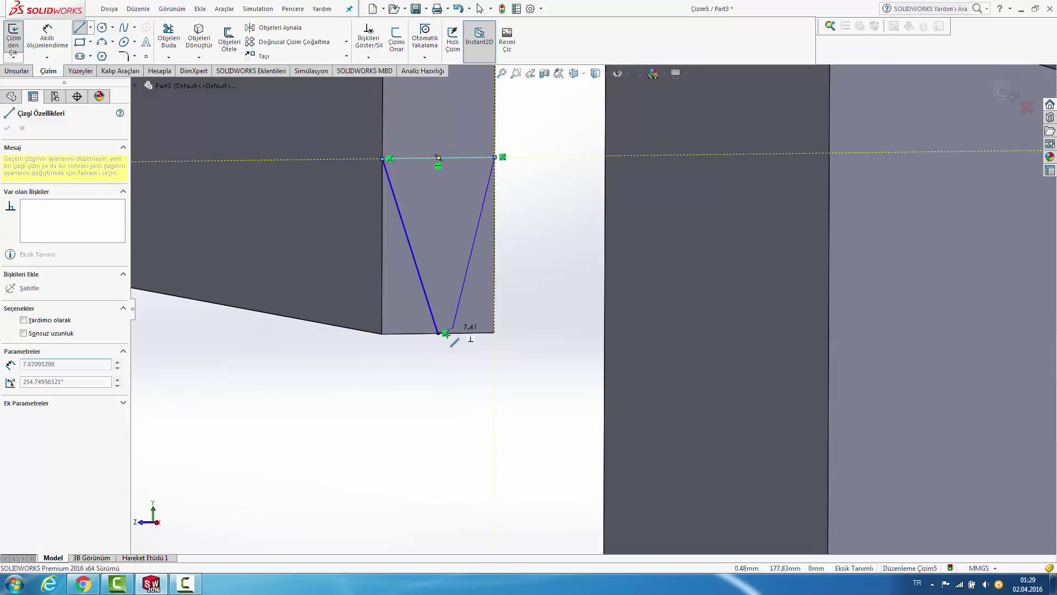
left_click(438, 333)
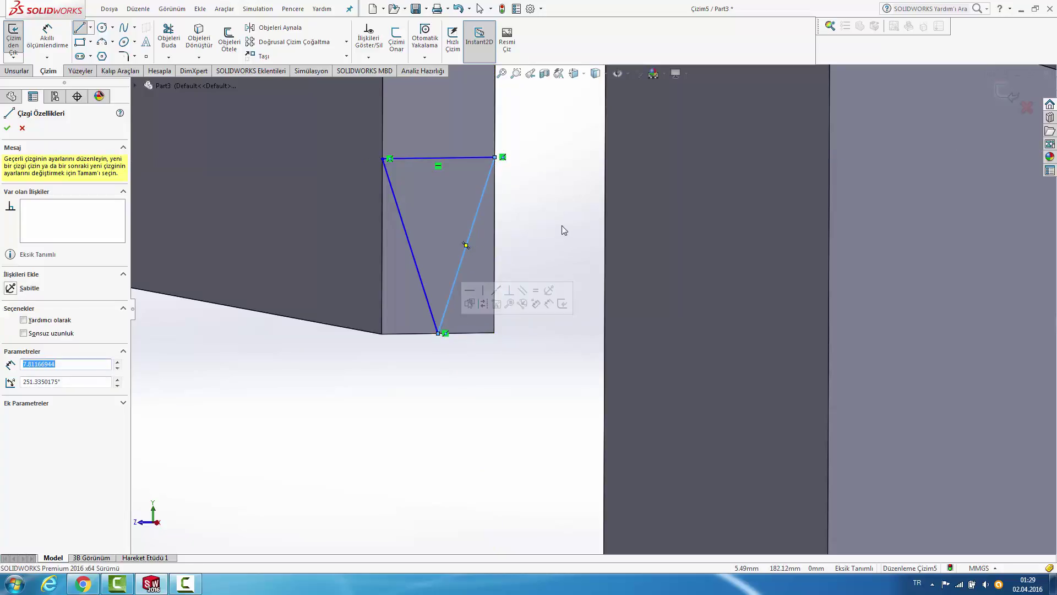
key("Escape")
Step: Dimension the triangle's height from bottom vertex to top-left vertex as 8 mm
left_click(46, 38)
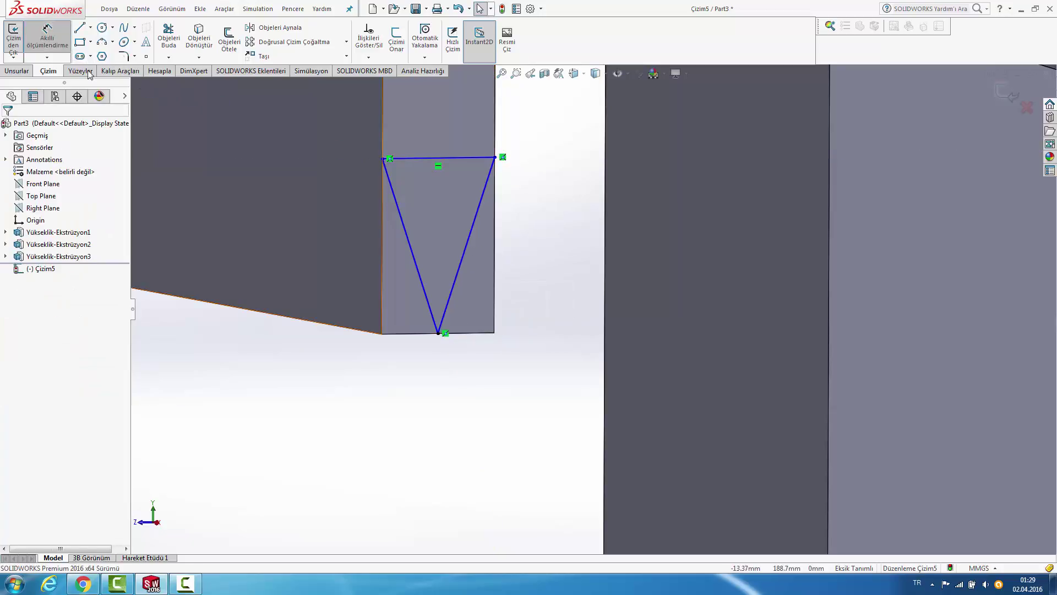
left_click(438, 335)
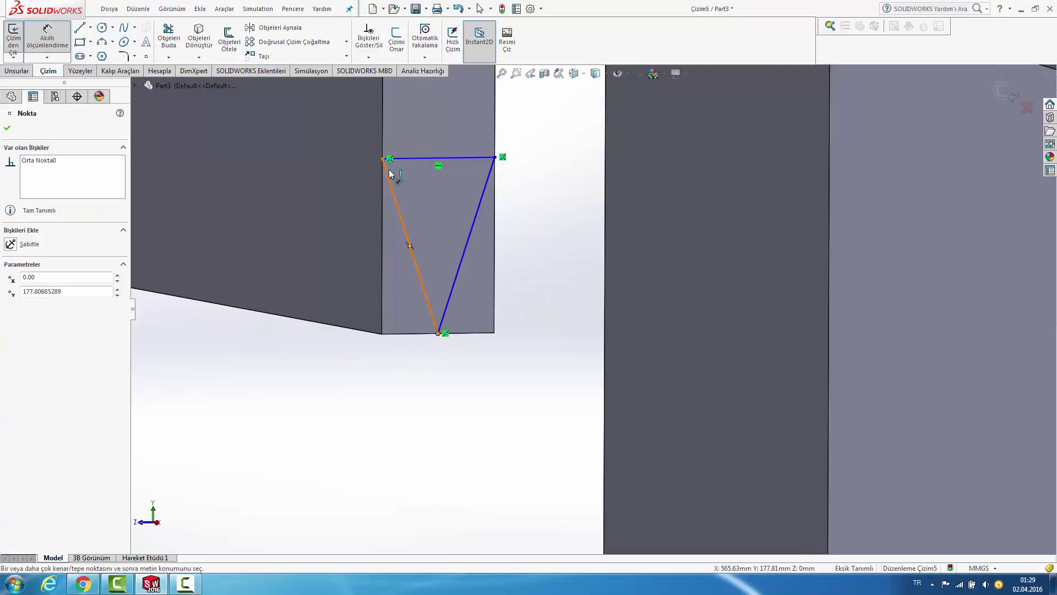
left_click(382, 158)
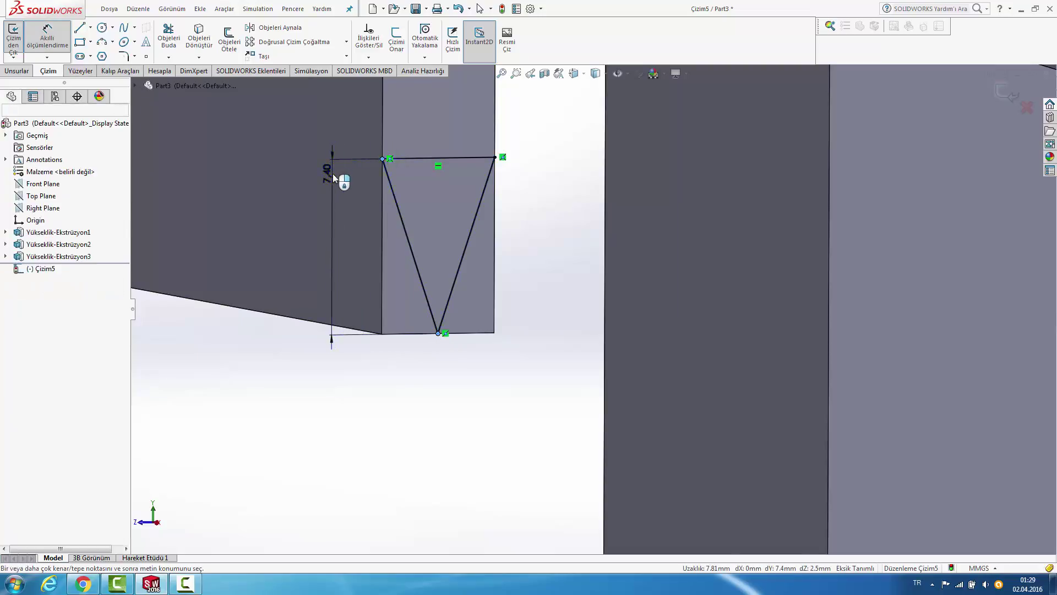
left_click(333, 173)
type("8")
key("Return")
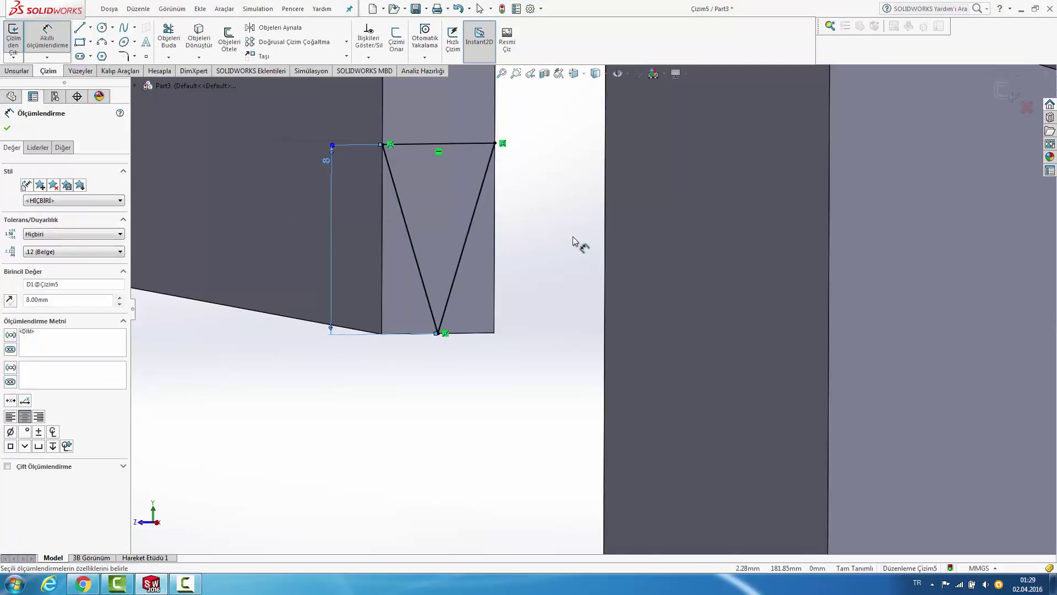
scroll(541, 227, "up", 2)
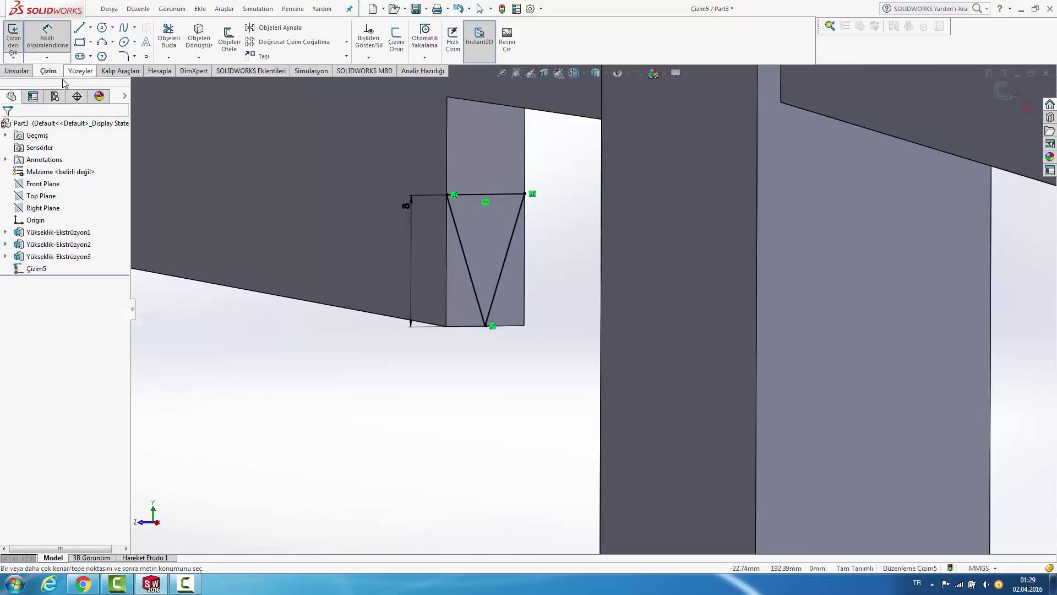
scroll(413, 199, "up", 1)
scroll(534, 213, "up", 3)
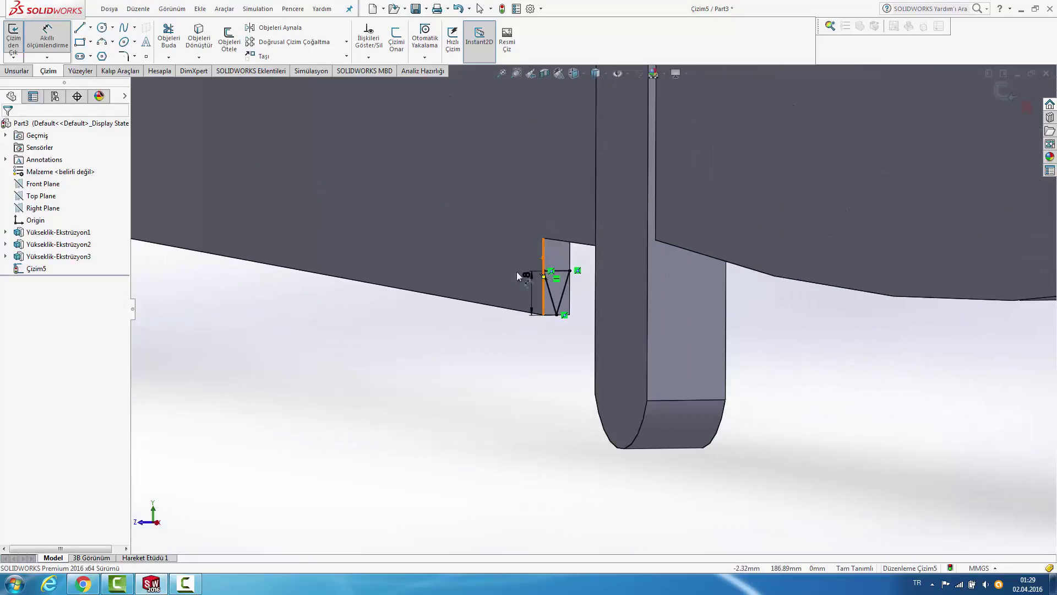
scroll(586, 290, "down", 1)
scroll(580, 286, "down", 1)
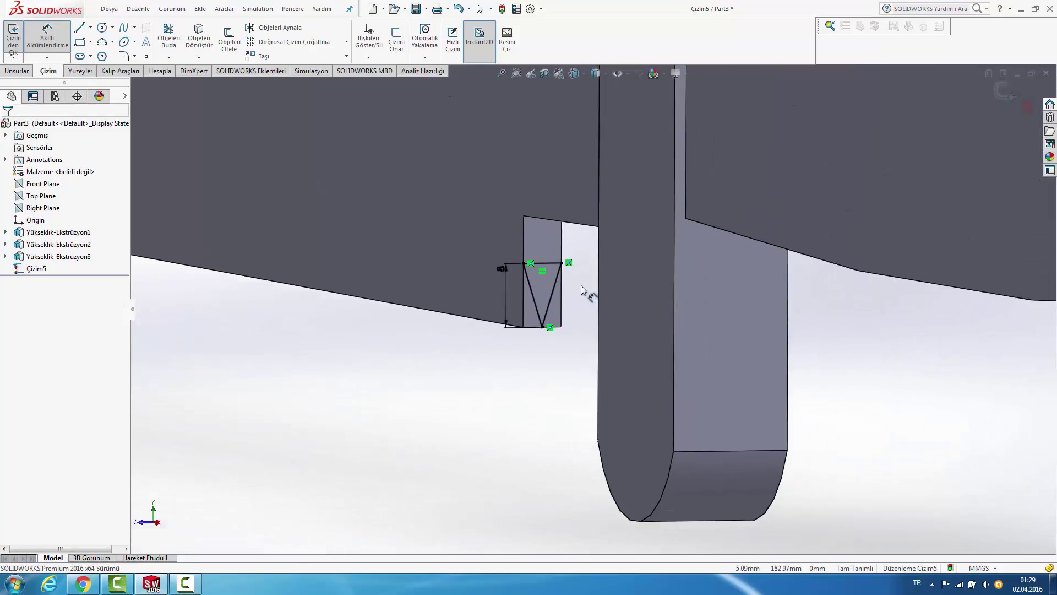
scroll(581, 285, "down", 2)
scroll(573, 270, "down", 2)
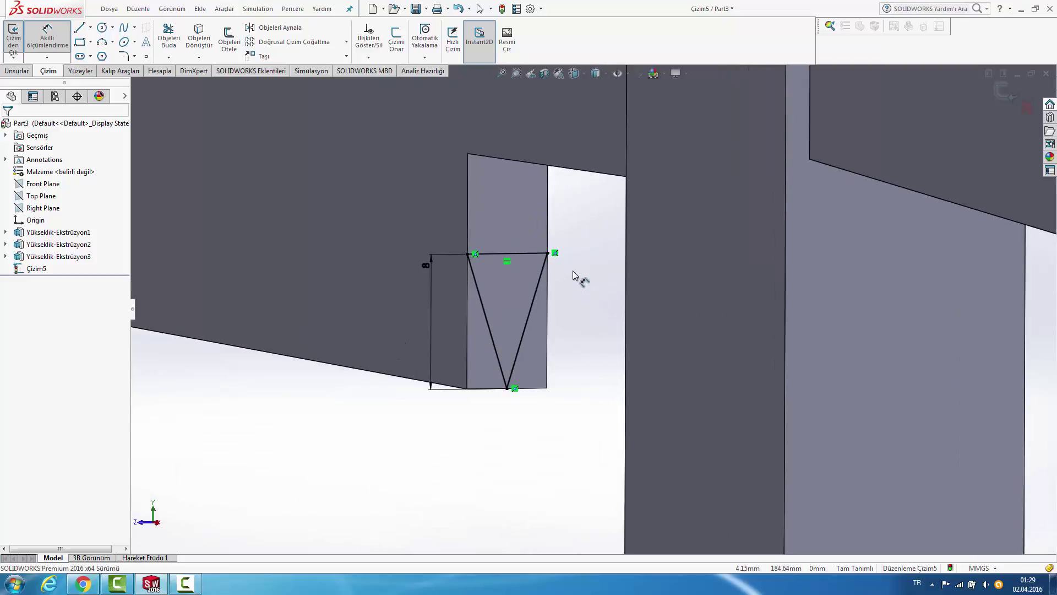
Step: Draw a box outline with left, bottom and right sides around the V notch
left_click(80, 28)
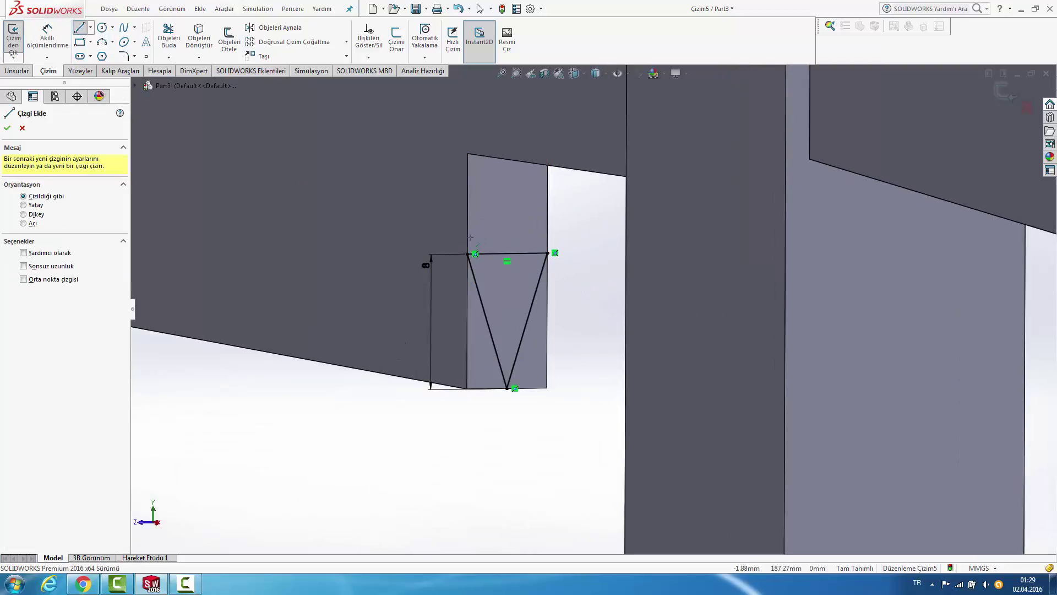
left_click(431, 254)
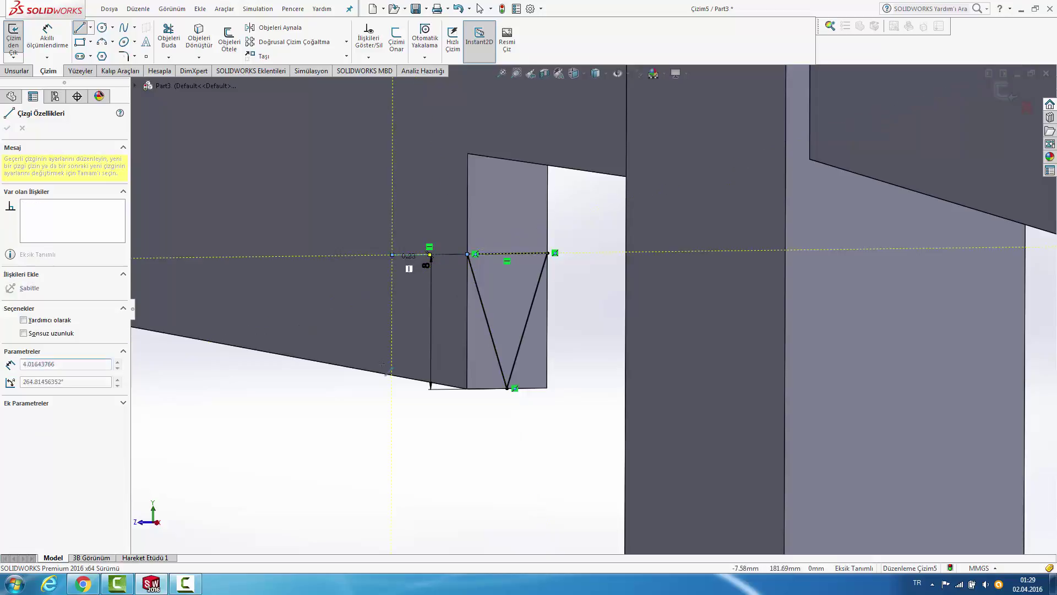
left_click(392, 254)
left_click(385, 464)
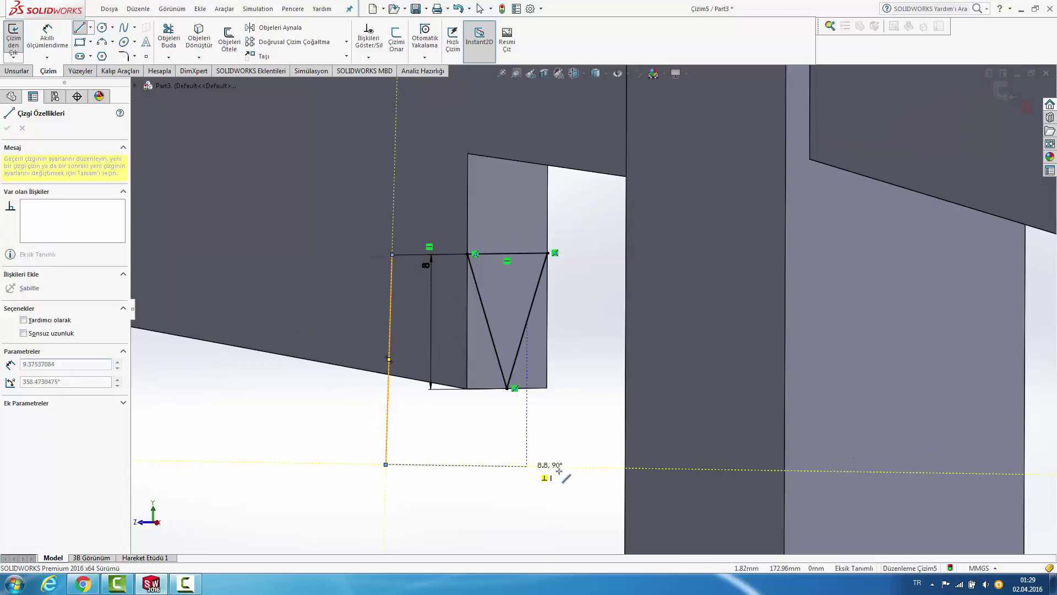
left_click(608, 468)
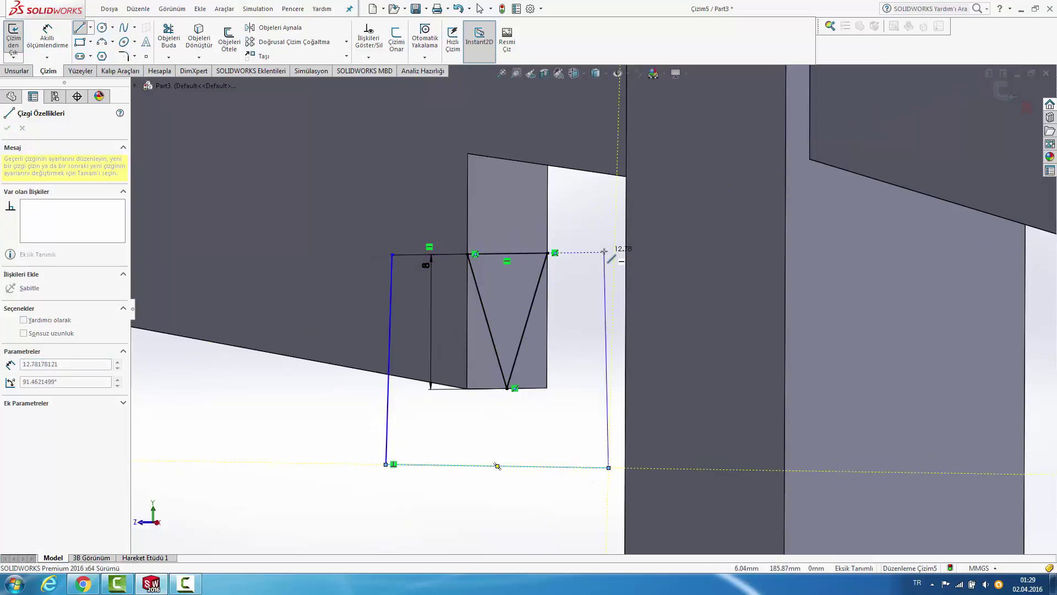
left_click(604, 252)
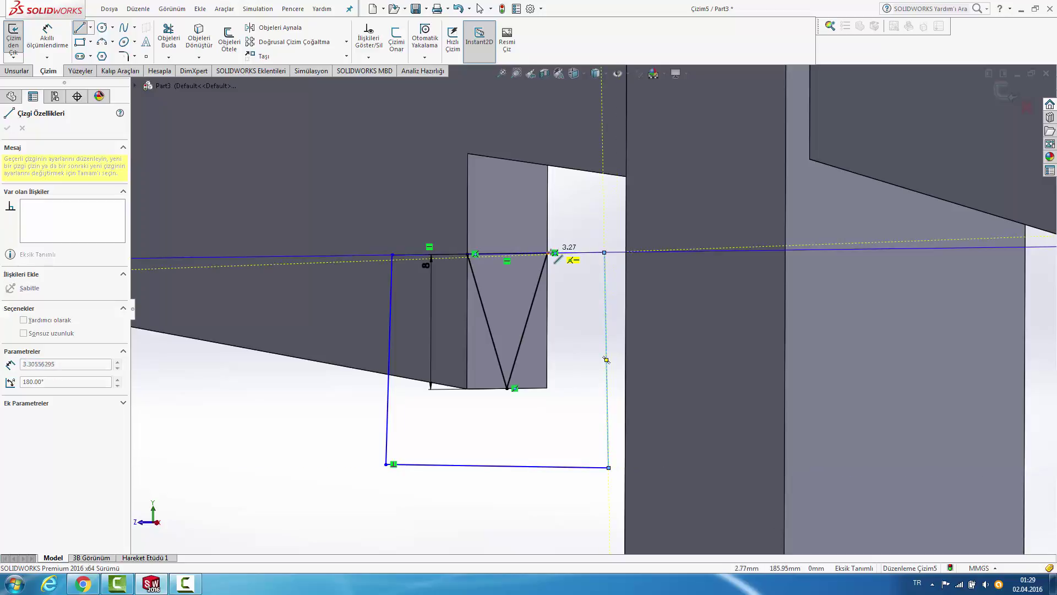
left_click(548, 253)
key("Escape")
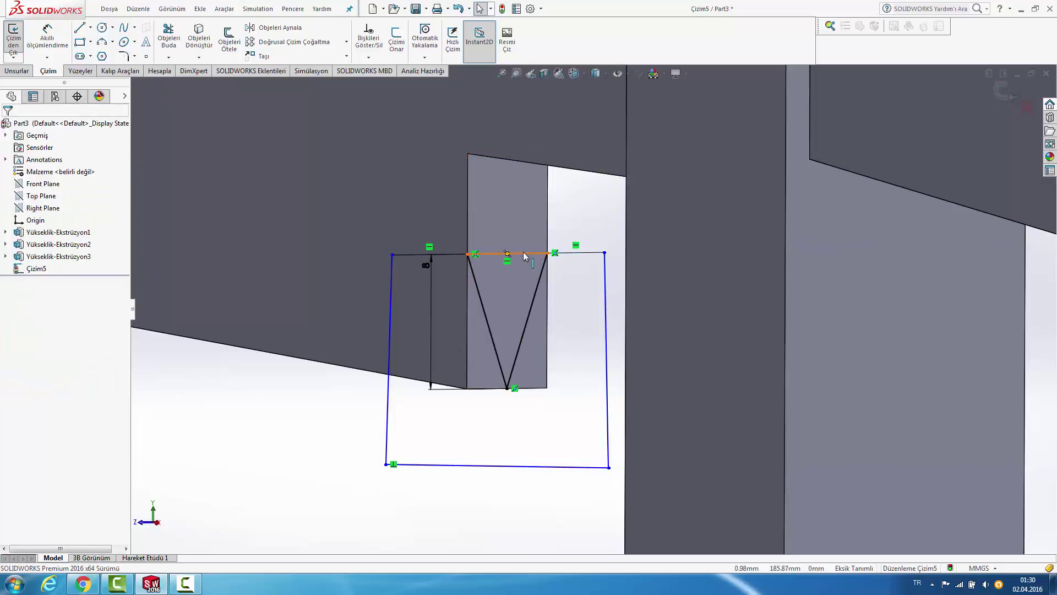
Step: Delete the extra top line across the V notch and exit sketch Çizim5
left_click(522, 252)
key("Delete")
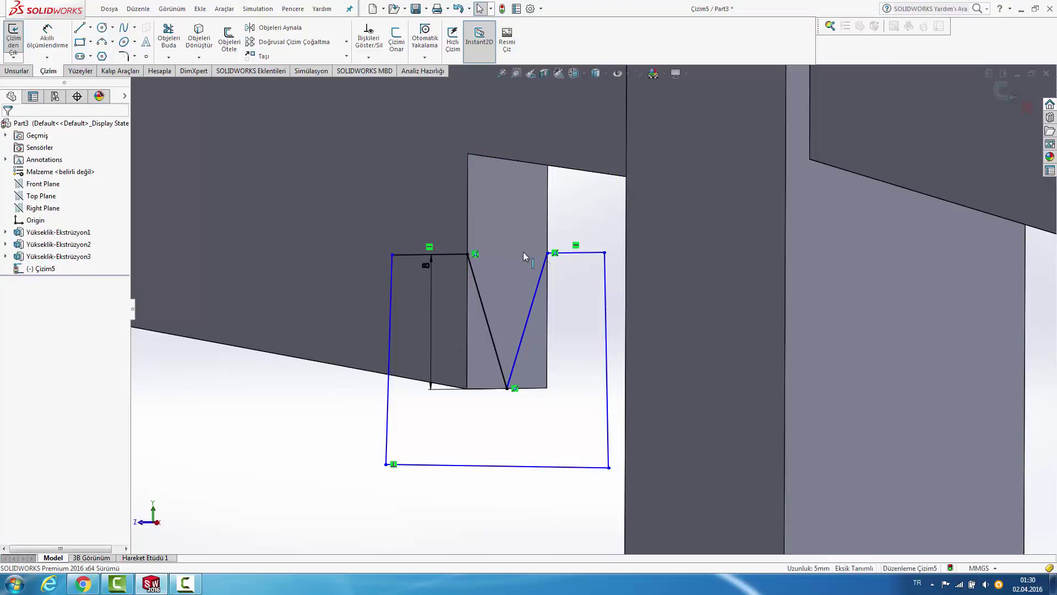
scroll(592, 308, "up", 3)
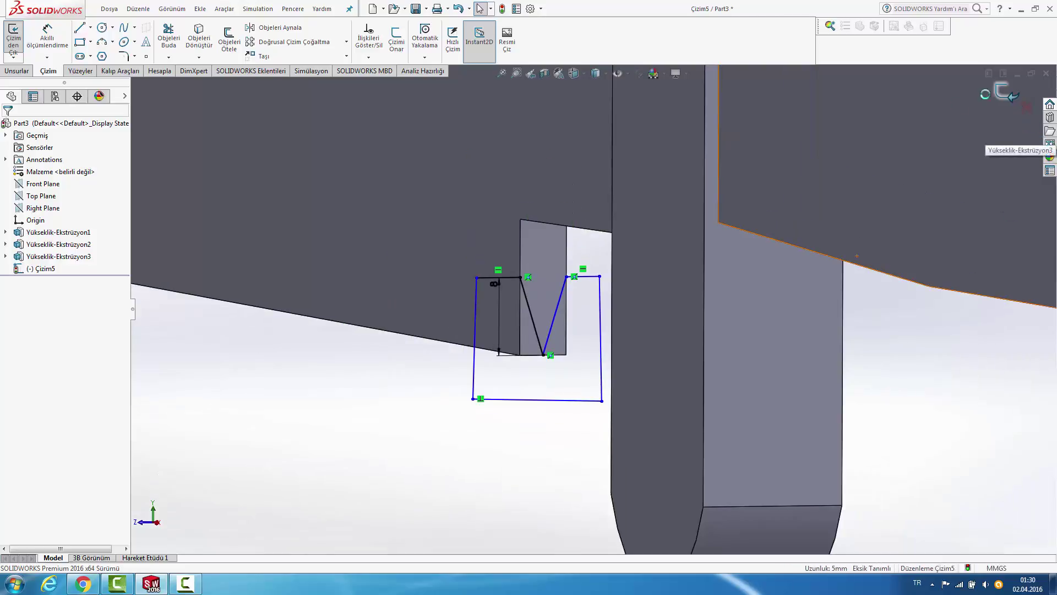
left_click(1003, 91)
Step: Orbit and zoom out to see the whole knife, tip to handle, with the notch sketch
middle_click_drag(728, 227, 635, 293)
mouse_move(488, 367)
middle_mouse_down()
mouse_move(455, 377)
mouse_move(508, 314)
mouse_move(528, 310)
middle_mouse_up()
scroll(527, 310, "up", 3)
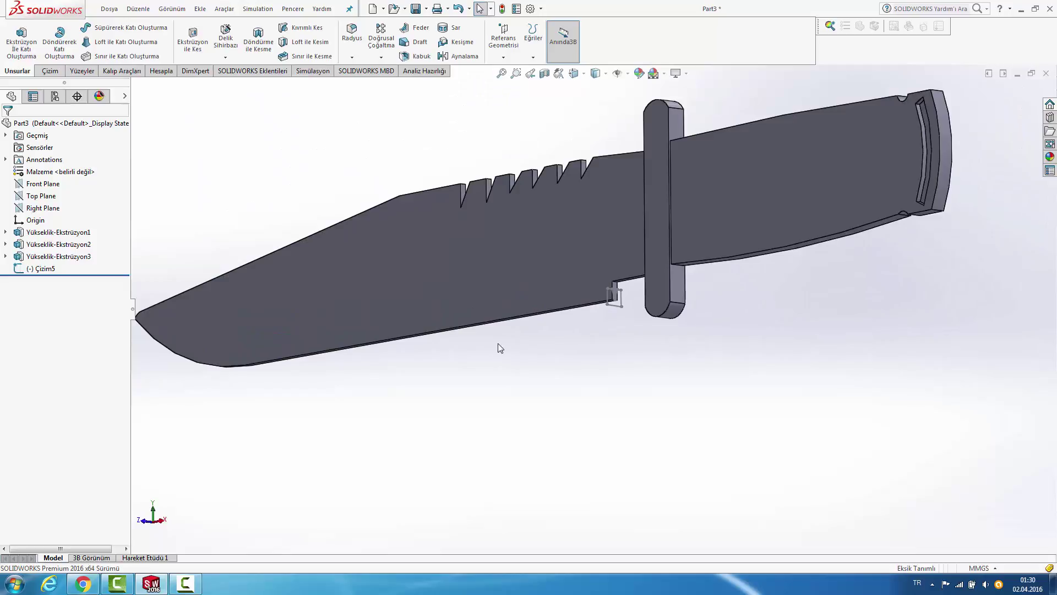
mouse_move(499, 348)
middle_mouse_down()
mouse_move(508, 302)
mouse_move(533, 276)
mouse_move(527, 312)
mouse_move(543, 224)
mouse_move(596, 296)
middle_mouse_up()
scroll(600, 295, "down", 4)
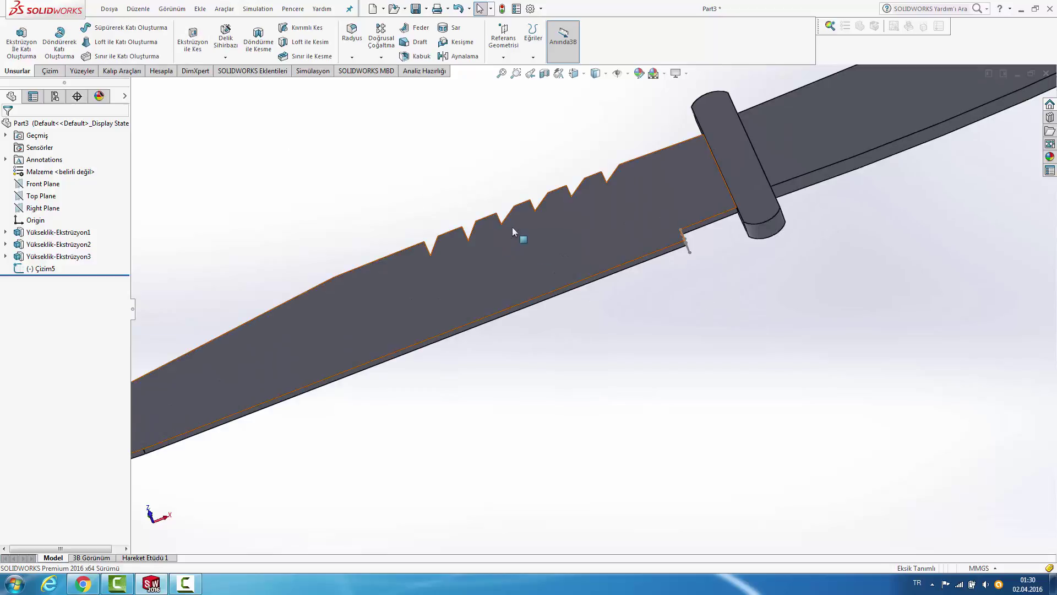
scroll(654, 286, "up", 2)
scroll(653, 284, "up", 1)
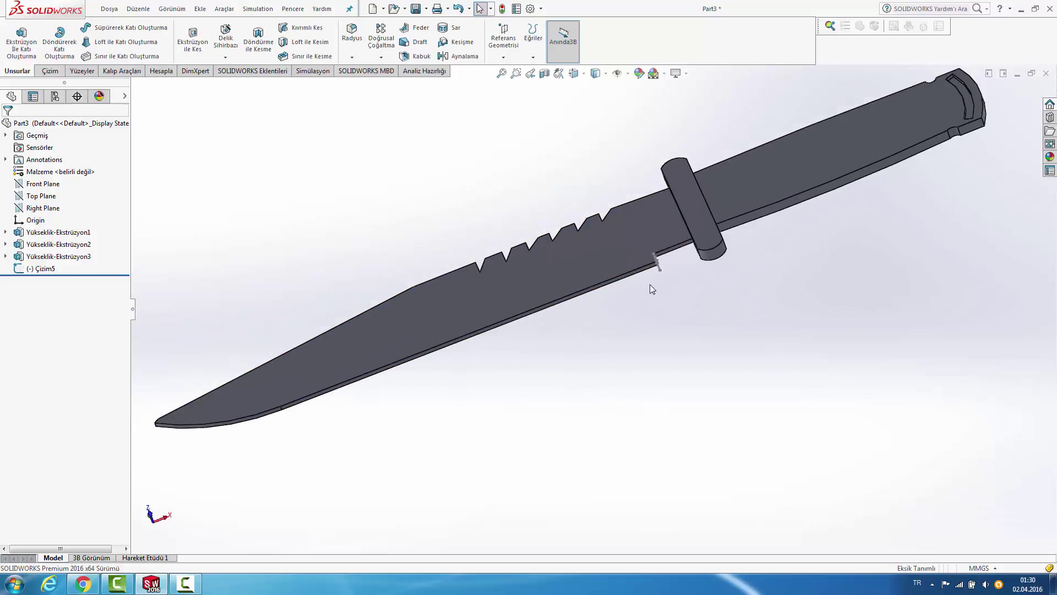
Step: Sketch Çizim6 on the blade face by converting the lower cutting edge and tip edges
left_click(621, 270)
left_click(660, 236)
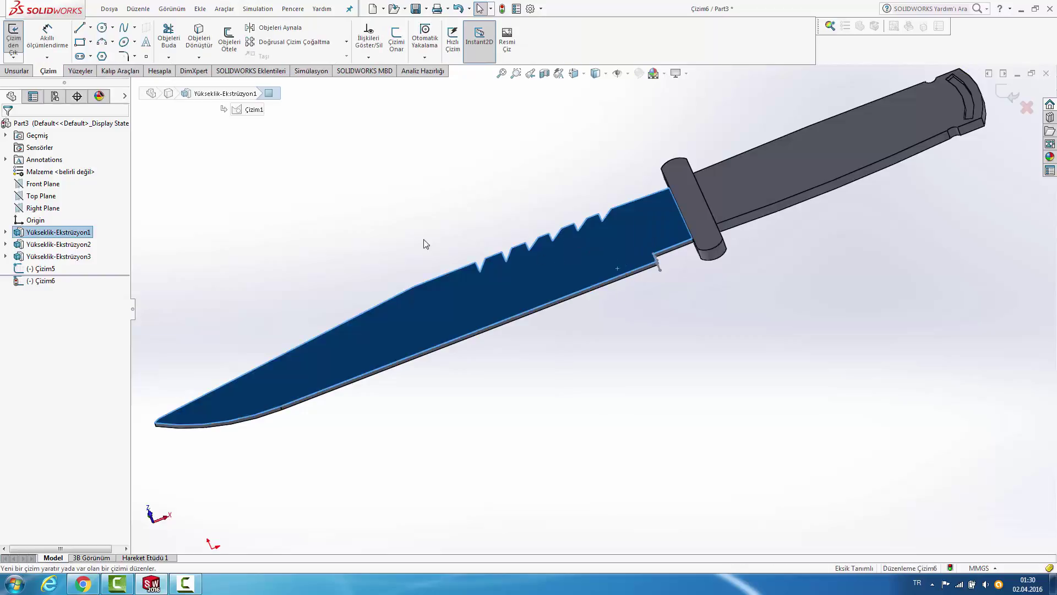
left_click(456, 340)
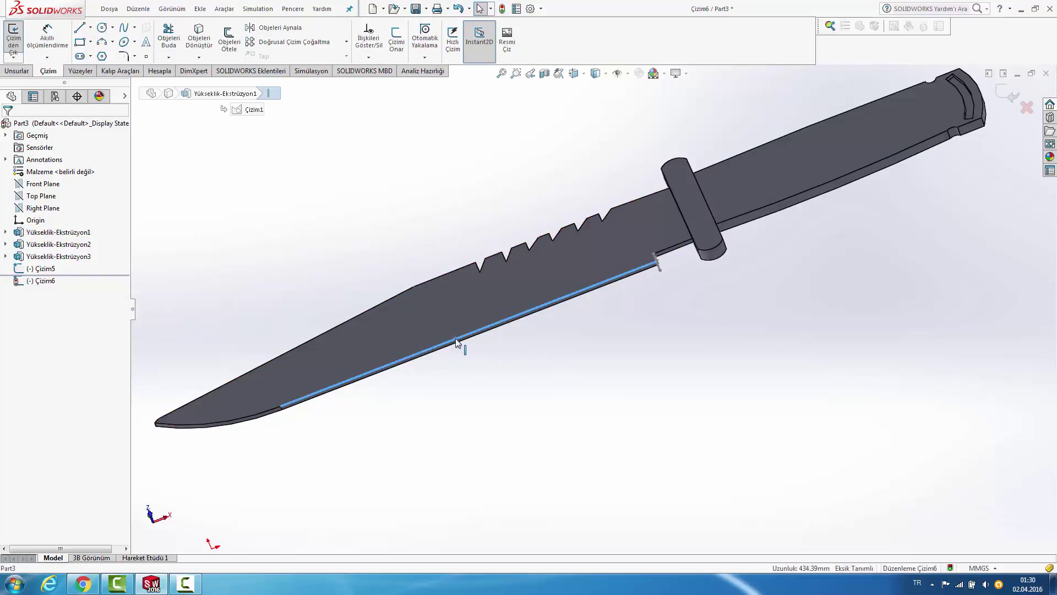
left_click(263, 413, "ctrl")
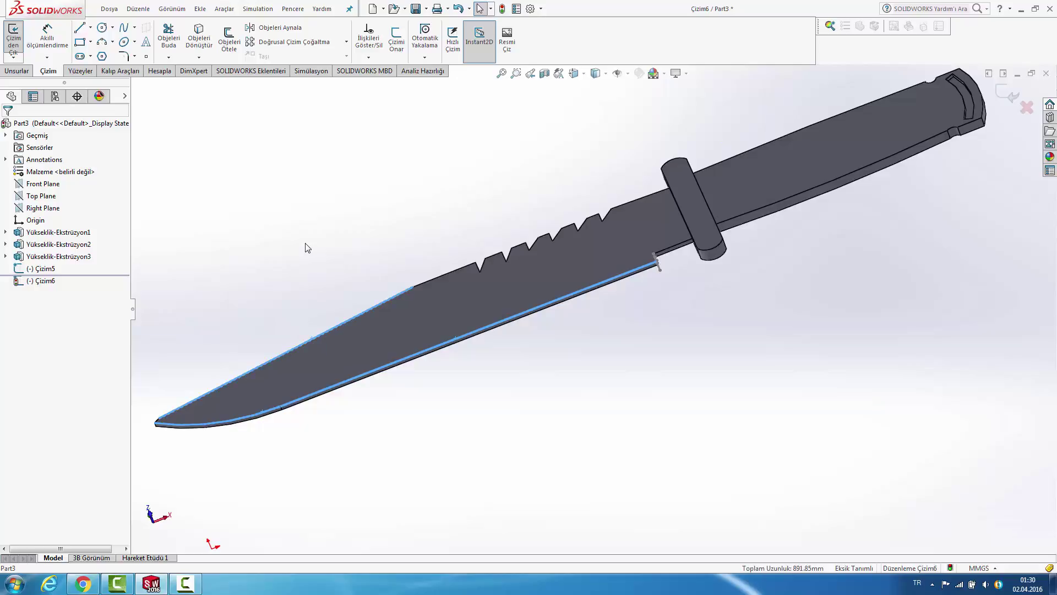
scroll(235, 422, "down", 3)
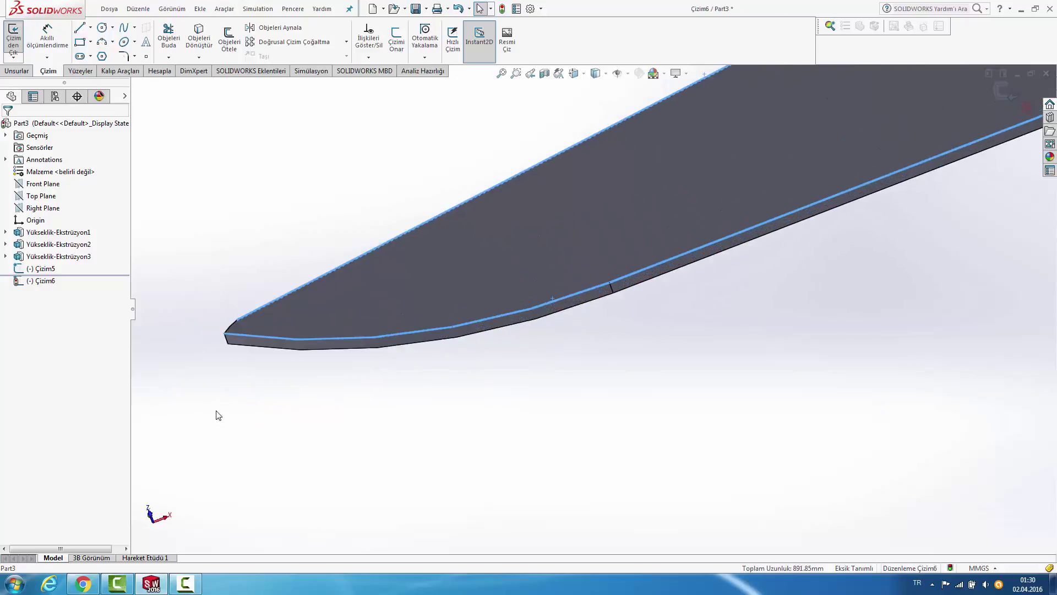
scroll(276, 289, "down", 3)
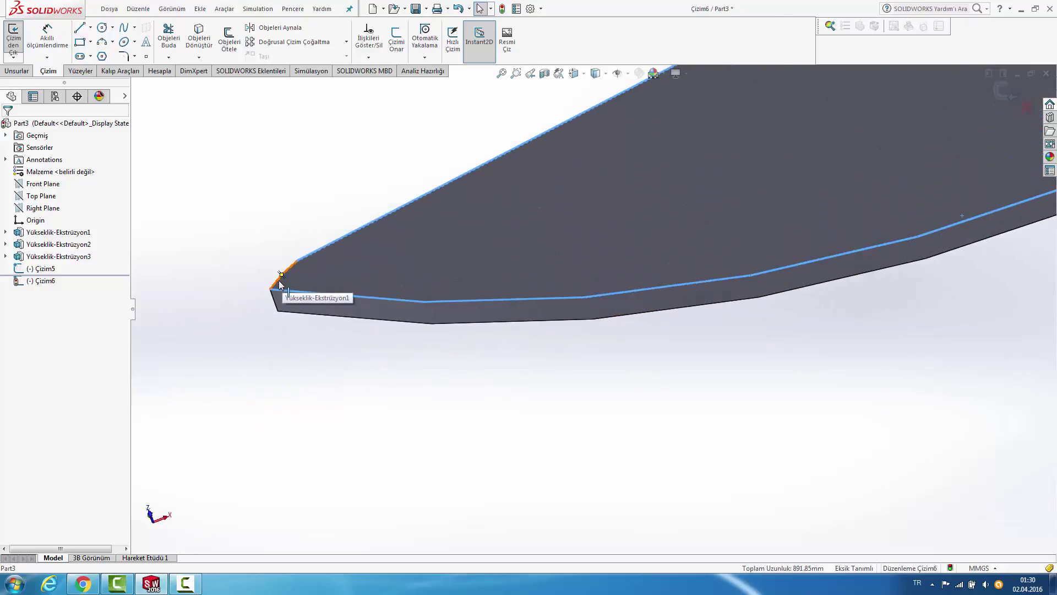
left_click(279, 282, "ctrl")
scroll(422, 141, "up", 3)
scroll(887, 166, "up", 2)
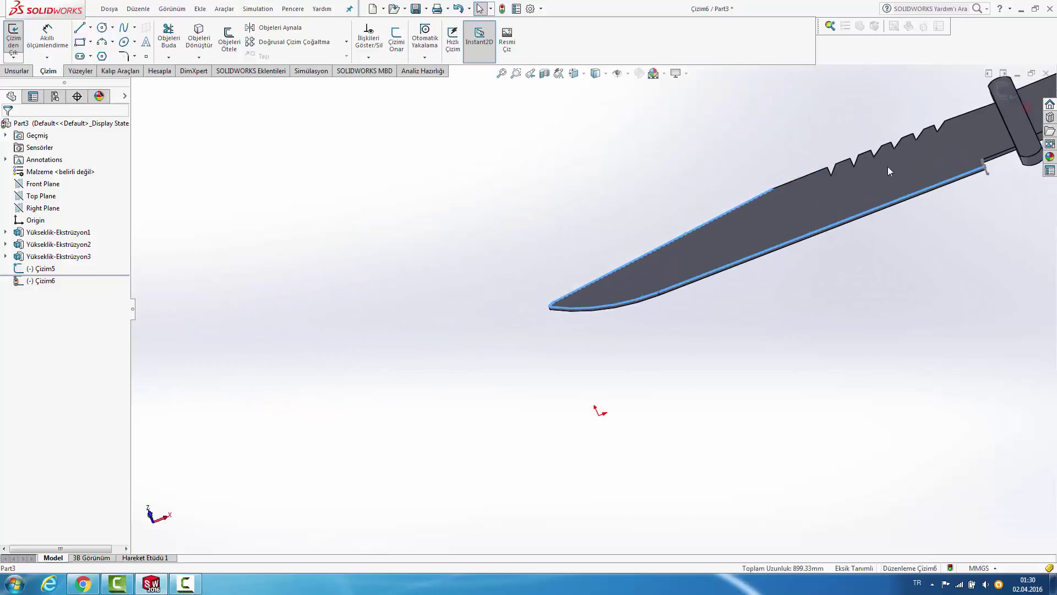
scroll(887, 166, "down", 3)
left_click(199, 39)
scroll(953, 116, "up", 3)
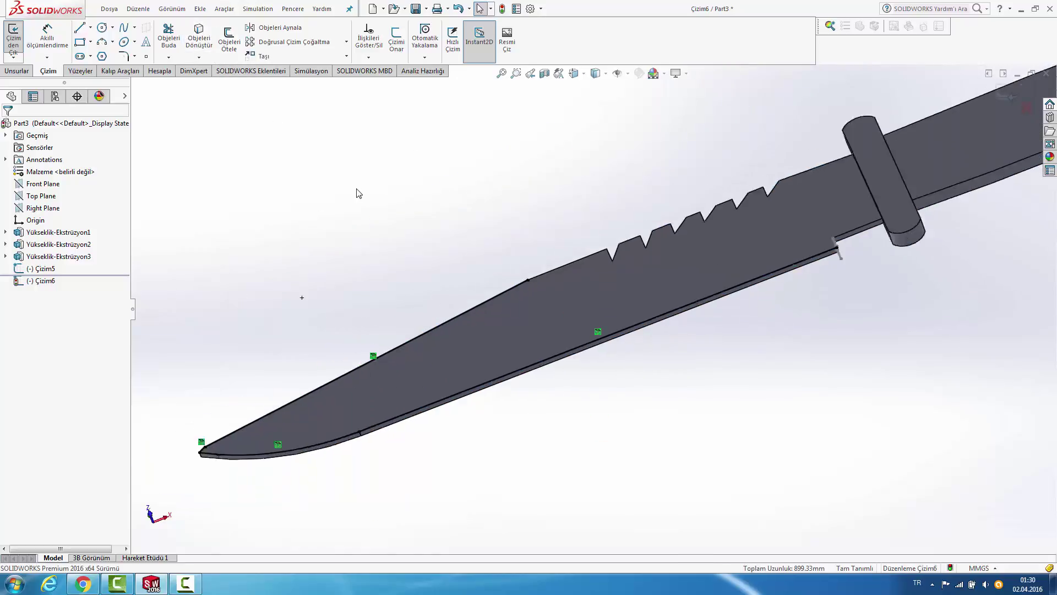
left_click(1006, 91)
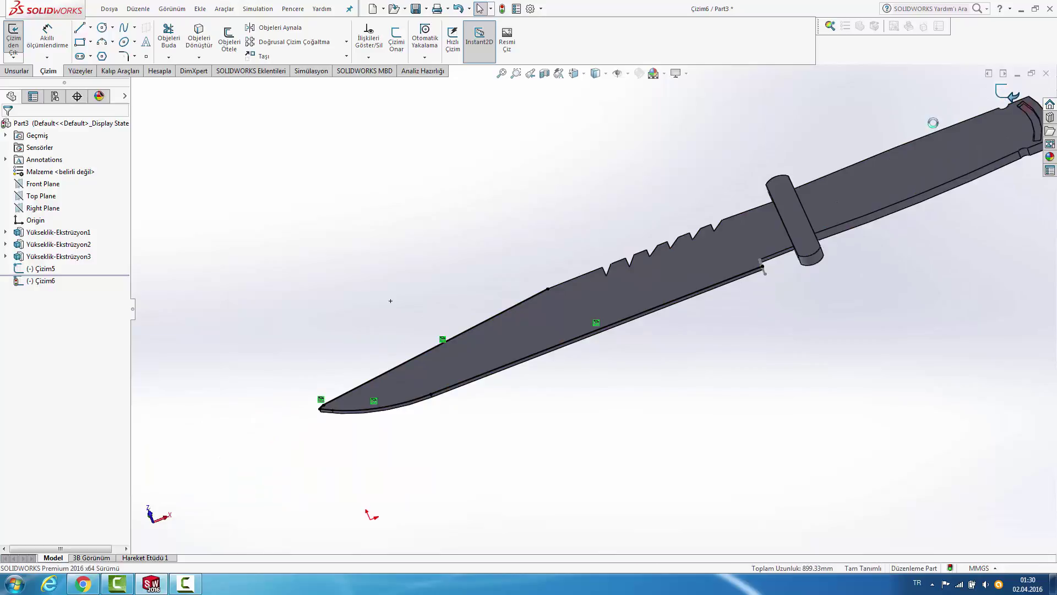
Step: Start a swept cut with Çizim5 as the profile and Çizim6 as the path
left_click(664, 386)
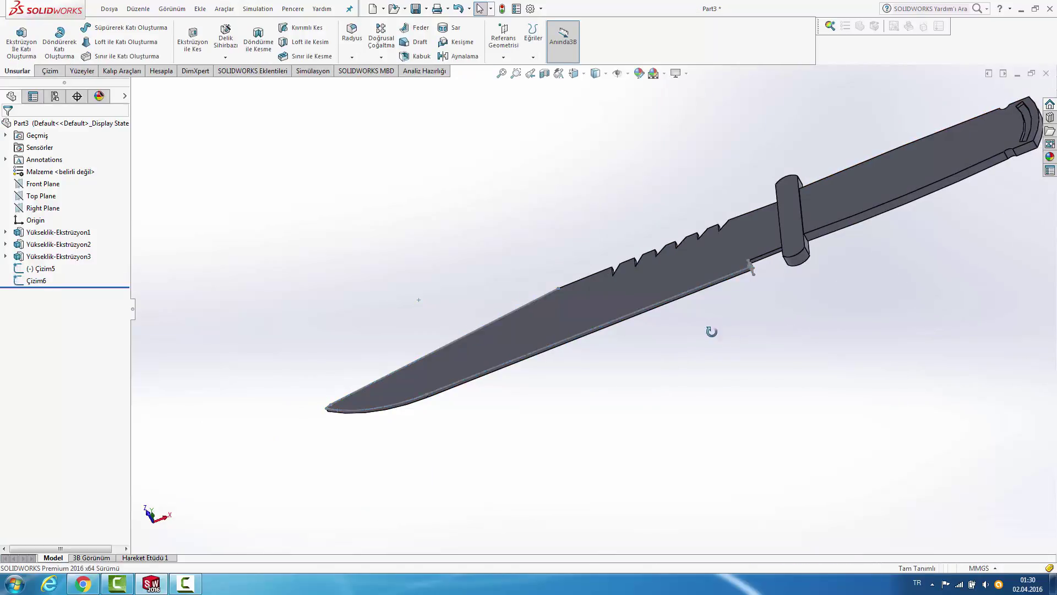
middle_click_drag(709, 330, 696, 371)
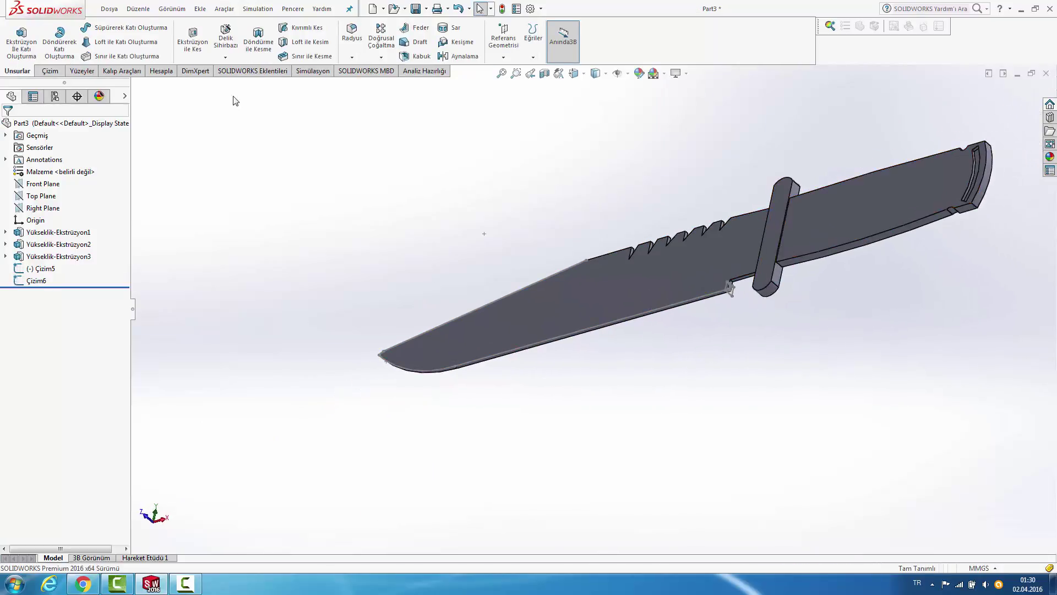
left_click(324, 31)
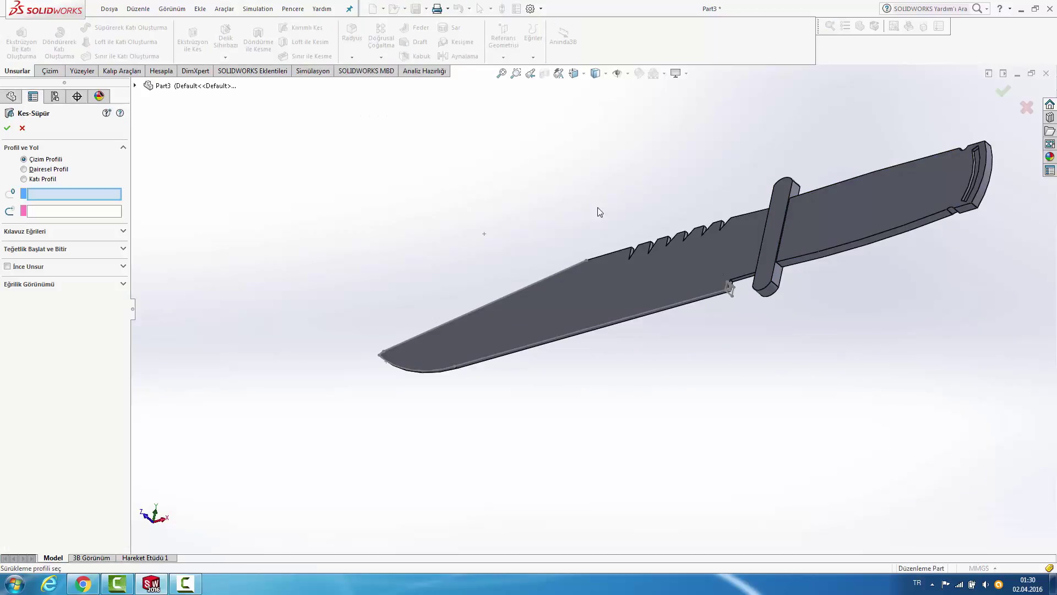
scroll(757, 292, "down", 5)
scroll(716, 293, "down", 2)
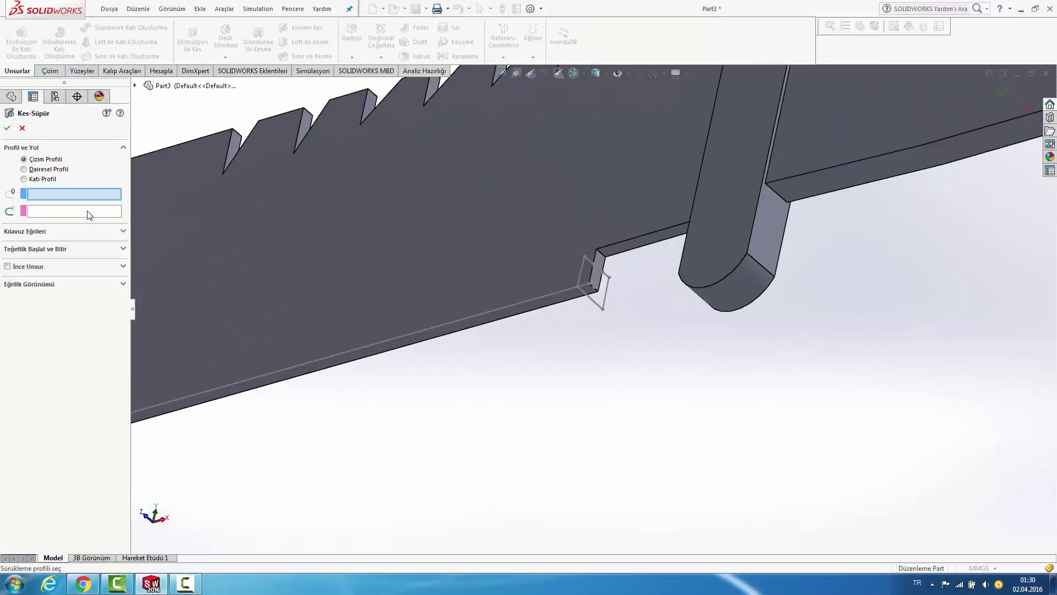
left_click(593, 286)
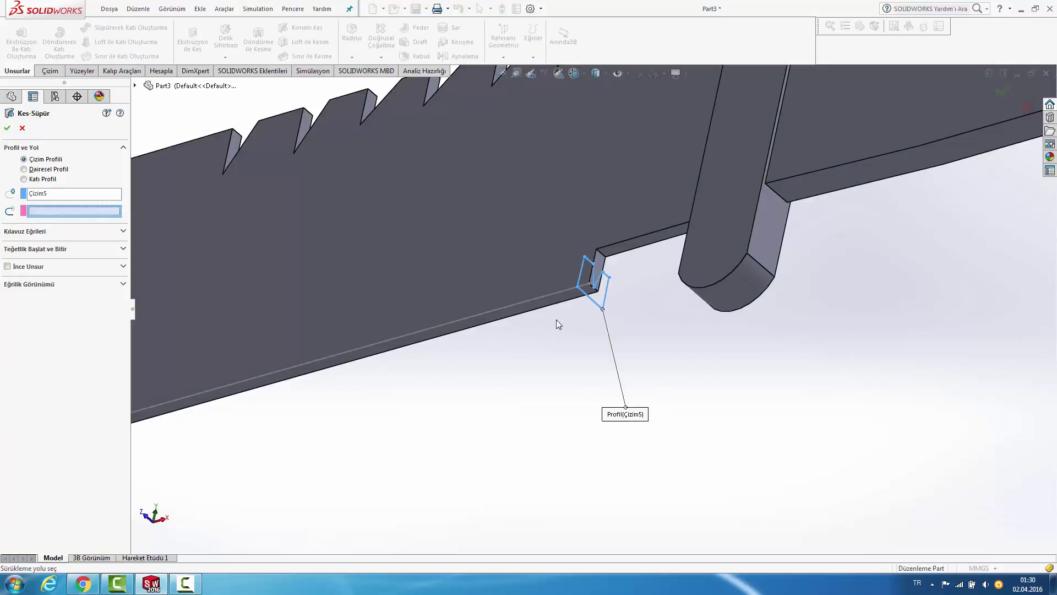
scroll(551, 323, "up", 2)
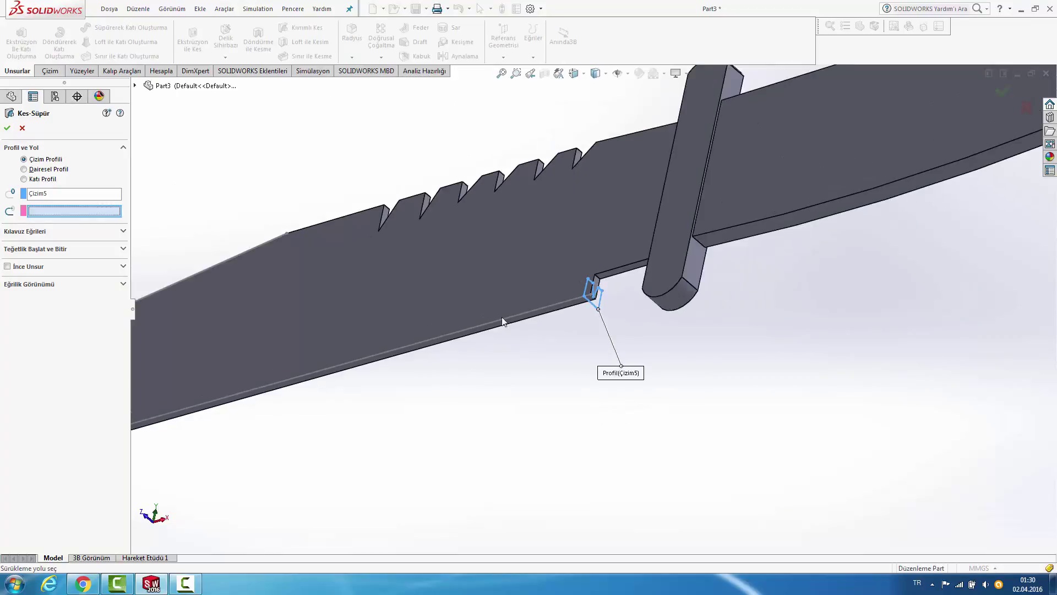
left_click(534, 318)
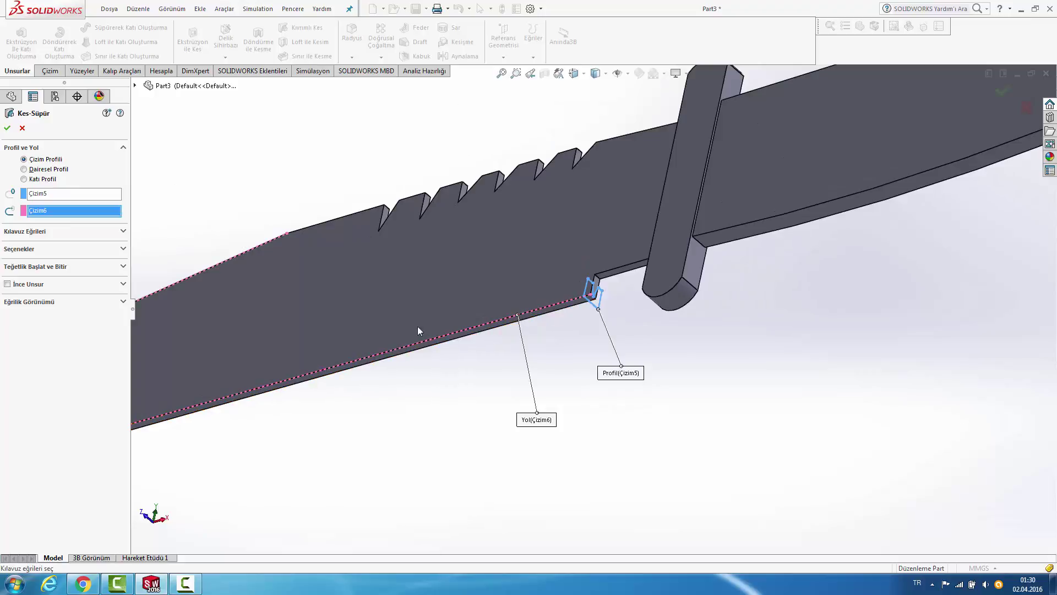
Step: Try Circular and Solid Profile options with the knife body as tool, then return to Sketch Profile
scroll(403, 330, "up", 2)
scroll(403, 330, "up", 2)
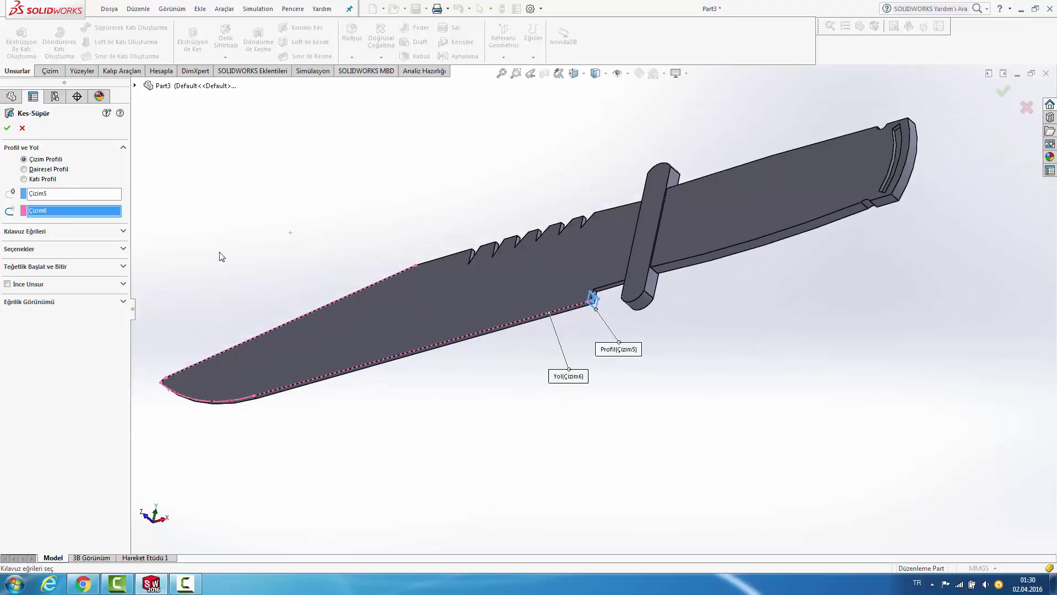
left_click(37, 170)
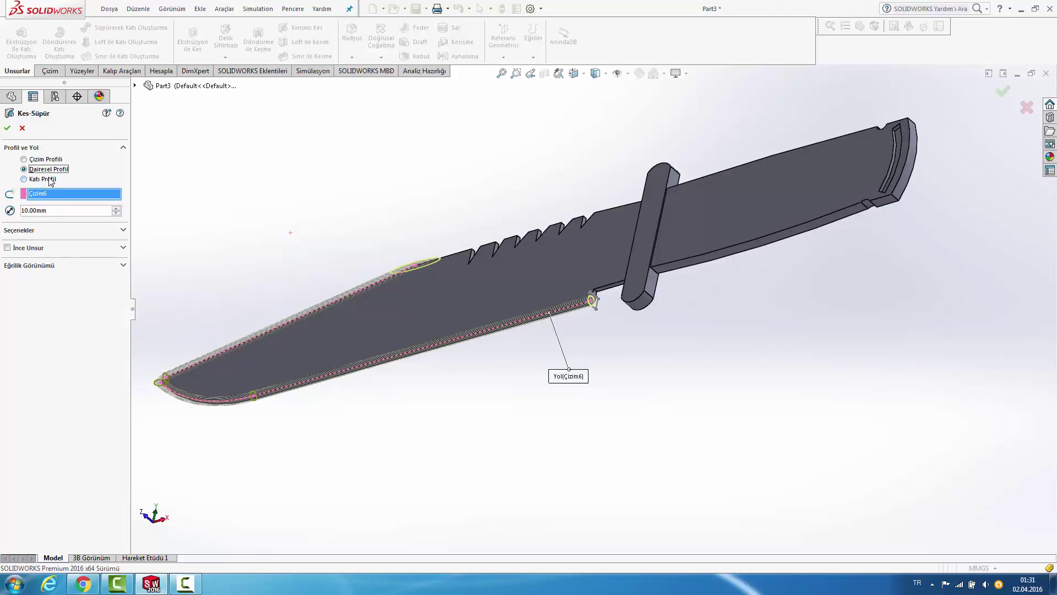
left_click(50, 179)
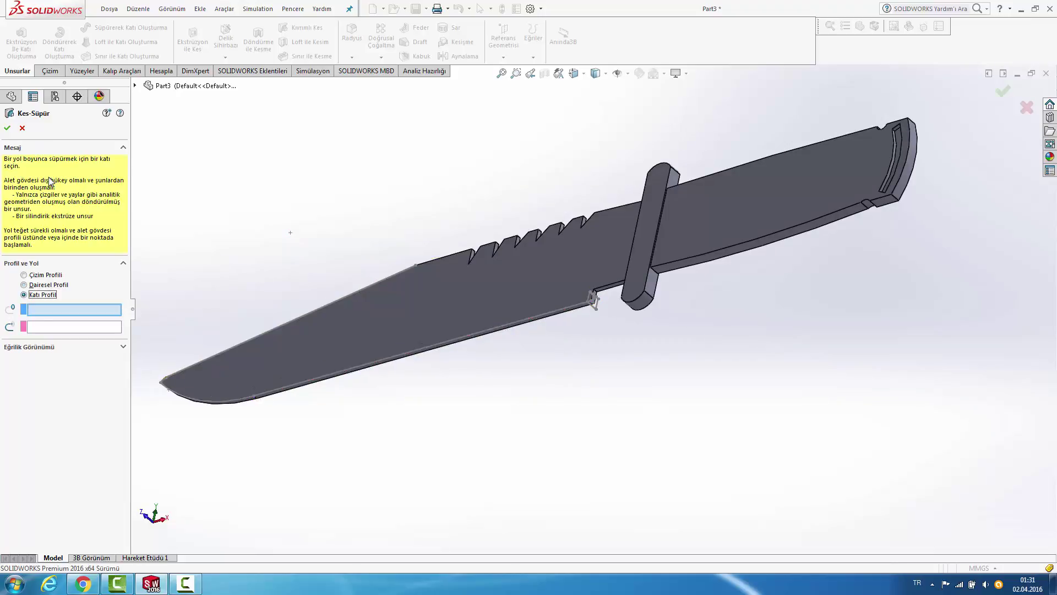
left_click(71, 314)
scroll(593, 306, "down", 2)
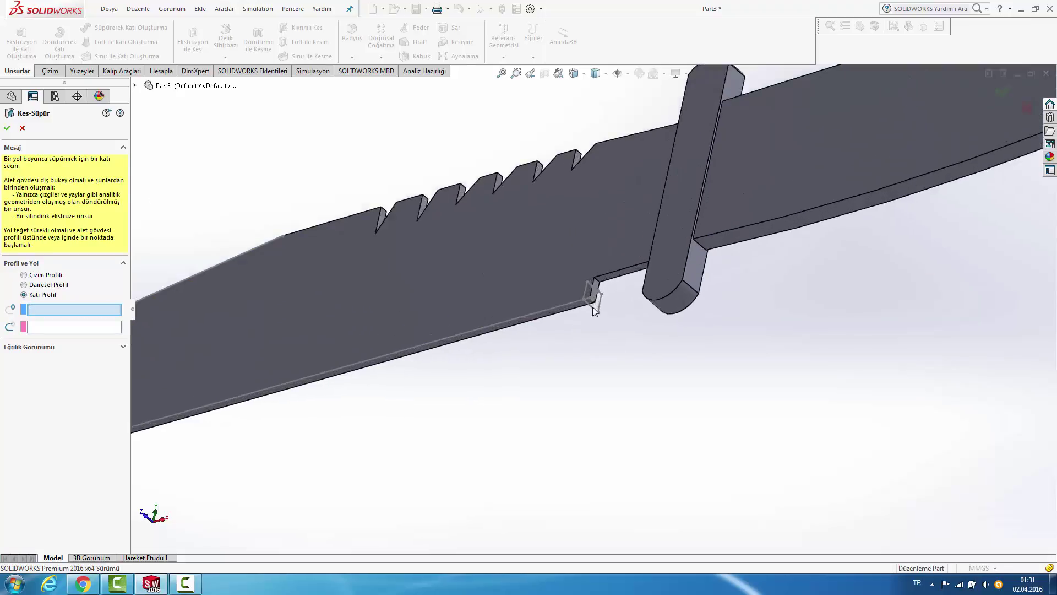
scroll(592, 306, "down", 2)
left_click(589, 298)
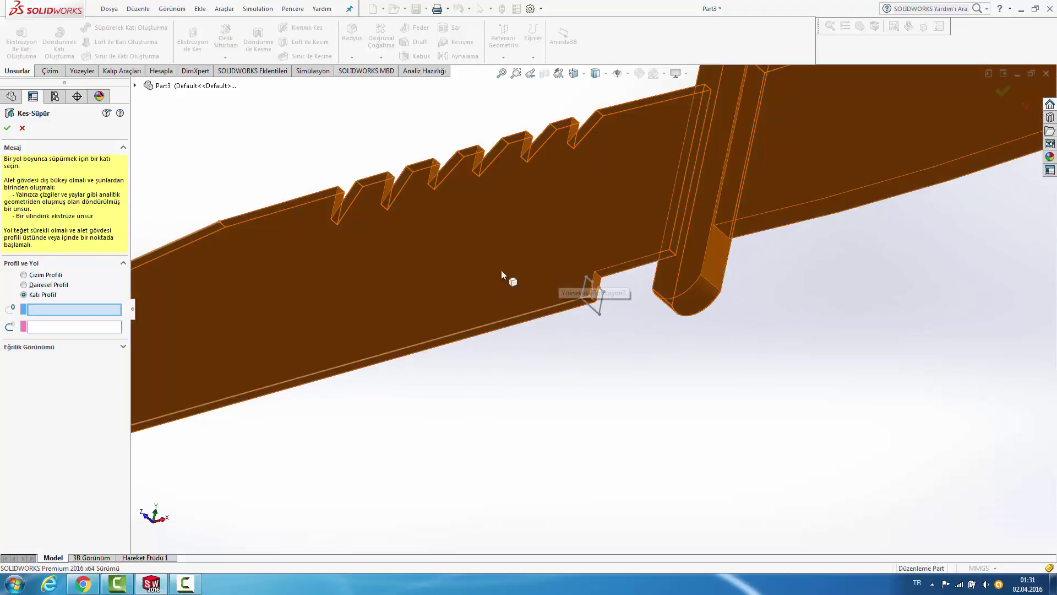
left_click(41, 276)
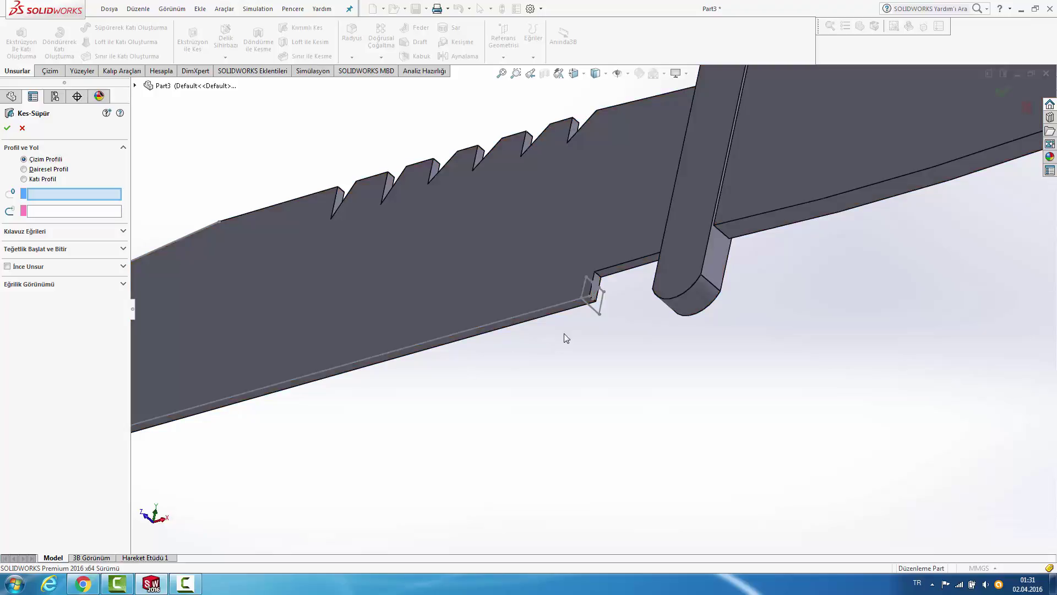
Step: Set Çizim5 as the swept-cut profile and the blade's lower-edge sketch Çizim6 as the path
left_click(592, 314)
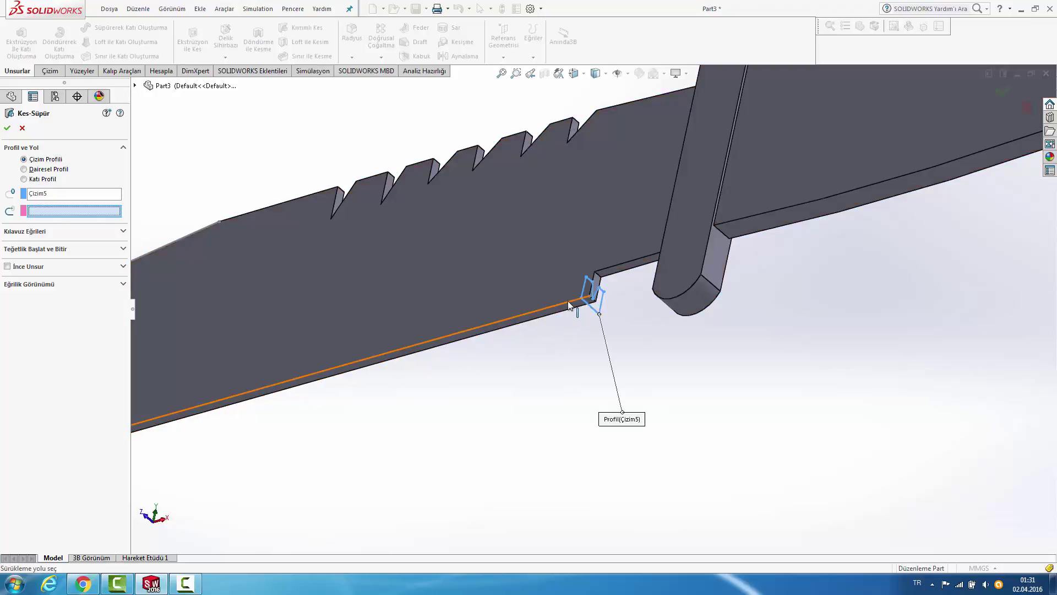
left_click(522, 313)
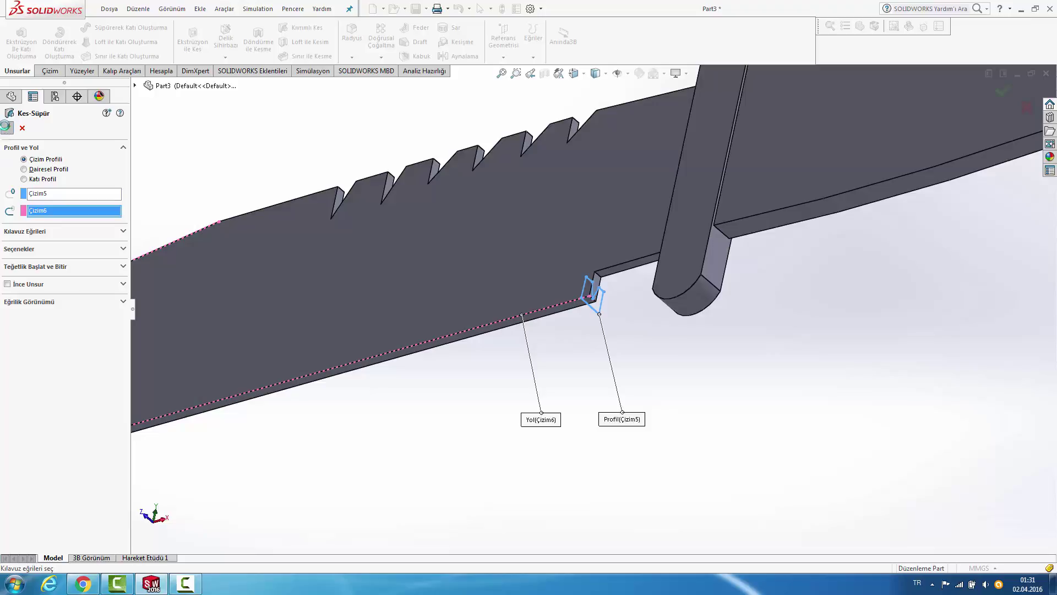
left_click(7, 127)
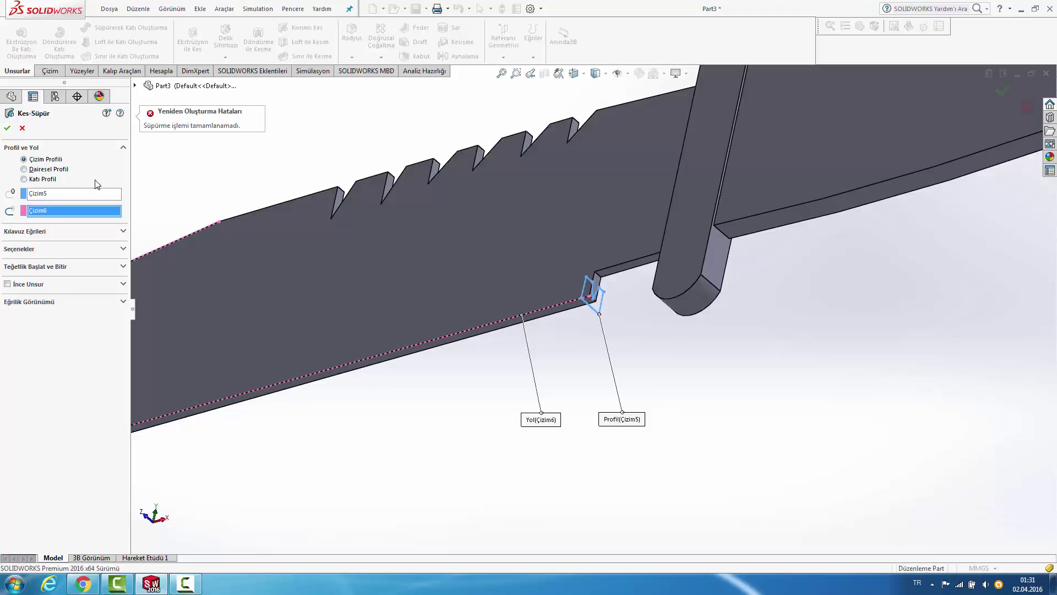
Step: Add a lower blade edge and the curved tip edge as guide curves
left_click(96, 231)
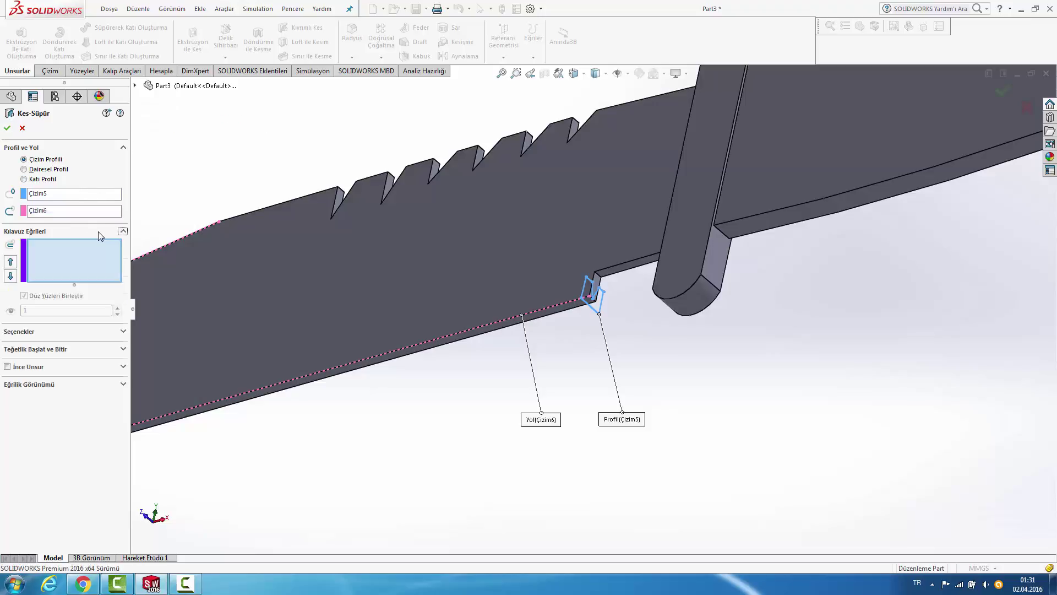
left_click(90, 255)
left_click(508, 332)
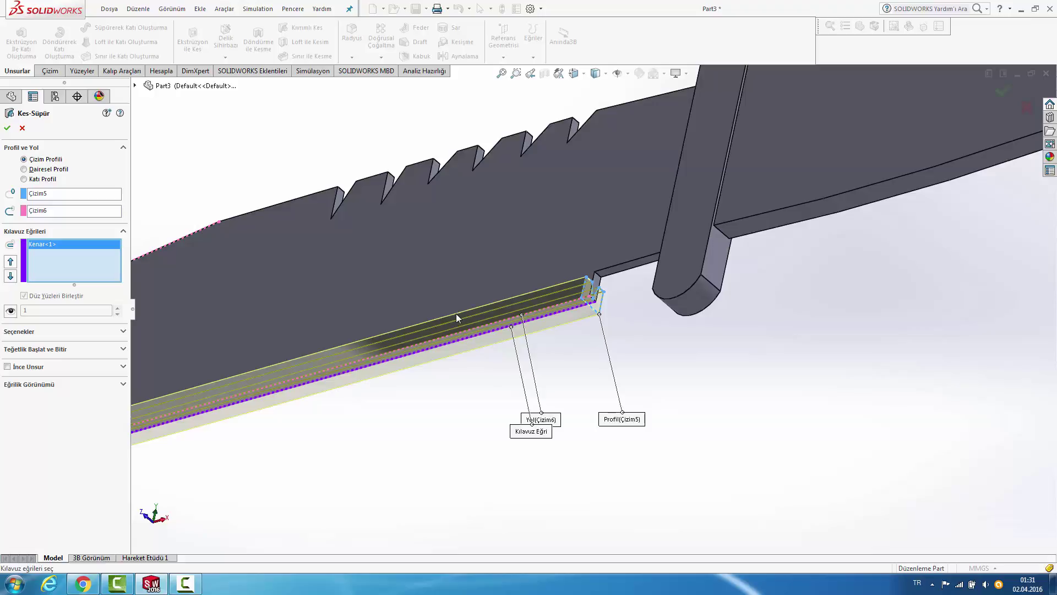
scroll(445, 294, "up", 5)
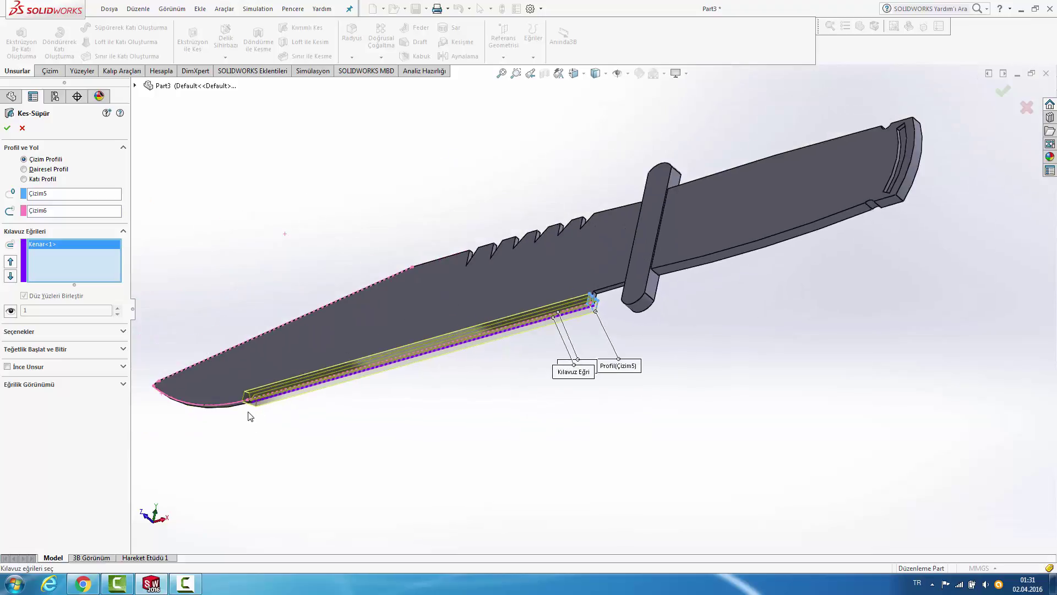
scroll(250, 417, "down", 3)
scroll(314, 372, "down", 3)
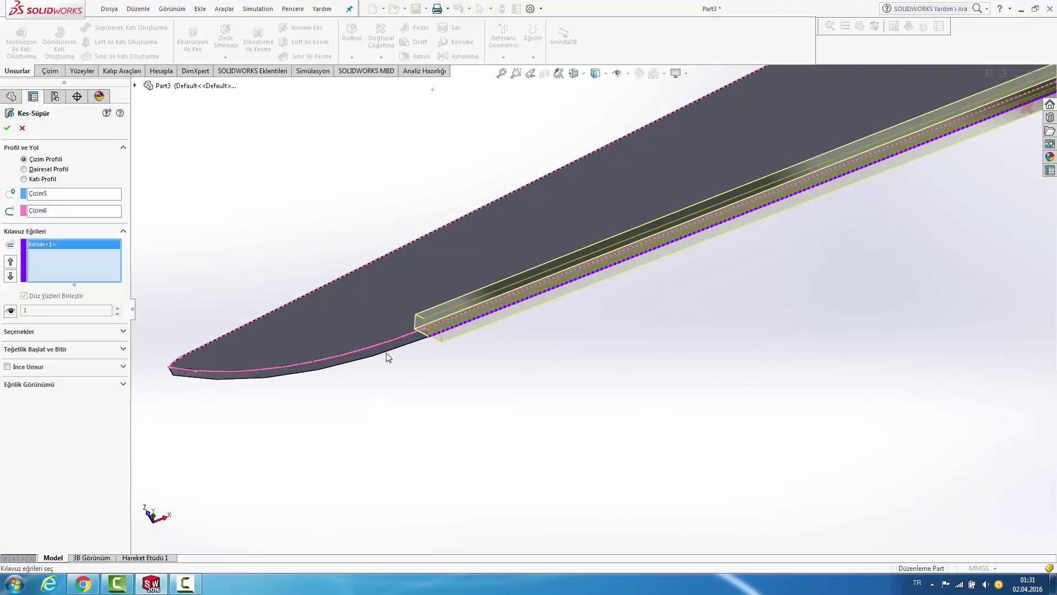
left_click(386, 352)
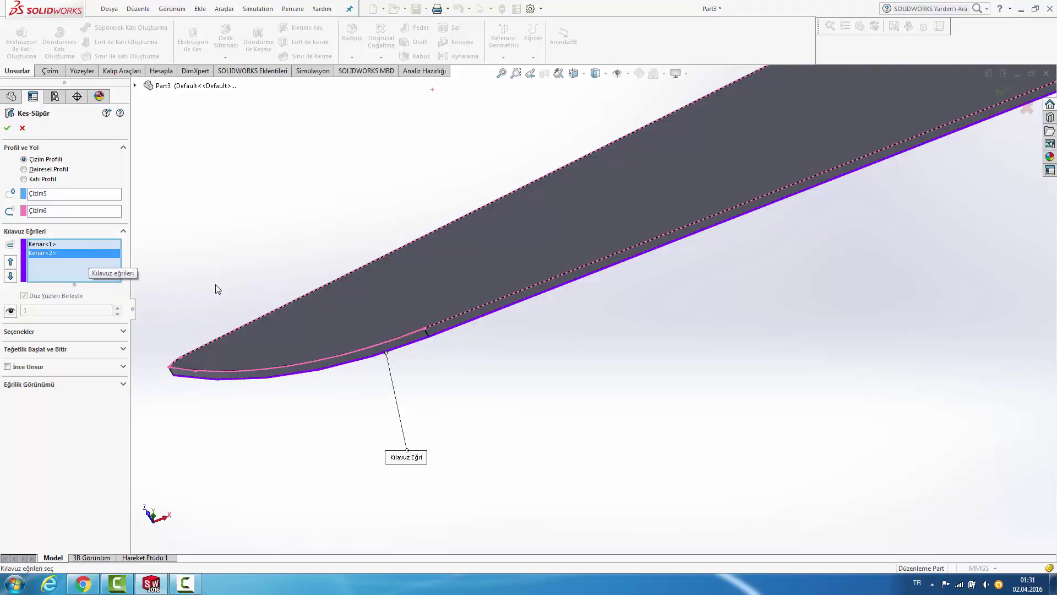
Step: Add two more blade edges, including the long top edge, as guide curves
middle_click_drag(218, 289, 314, 291)
scroll(669, 326, "up", 5)
scroll(717, 306, "up", 3)
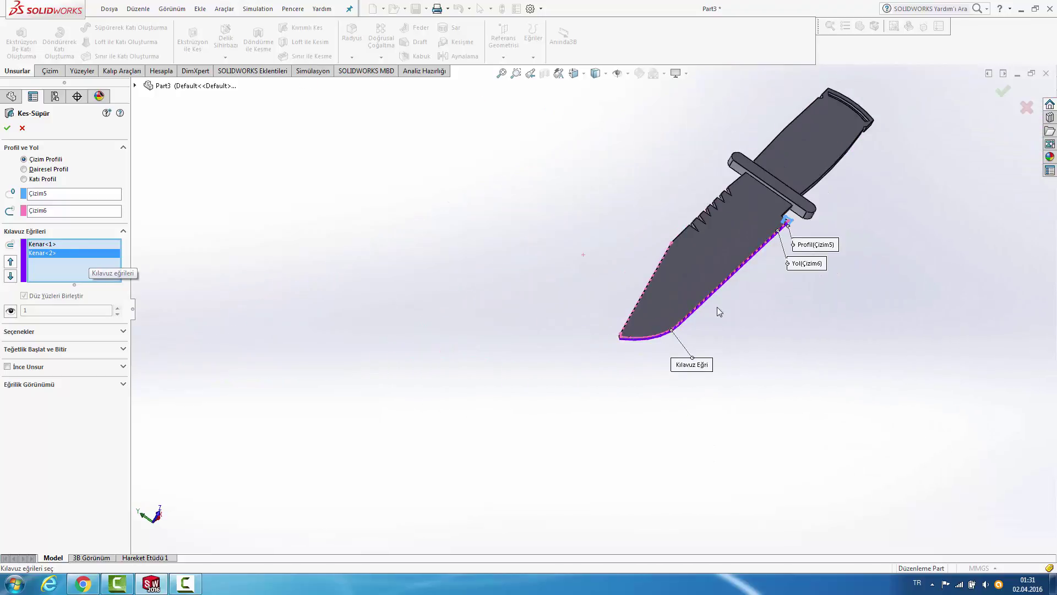
middle_click_drag(717, 306, 800, 274)
scroll(800, 273, "down", 3)
scroll(717, 329, "down", 3)
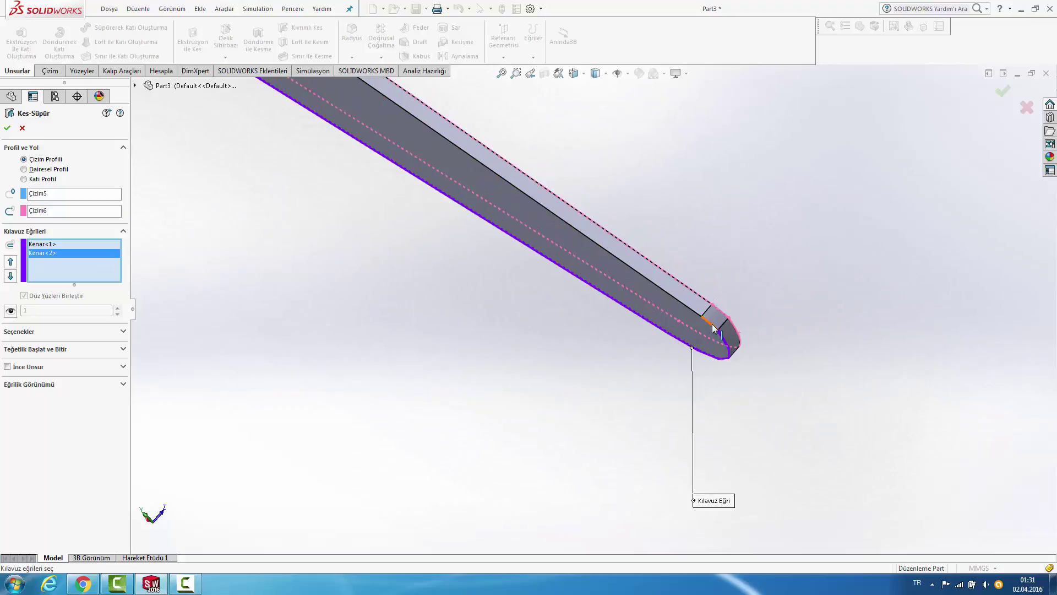
left_click(714, 329)
left_click(697, 309)
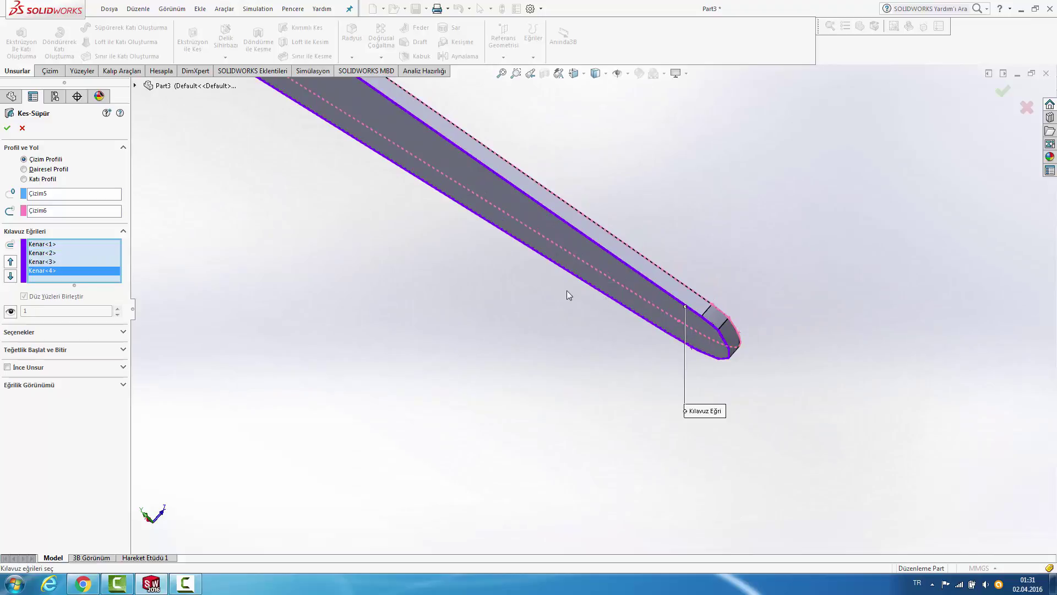
Step: Retry the swept cut, then cancel it after the guide curve error
scroll(569, 295, "up", 3)
middle_click_drag(569, 296, 575, 253)
scroll(576, 253, "up", 2)
scroll(576, 253, "down", 3)
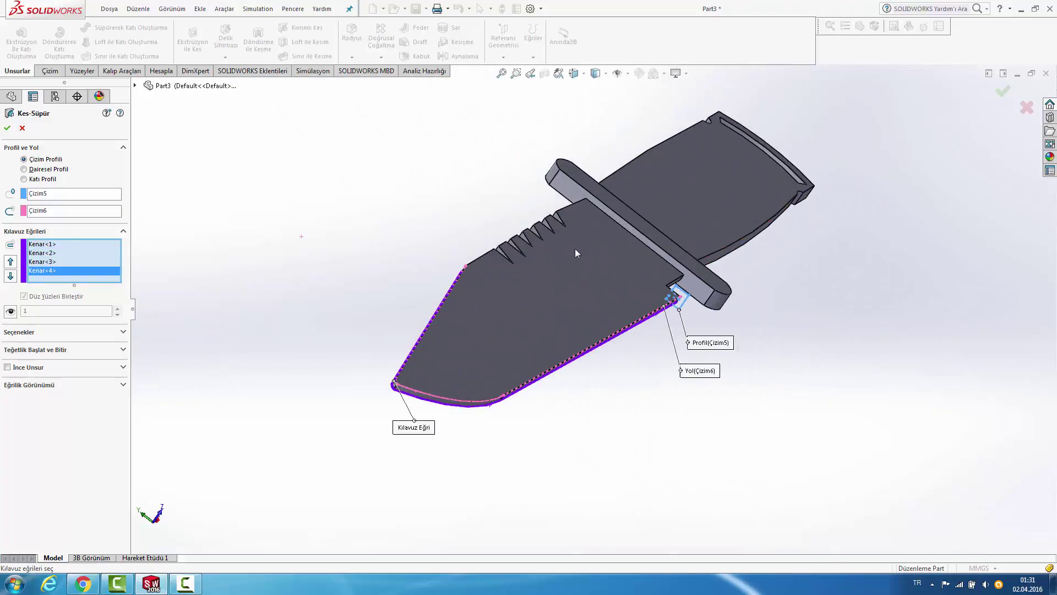
left_click(7, 130)
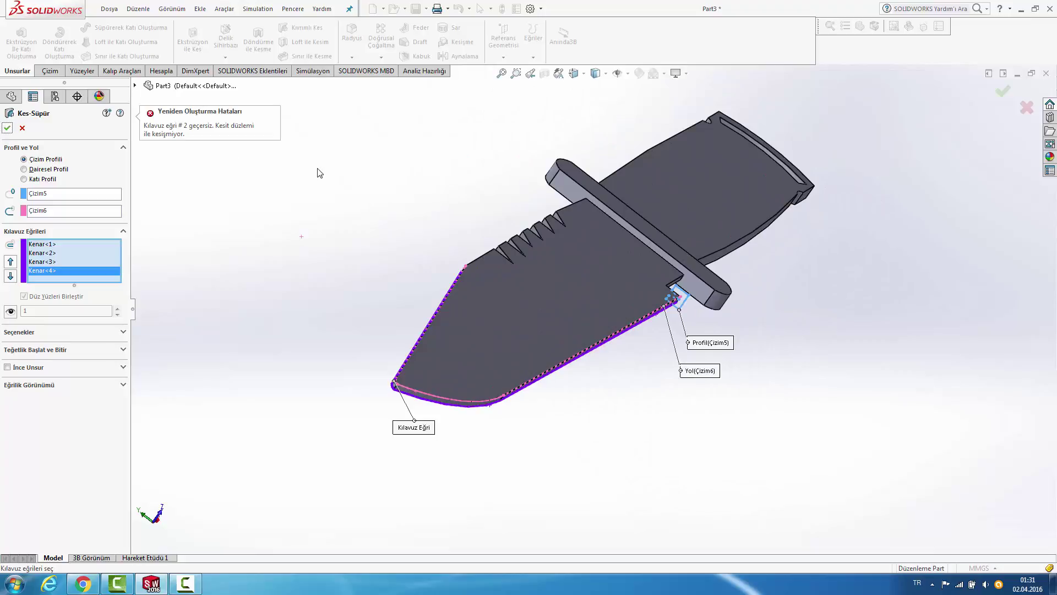
left_click(21, 131)
Step: Delete the Çizim6 path sketch from the feature tree
left_click(302, 224)
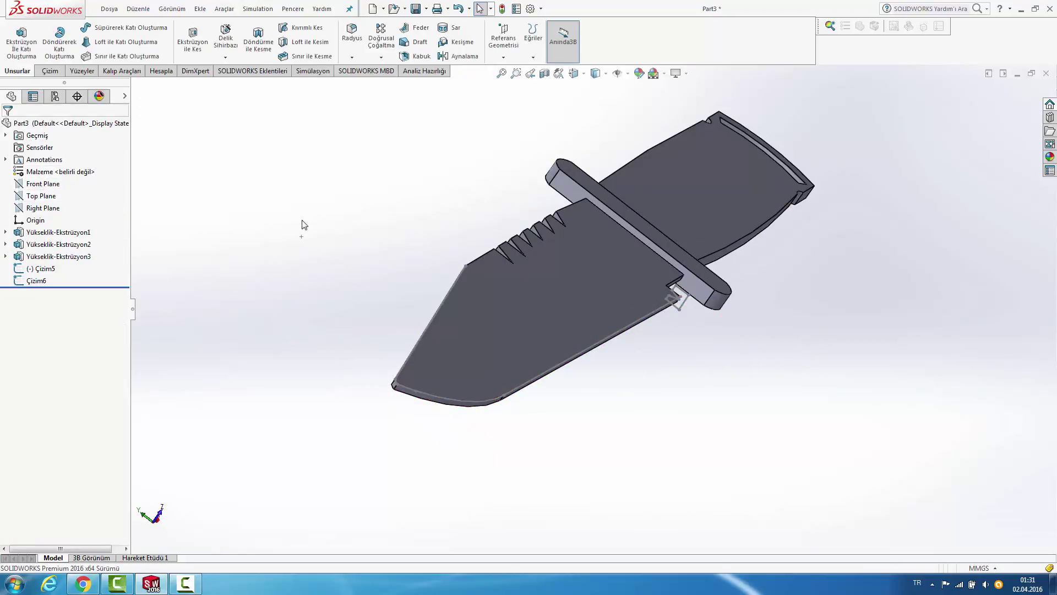
middle_click_drag(434, 238, 407, 159)
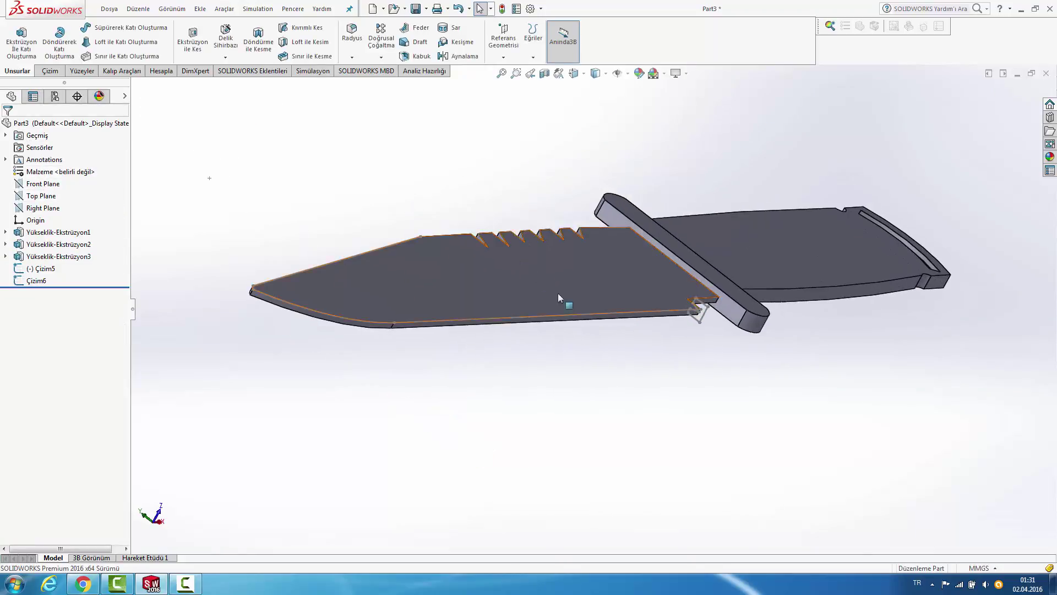
scroll(592, 346, "down", 2)
scroll(593, 338, "up", 2)
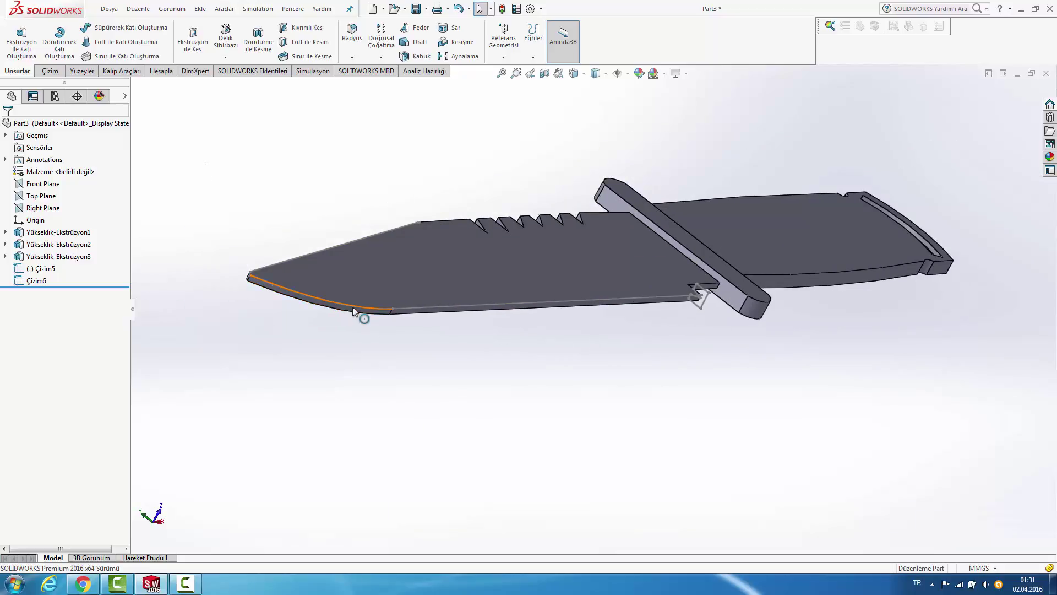
left_click(44, 282)
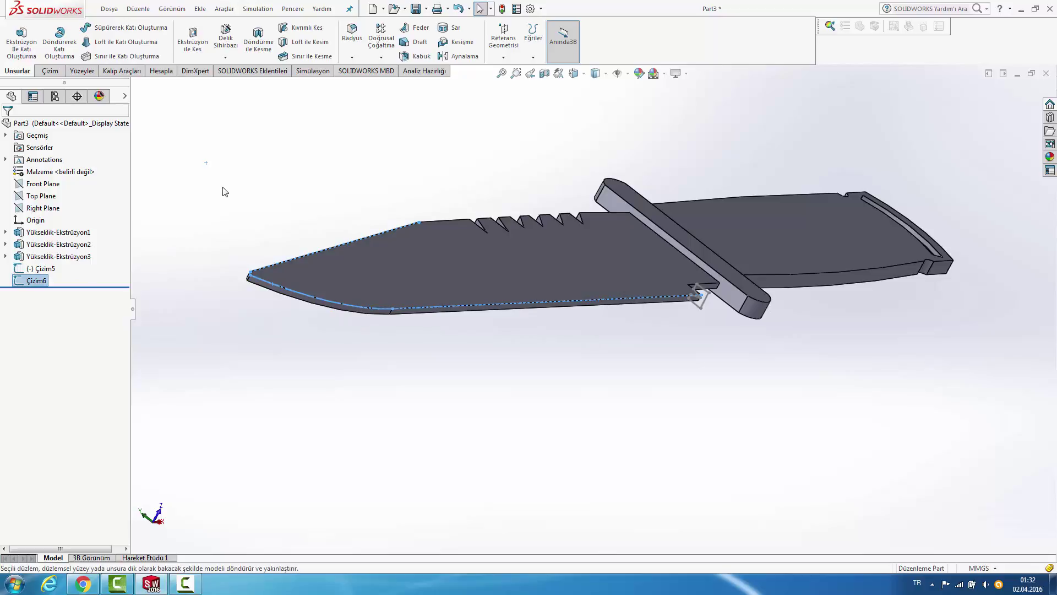
key("Delete")
key("Return")
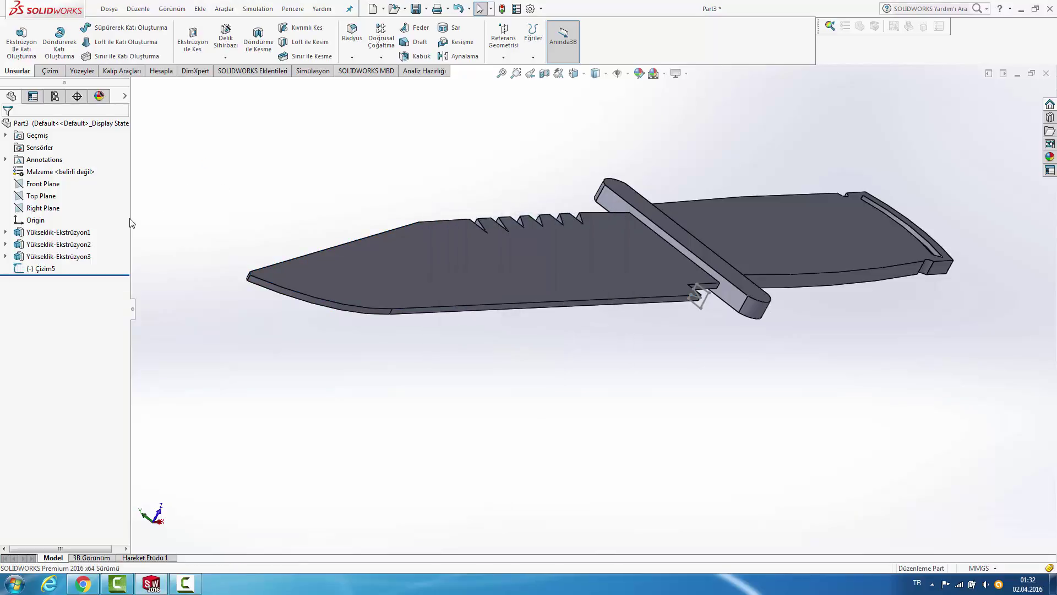
Step: Select the Front Plane and bring up its context menu
left_click(47, 187)
mouse_move(396, 165)
middle_mouse_down()
mouse_move(418, 152)
mouse_move(394, 170)
mouse_move(411, 146)
mouse_move(416, 226)
mouse_move(422, 216)
middle_mouse_up()
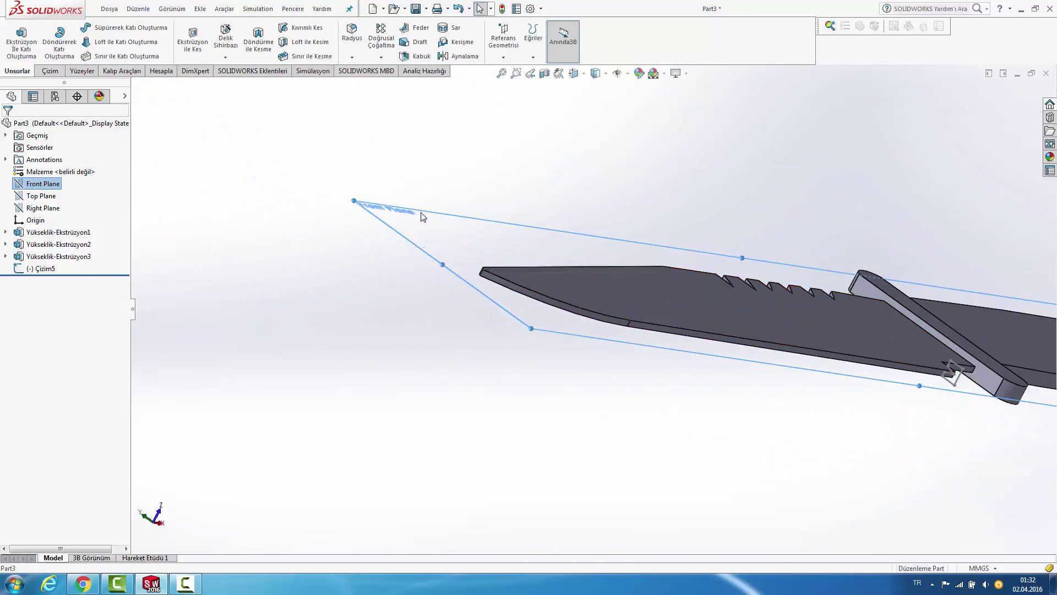
right_click(423, 216)
Step: Sketch Çizim13 on the Front Plane by converting the blade's curved tip and straight lower edges
left_click(444, 196)
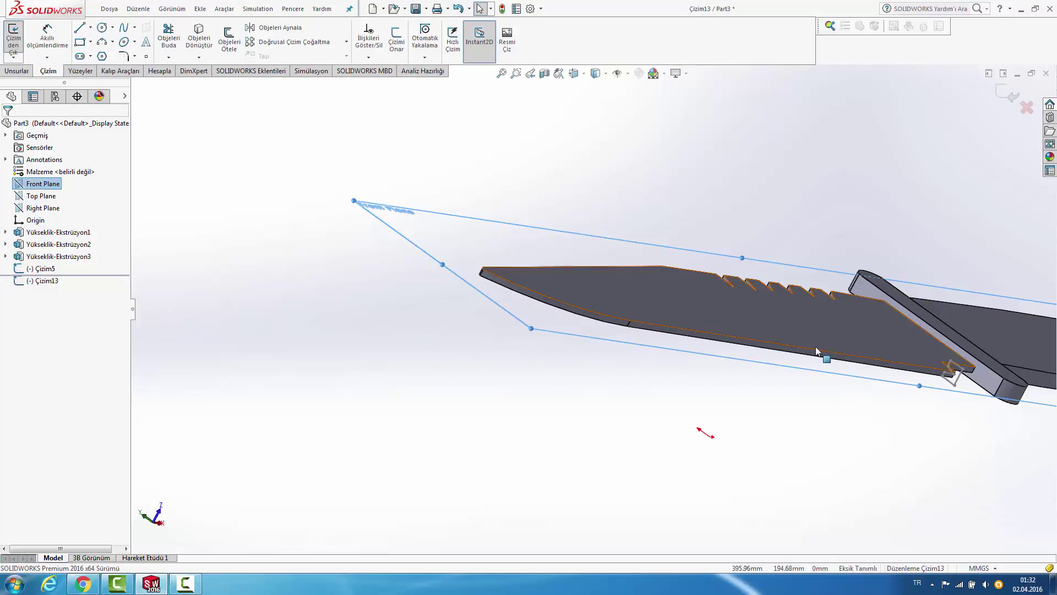
scroll(817, 350, "down", 2)
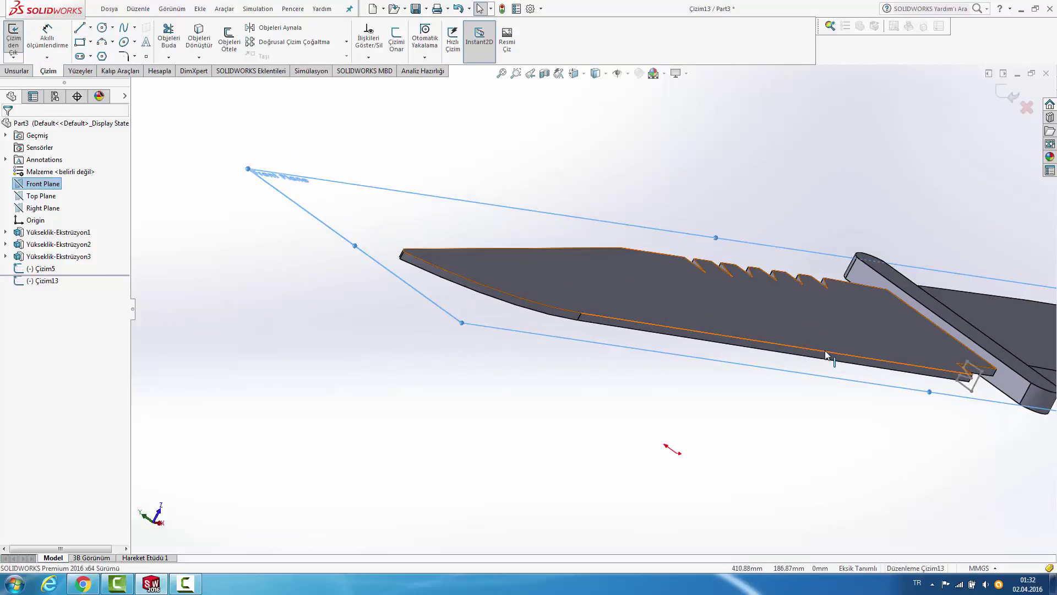
left_click(782, 349)
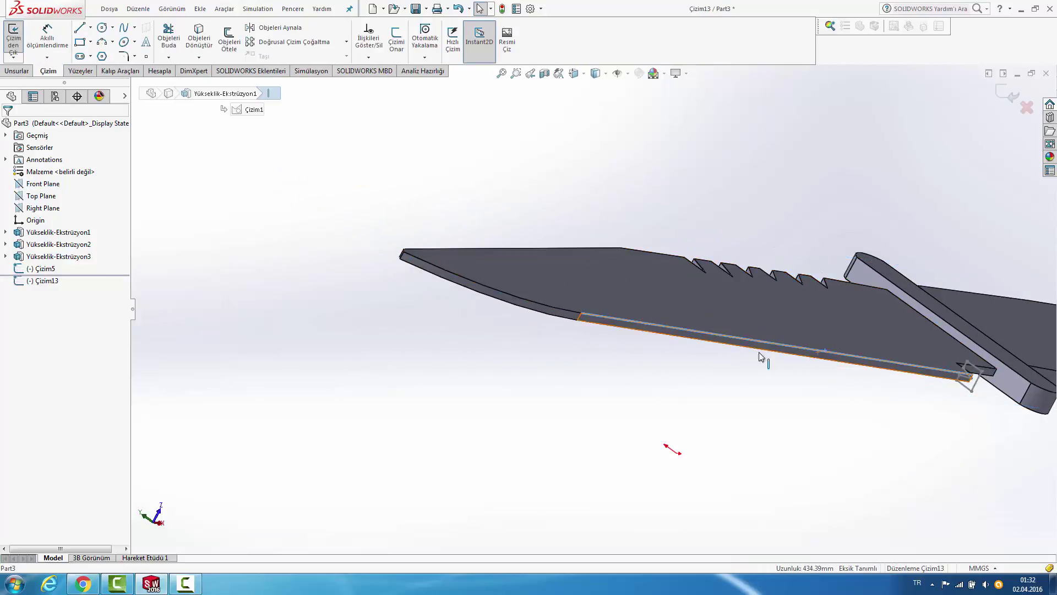
left_click(570, 316)
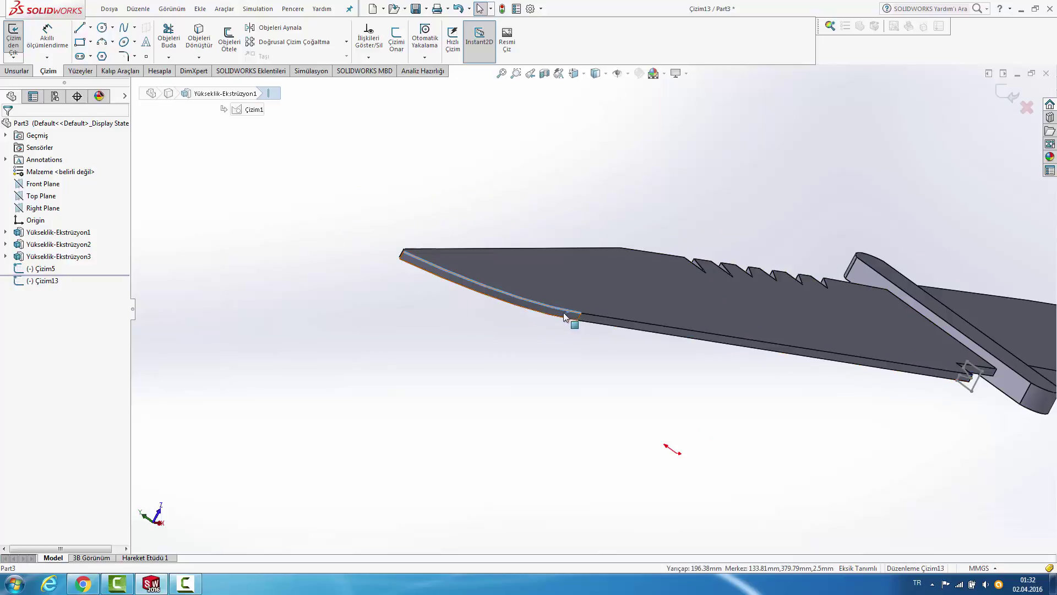
left_click(196, 46)
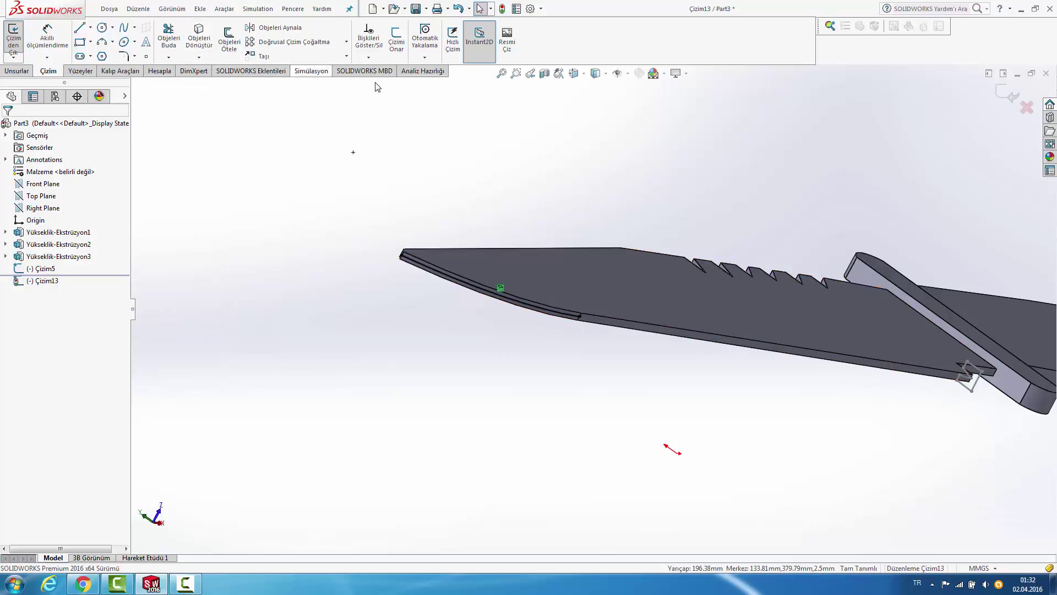
left_click(657, 327)
left_click(198, 41)
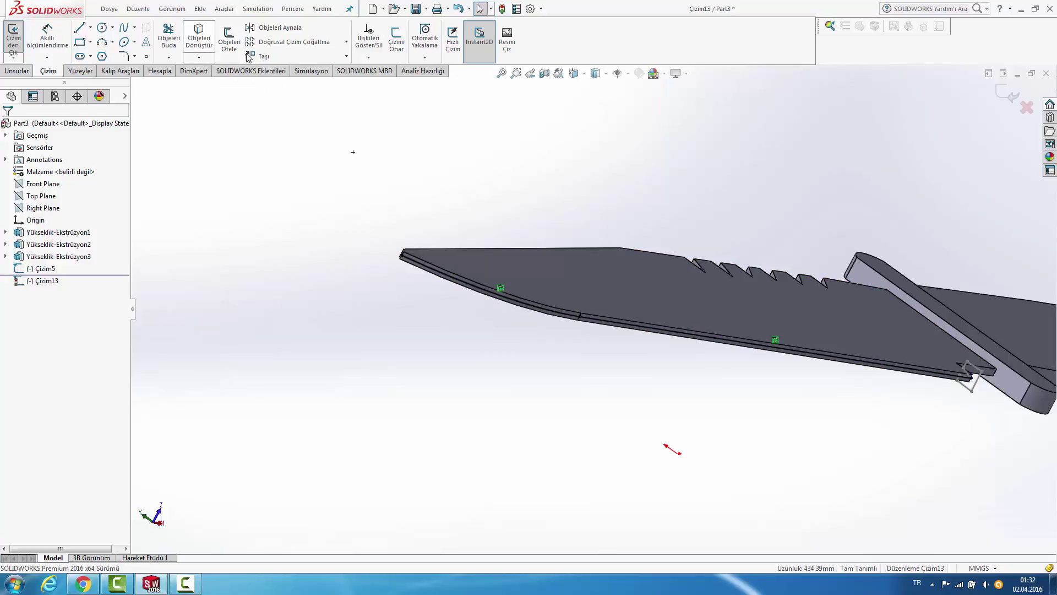
scroll(591, 304, "up", 2)
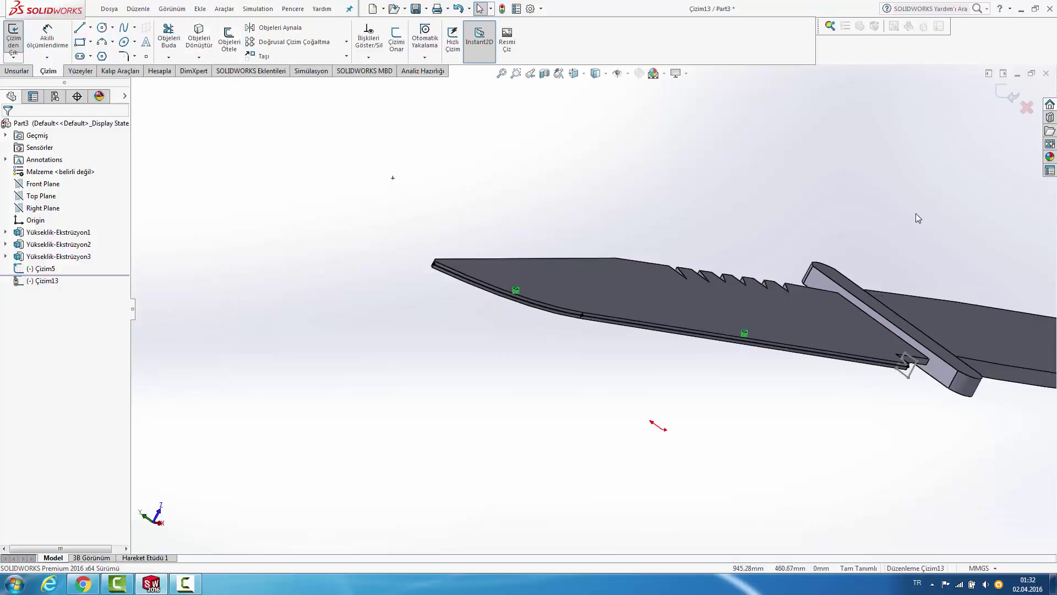
left_click(1008, 93)
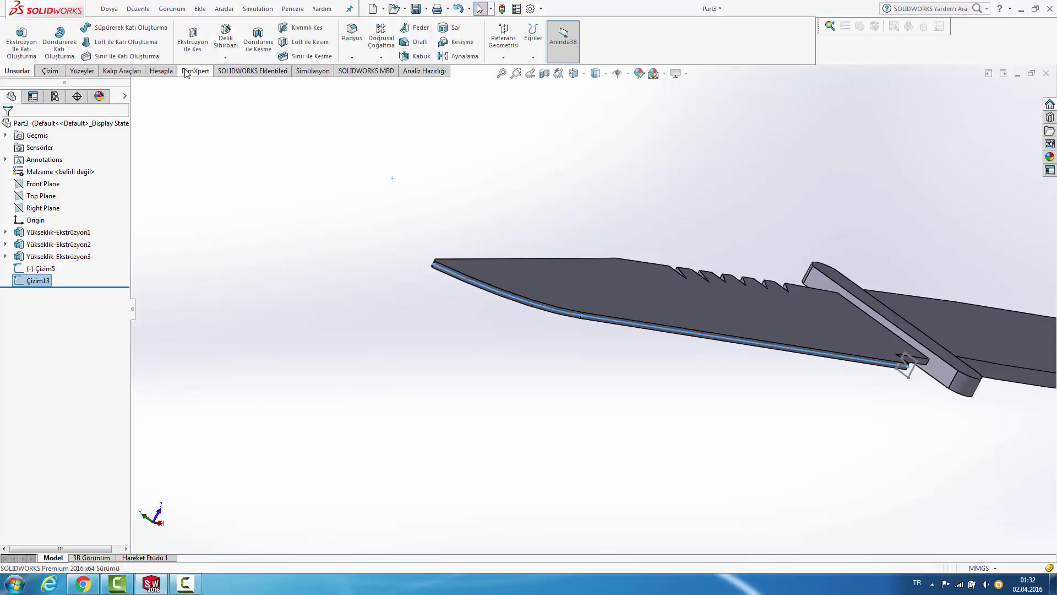
Step: Start a swept cut with profile Çizim5 along path Çizim13
left_click(301, 27)
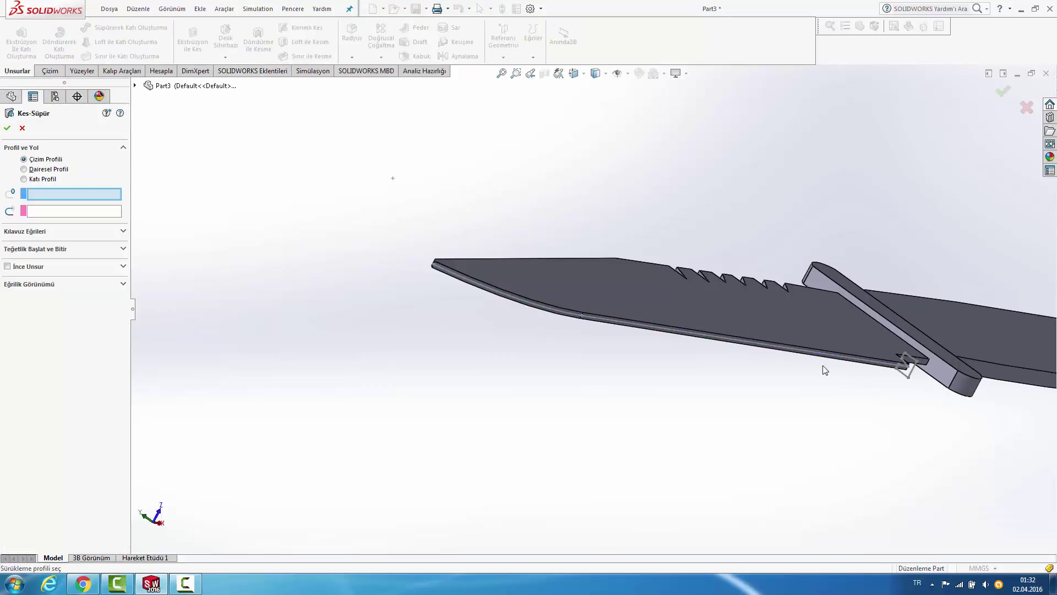
scroll(901, 380, "down", 3)
left_click(863, 362)
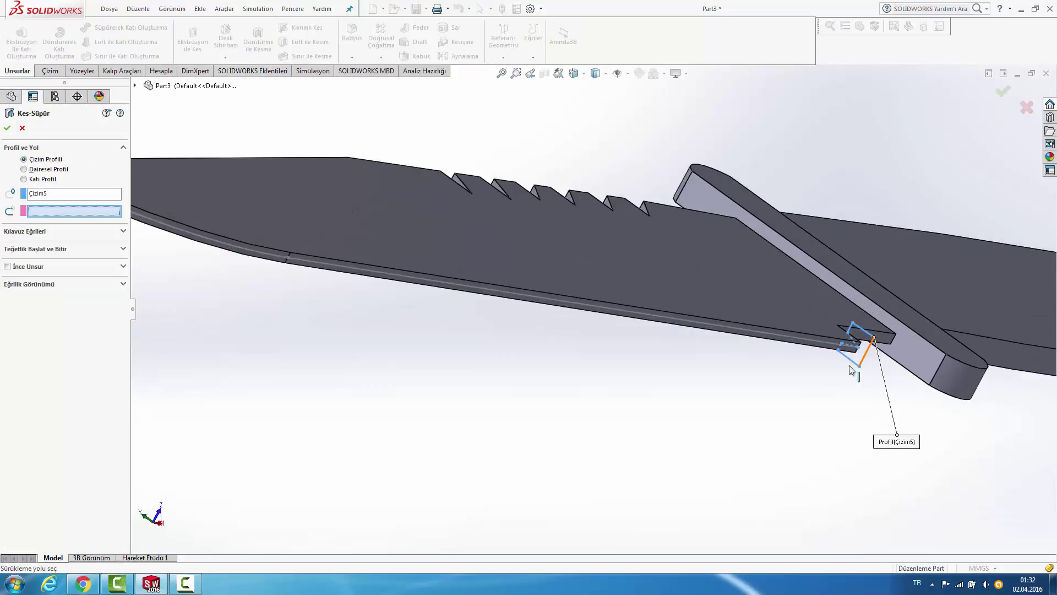
left_click(818, 345)
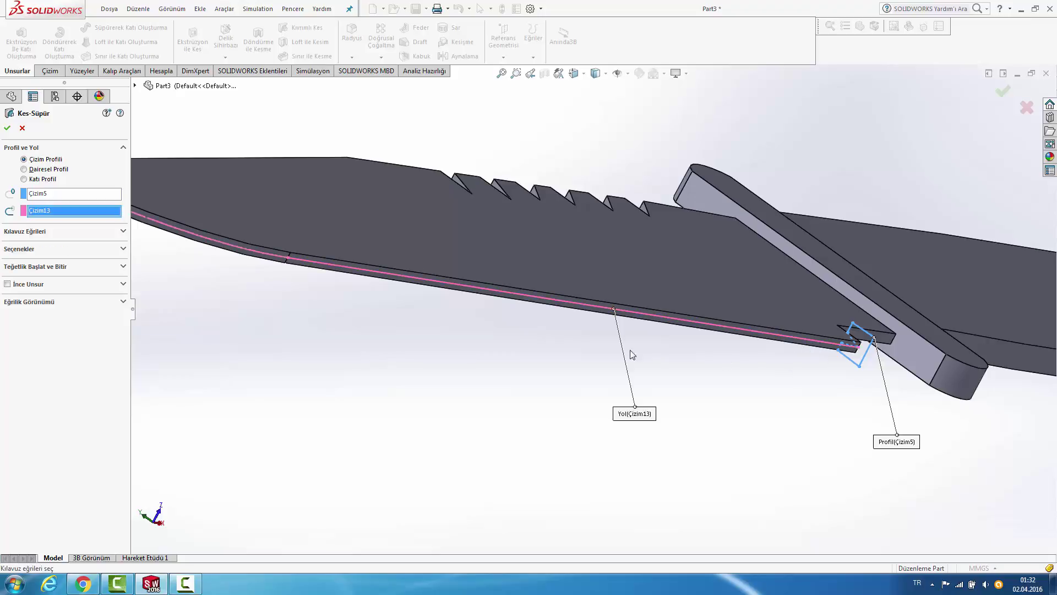
scroll(349, 326, "up", 3)
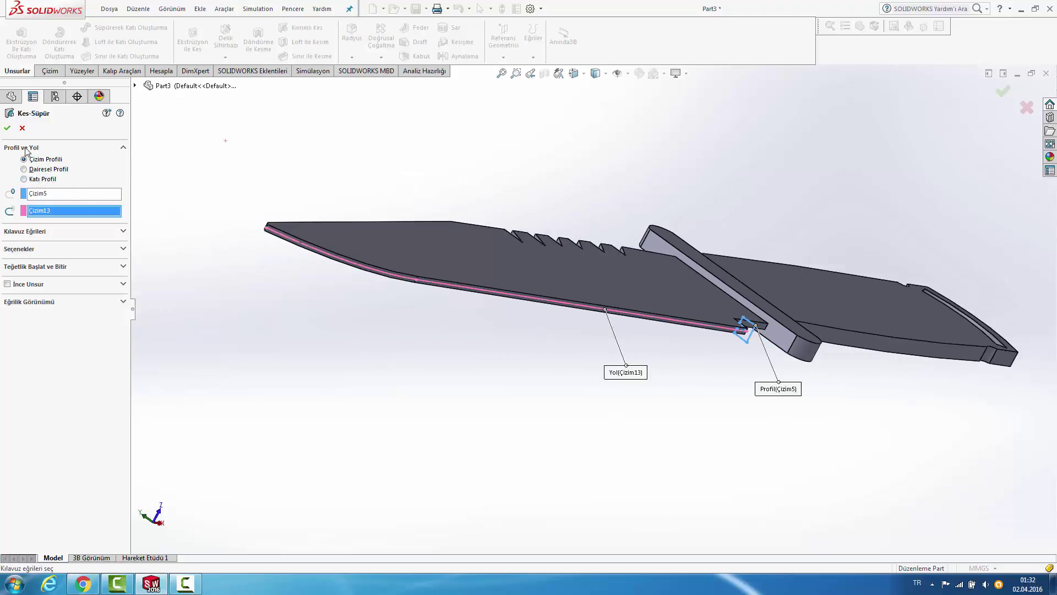
left_click(8, 130)
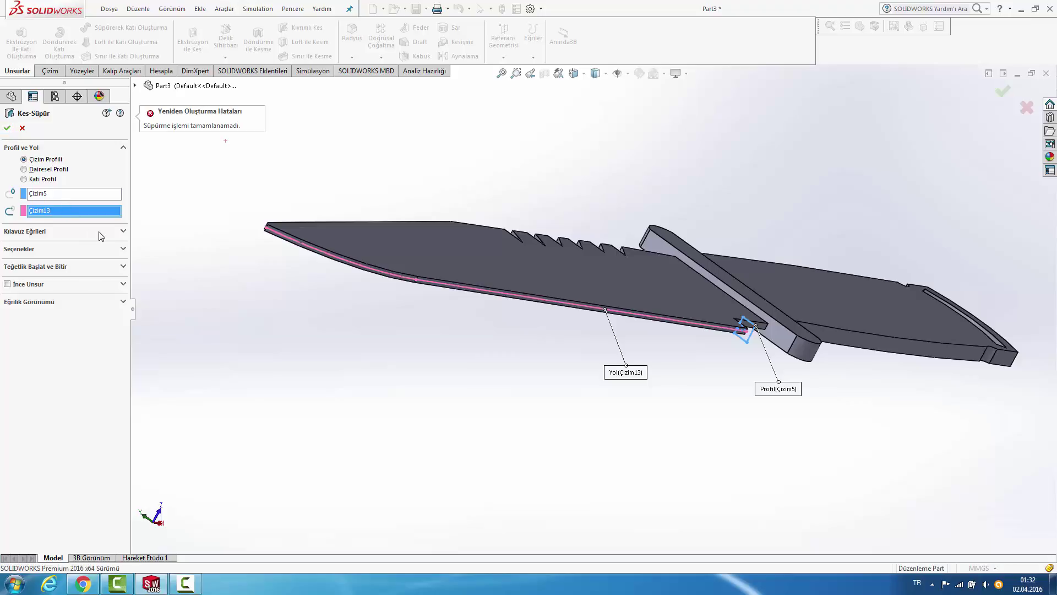
Step: Keep one blade edge as guide curve, removing the second guide Kenar<2> and turning off flat-face merging
left_click(91, 234)
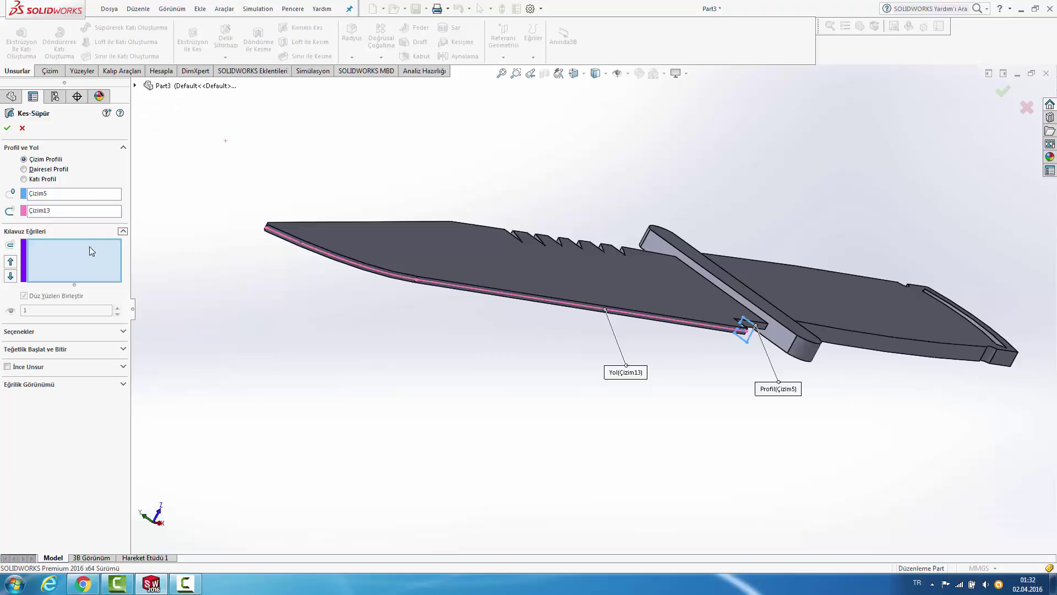
left_click(474, 287)
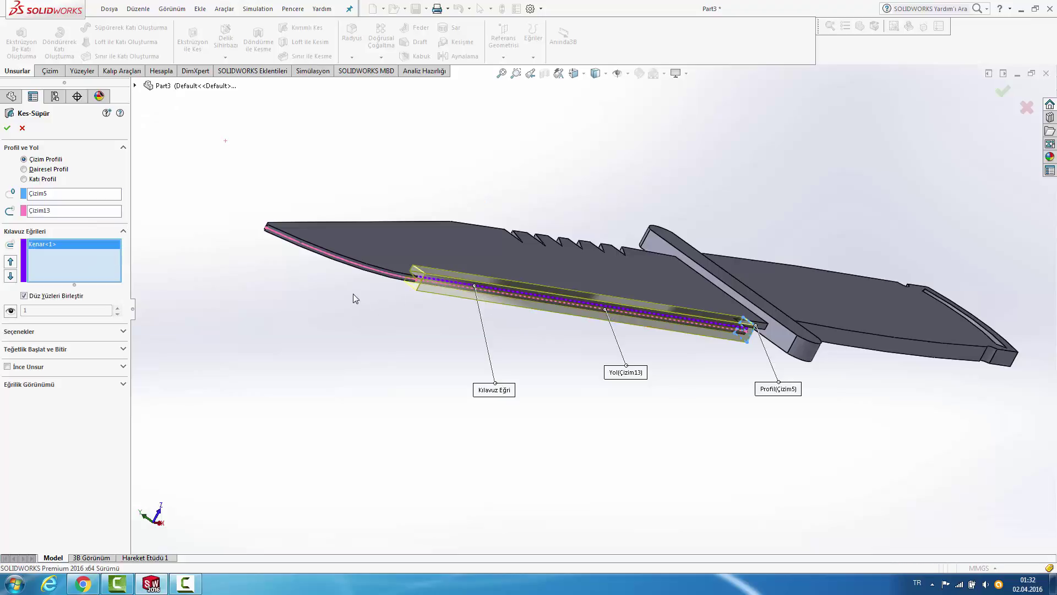
left_click(324, 248)
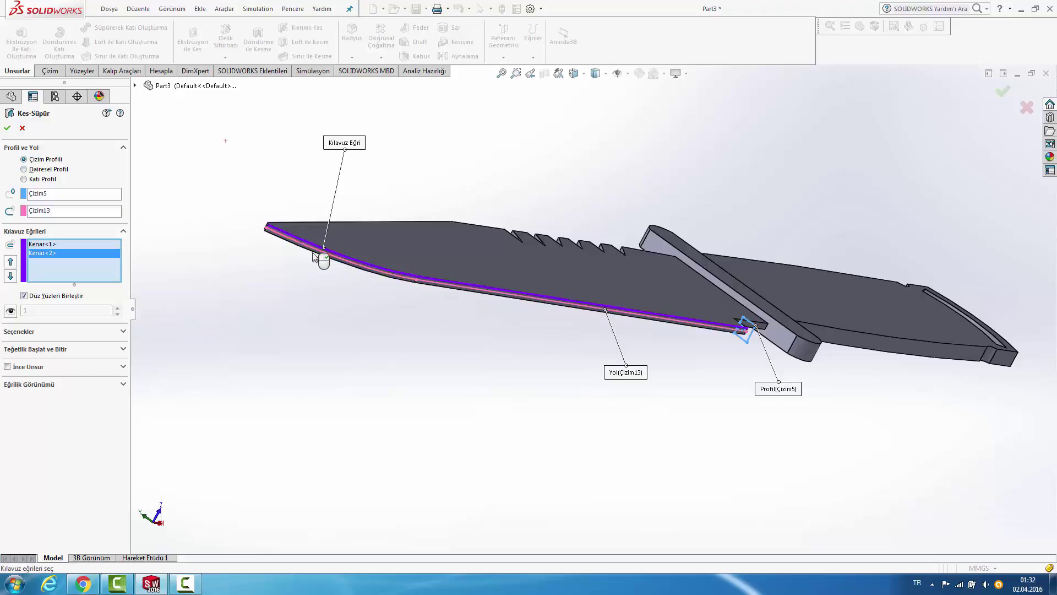
right_click(72, 253)
left_click(94, 272)
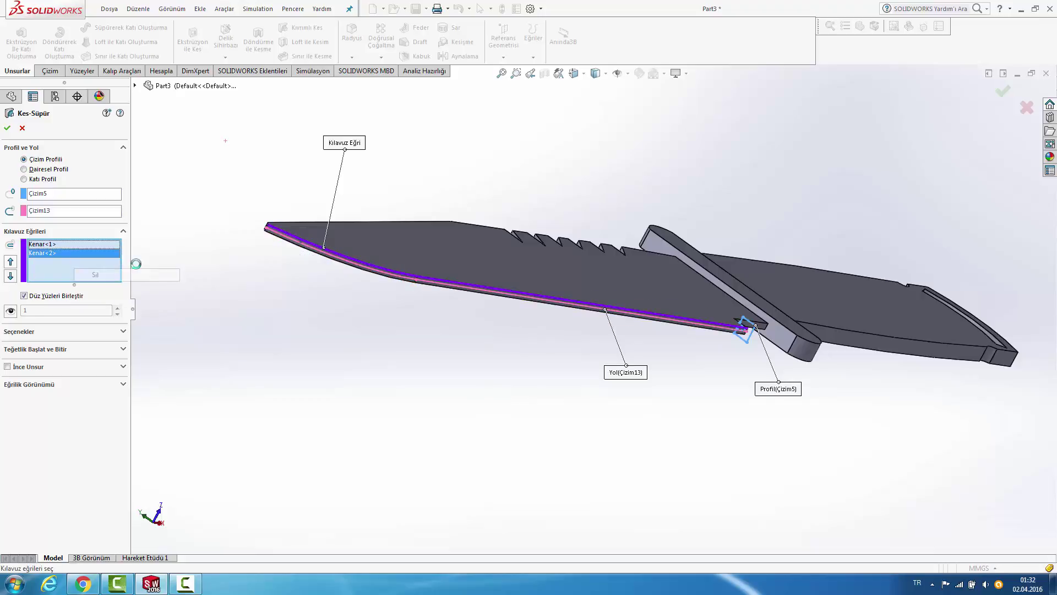
left_click(72, 297)
left_click(342, 256)
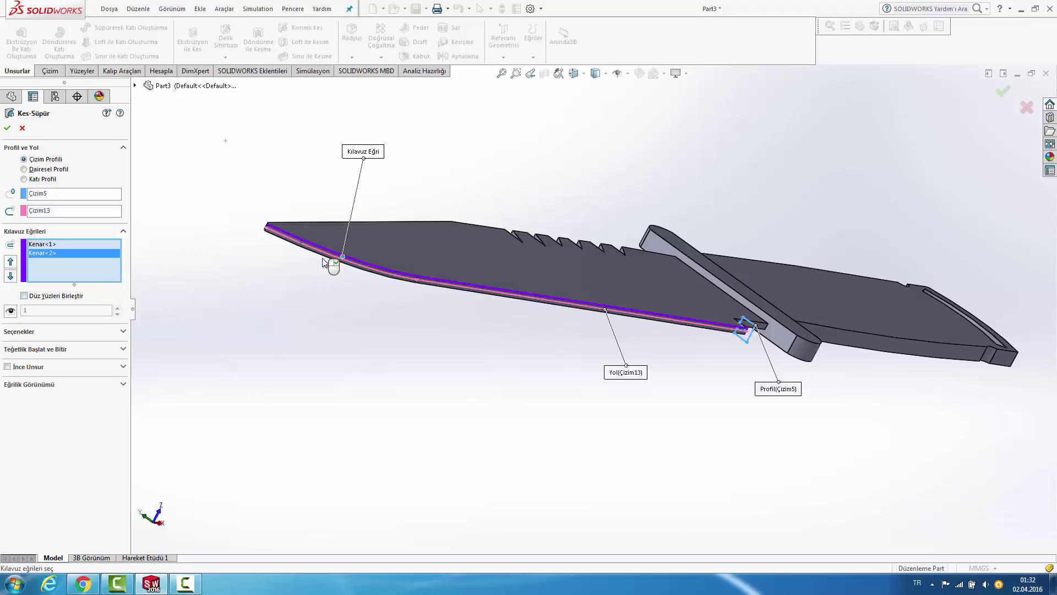
right_click(92, 254)
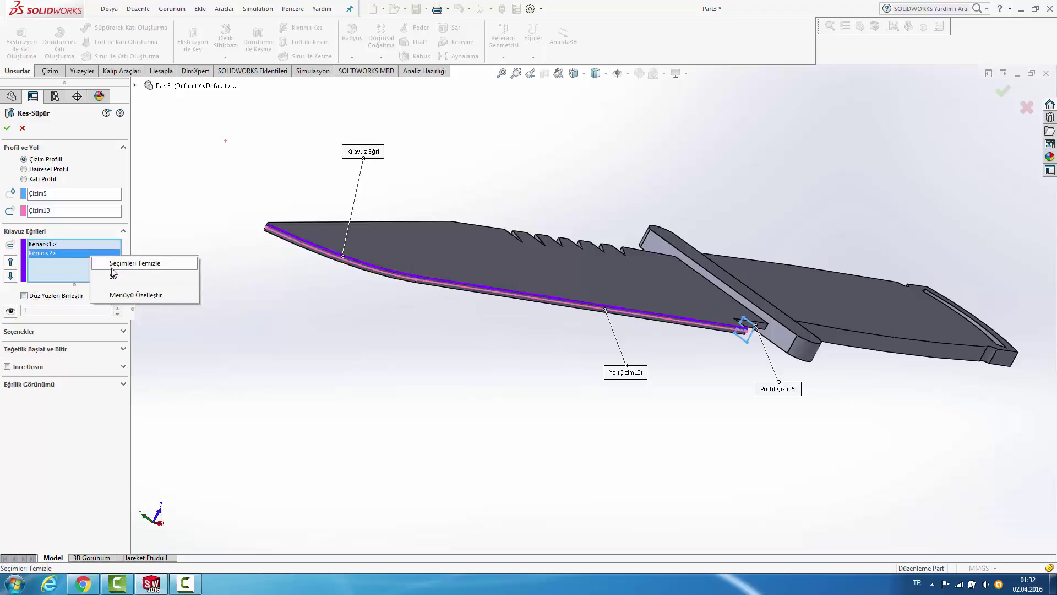
left_click(112, 273)
Step: Accept the swept cut and zoom in to inspect it along the blade
left_click(10, 133)
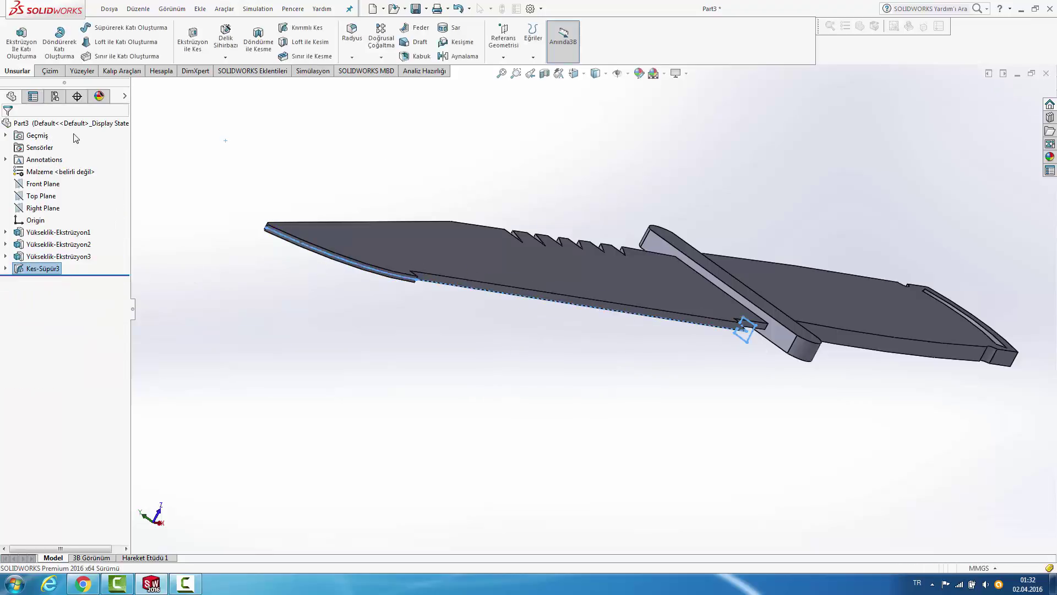
mouse_move(468, 232)
middle_mouse_down()
mouse_move(645, 310)
mouse_move(719, 322)
middle_mouse_up()
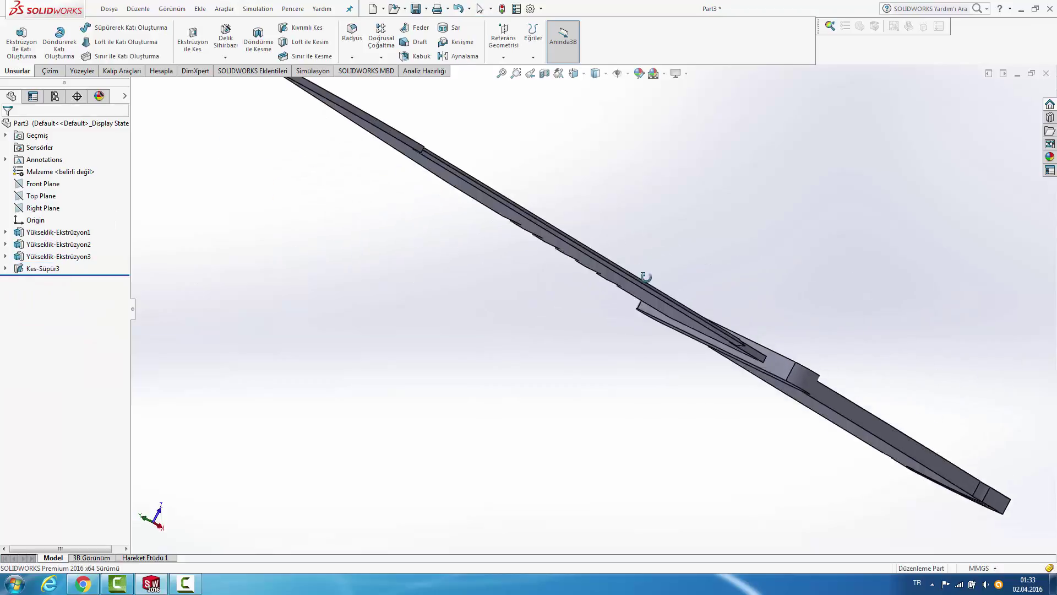
scroll(719, 322, "down", 3)
scroll(646, 355, "down", 3)
scroll(685, 348, "down", 2)
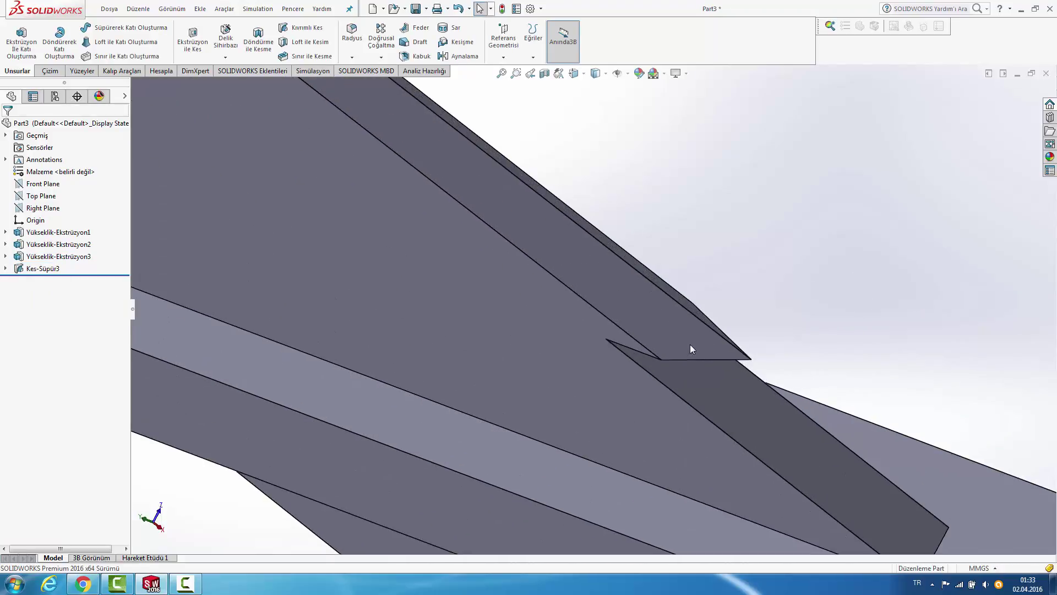
scroll(703, 329, "up", 2)
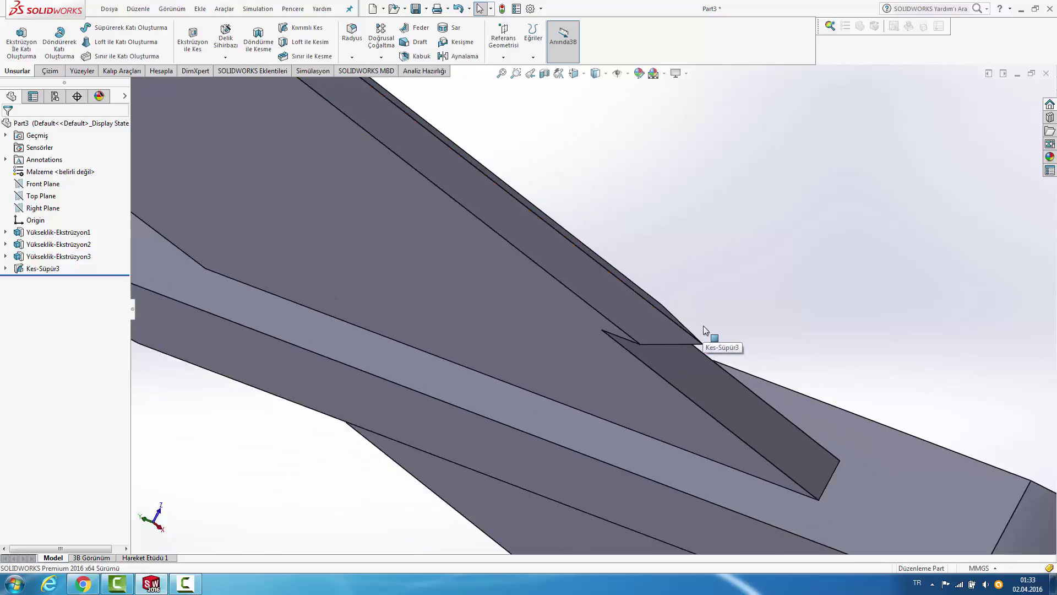
scroll(703, 325, "up", 3)
scroll(705, 312, "up", 2)
scroll(572, 214, "up", 3)
Step: Orbit the knife to inspect the cut from side, below and end-on views
middle_click_drag(573, 215, 460, 361)
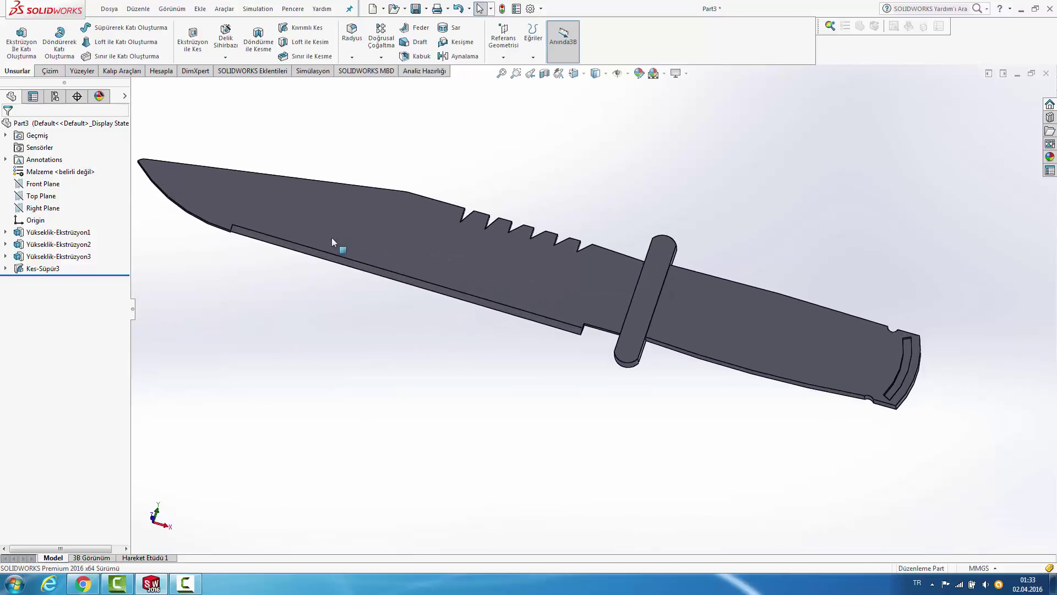
scroll(303, 231, "down", 2)
scroll(286, 261, "down", 2)
mouse_move(258, 273)
middle_mouse_down()
mouse_move(201, 178)
mouse_move(226, 193)
middle_mouse_up()
scroll(226, 192, "up", 4)
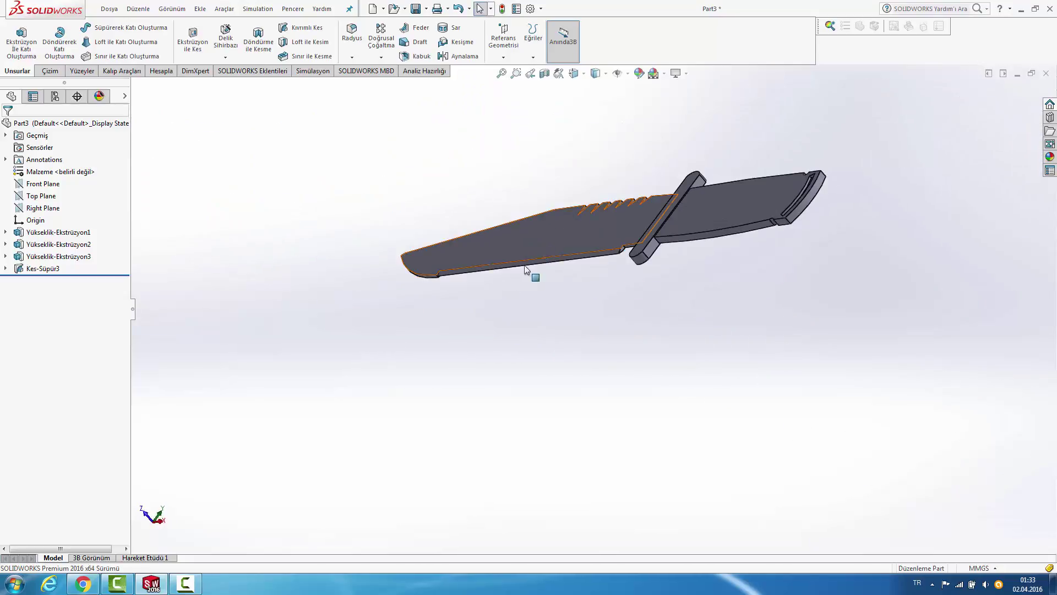
mouse_move(523, 264)
middle_mouse_down()
mouse_move(566, 189)
mouse_move(624, 305)
mouse_move(635, 354)
middle_mouse_up()
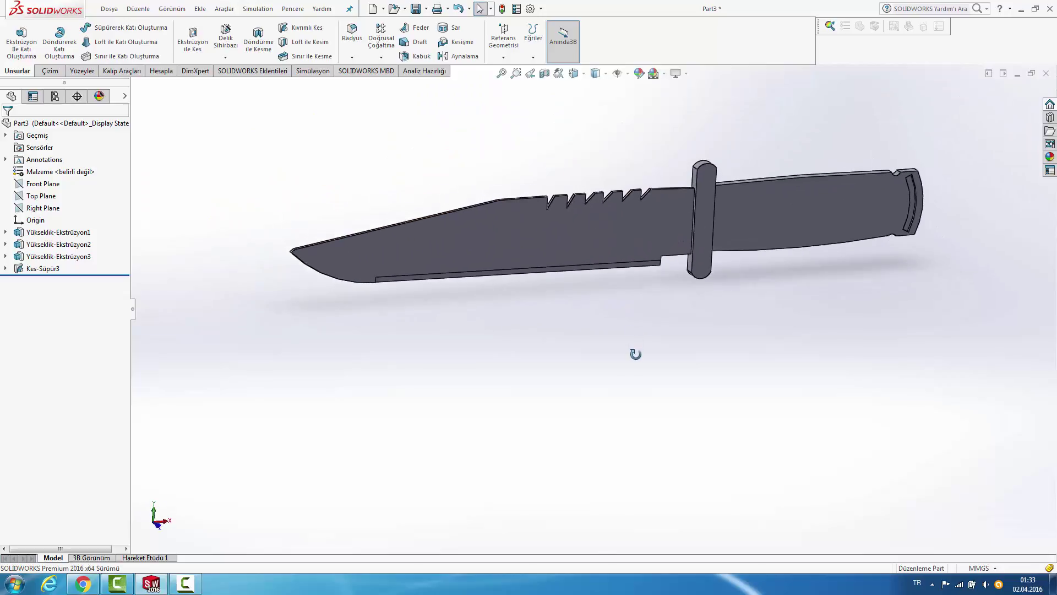
mouse_move(408, 224)
middle_mouse_down()
mouse_move(422, 165)
mouse_move(457, 161)
mouse_move(477, 203)
middle_mouse_up()
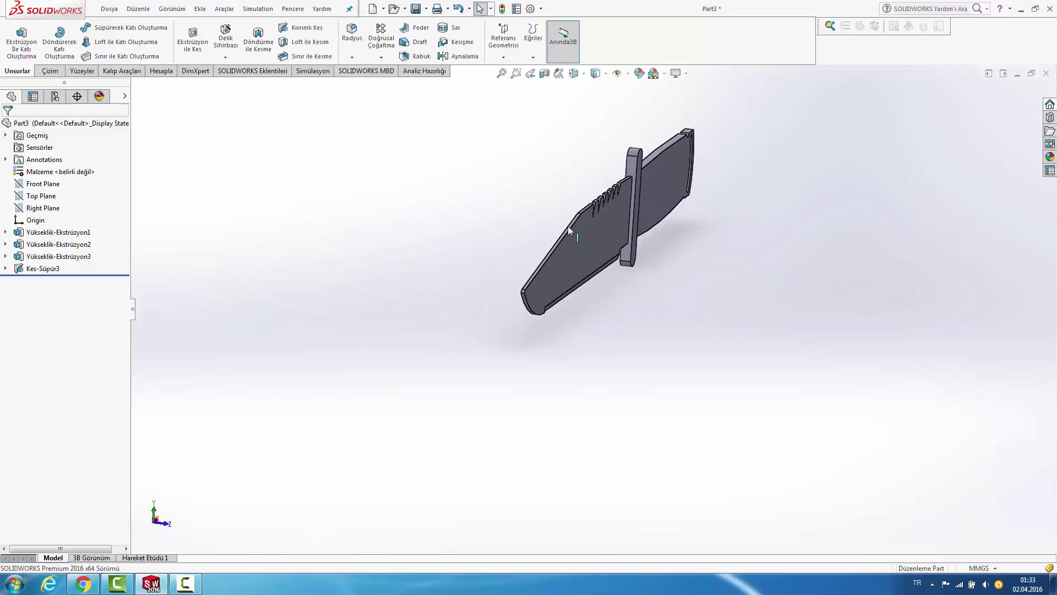
scroll(573, 230, "down", 3)
scroll(575, 243, "down", 3)
mouse_move(569, 259)
middle_mouse_down()
mouse_move(566, 298)
mouse_move(687, 425)
mouse_move(639, 313)
mouse_move(656, 182)
mouse_move(722, 283)
mouse_move(658, 246)
mouse_move(563, 282)
middle_mouse_up()
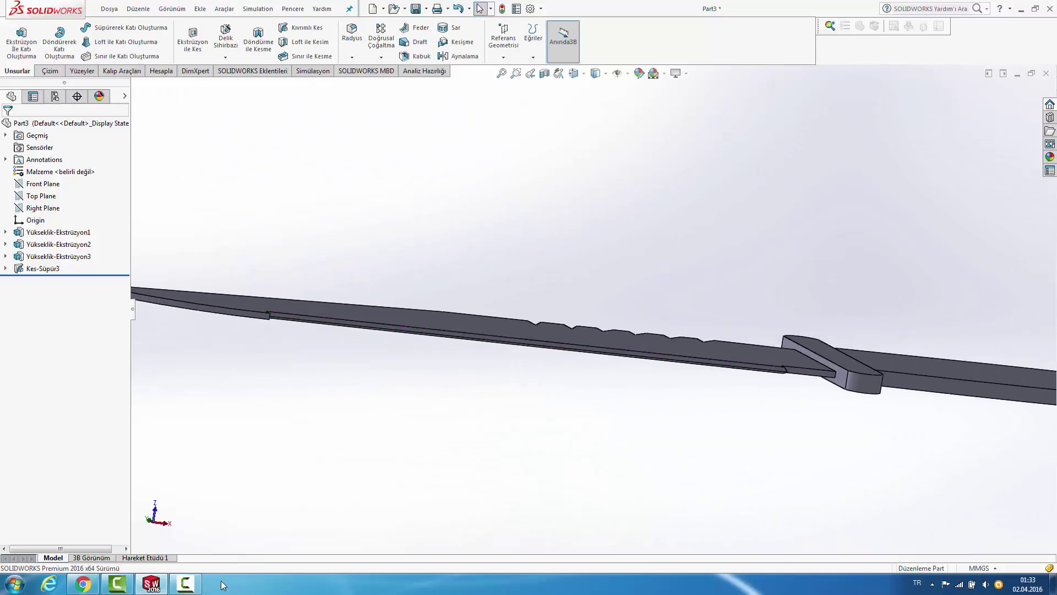
Step: Select the blade's lower edge for the new path sketch Çizim14
left_click(185, 584)
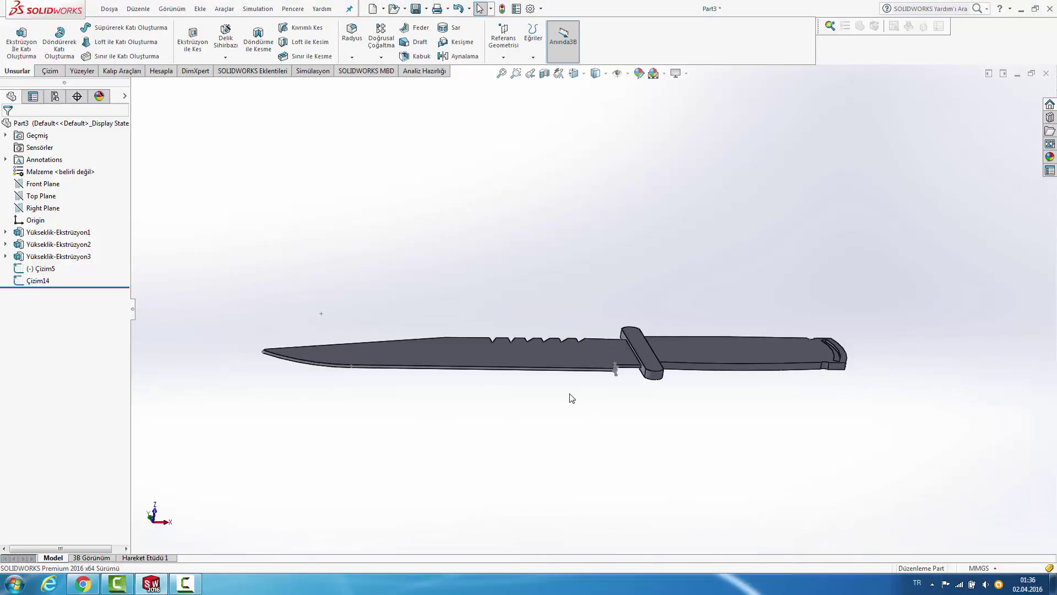
scroll(571, 398, "down", 5)
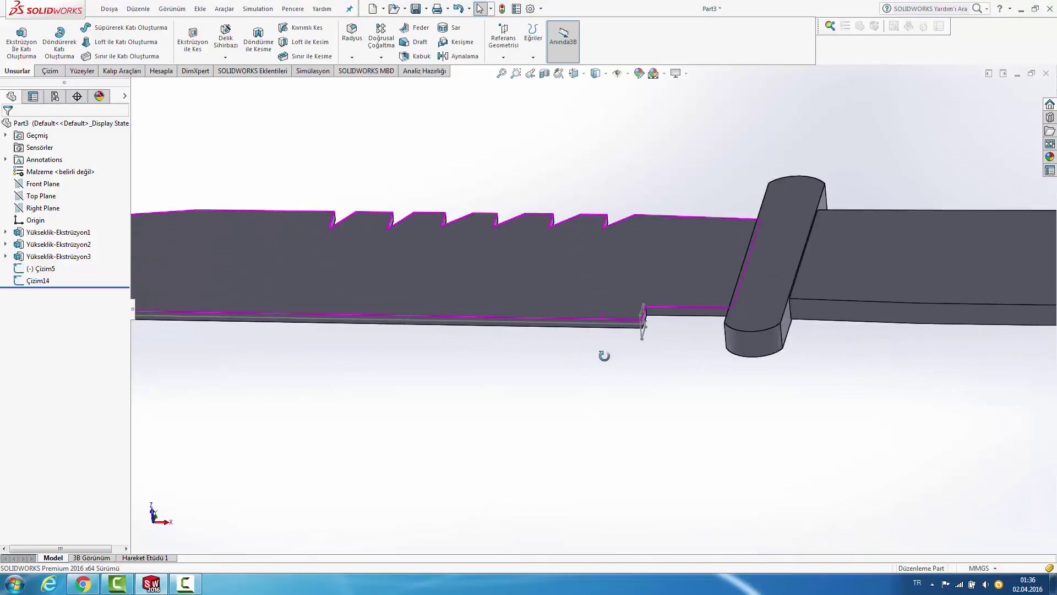
left_click(600, 305)
scroll(478, 109, "down", 3)
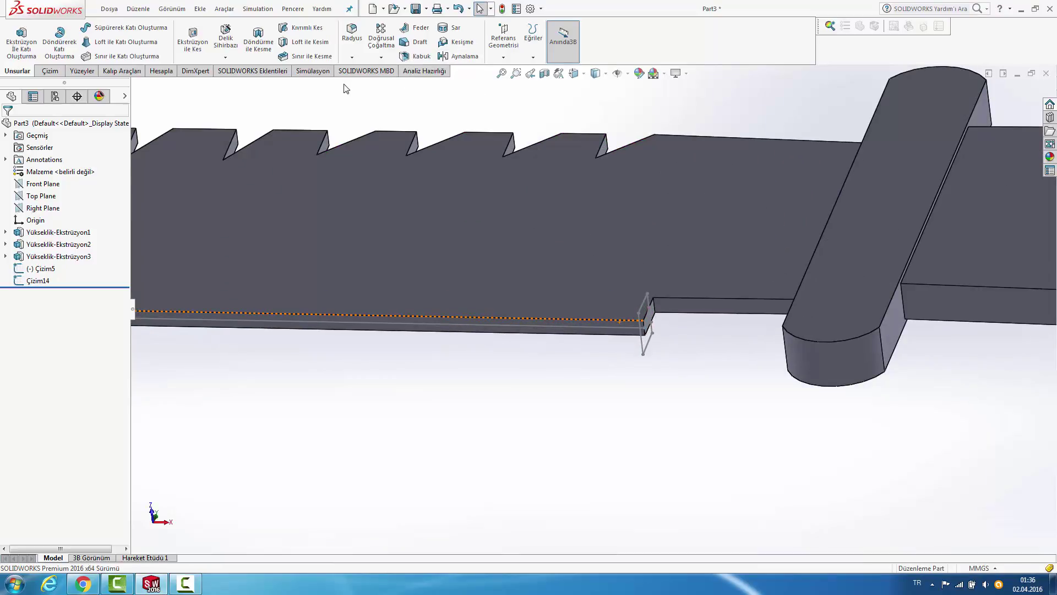
scroll(347, 88, "up", 2)
Step: Start a swept cut with square sketch Çizim5 as profile and Çizim14 as path
left_click(303, 28)
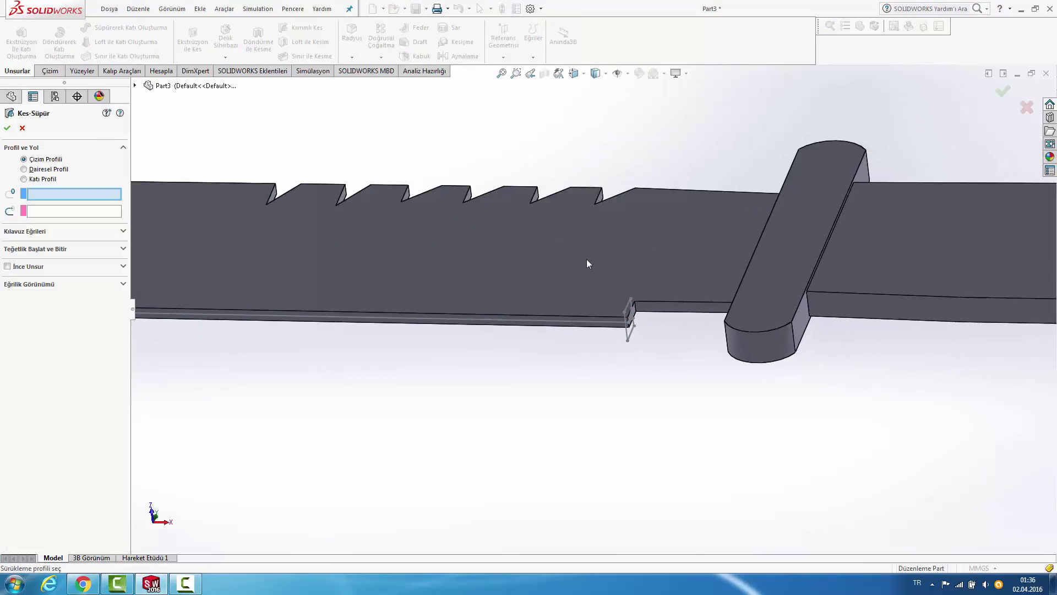
mouse_move(567, 374)
middle_mouse_down()
mouse_move(590, 345)
mouse_move(636, 333)
middle_mouse_up()
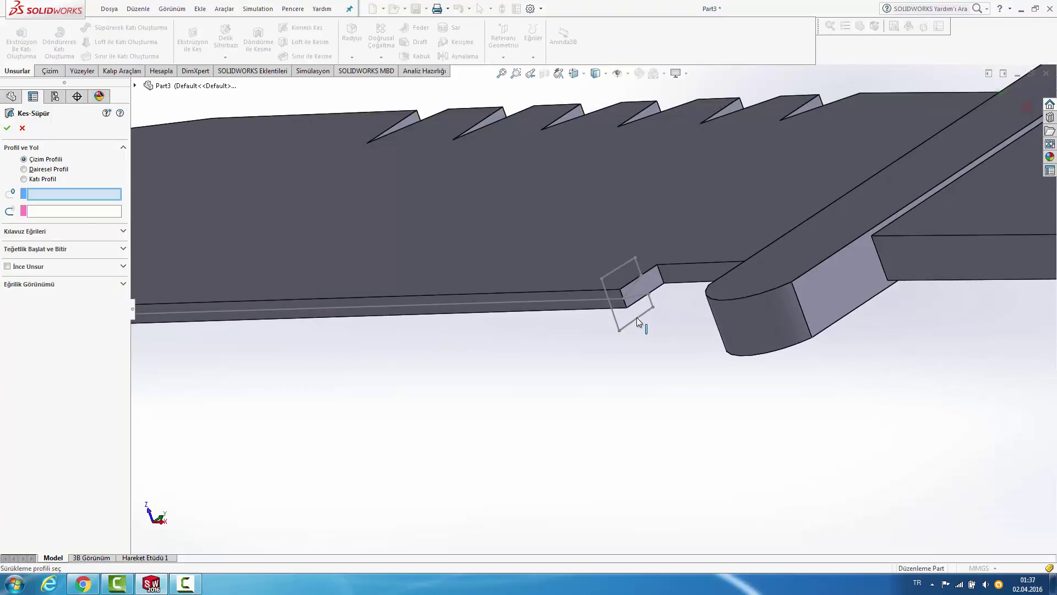
left_click(636, 317)
mouse_move(549, 325)
middle_mouse_down()
mouse_move(567, 307)
mouse_move(507, 314)
middle_mouse_up()
left_click(573, 302)
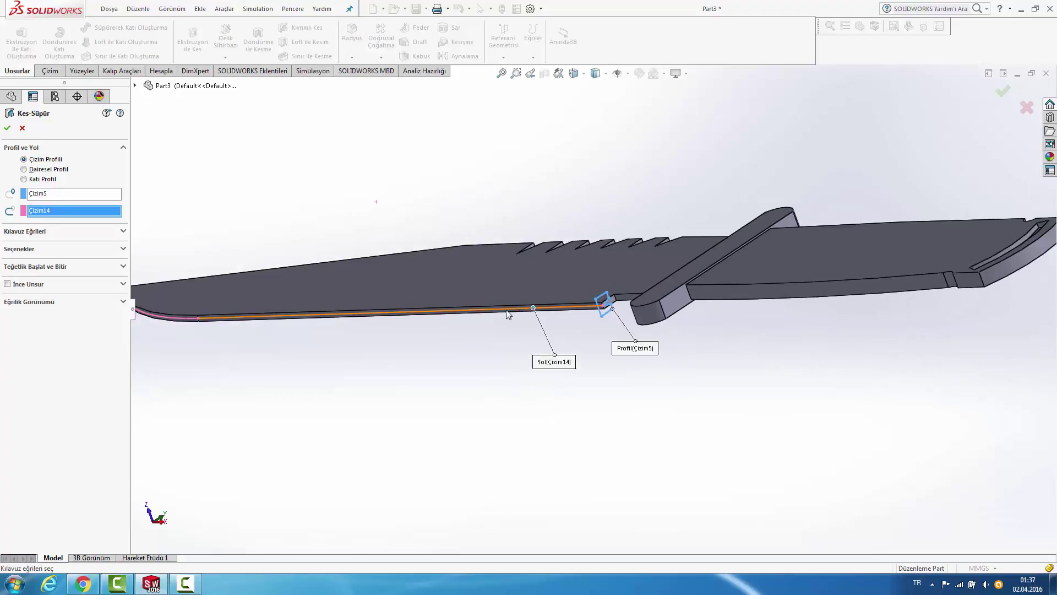
scroll(468, 303, "up", 3)
scroll(348, 312, "down", 3)
scroll(265, 330, "down", 2)
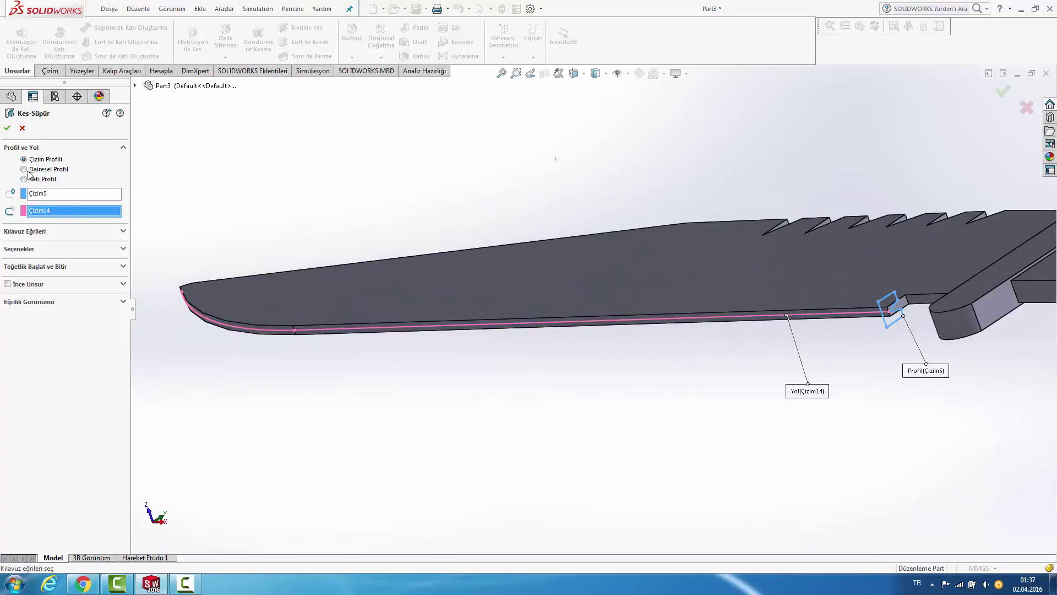
left_click(7, 129)
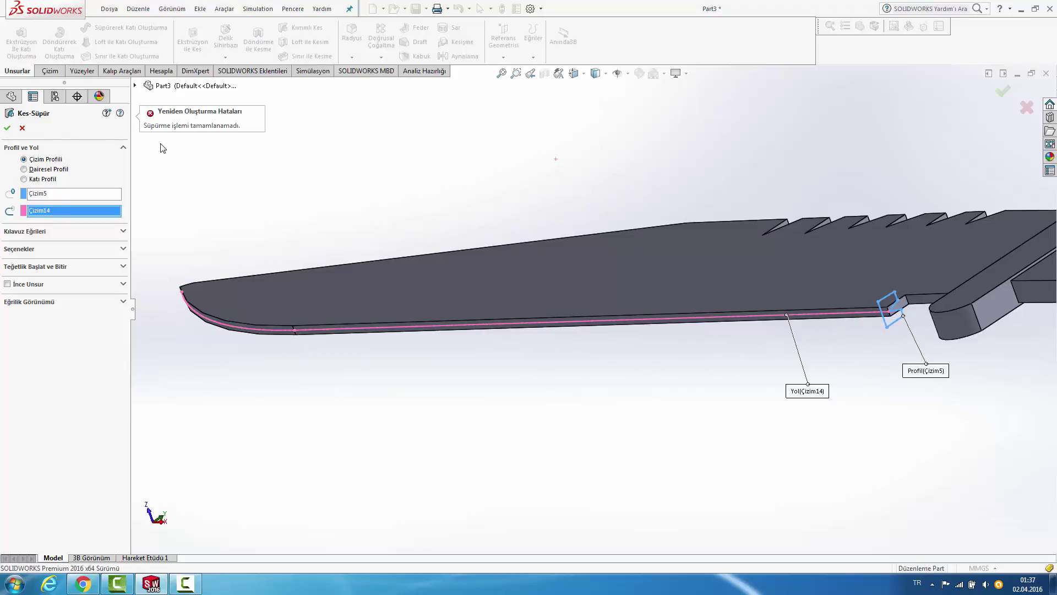
Step: Add the blade's bottom edge and another lower edge as guide curves
left_click(87, 234)
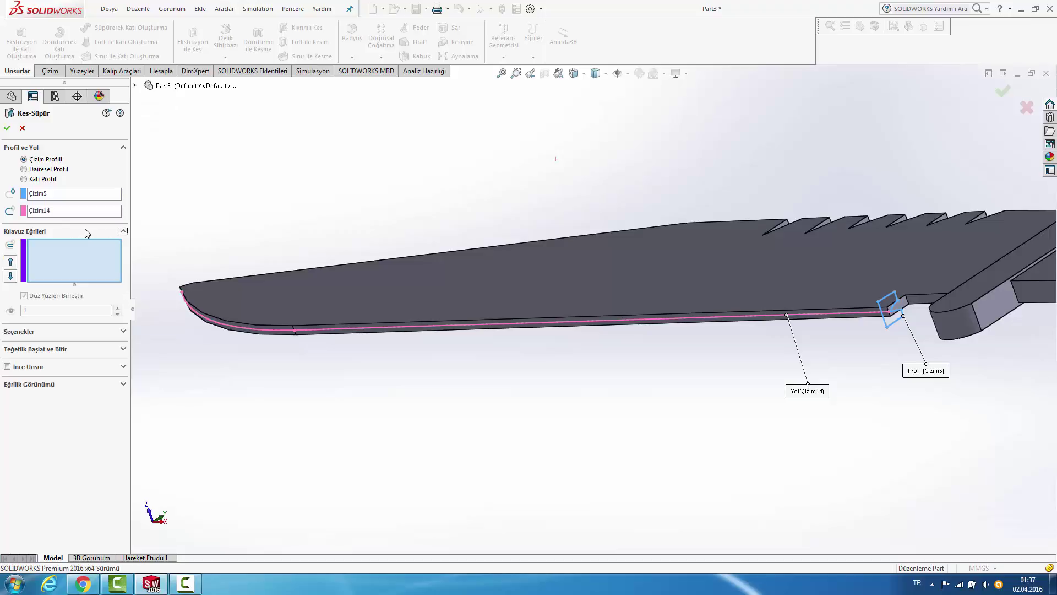
left_click(77, 264)
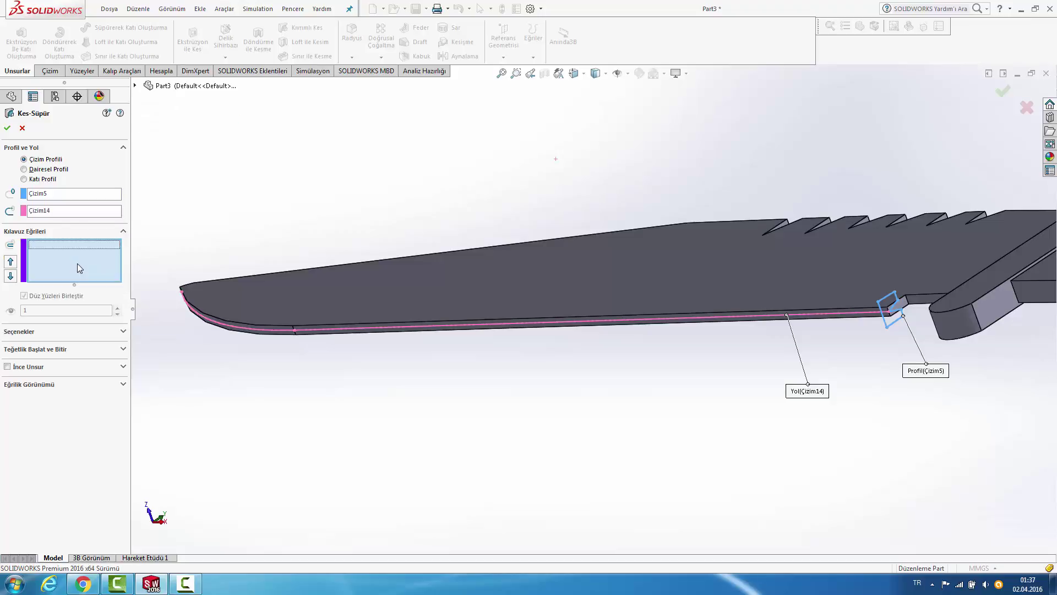
left_click(549, 331)
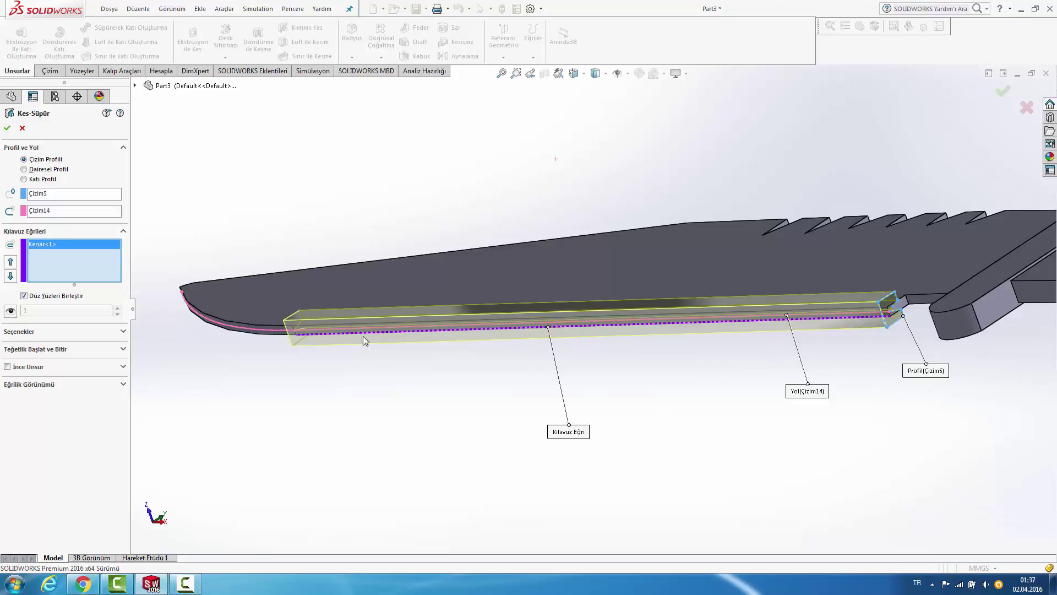
left_click(268, 343)
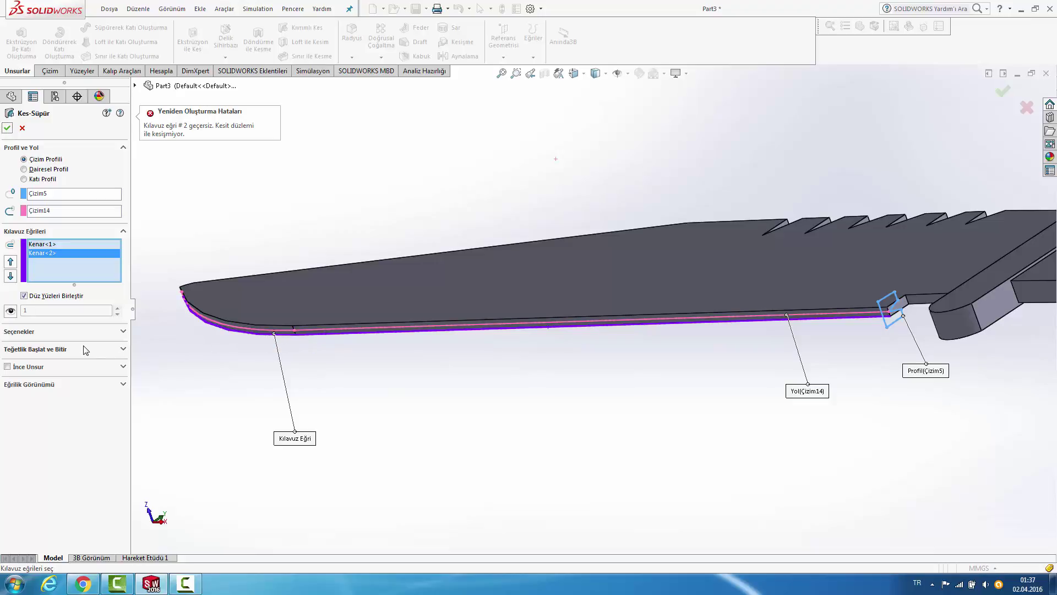
Step: Keep orientation 'Yolu Takip Et' and enable tangent-face merging and tangent propagation
left_click(67, 355)
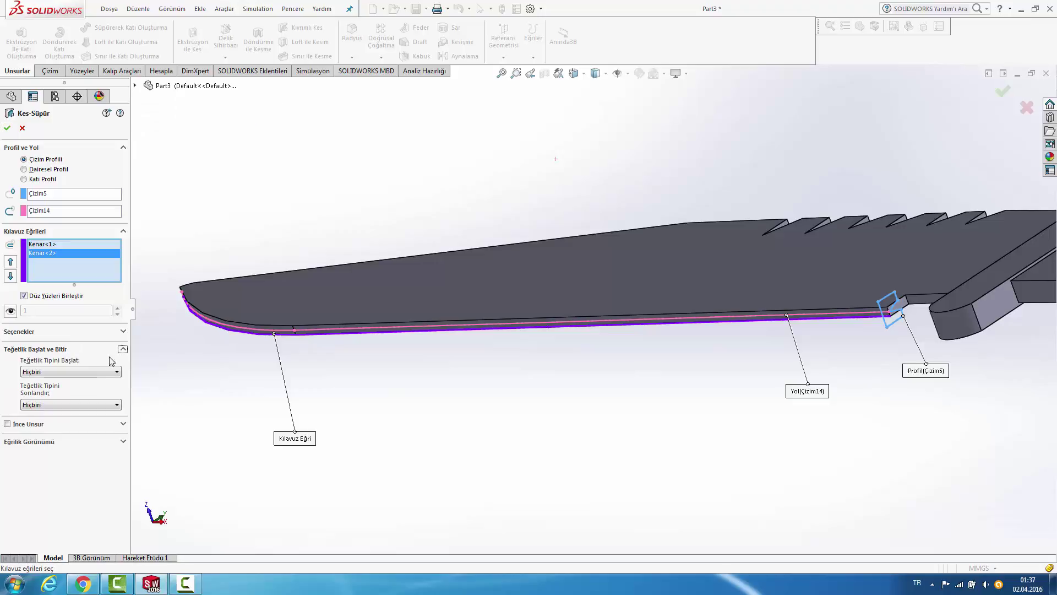
left_click(90, 333)
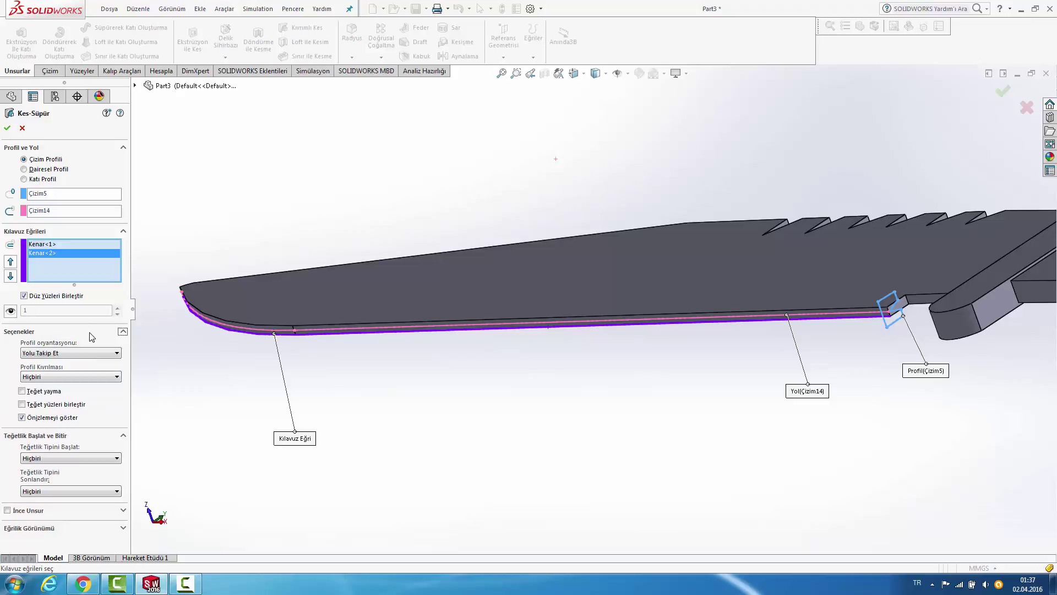
left_click(68, 435)
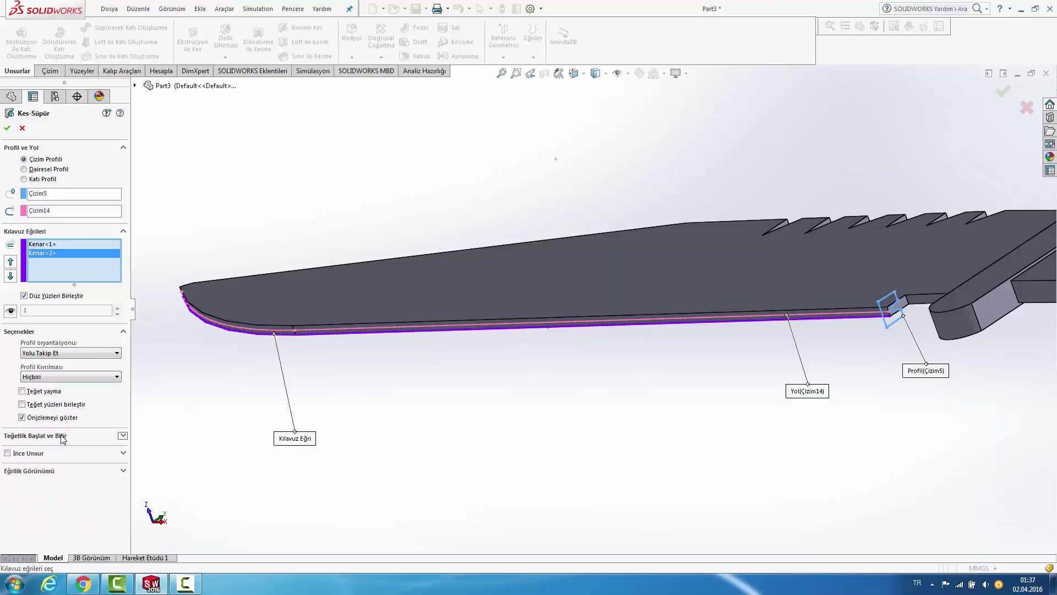
left_click(80, 353)
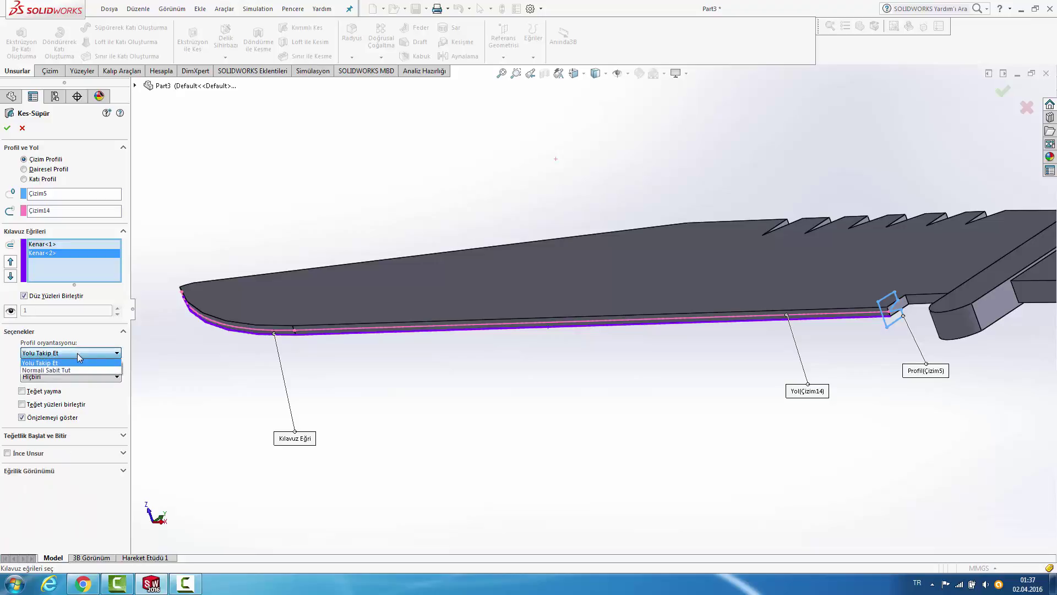
left_click(78, 355)
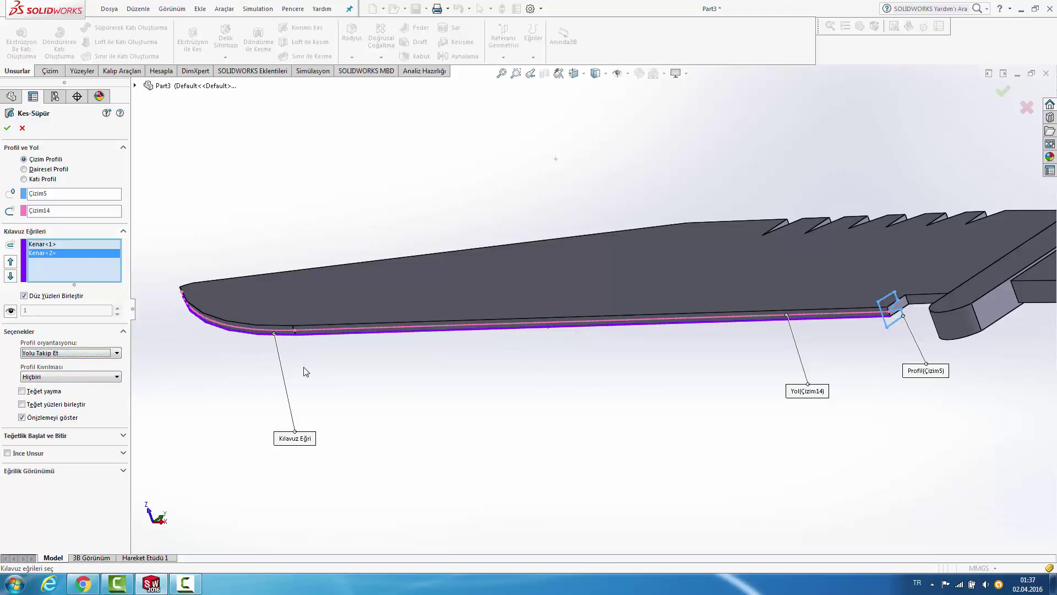
left_click(80, 409)
left_click(54, 391)
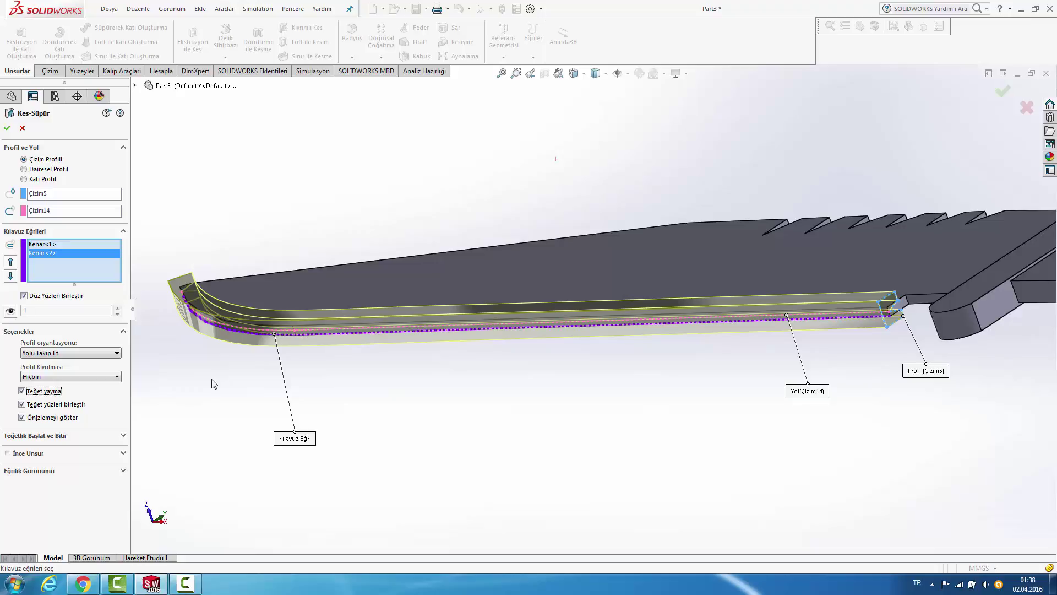
Step: Accept the swept cut as Kes-Süpür7 and orbit to view it
left_click(9, 131)
scroll(612, 180, "up", 3)
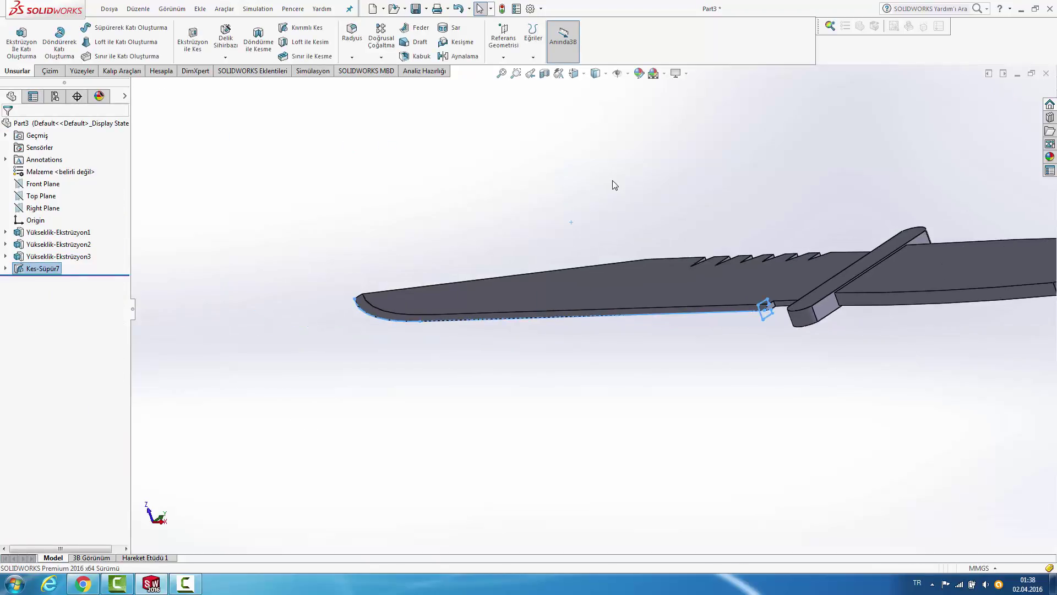
left_click(655, 207)
middle_click_drag(655, 207, 832, 207)
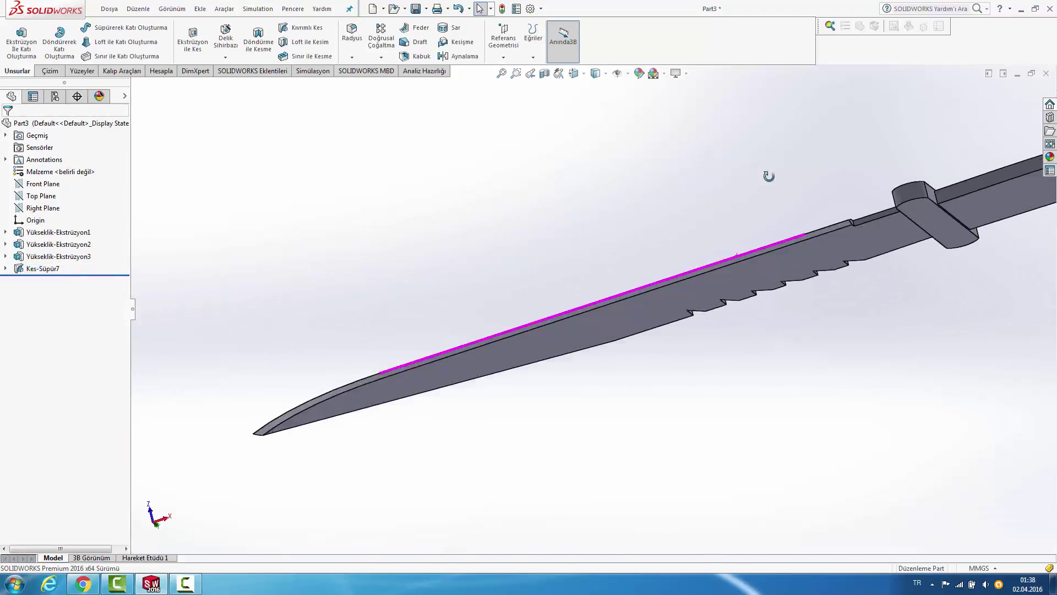
scroll(833, 207, "down", 3)
scroll(797, 259, "down", 3)
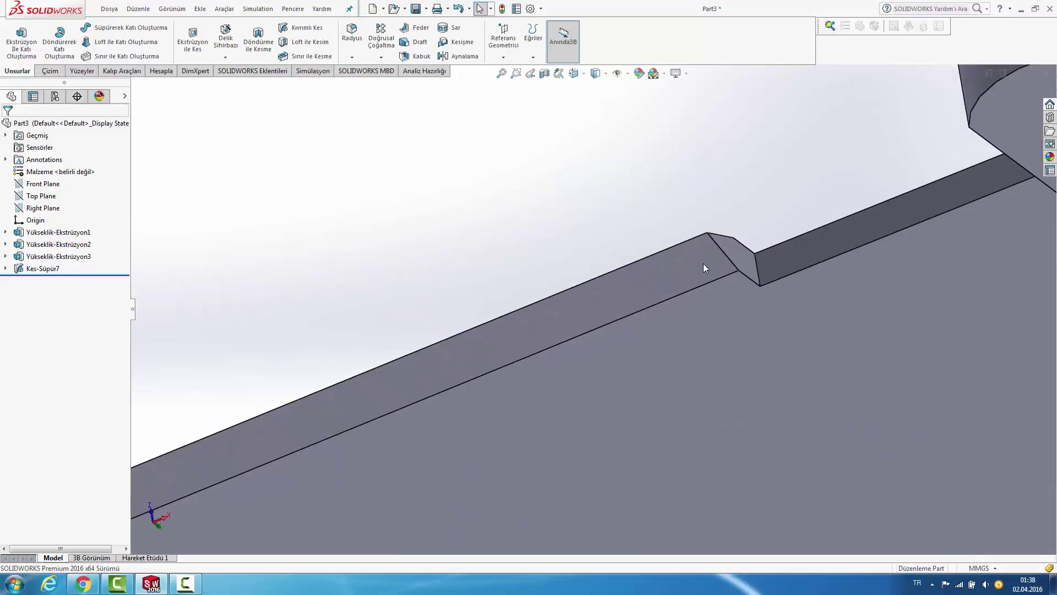
Step: Inspect the notch near the guard, then expand Kes-Süpür7 to show its sketches
mouse_move(703, 264)
middle_mouse_down()
mouse_move(677, 243)
mouse_move(689, 349)
mouse_move(605, 285)
middle_mouse_up()
scroll(677, 243, "up", 5)
scroll(605, 285, "up", 2)
scroll(549, 281, "up", 3)
scroll(615, 324, "down", 3)
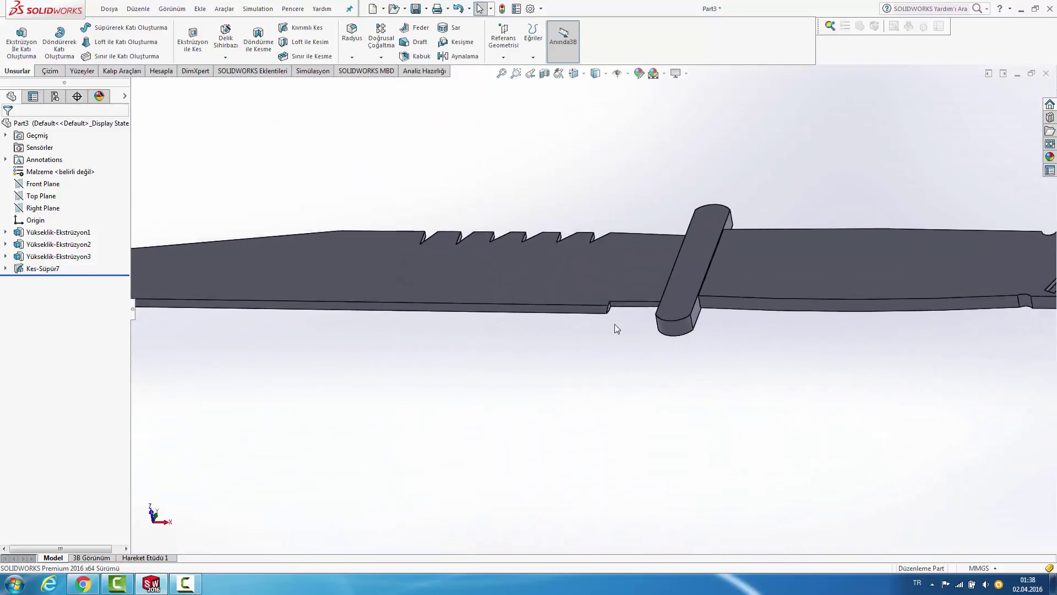
scroll(597, 288, "down", 4)
scroll(600, 293, "down", 2)
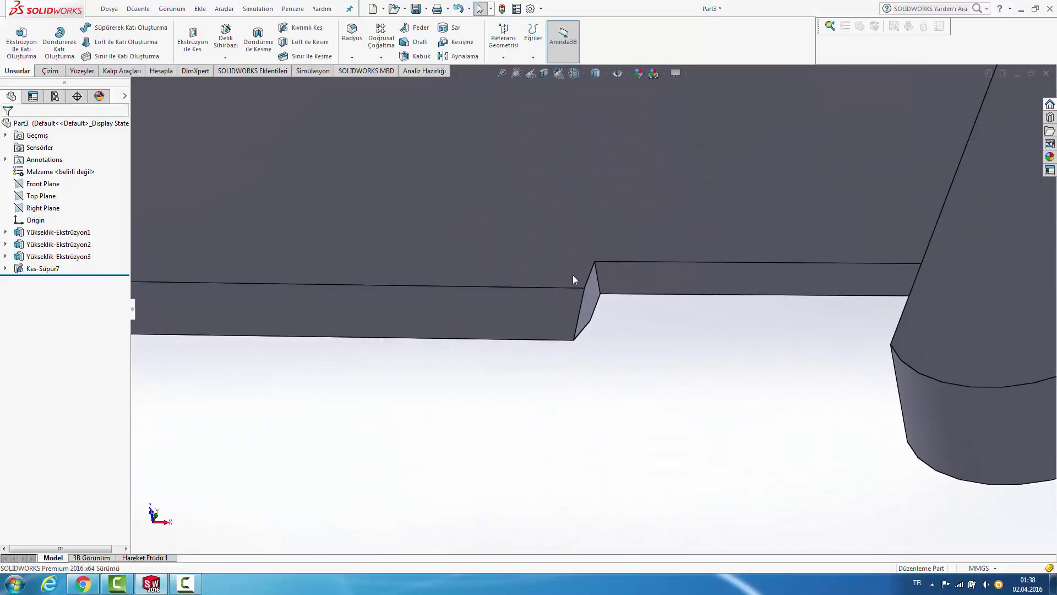
right_click(38, 273)
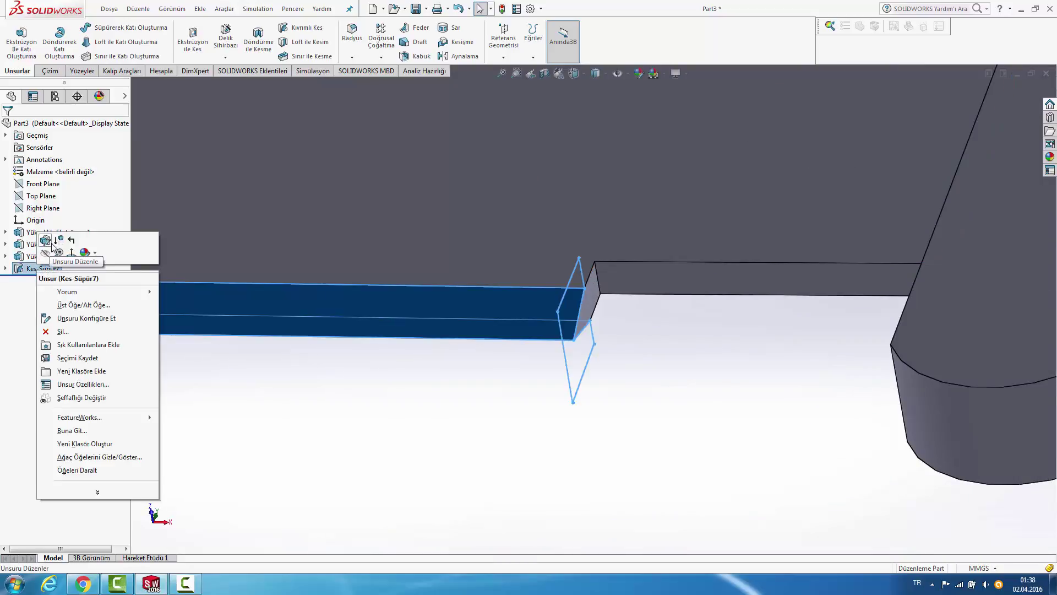
left_click(6, 268)
Step: Edit sketch Çizim5 and dimension its slanted line to 16 mm
right_click(47, 285)
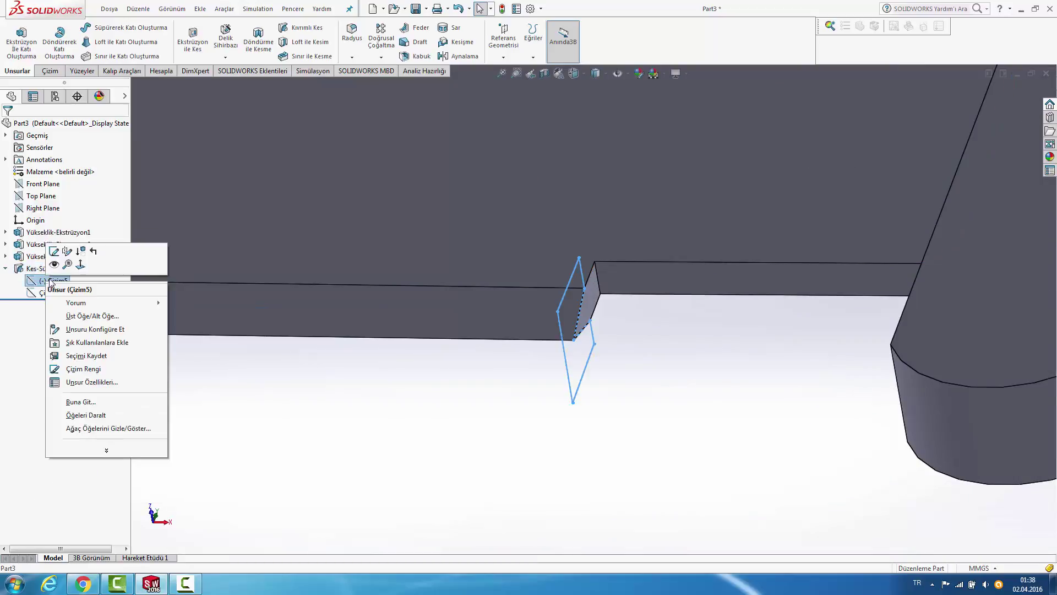
left_click(62, 249)
scroll(633, 329, "down", 3)
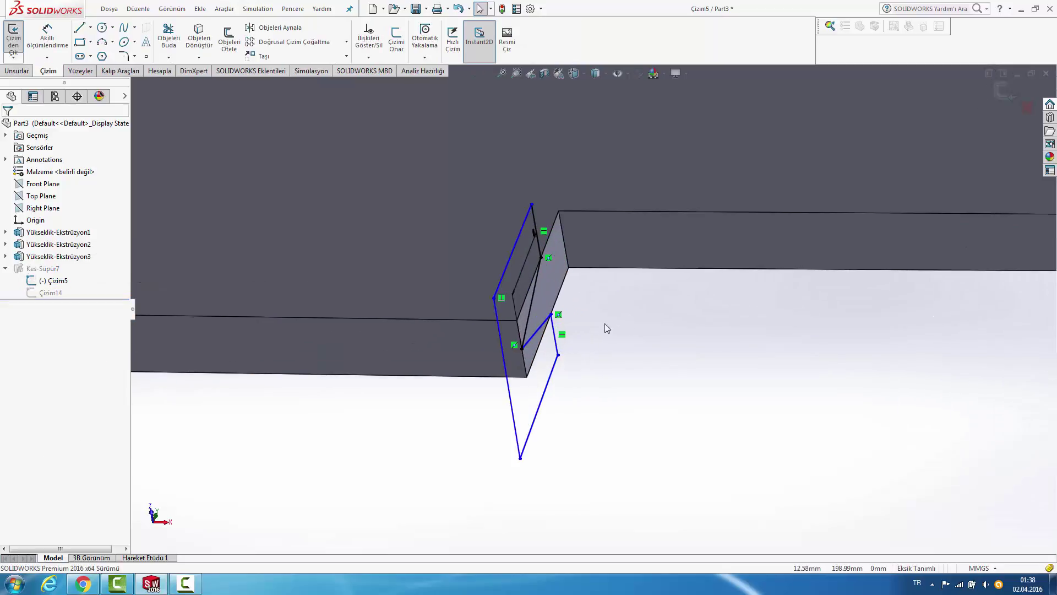
left_click(47, 38)
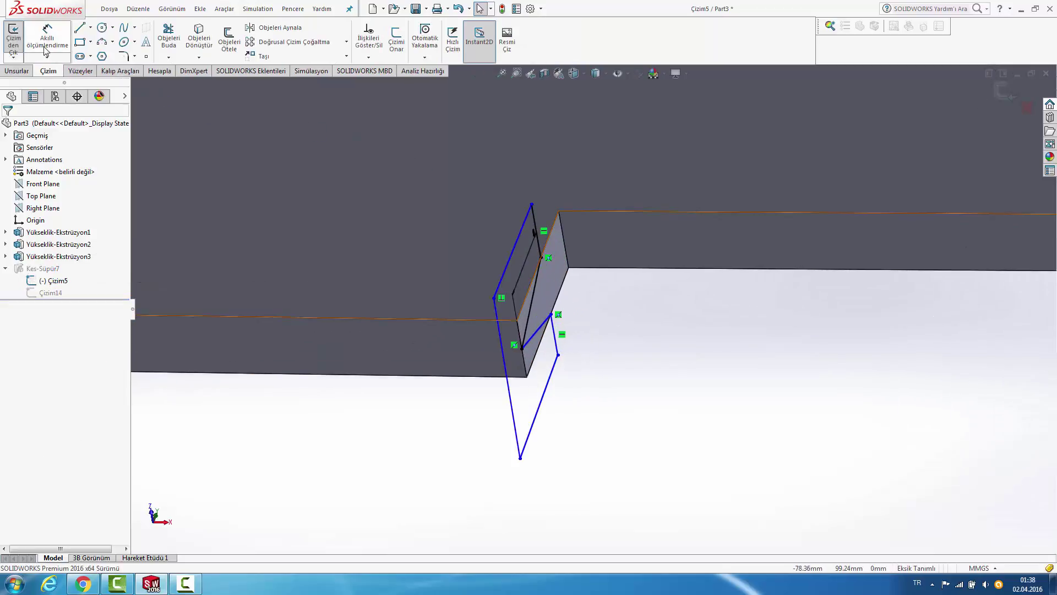
left_click(517, 240)
left_click(498, 216)
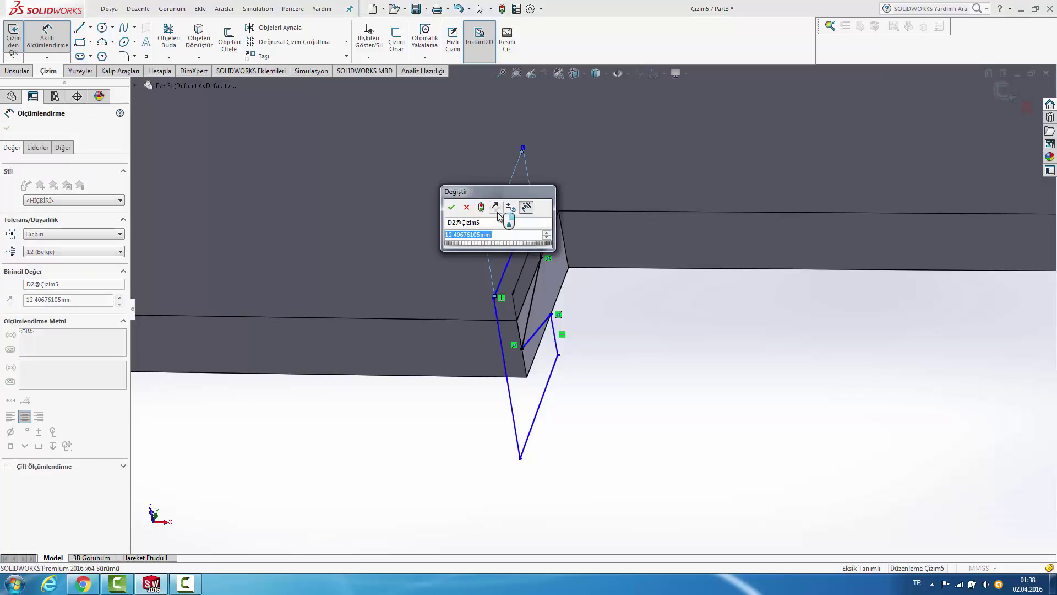
scroll(644, 312, "up", 2)
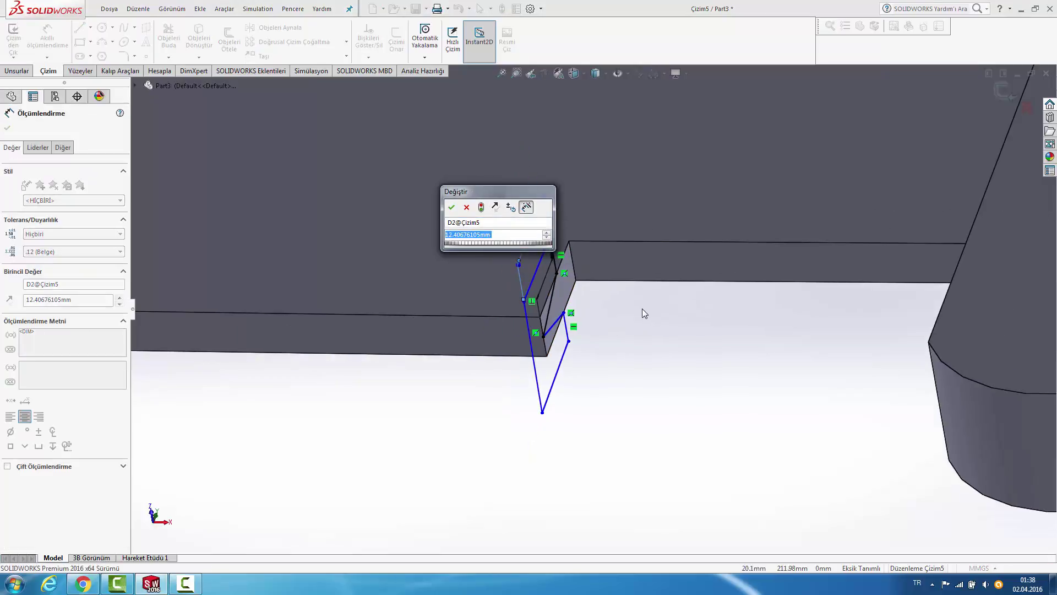
type("16")
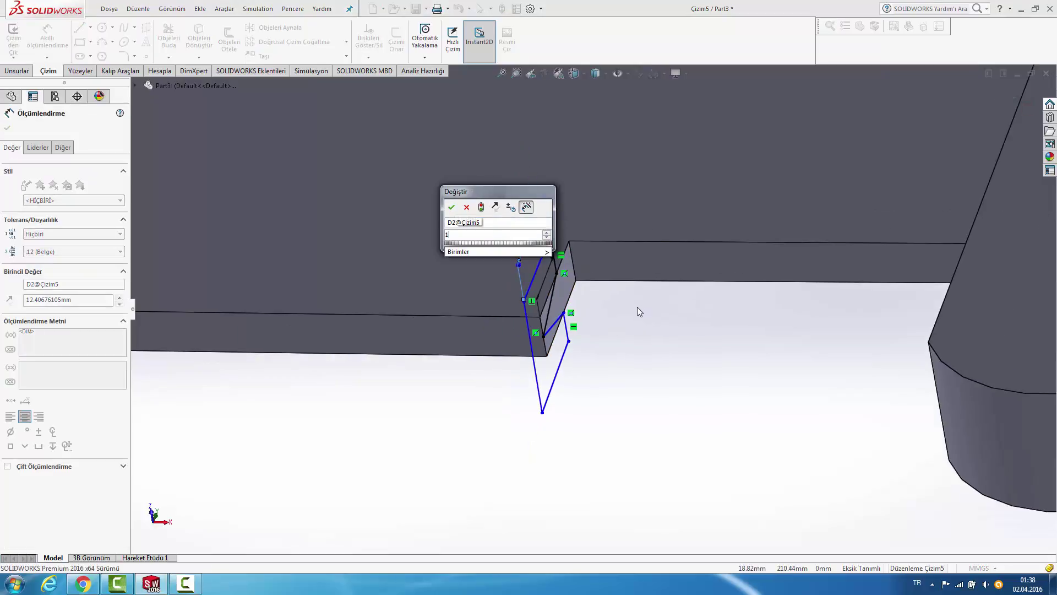
key("Return")
left_click(639, 308)
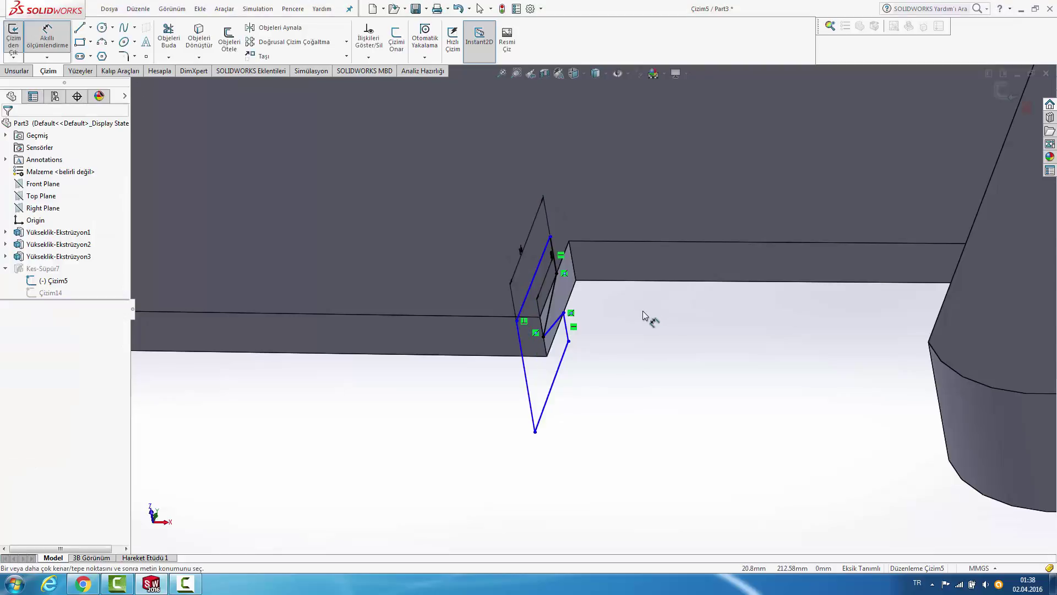
Step: Dimension another side of the profile to 14 mm
middle_click_drag(609, 307, 558, 331)
scroll(558, 309, "down", 3)
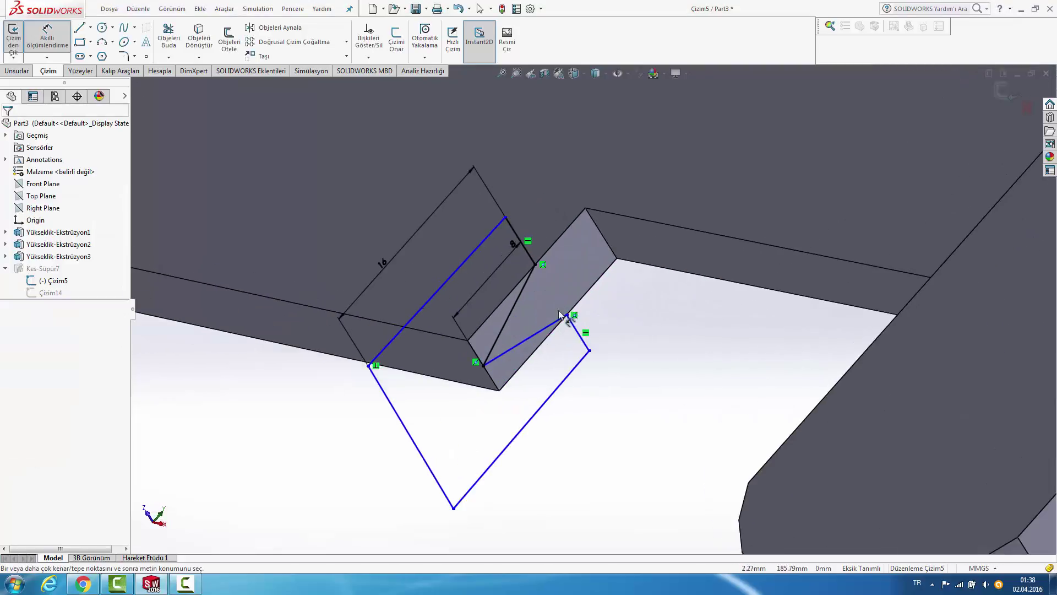
scroll(550, 283, "down", 2)
scroll(550, 283, "up", 2)
left_click(531, 261)
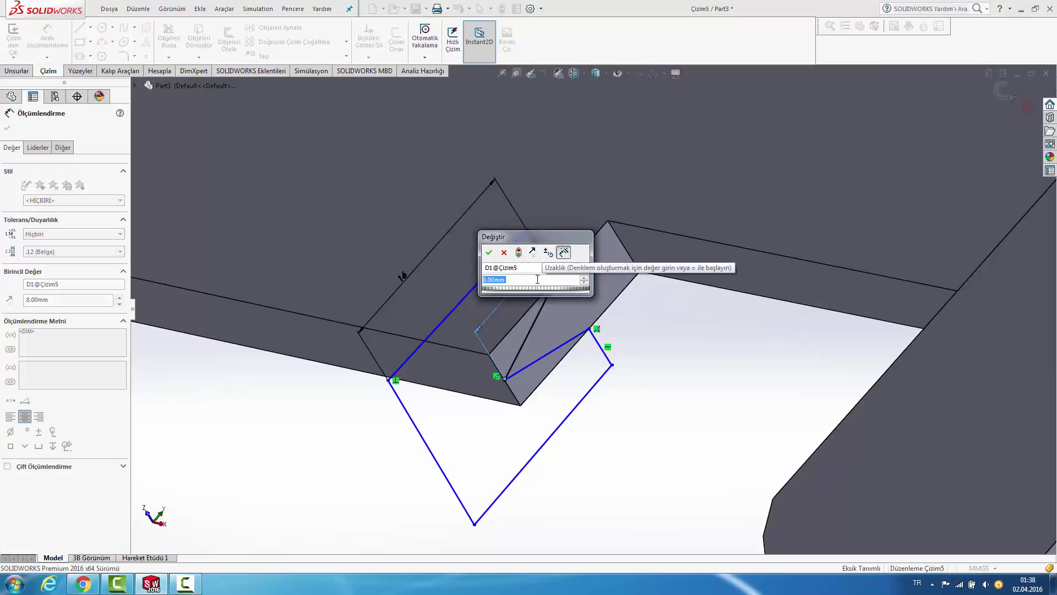
type("14")
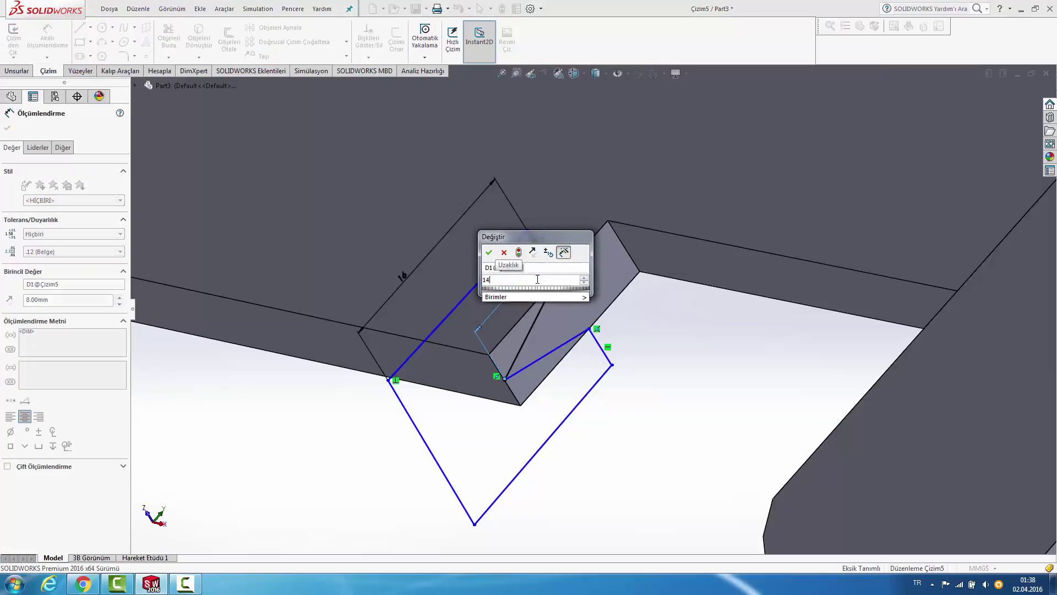
key("Return")
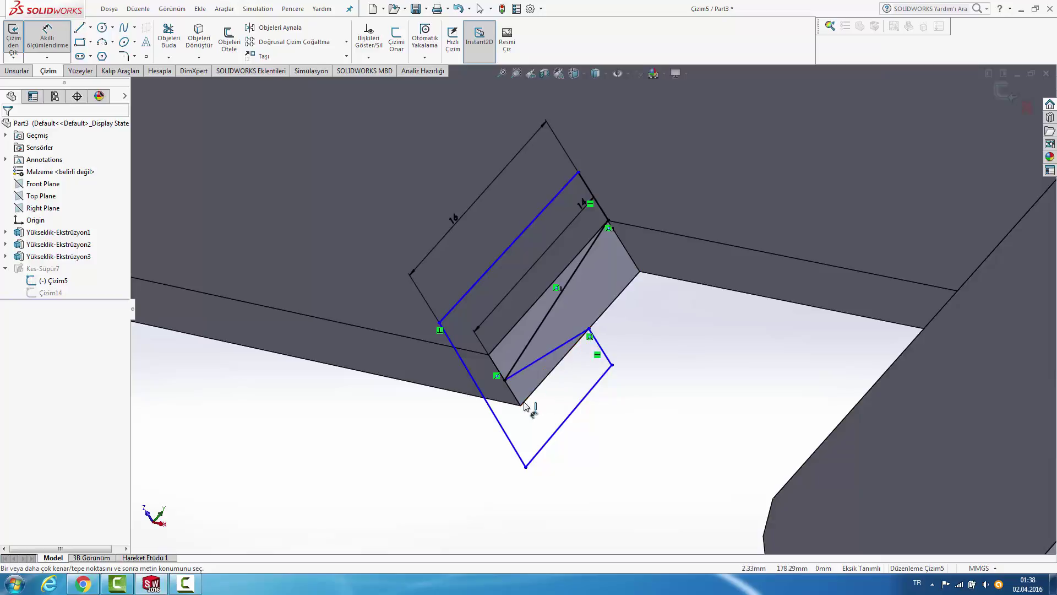
Step: Add a third 14 mm profile dimension and exit the sketch to rebuild the cut
left_click(590, 330)
left_click(636, 421)
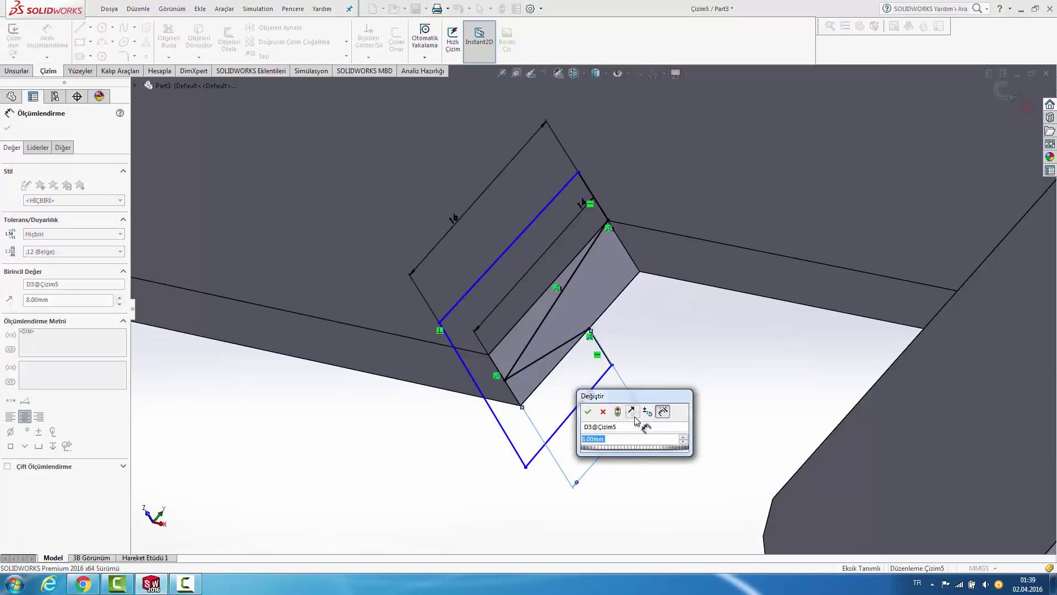
type("14")
key("Return")
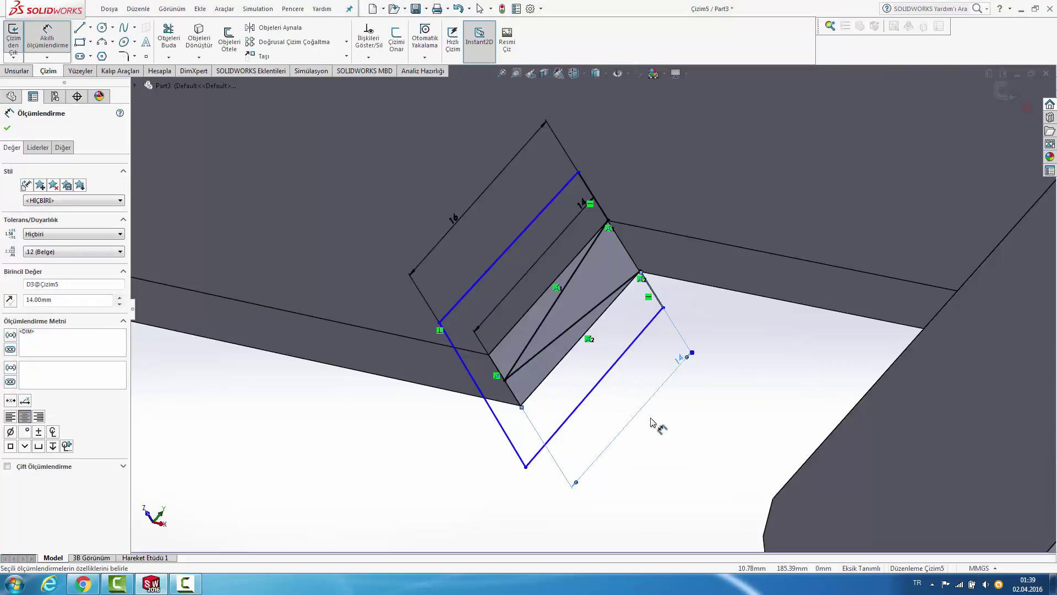
left_click(718, 413)
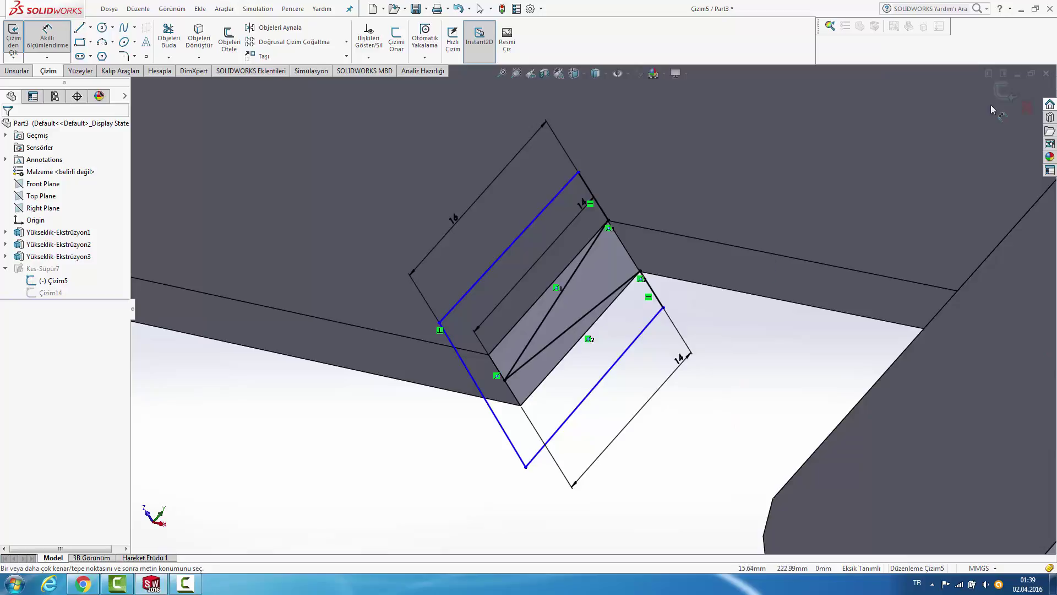
left_click(1003, 91)
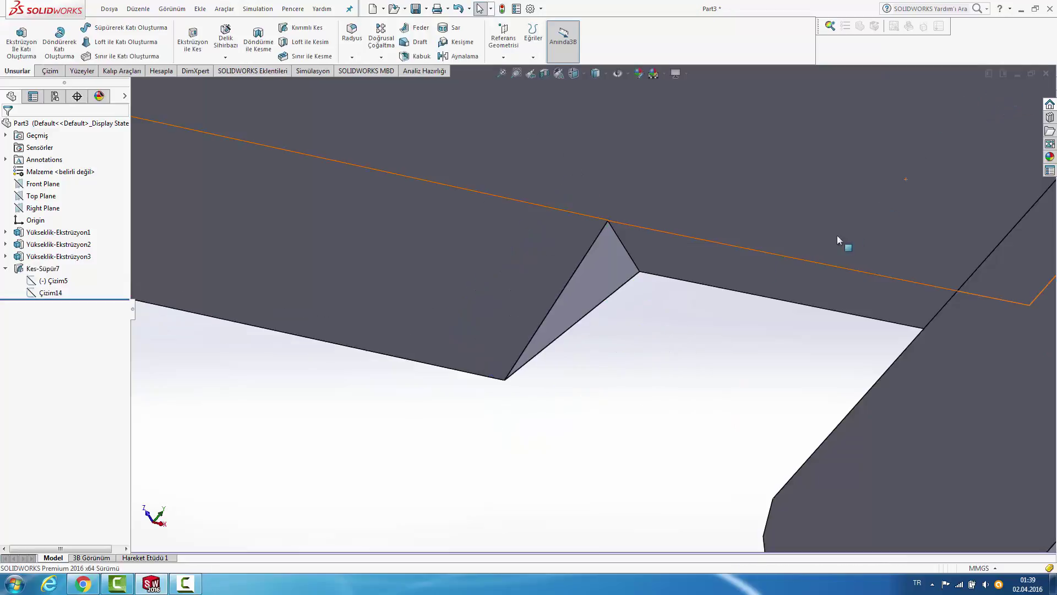
scroll(618, 300, "up", 3)
scroll(615, 308, "up", 2)
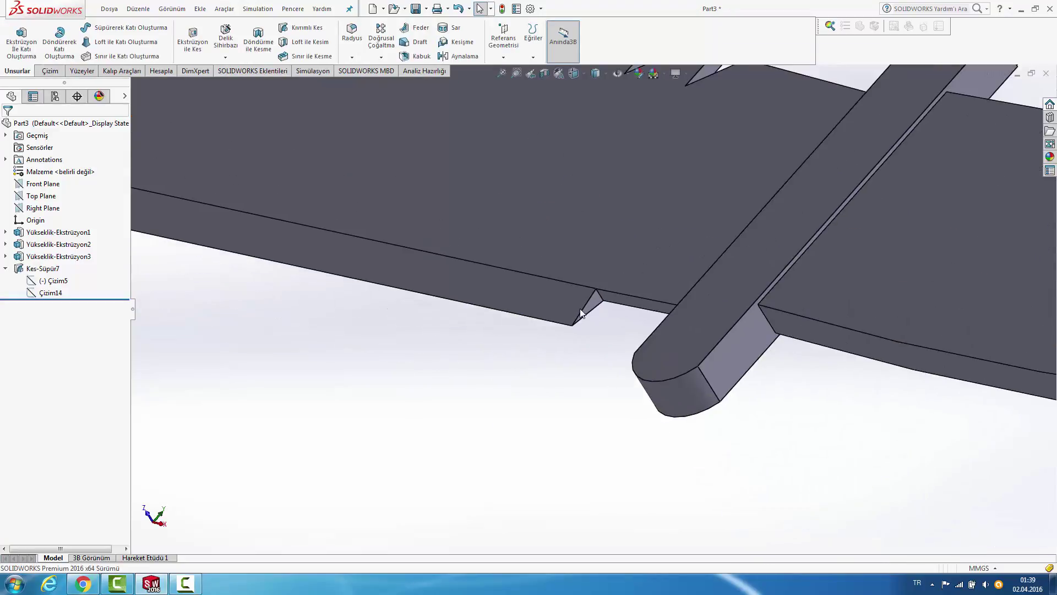
scroll(598, 302, "down", 2)
scroll(602, 297, "up", 5)
scroll(458, 253, "up", 3)
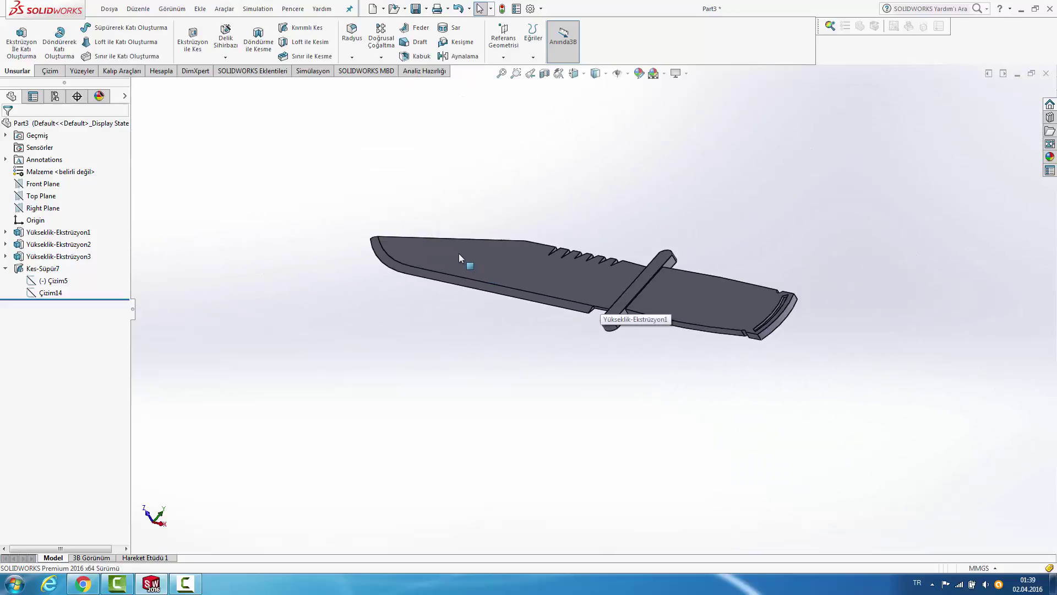
mouse_move(458, 254)
middle_mouse_down()
mouse_move(454, 150)
mouse_move(507, 316)
mouse_move(505, 279)
middle_mouse_up()
scroll(503, 269, "down", 5)
scroll(482, 253, "down", 2)
middle_click_drag(482, 231, 548, 266)
scroll(856, 314, "up", 4)
mouse_move(856, 313)
middle_mouse_down()
mouse_move(844, 231)
mouse_move(804, 203)
middle_mouse_up()
scroll(792, 365, "down", 2)
scroll(745, 288, "down", 3)
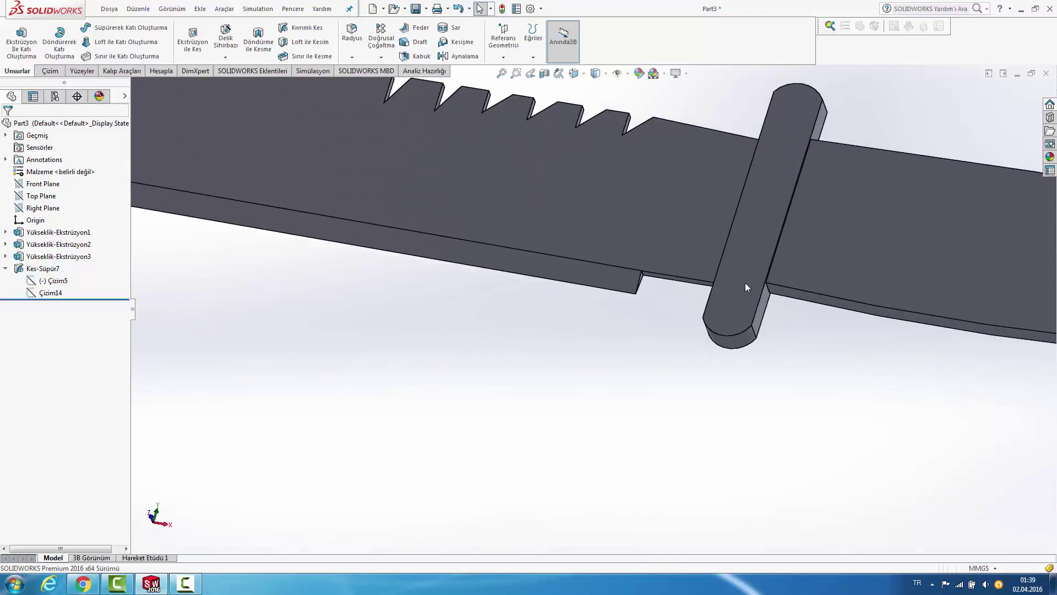
scroll(633, 266, "down", 2)
scroll(618, 268, "down", 2)
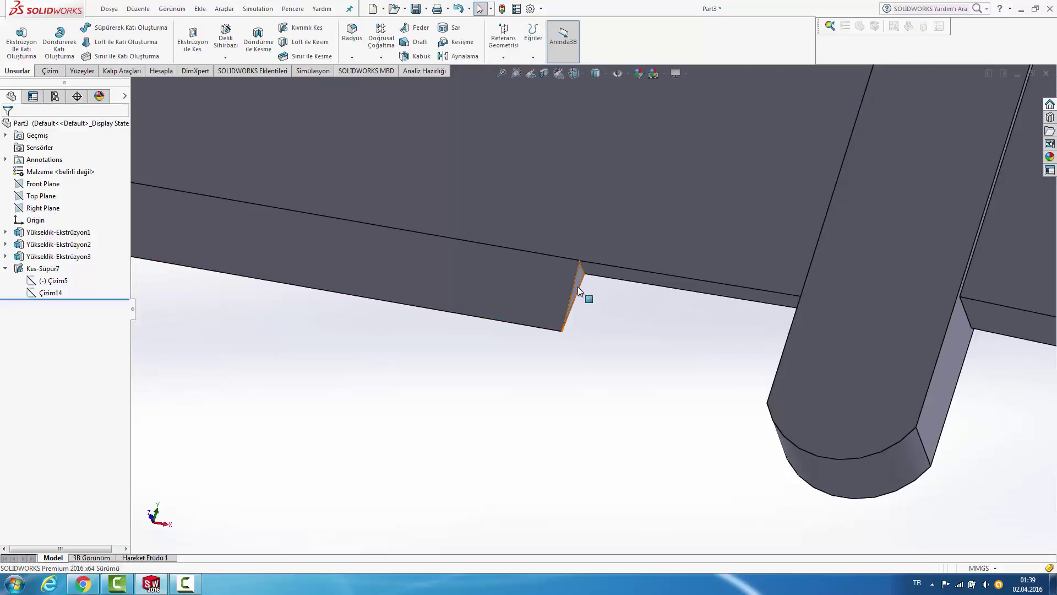
left_click(583, 268)
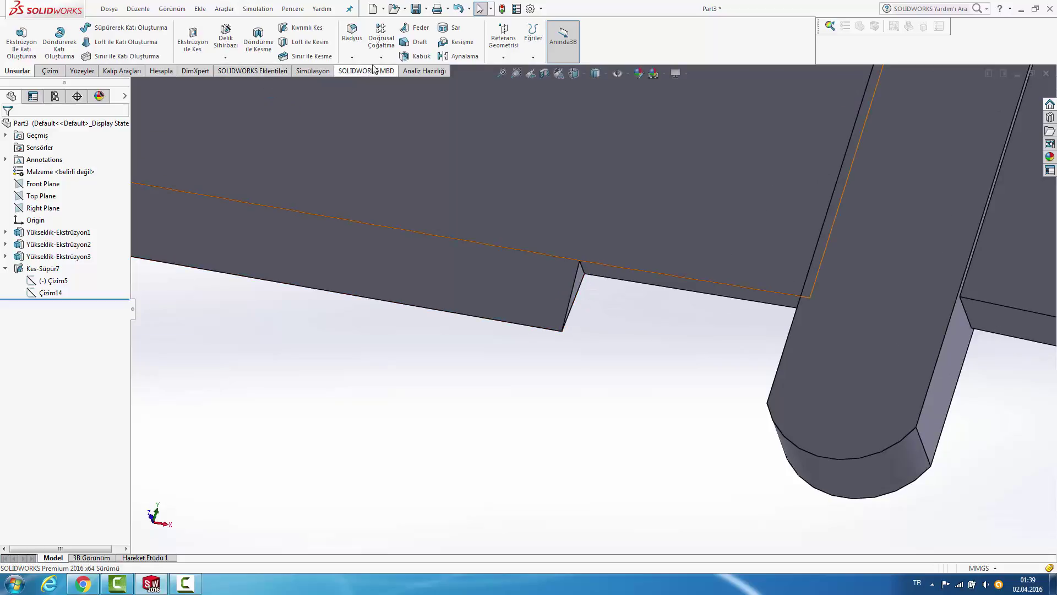
left_click(348, 47)
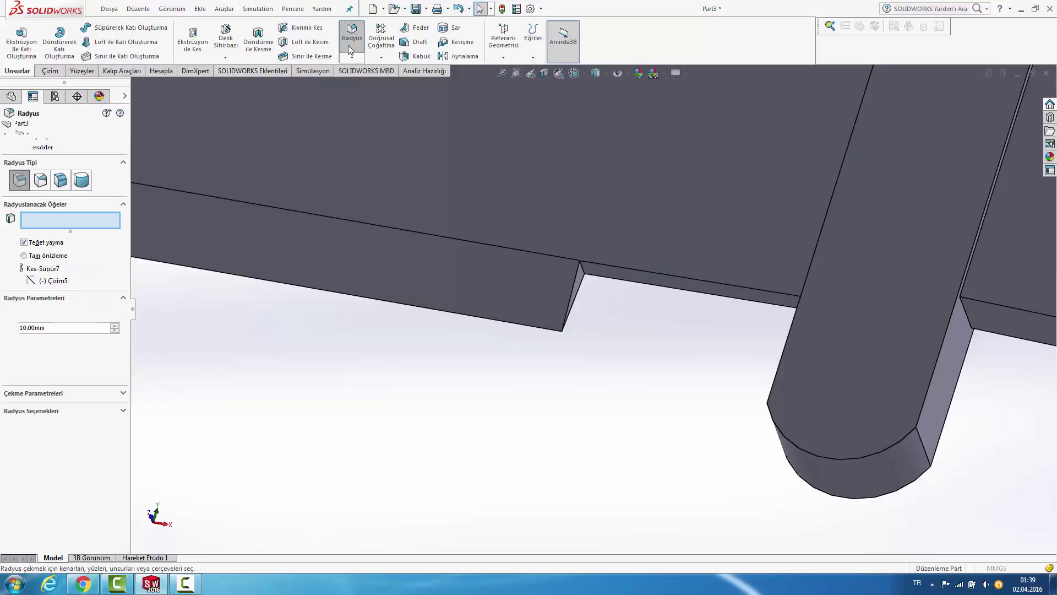
left_click(583, 271)
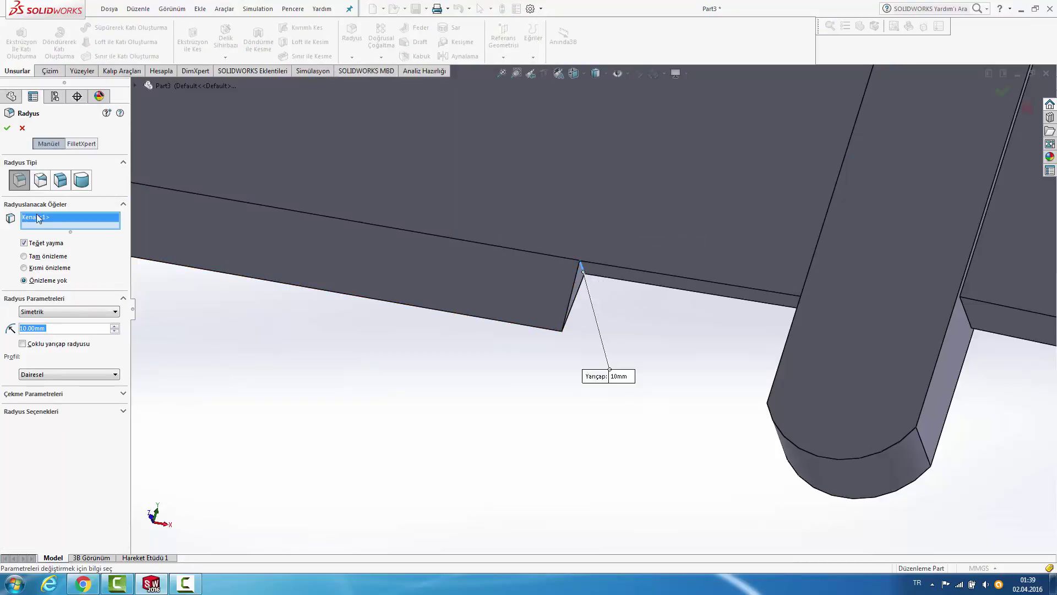
left_click(8, 129)
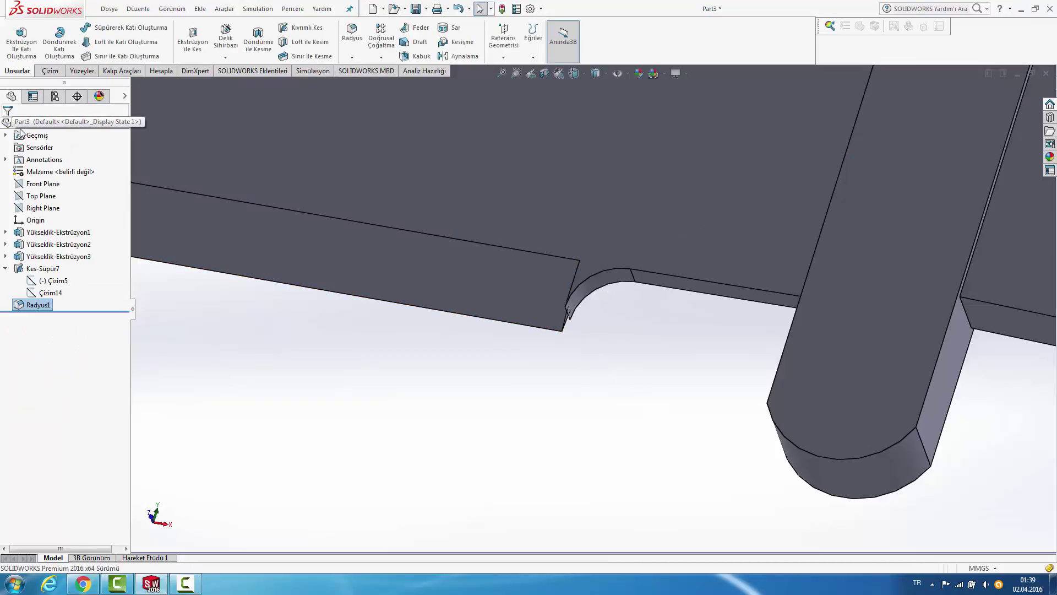
scroll(592, 293, "down", 3)
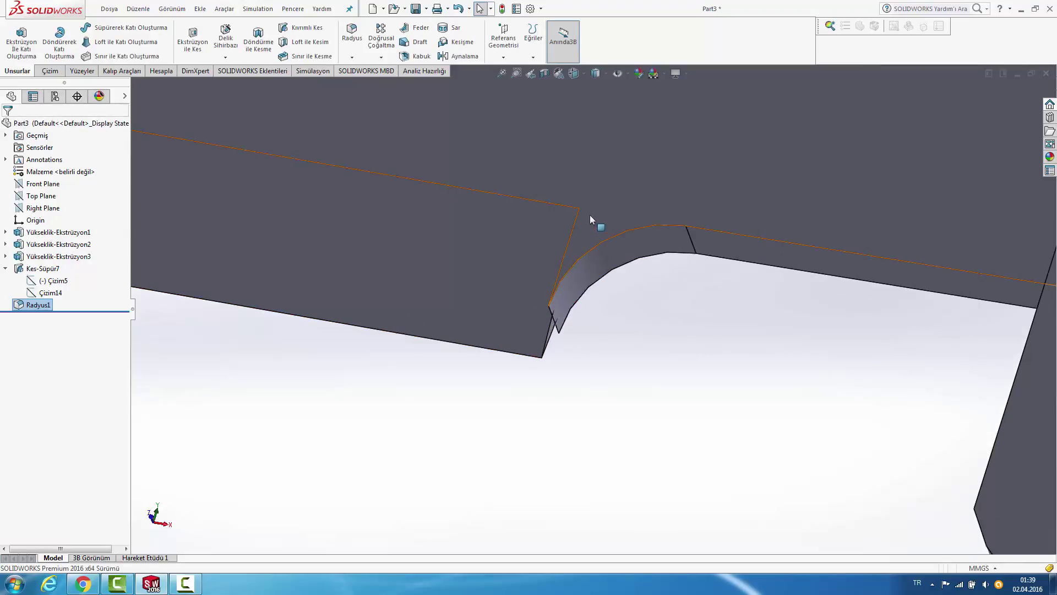
scroll(590, 215, "down", 3)
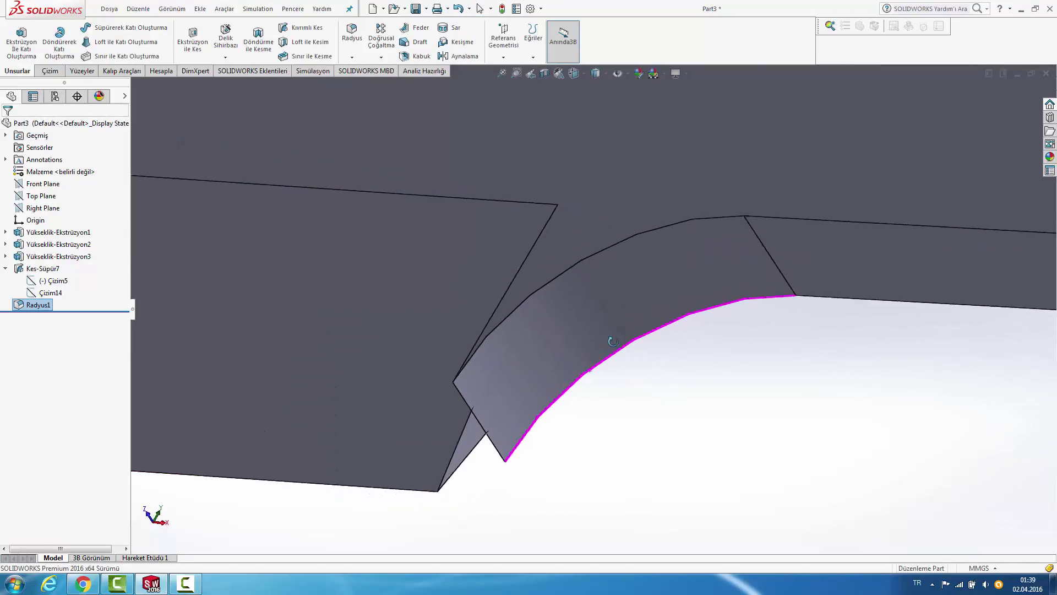
middle_click_drag(640, 372, 557, 345)
scroll(543, 397, "up", 2)
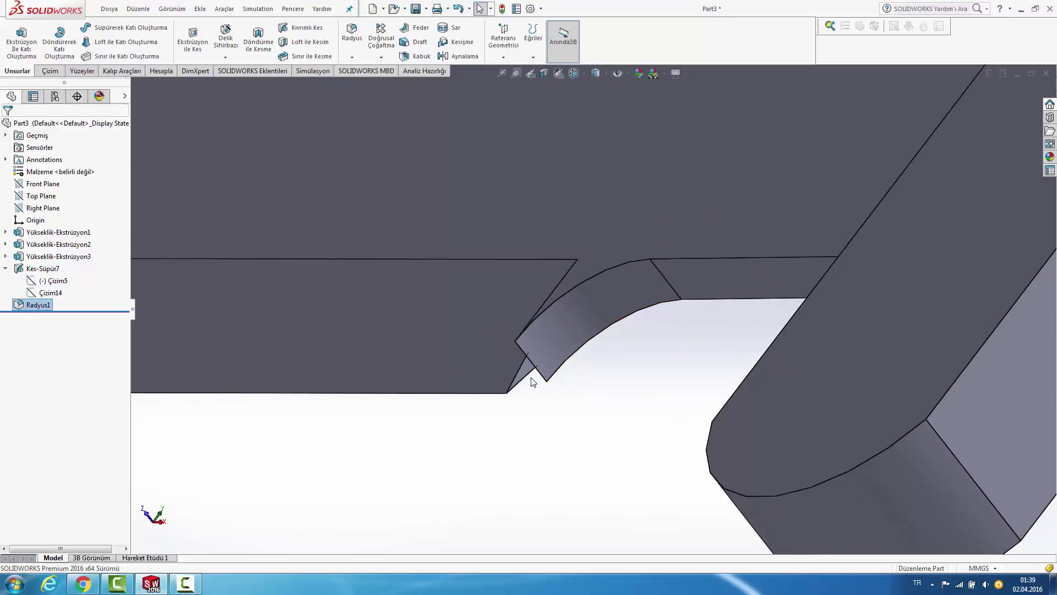
middle_click_drag(555, 364, 171, 267)
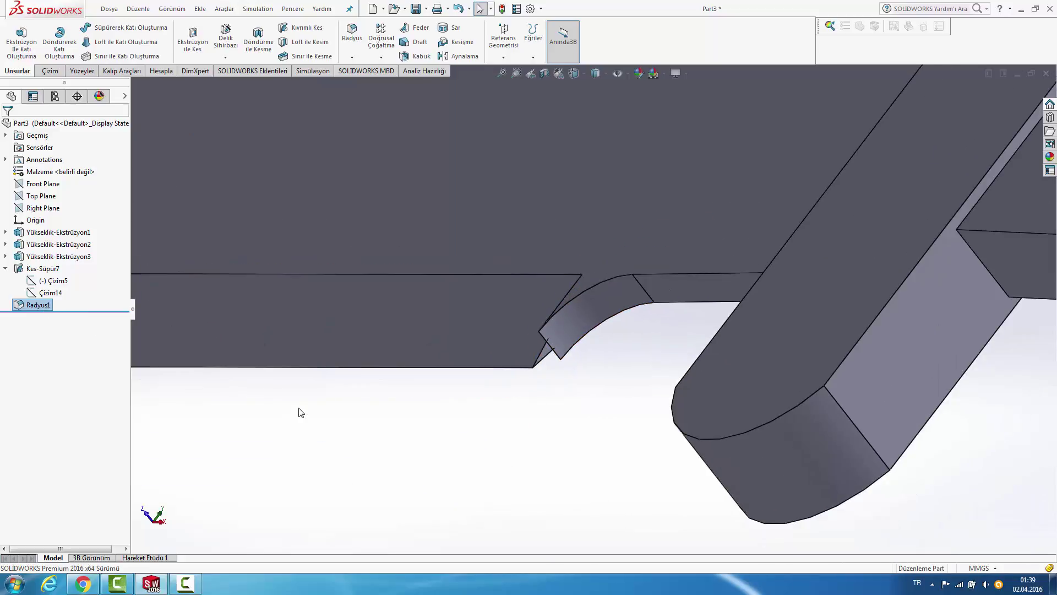
key("Delete")
key("Return")
Step: Start sketch Çizim15 on the blade's flat side face, viewed normal and zoomed to the notch corner
mouse_move(618, 396)
middle_mouse_down()
mouse_move(638, 402)
mouse_move(665, 248)
middle_mouse_up()
left_click(666, 250)
right_click(666, 250)
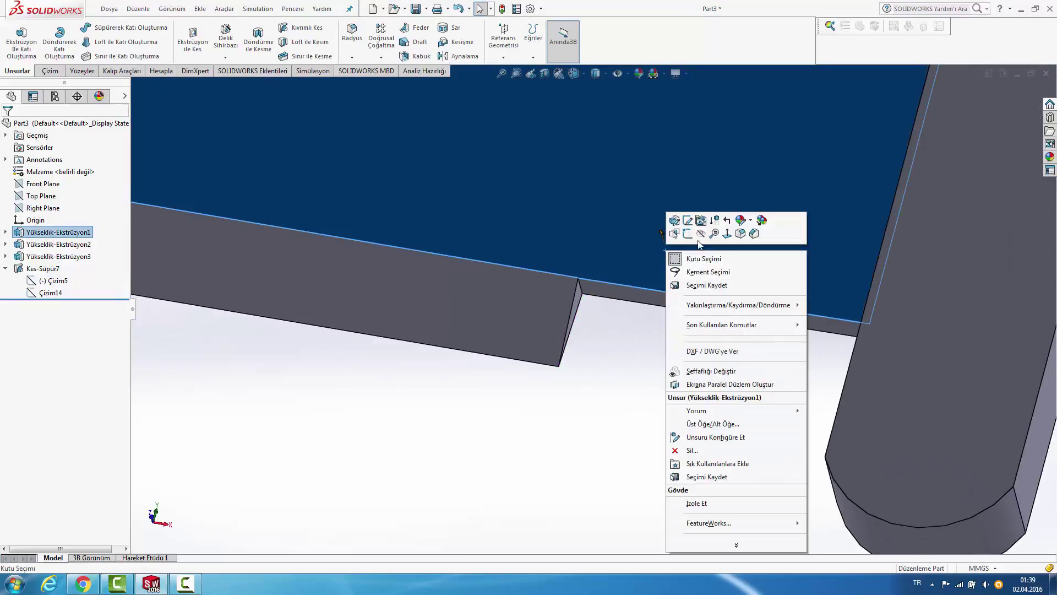
left_click(686, 233)
key("space")
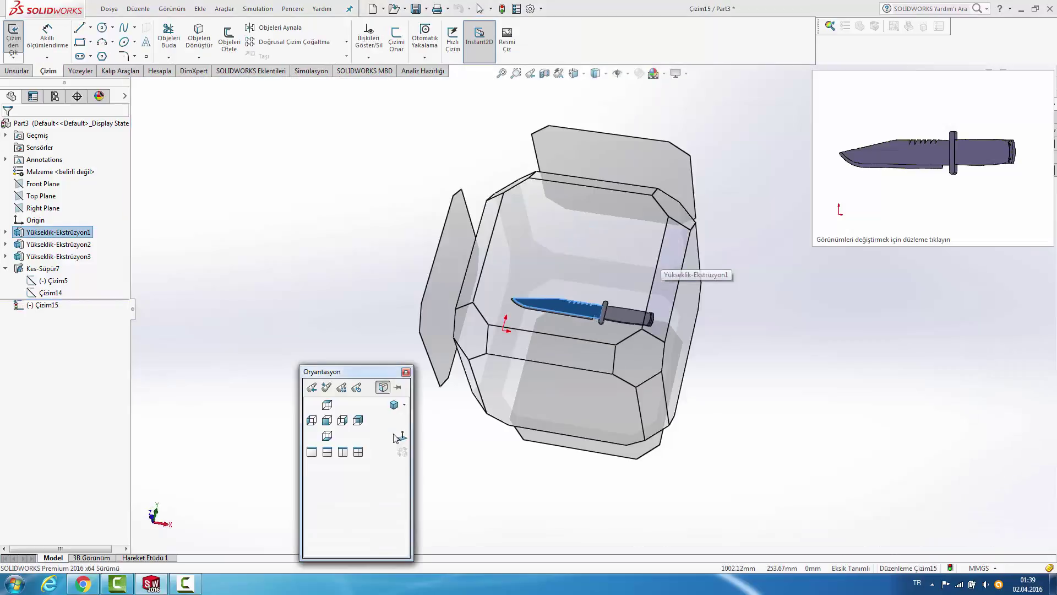
scroll(636, 354, "down", 3)
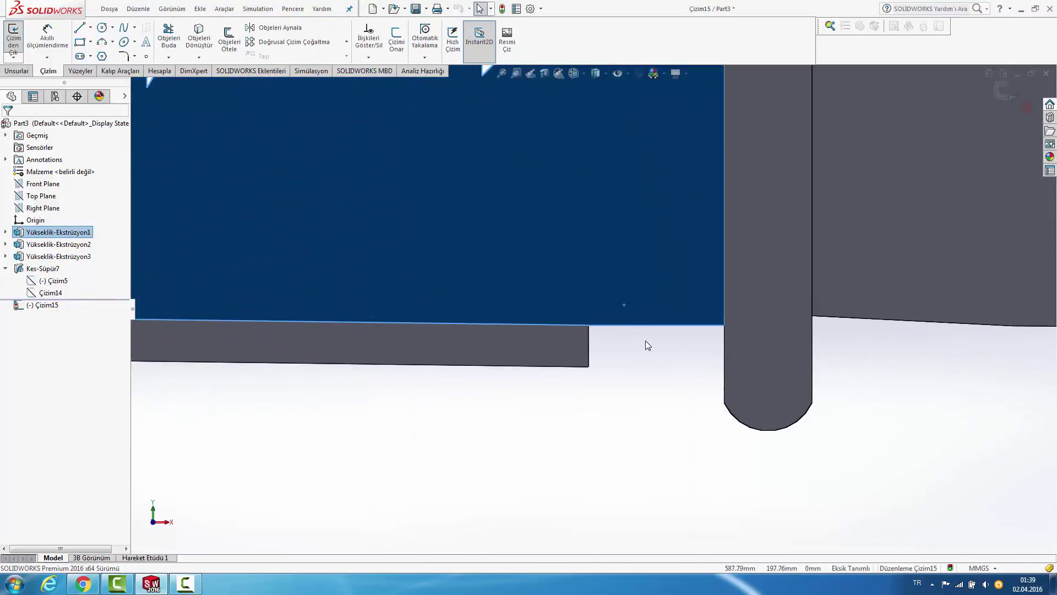
scroll(627, 337, "down", 2)
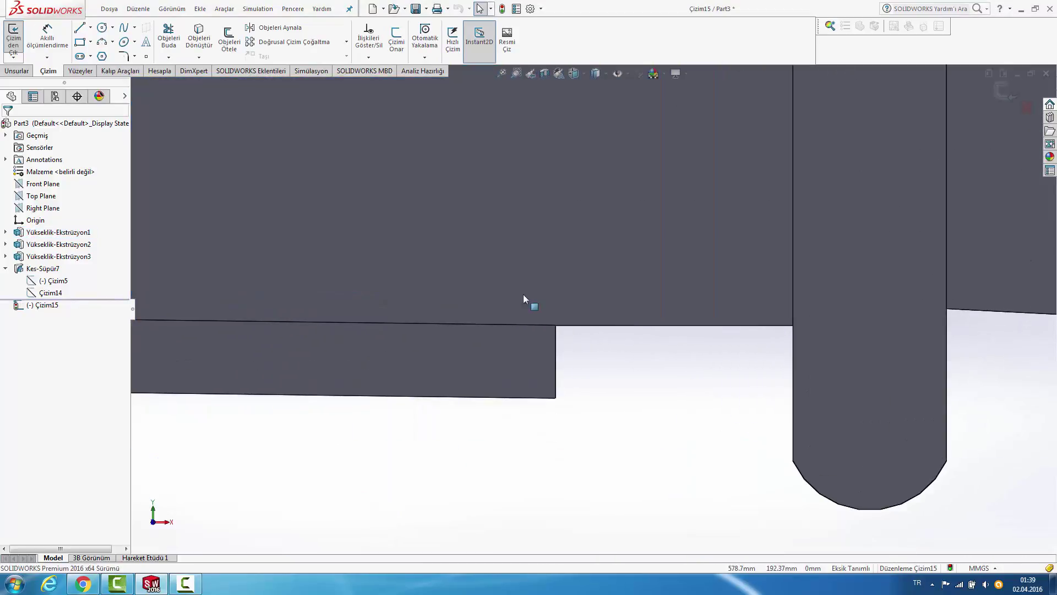
left_click(102, 28)
left_click(556, 326)
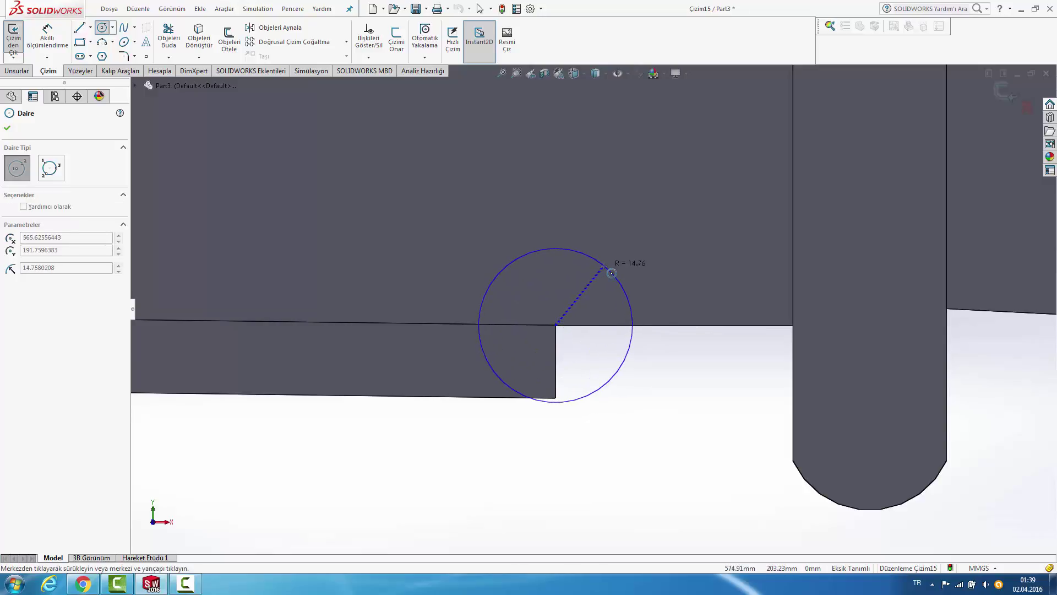
key("Escape")
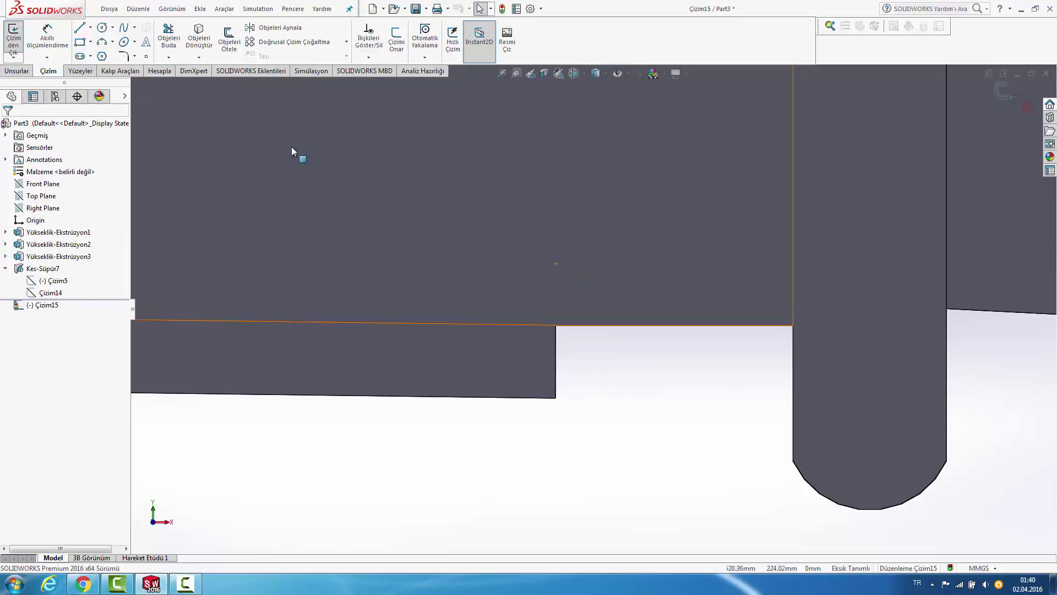
left_click(101, 44)
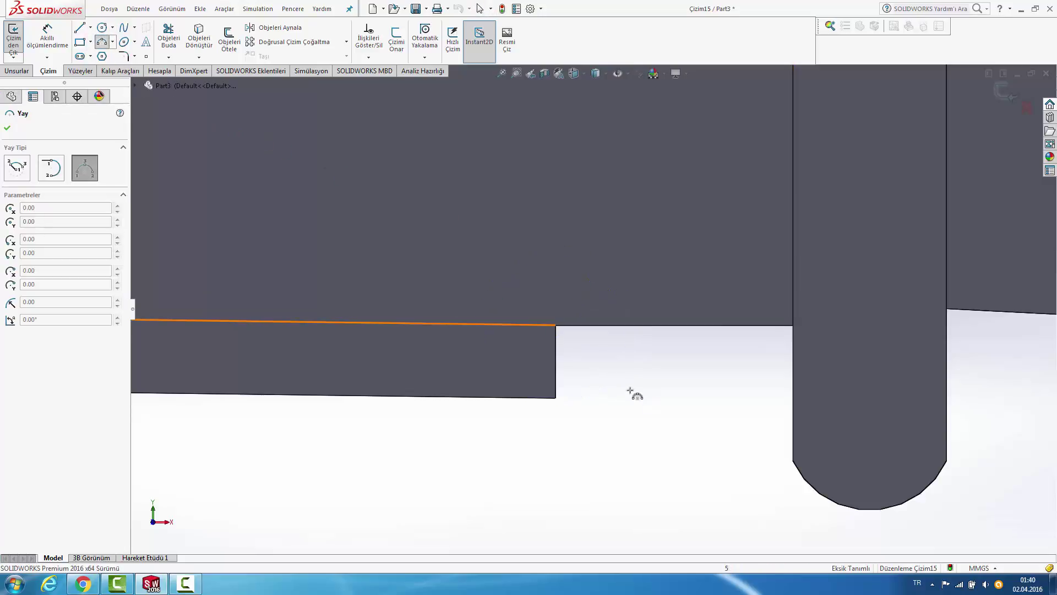
Step: Draw a 3-point arc from the notch corner down to the blade's bottom edge
left_click(556, 325)
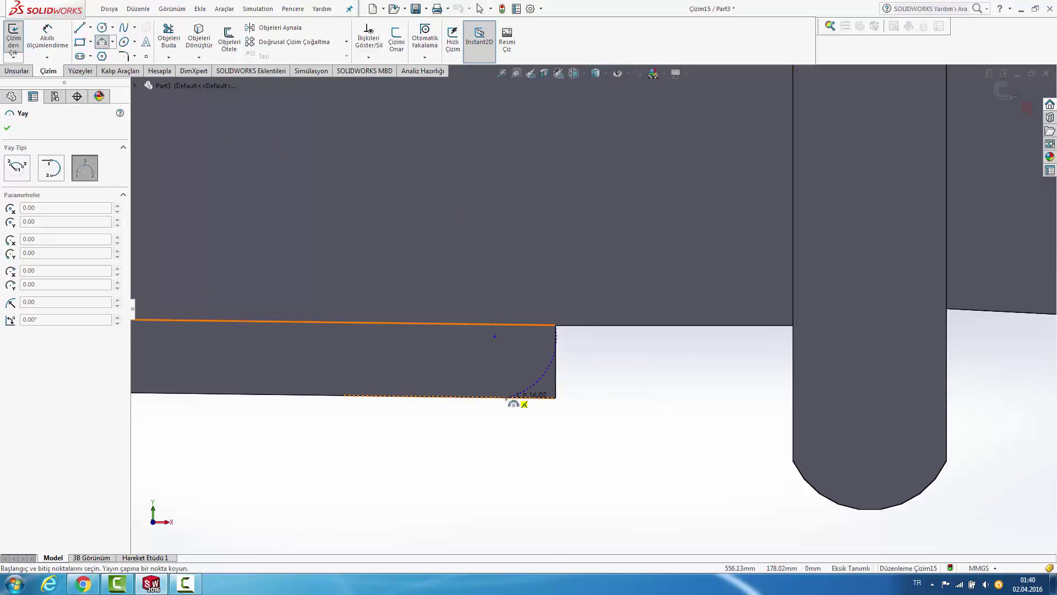
left_click(507, 397)
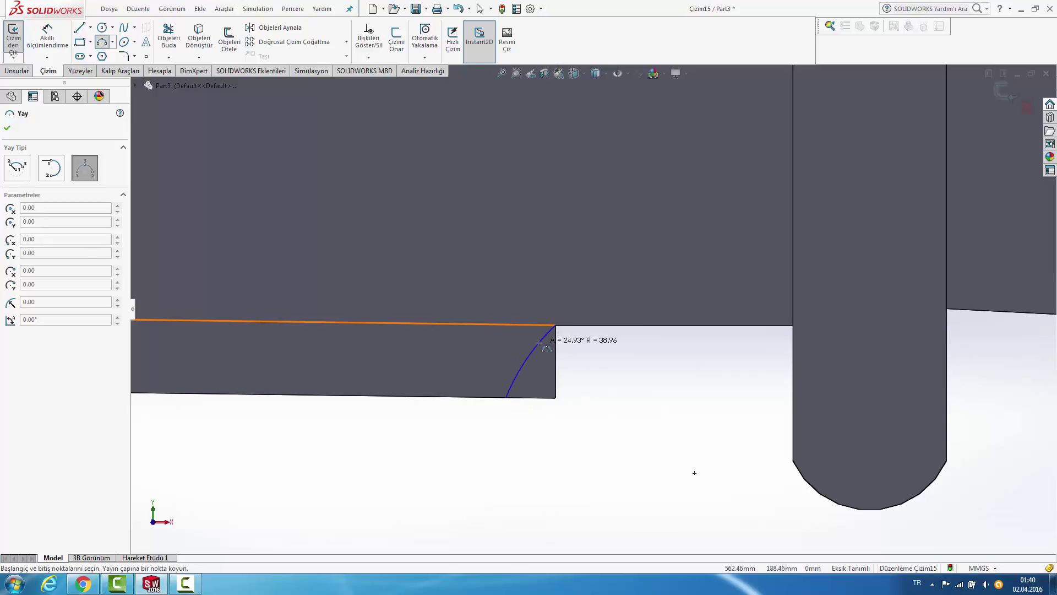
left_click(542, 343)
key("Escape")
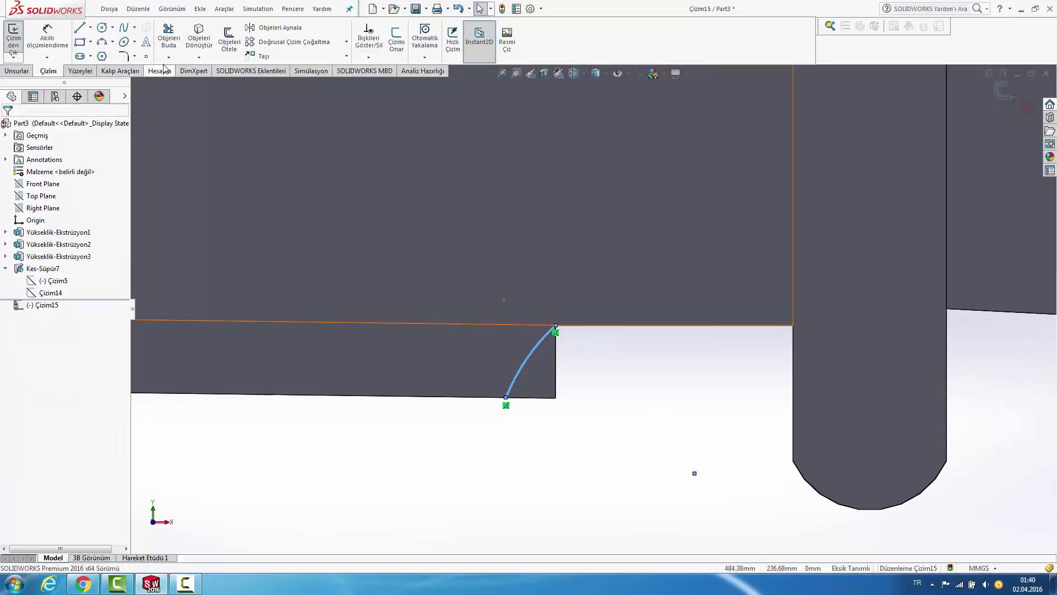
Step: Extend both arc ends with Trim, past the corner and below the blade
left_click(166, 37)
scroll(556, 326, "down", 1)
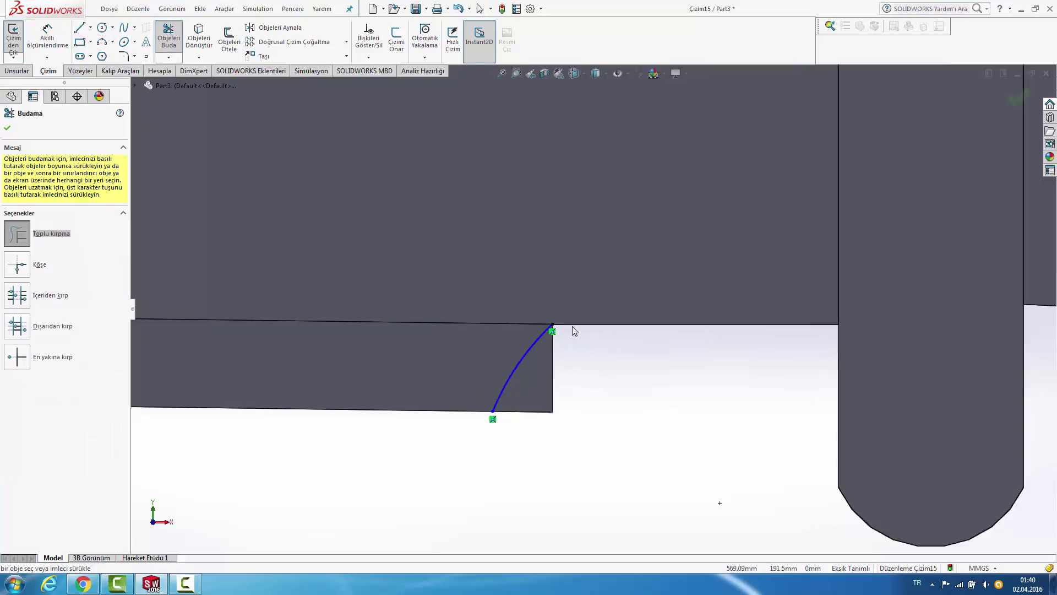
scroll(571, 329, "down", 2)
mouse_move(191, 85)
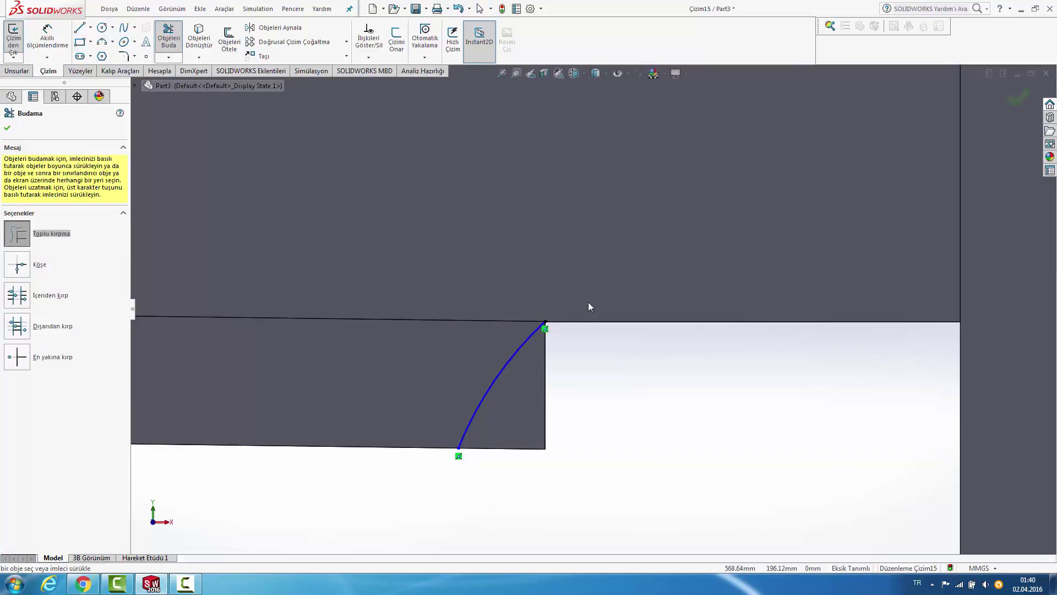
left_click_drag(539, 325, 616, 322)
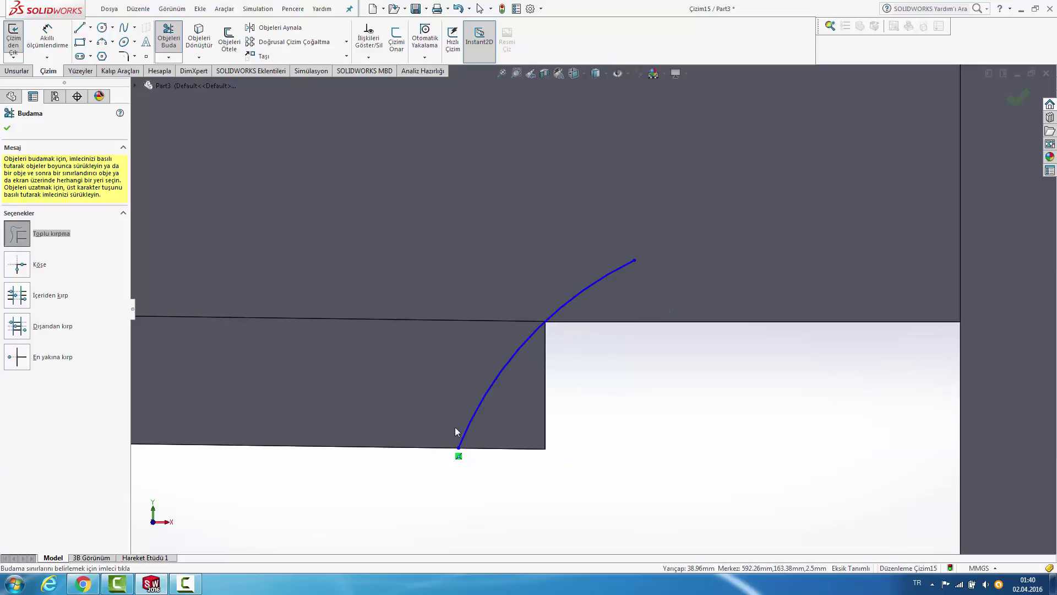
left_click_drag(465, 438, 439, 512, "shift")
key("z")
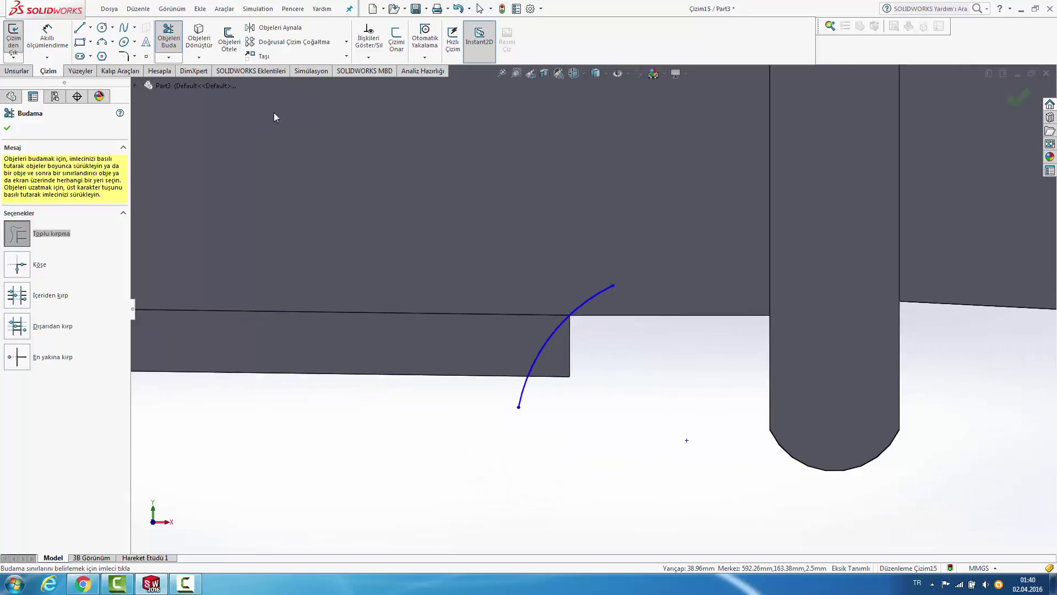
Step: Close the profile with a horizontal line and a vertical line up to the arc's upper end
left_click(82, 31)
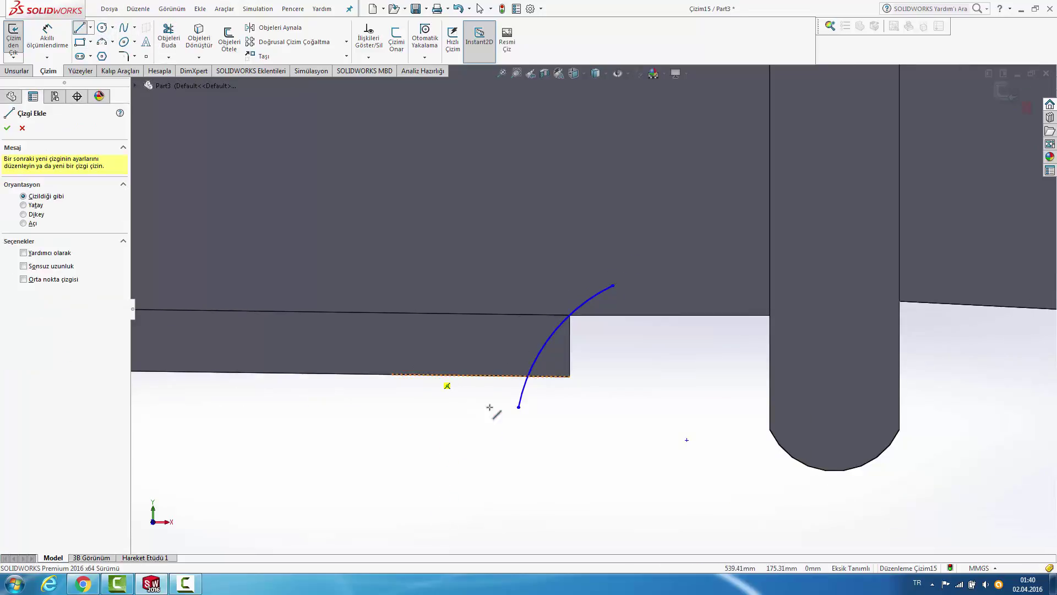
left_click(517, 408)
left_click(620, 411)
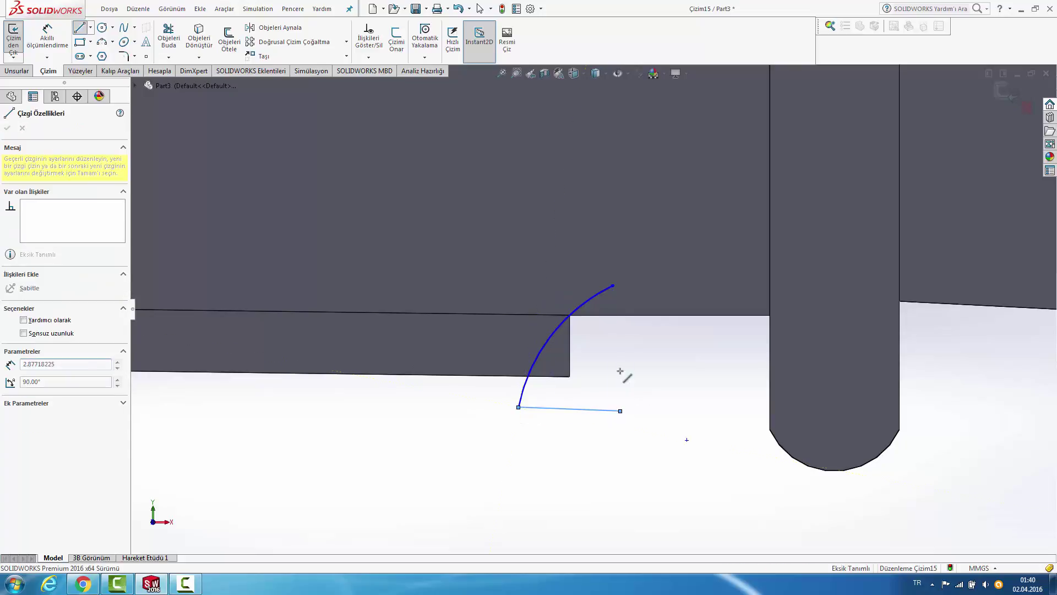
left_click(612, 286)
scroll(594, 311, "up", 2)
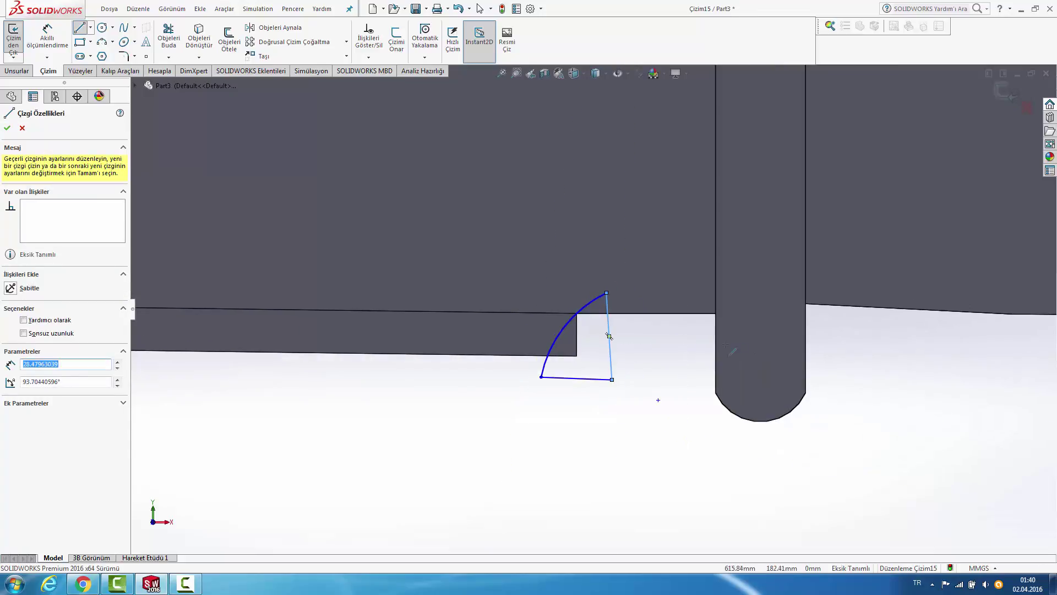
scroll(609, 335, "up", 3)
middle_click_drag(609, 353, 633, 308)
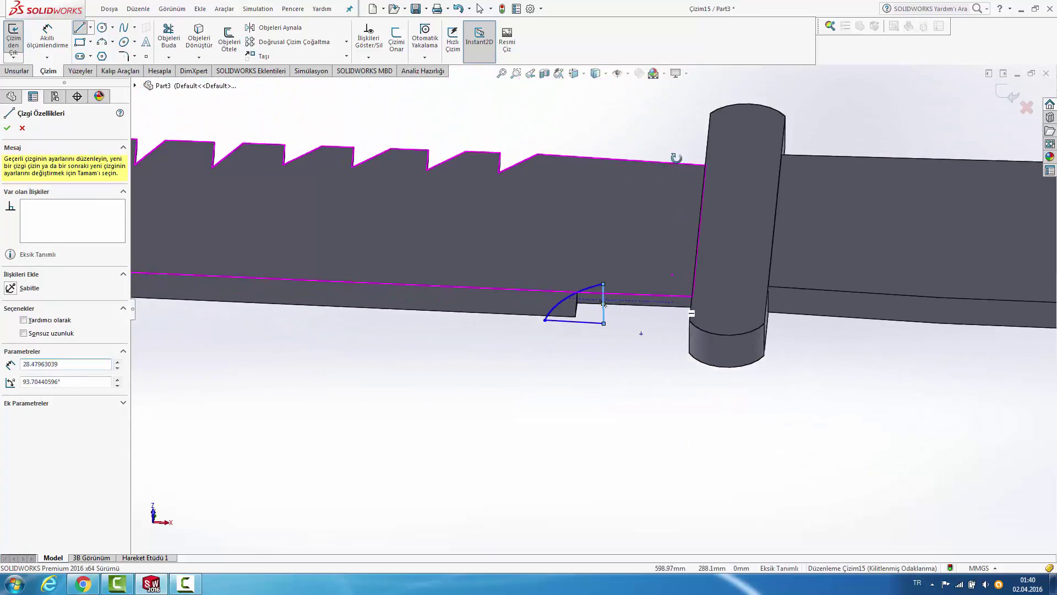
left_click(10, 71)
Step: Cut the wedge profile into the blade as a Blind 12 mm extruded cut, Kes-Ekstrüzyon1
left_click(193, 39)
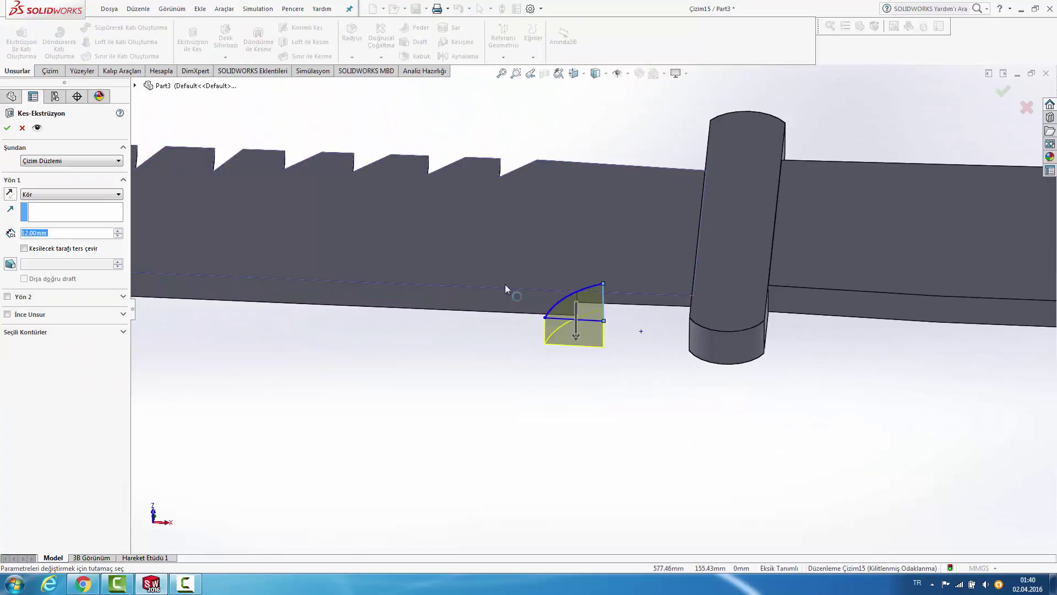
left_click(1003, 90)
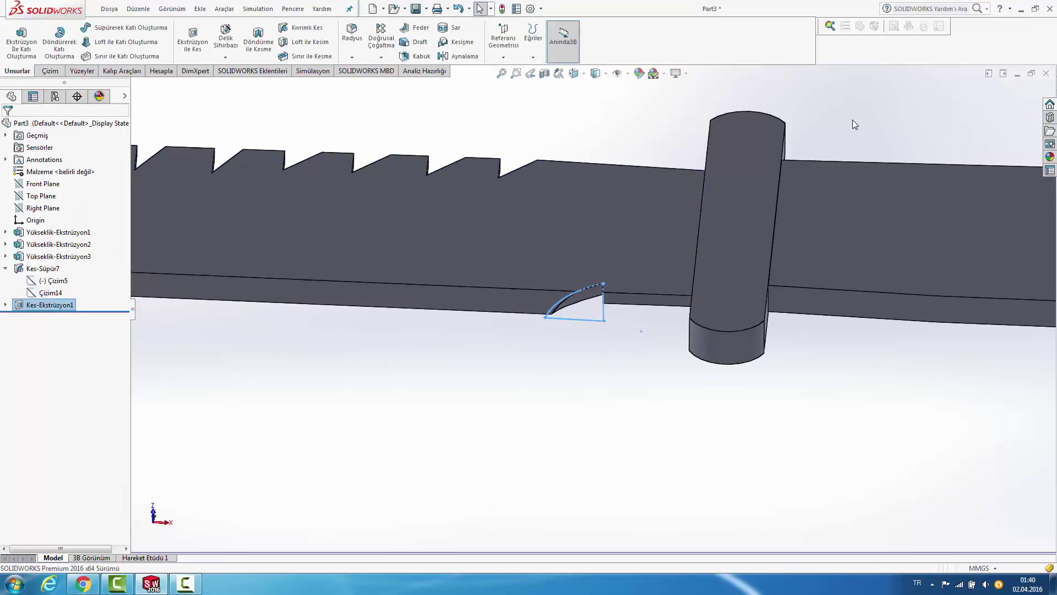
middle_click_drag(595, 232, 632, 361)
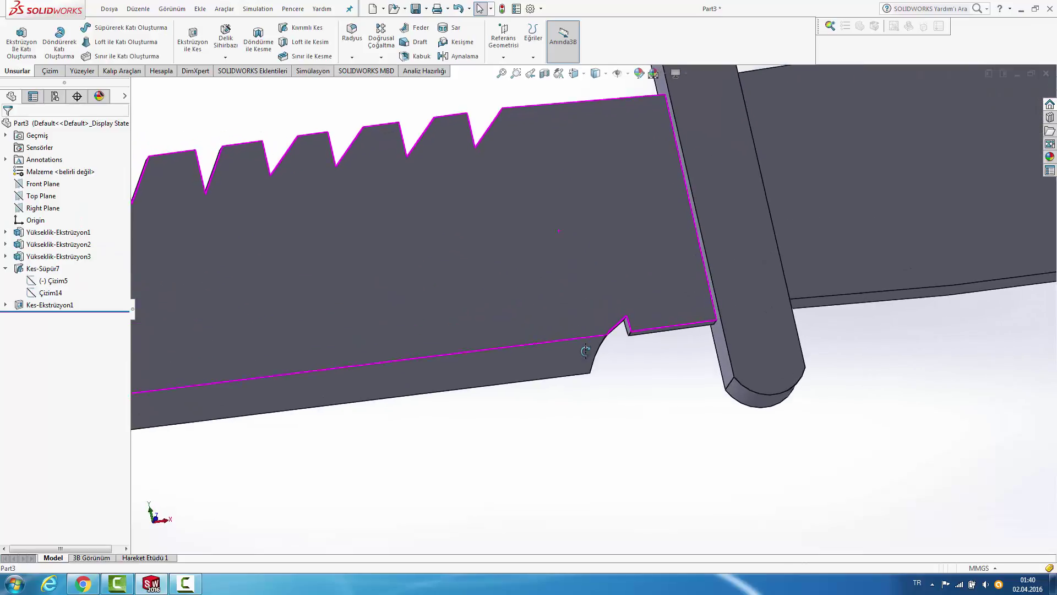
scroll(632, 357, "up", 2)
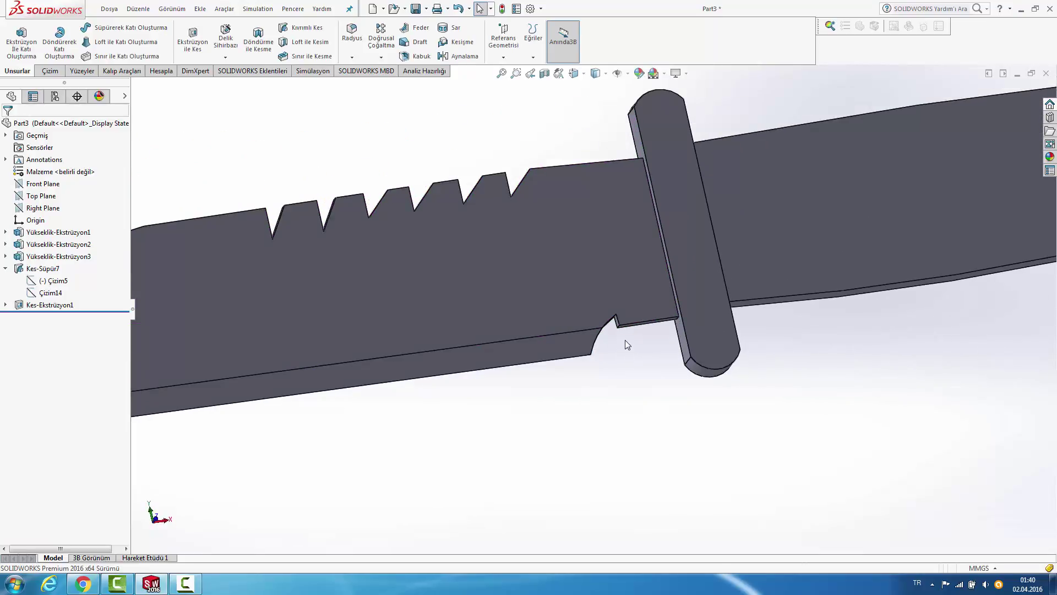
scroll(625, 332, "down", 2)
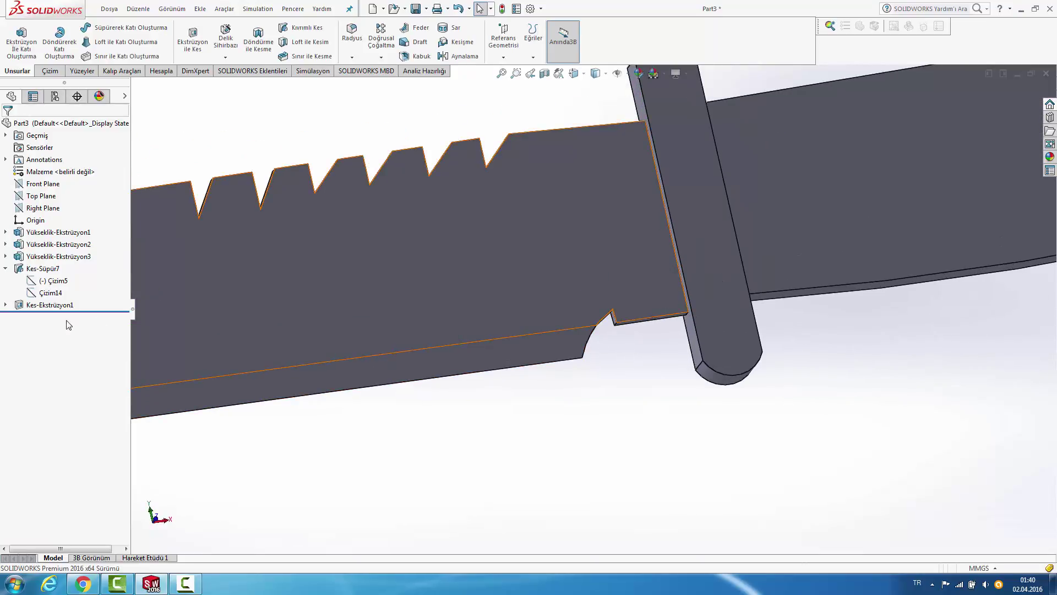
Step: Edit Kes-Ekstrüzyon1's sketch so the profile's top vertex sits on the blade edge
right_click(55, 305)
left_click(85, 276)
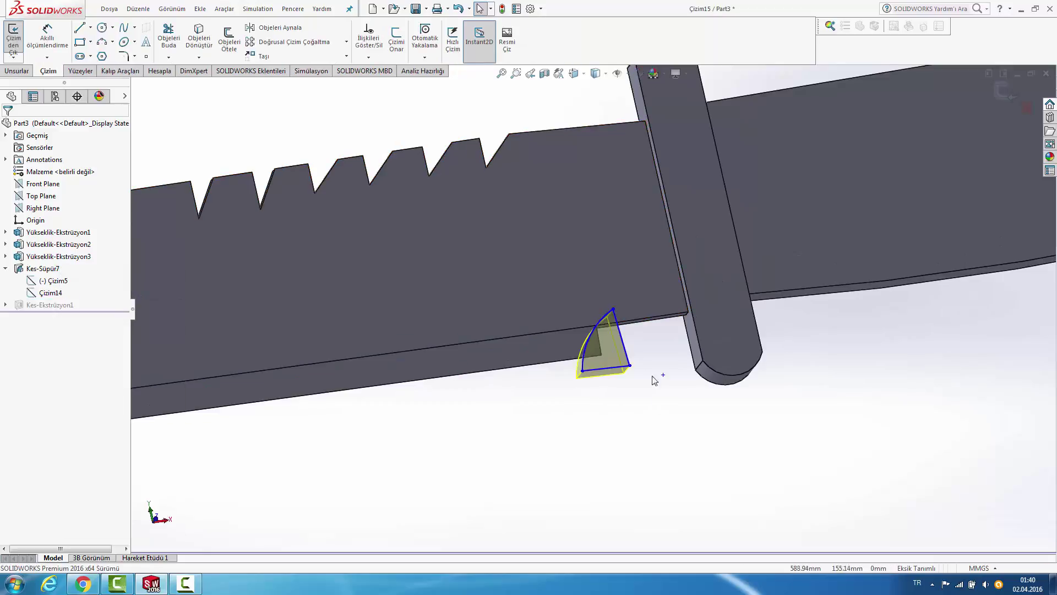
scroll(633, 330, "down", 2)
scroll(633, 327, "down", 2)
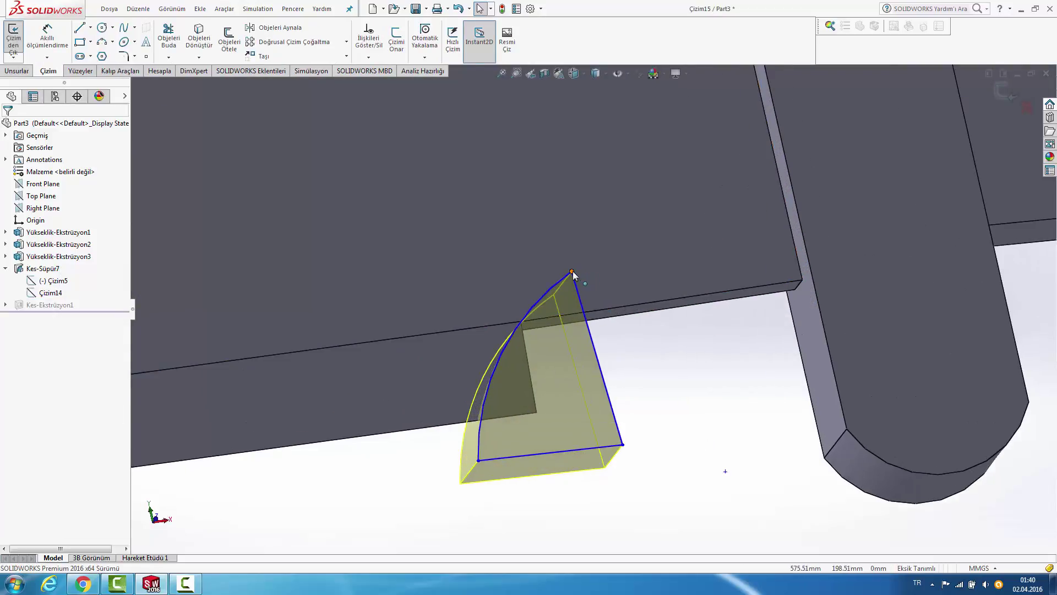
left_click_drag(573, 270, 521, 322)
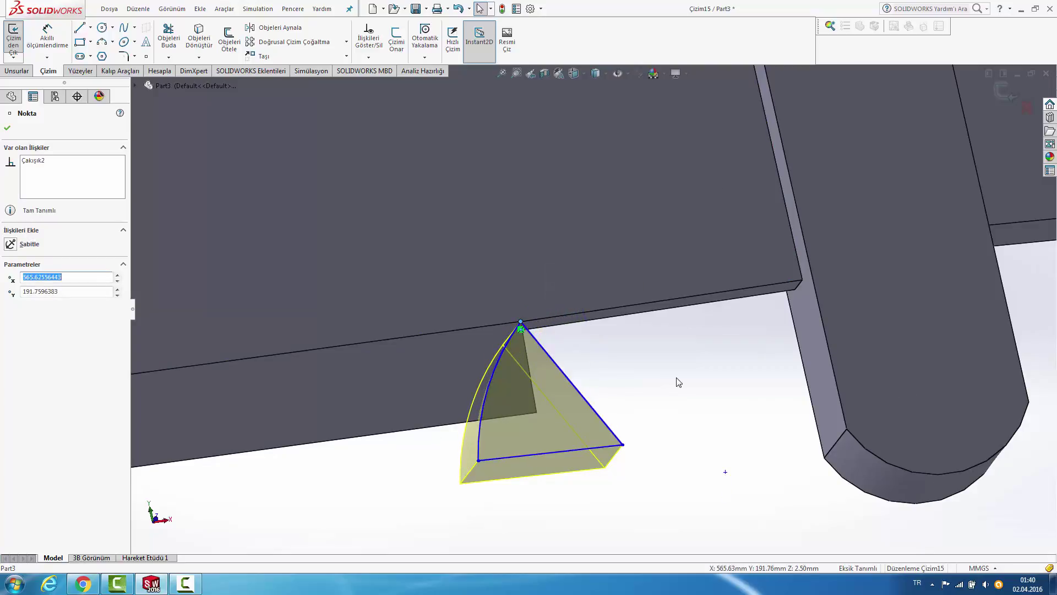
key("Escape")
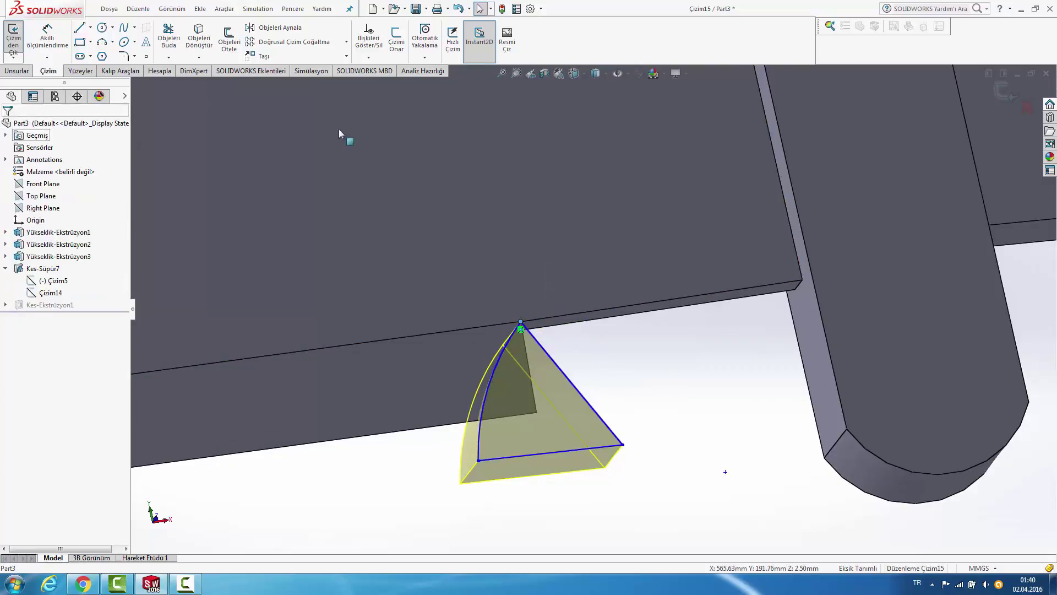
left_click(1002, 91)
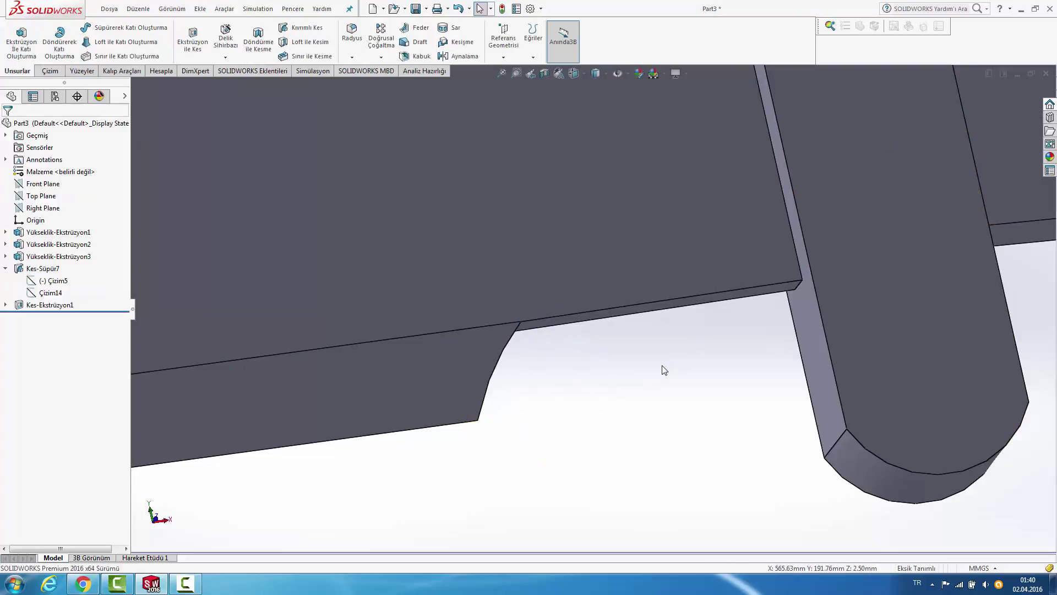
Step: Orbit and zoom around the knife to inspect the rebuilt scoop
scroll(638, 373, "up", 5)
middle_click_drag(602, 323, 594, 267)
scroll(594, 267, "down", 3)
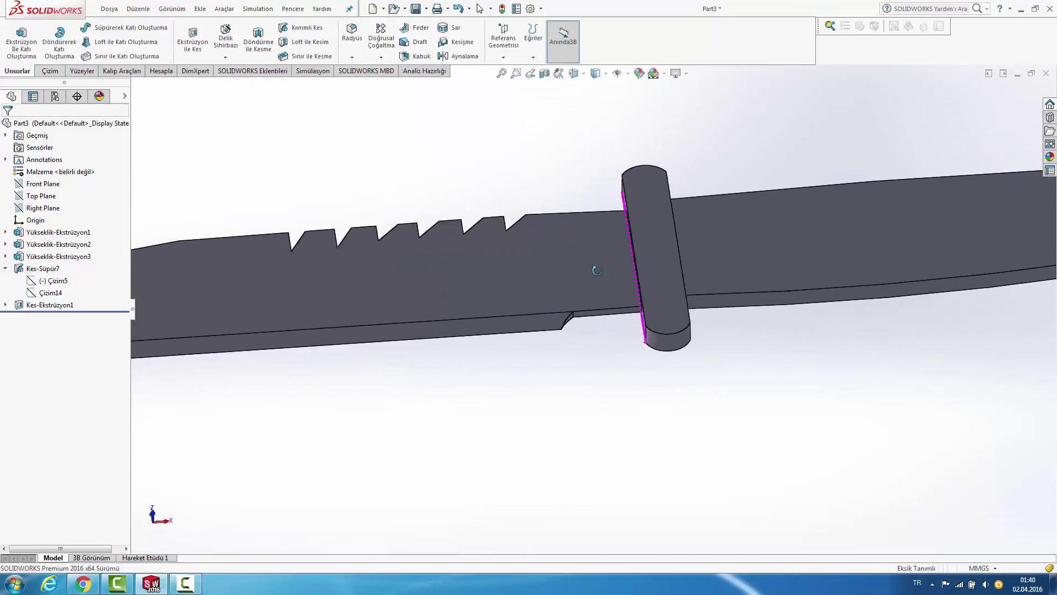
scroll(742, 337, "up", 1)
scroll(832, 385, "up", 3)
scroll(793, 346, "down", 5)
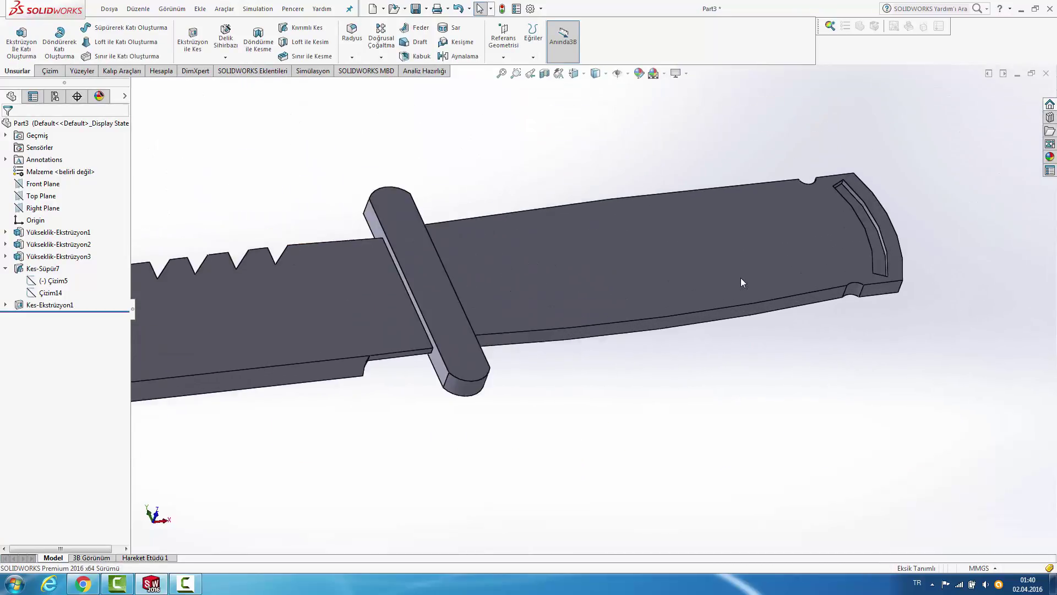
scroll(741, 278, "up", 2)
middle_click_drag(702, 244, 652, 362)
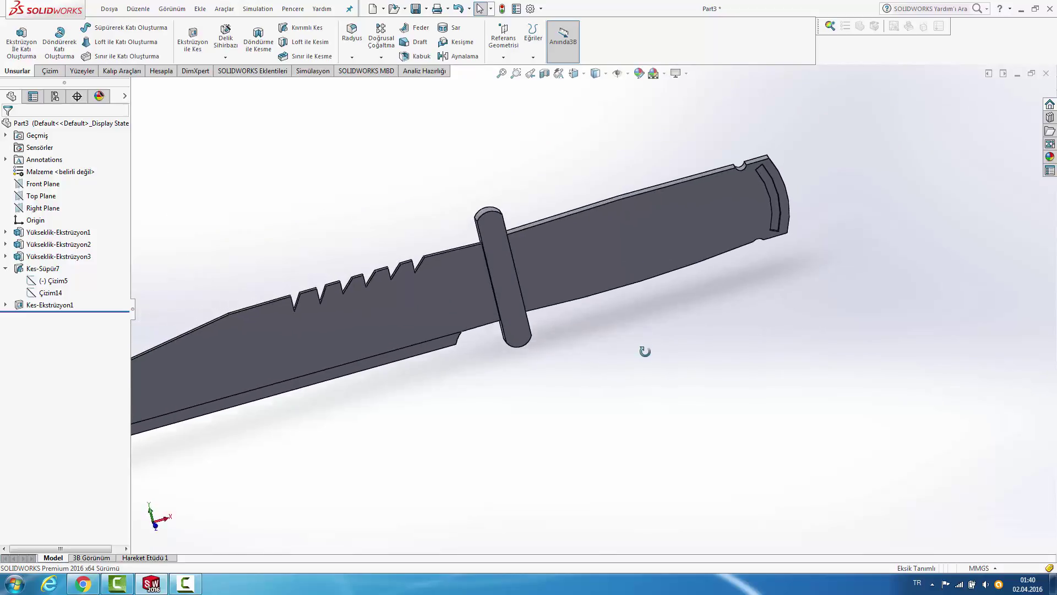
scroll(641, 176, "down", 3)
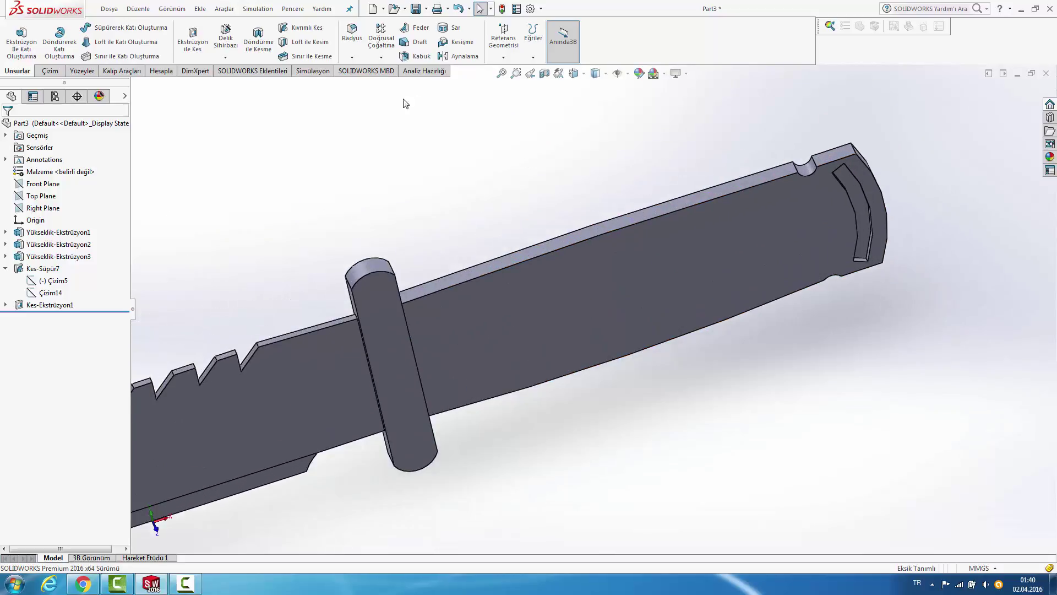
Step: Try filleting four handle edges at 4 mm, then 2 mm; both fail
left_click(352, 32)
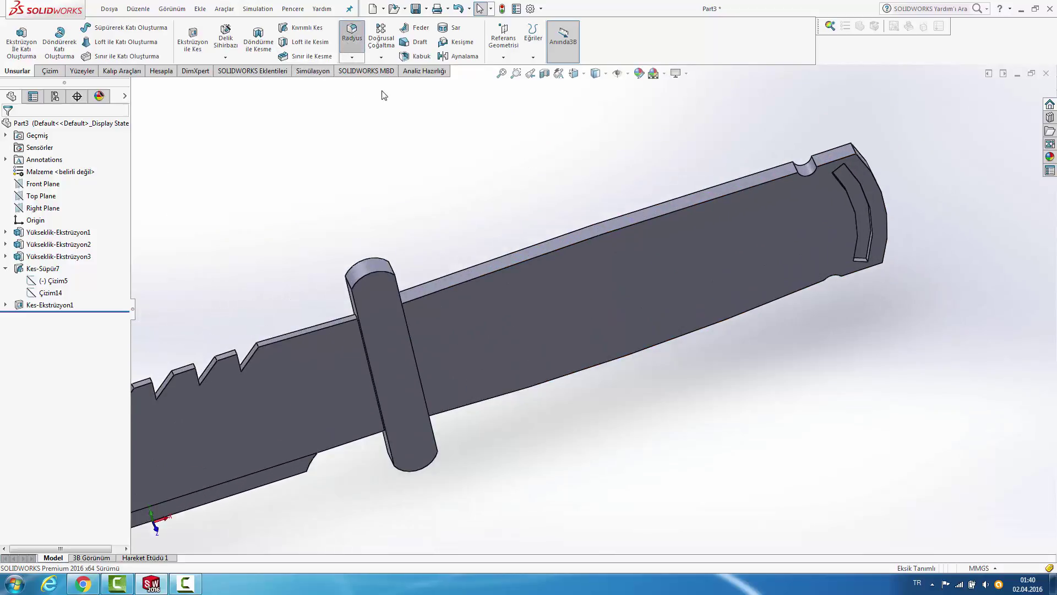
left_click(554, 251)
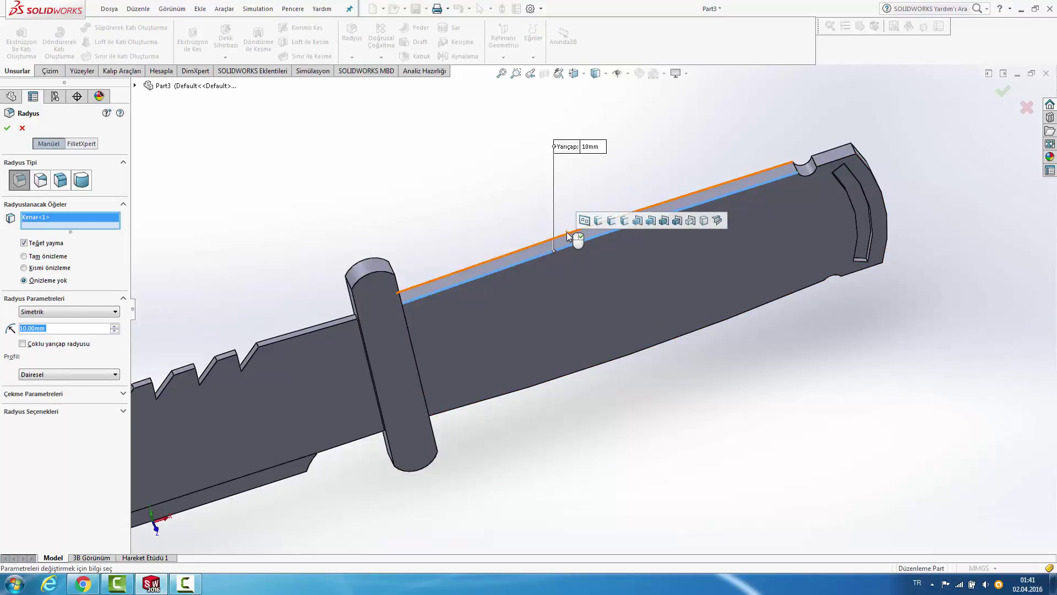
left_click(567, 231)
mouse_move(569, 234)
middle_mouse_down()
mouse_move(695, 351)
mouse_move(686, 160)
mouse_move(730, 286)
middle_mouse_up()
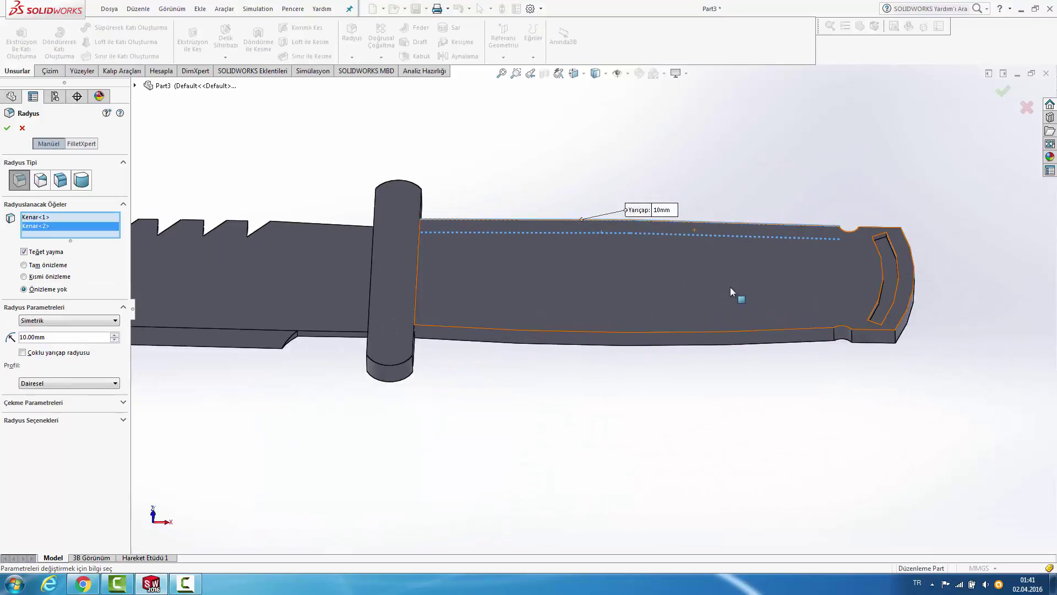
left_click(741, 336)
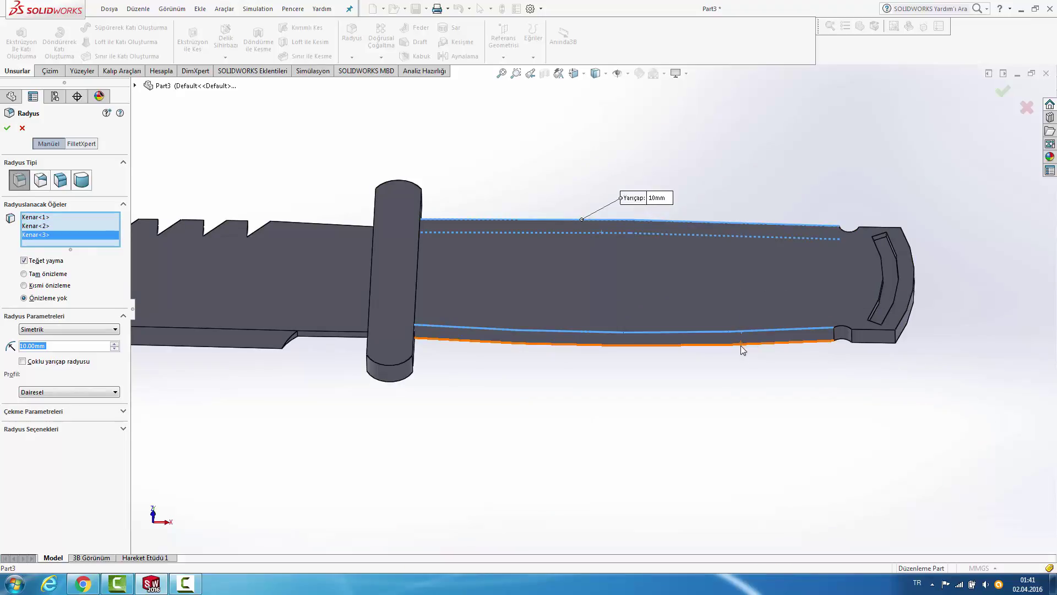
left_click(741, 344)
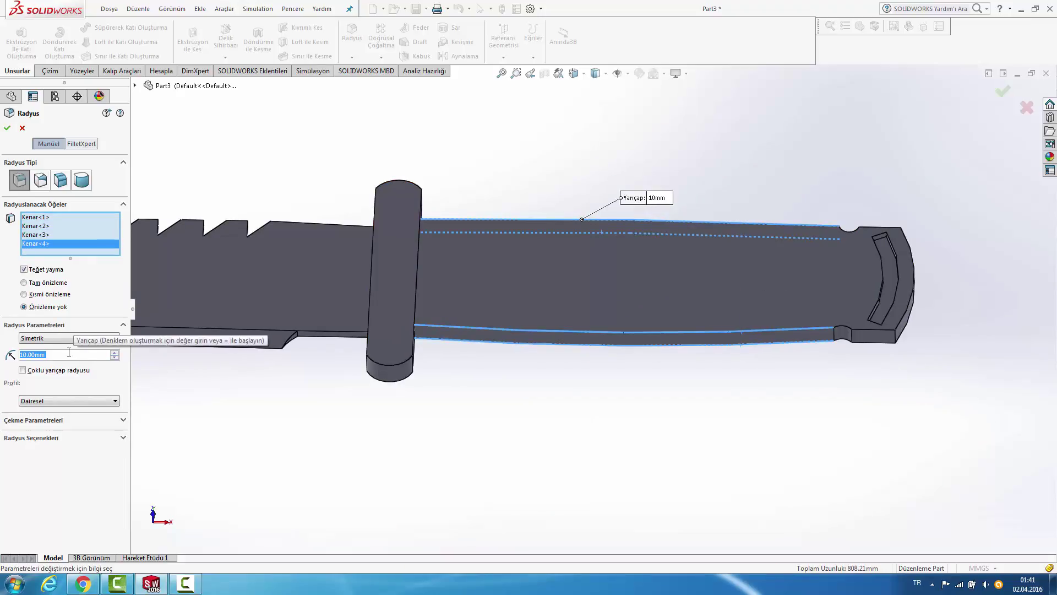
type("4")
key("Return")
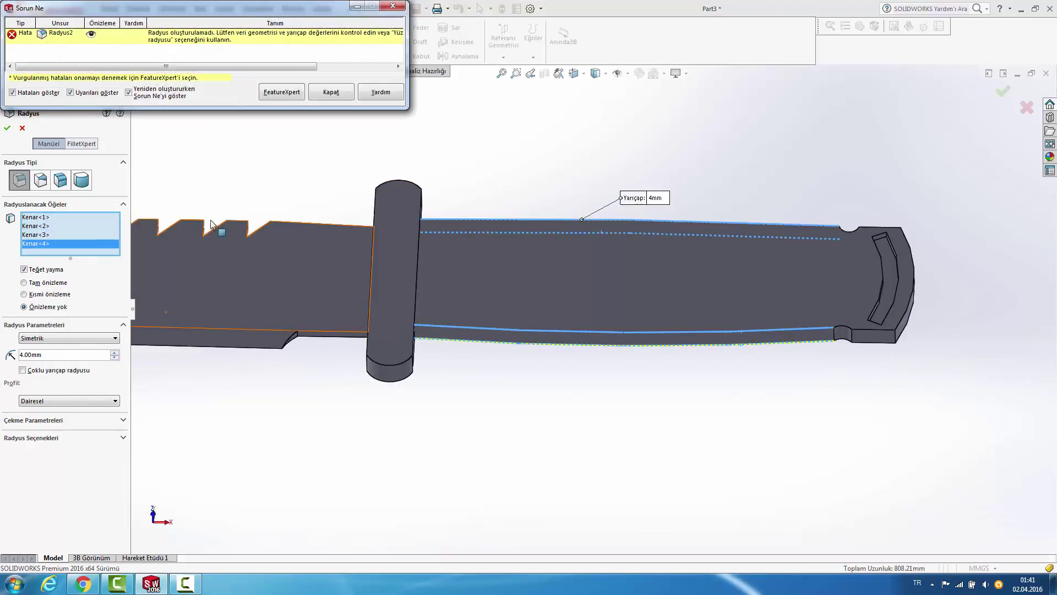
left_click(332, 92)
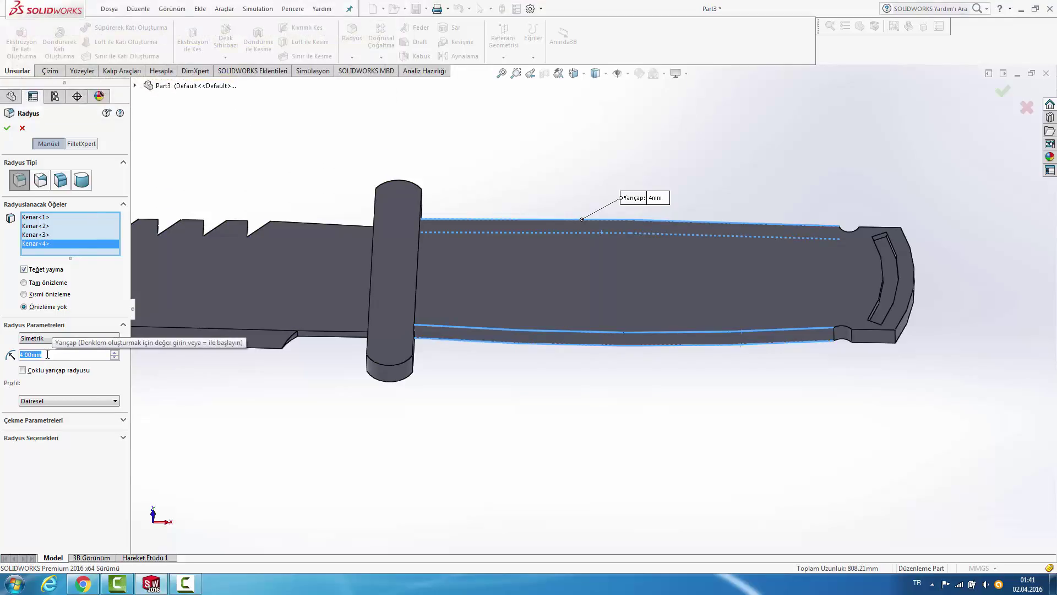
type("2")
key("Return")
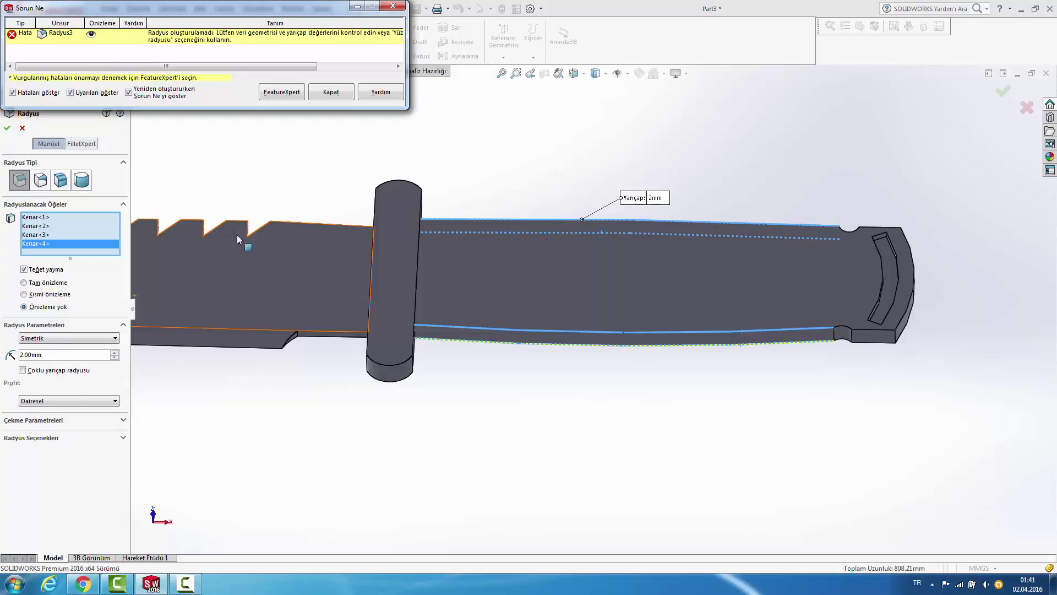
left_click(342, 94)
Step: Replace the edges with the handle's side face and set the fillet radius to 1 mm
mouse_move(490, 158)
middle_mouse_down()
mouse_move(443, 159)
mouse_move(307, 314)
middle_mouse_up()
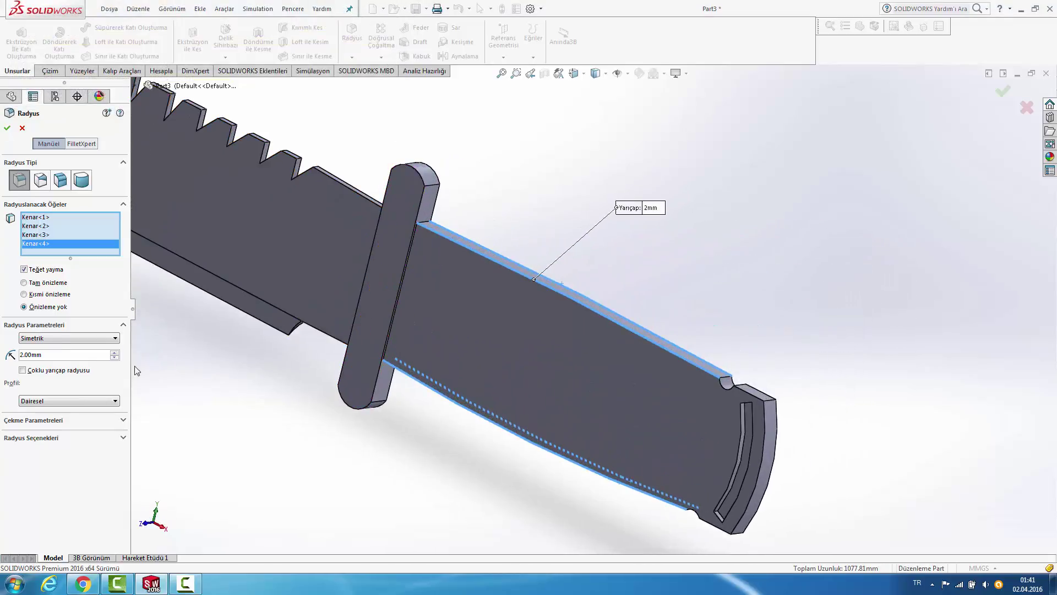
right_click(55, 242)
left_click(80, 247)
left_click(470, 334)
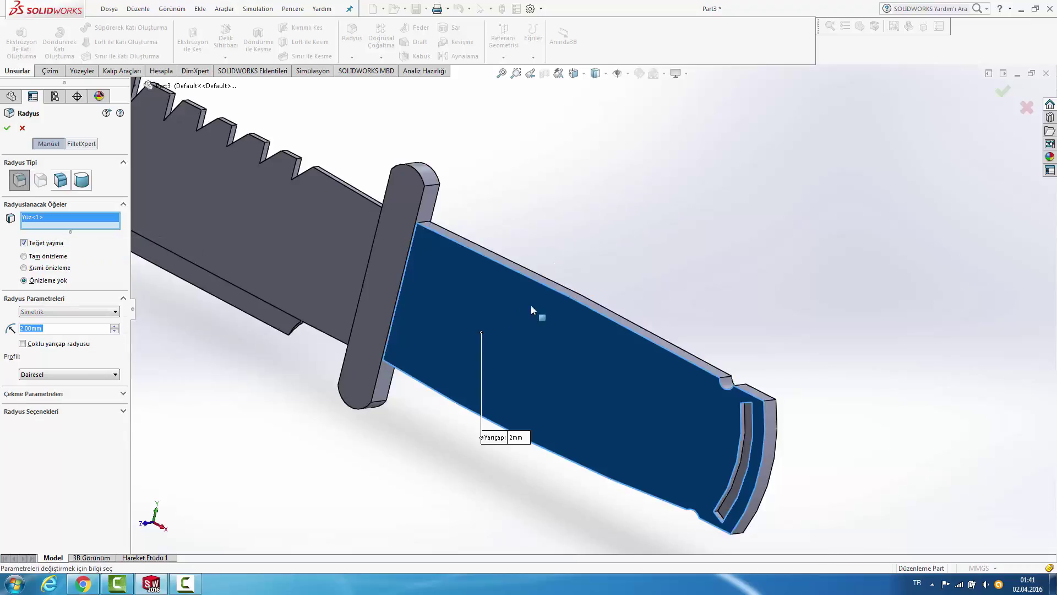
left_click(7, 130)
left_click(331, 93)
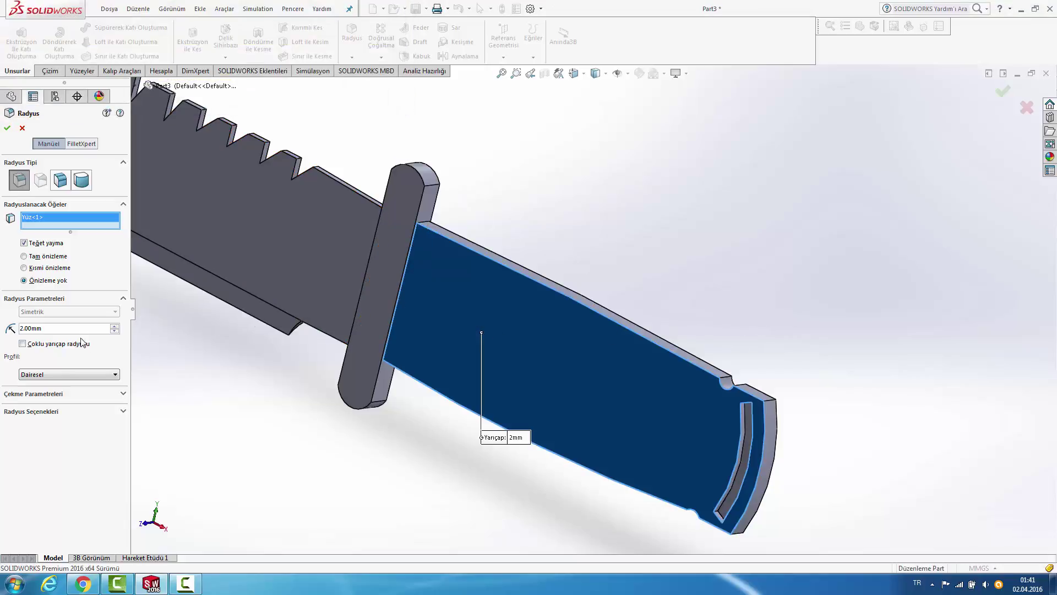
type("1")
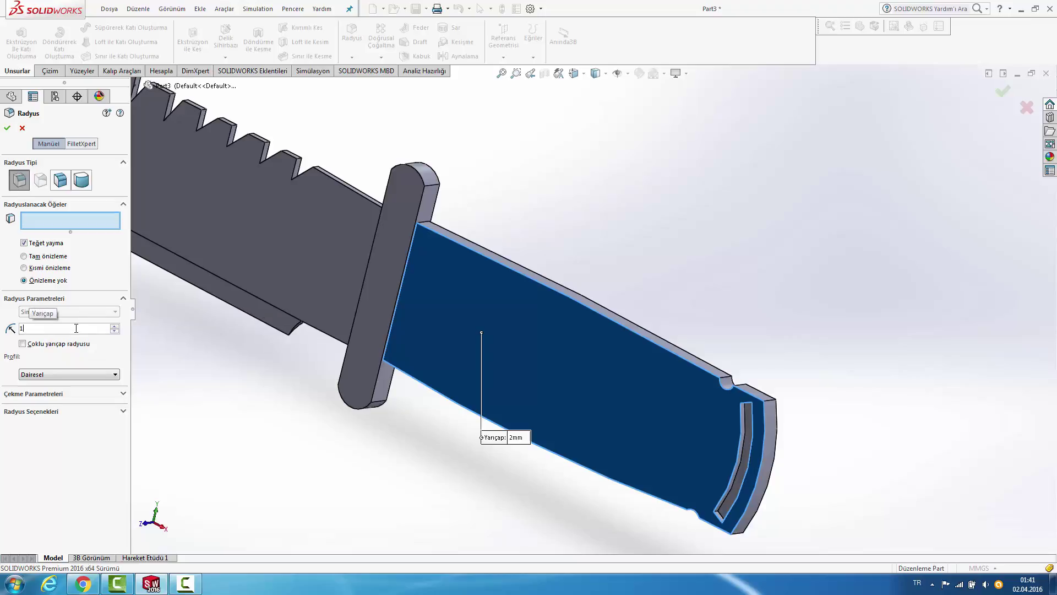
key("Return")
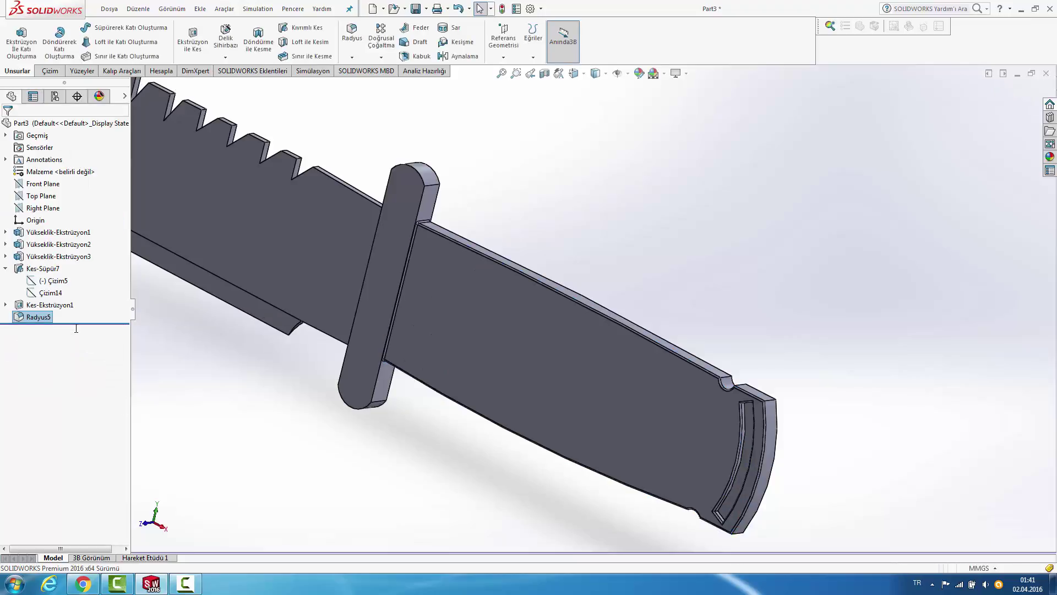
Step: Reopen the Radyus5 fillet and add the handle's other side face and top face
key("z")
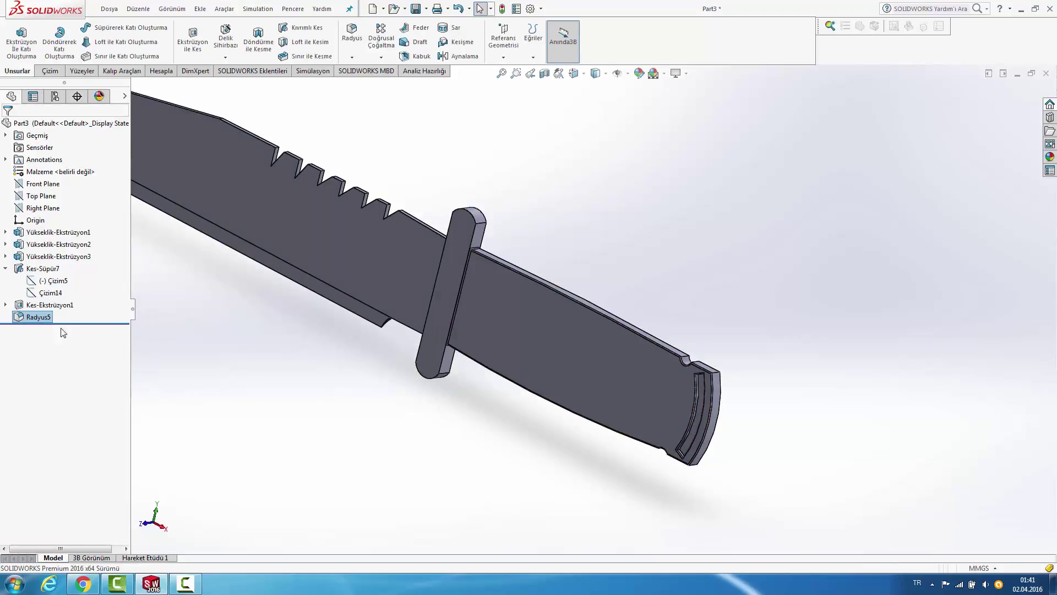
right_click(38, 317)
left_click(50, 286)
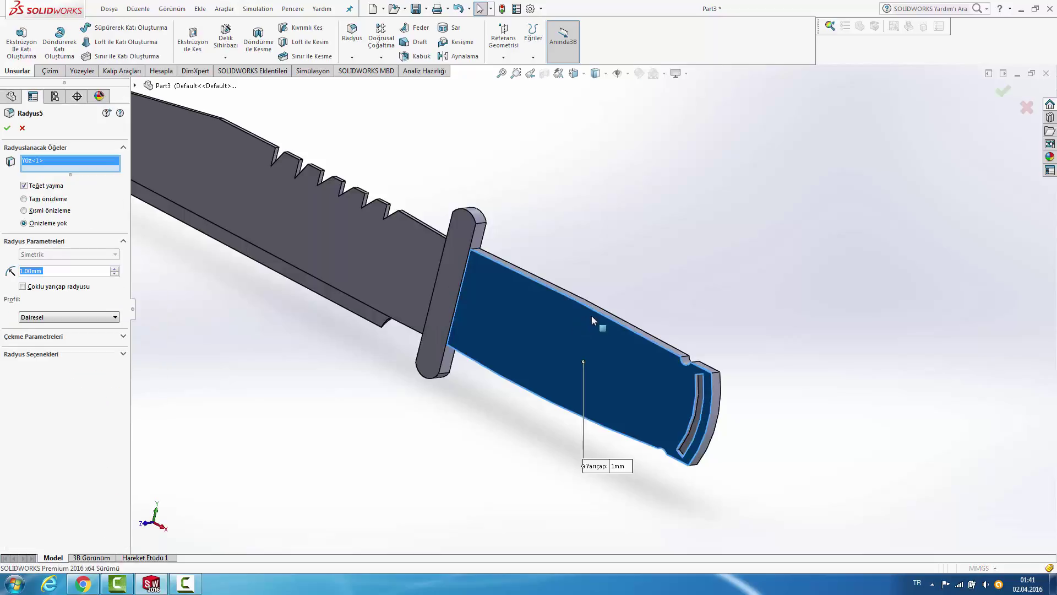
mouse_move(656, 289)
middle_mouse_down()
mouse_move(582, 276)
mouse_move(435, 293)
middle_mouse_up()
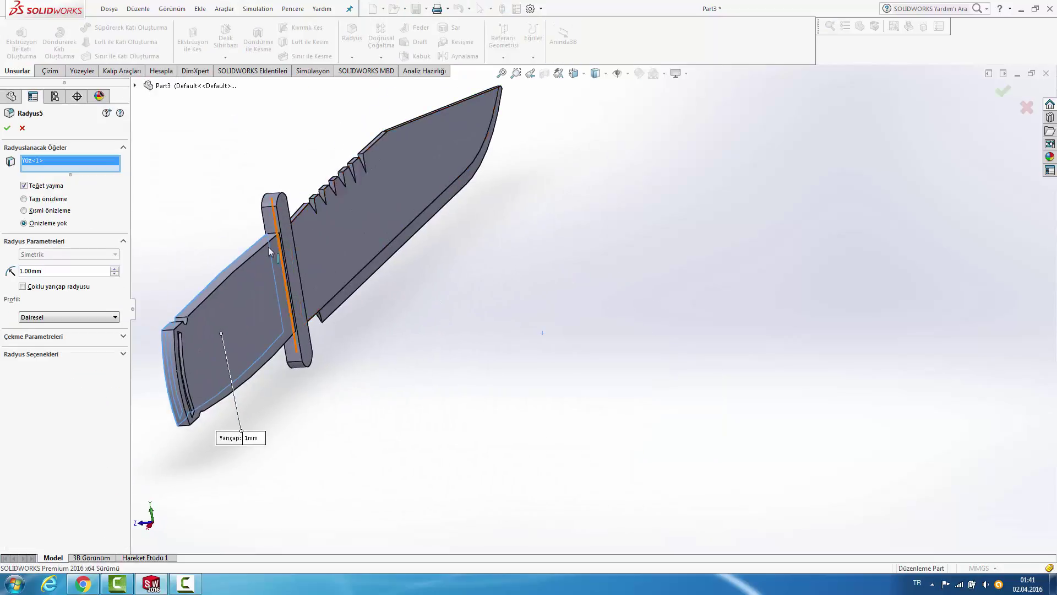
key("z")
left_click(395, 316)
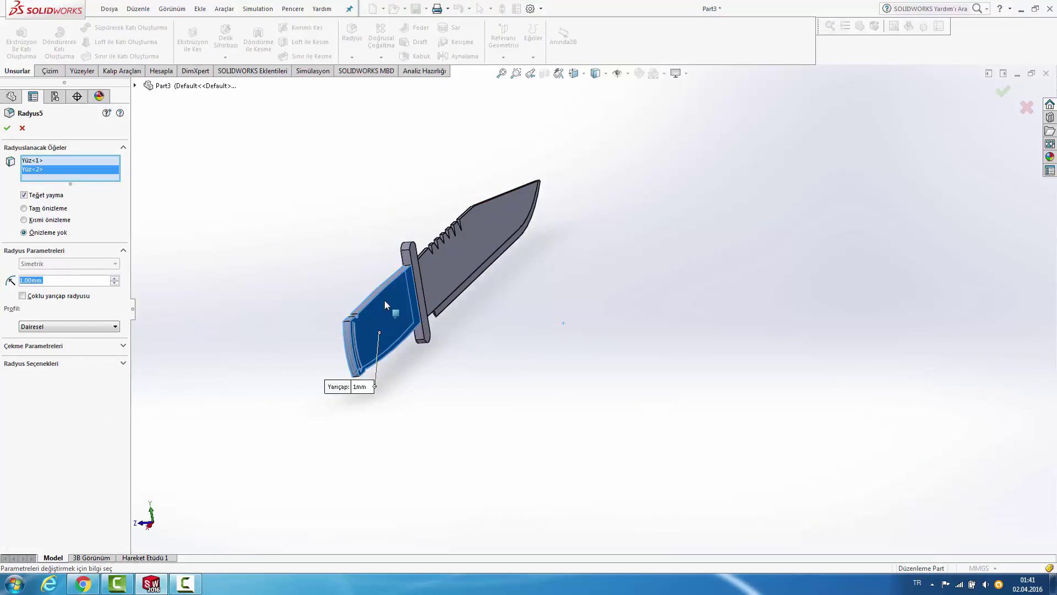
scroll(384, 299, "down", 5)
left_click(407, 336)
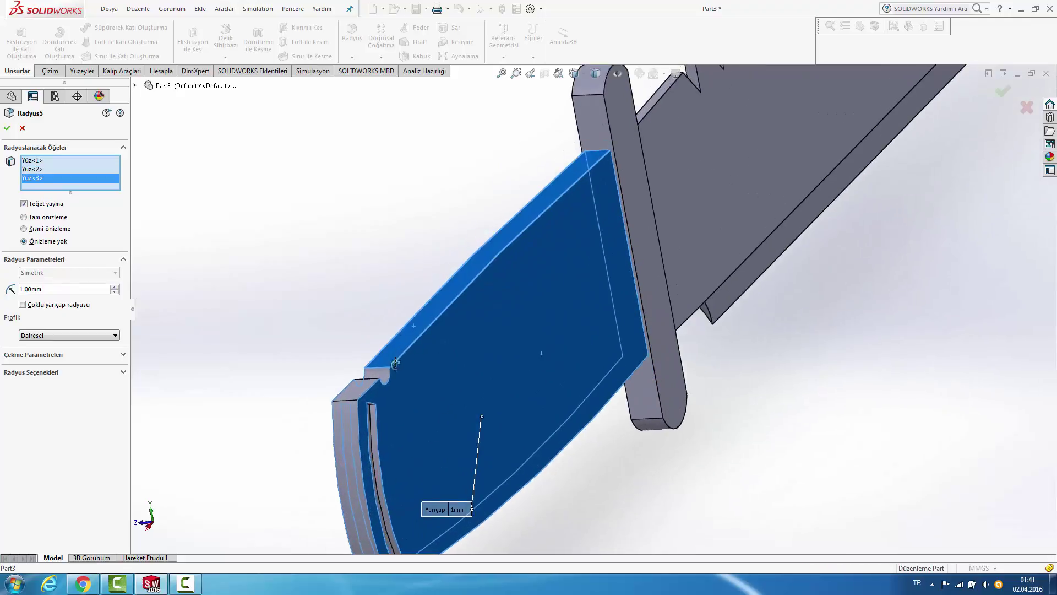
Step: Add the notch faces, an end edge and remaining handle faces, then accept the 1 mm fillet
middle_click_drag(395, 363, 385, 396)
left_click(373, 389)
left_click(349, 406)
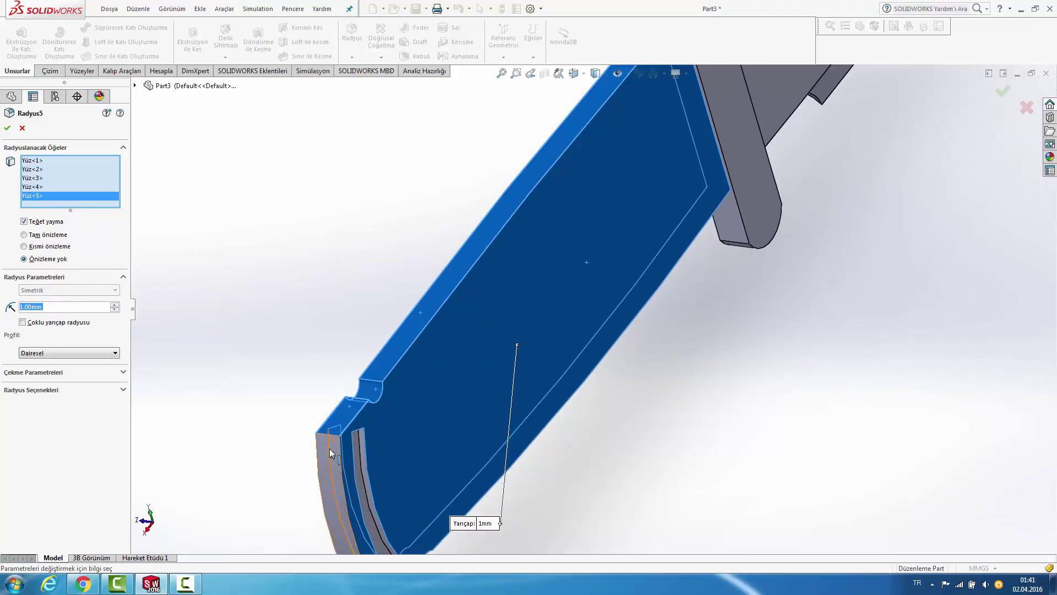
left_click(329, 448)
mouse_move(343, 461)
middle_mouse_down()
mouse_move(372, 467)
mouse_move(458, 358)
mouse_move(500, 398)
middle_mouse_up()
left_click(372, 467)
left_click(400, 430)
left_click(494, 371)
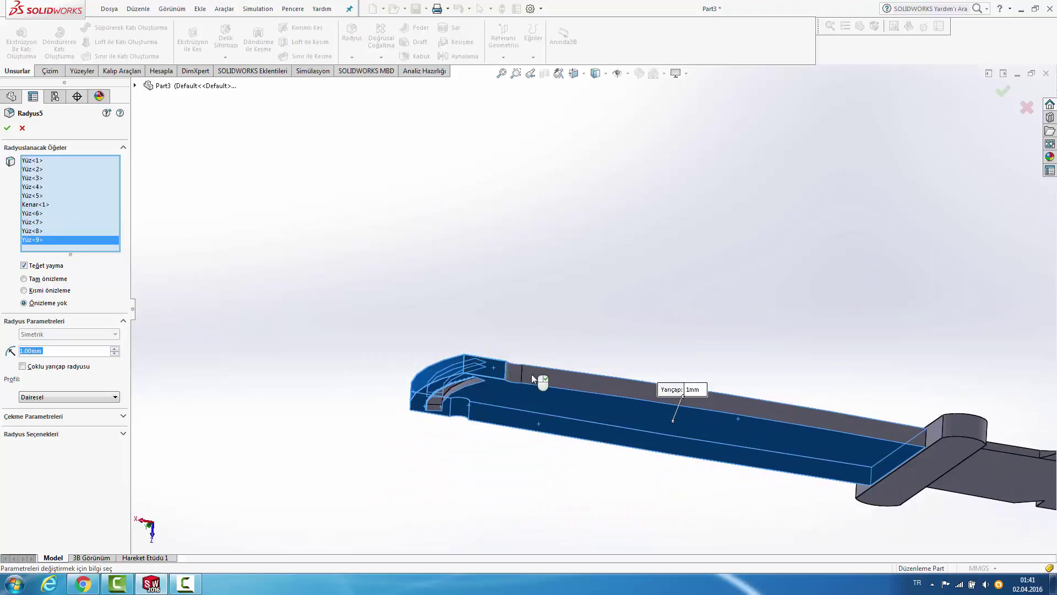
left_click(531, 378)
middle_click_drag(472, 316, 424, 462)
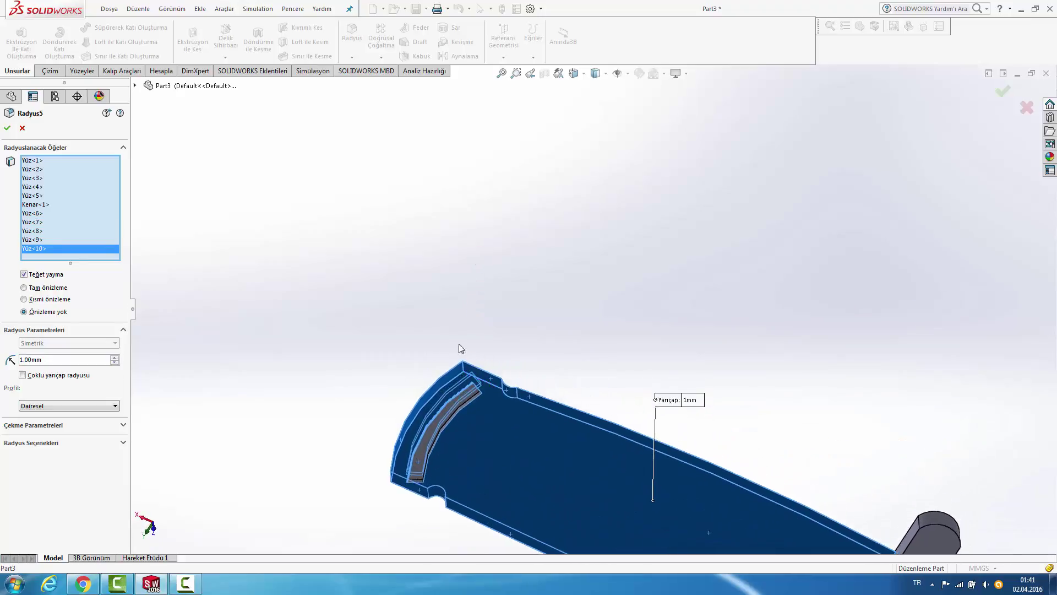
left_click(424, 461)
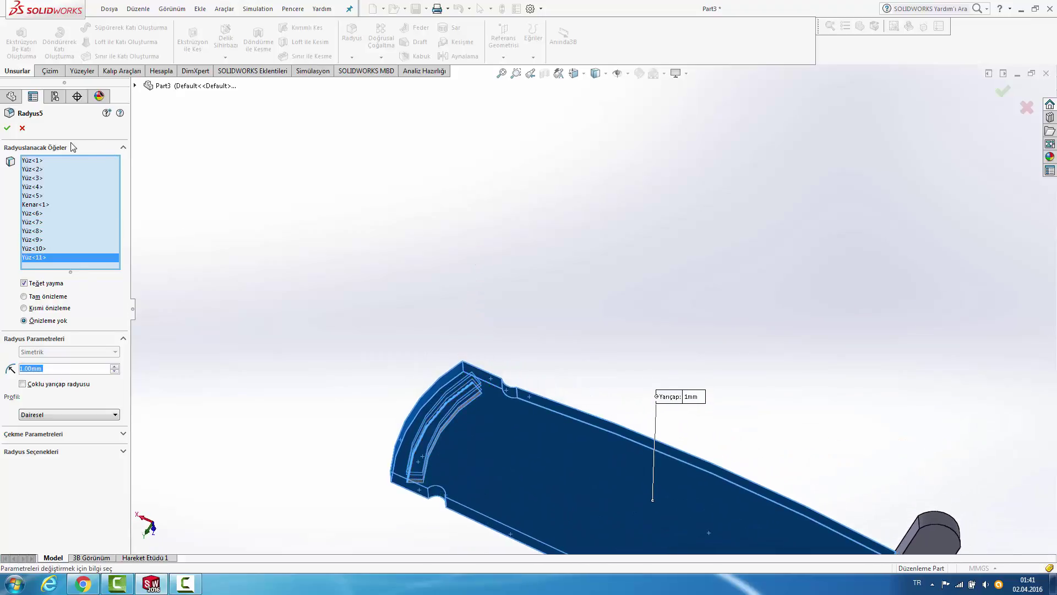
left_click(7, 129)
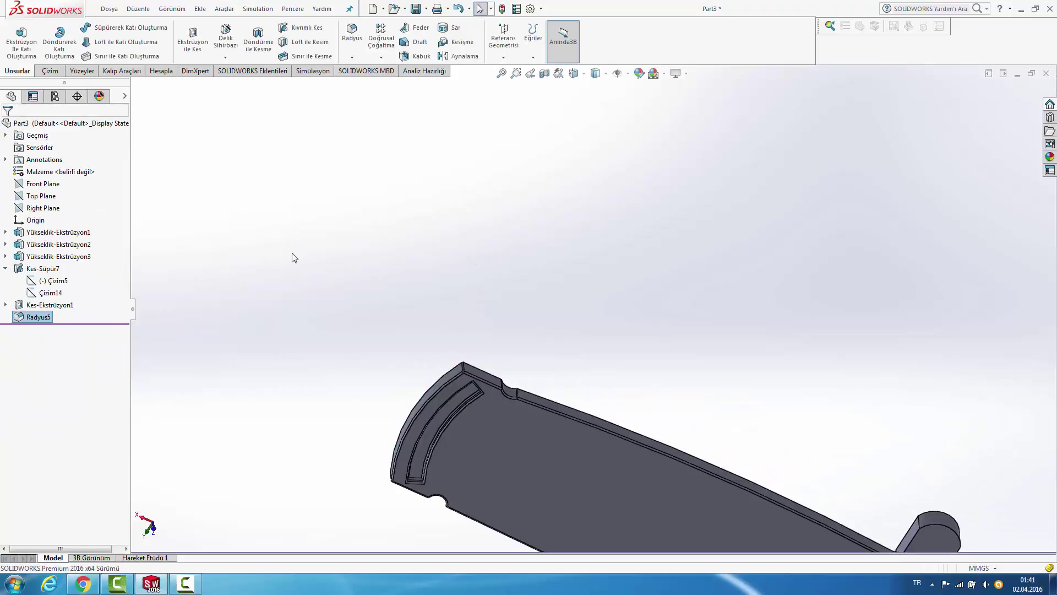
Step: Orbit and zoom around the filleted knife, then open the Appearances, Scenes and Decals library
key("f")
mouse_move(353, 263)
middle_mouse_down()
mouse_move(561, 275)
mouse_move(682, 347)
mouse_move(765, 270)
middle_mouse_up()
scroll(517, 345, "down", 3)
scroll(517, 334, "up", 3)
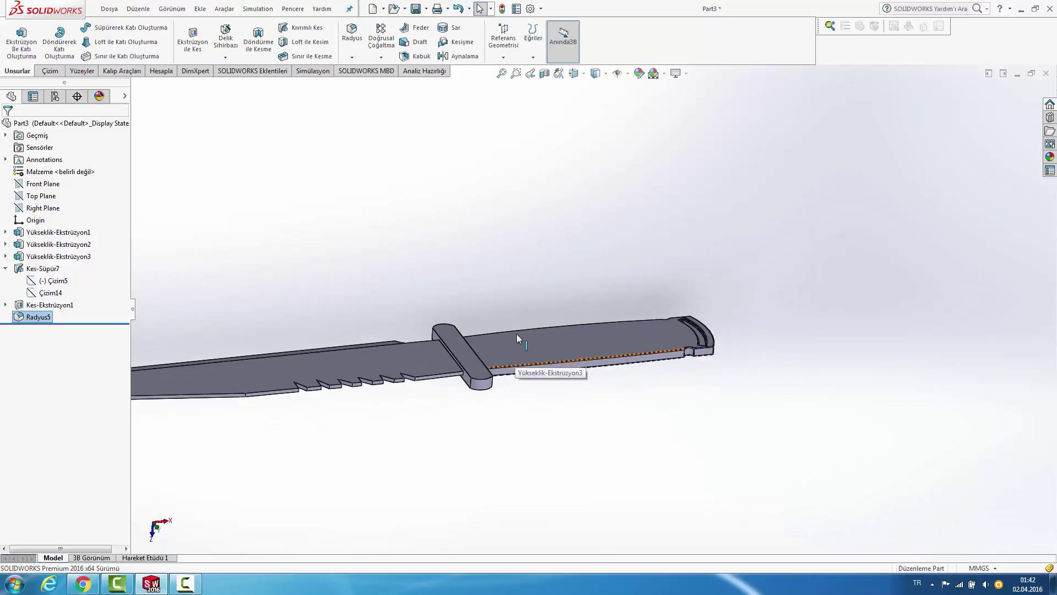
scroll(544, 346, "down", 3)
mouse_move(820, 197)
middle_mouse_down()
mouse_move(798, 231)
mouse_move(800, 271)
mouse_move(625, 317)
middle_mouse_up()
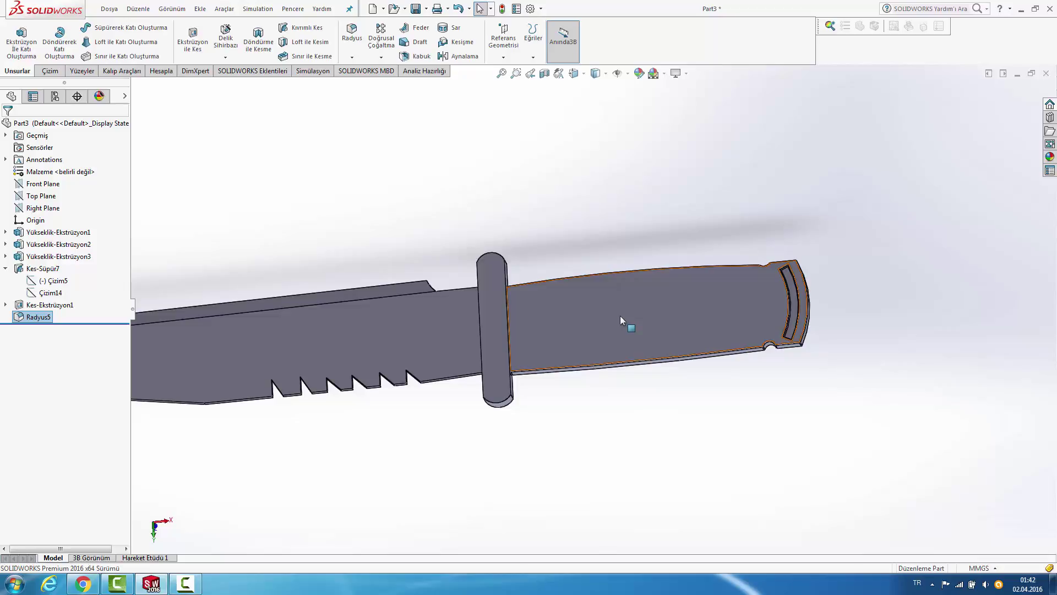
scroll(620, 315, "up", 2)
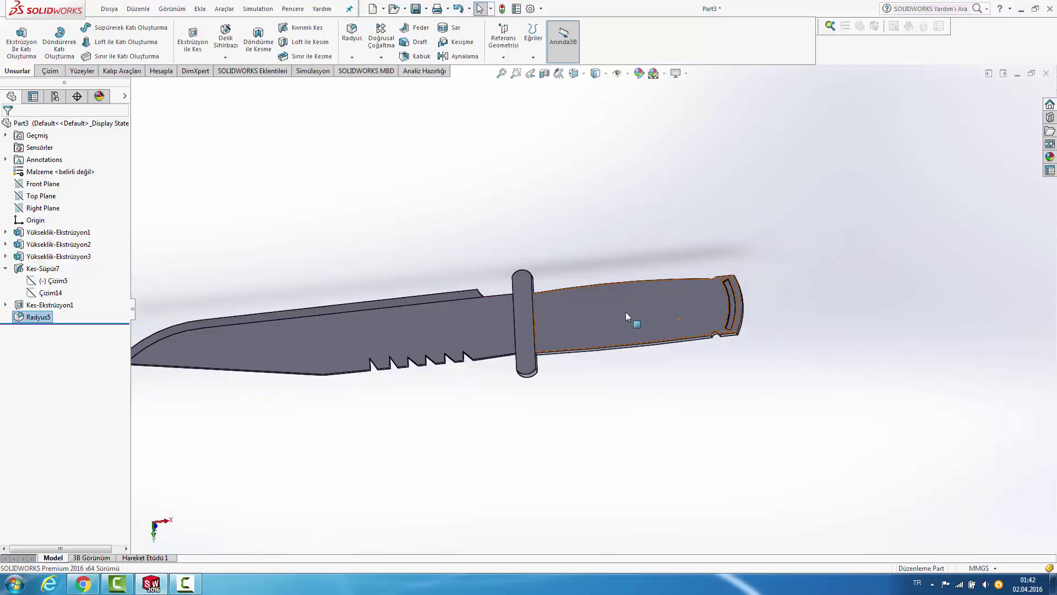
left_click(1050, 157)
Step: Open the Solid colour appearances and apply Red to the knife handle
left_click(882, 104)
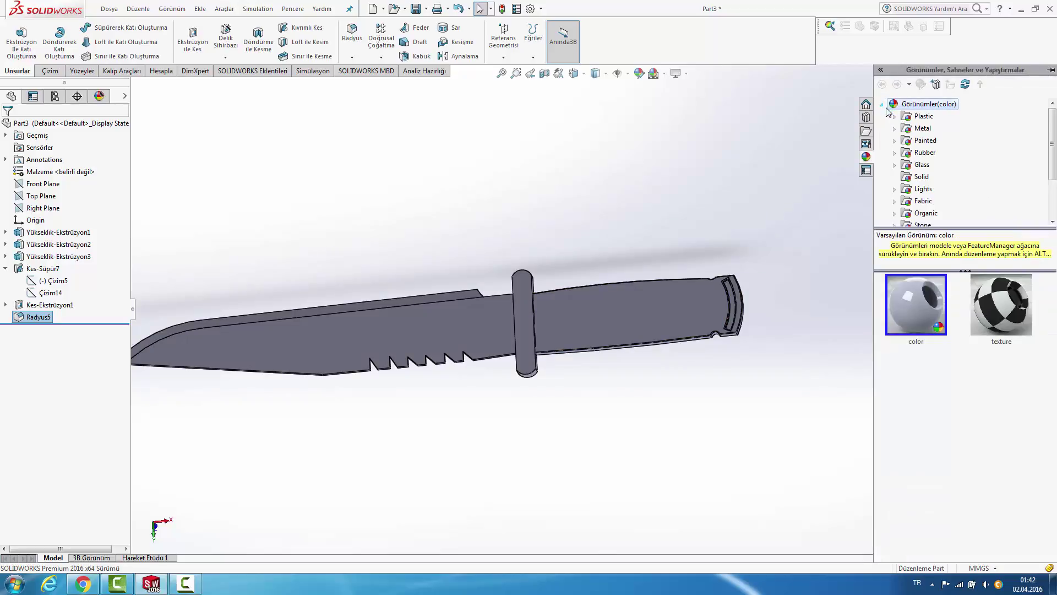
left_click(924, 153)
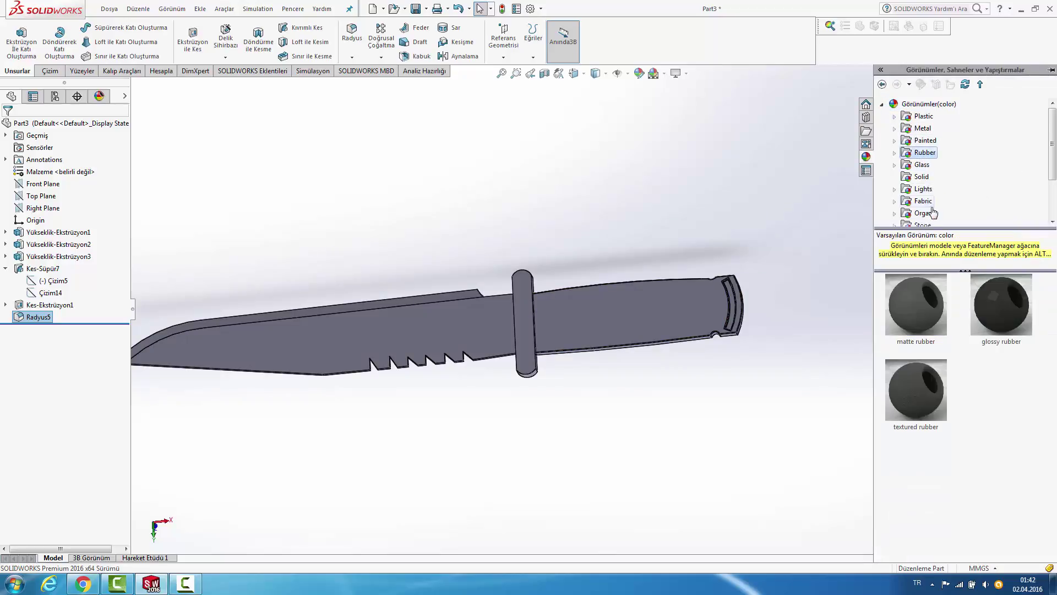
left_click(921, 176)
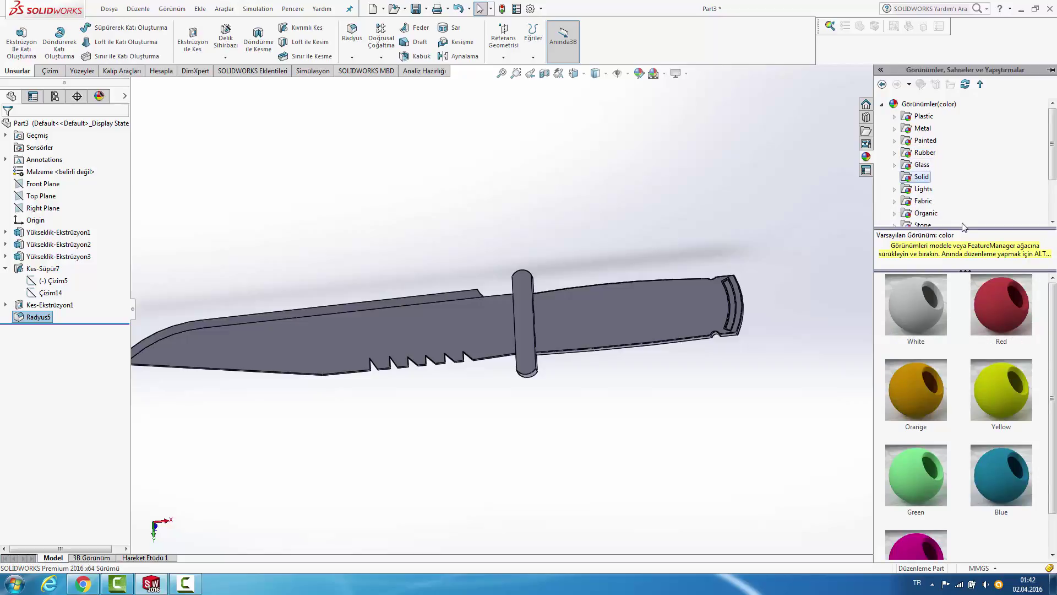
mouse_move(1000, 476)
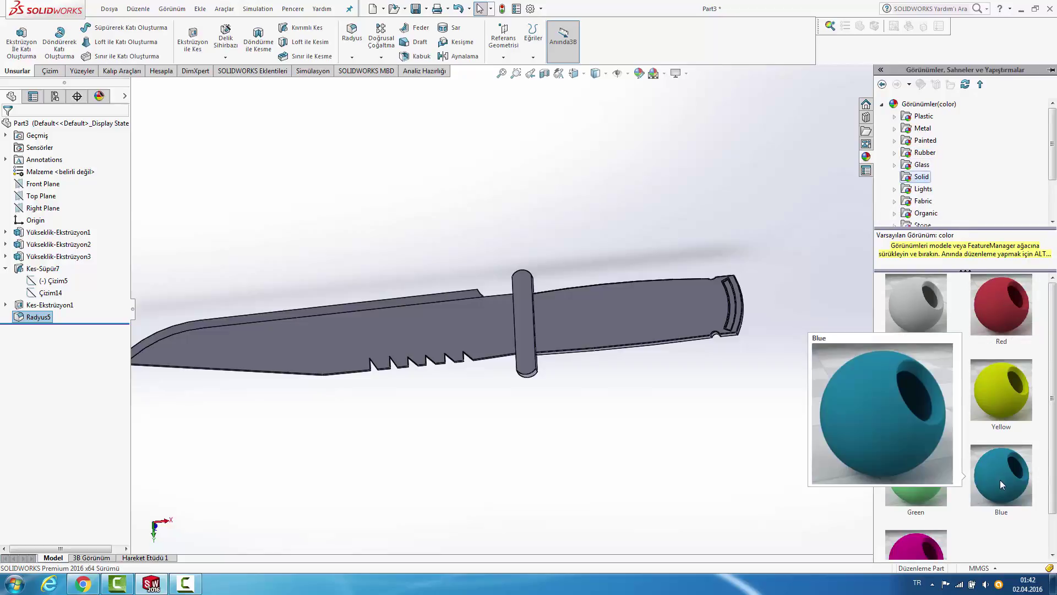
left_click_drag(1012, 308, 666, 308)
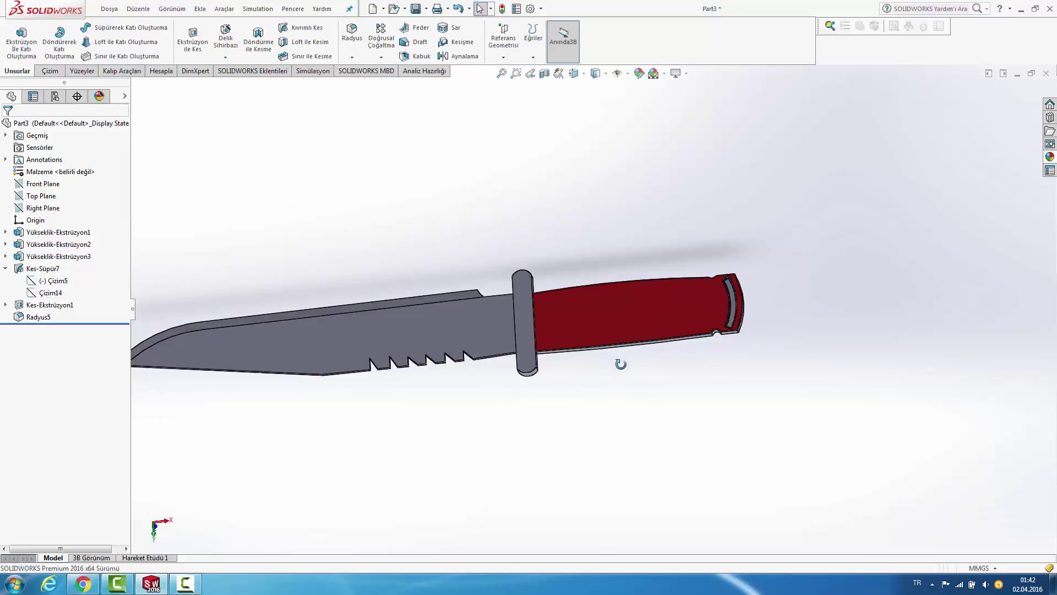
key("ctrl+5")
middle_click_drag(656, 326, 618, 118)
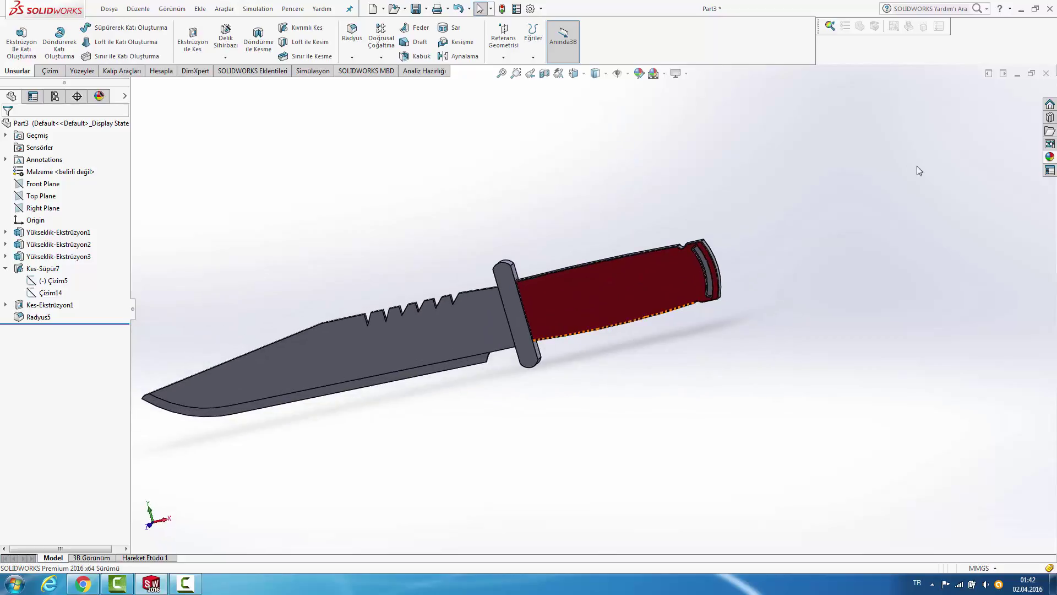
mouse_move(917, 170)
middle_mouse_down()
mouse_move(670, 229)
mouse_move(694, 347)
middle_mouse_up()
scroll(670, 326, "down", 5)
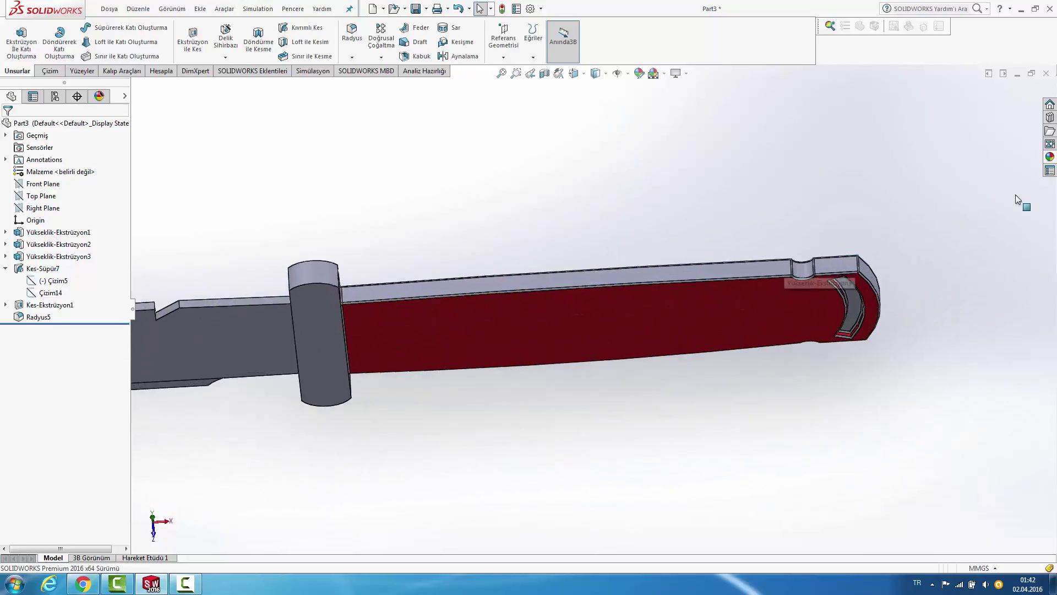
Step: Apply Red to the whole main body feature and to the handle end
left_click(1050, 157)
left_click_drag(994, 320, 759, 271)
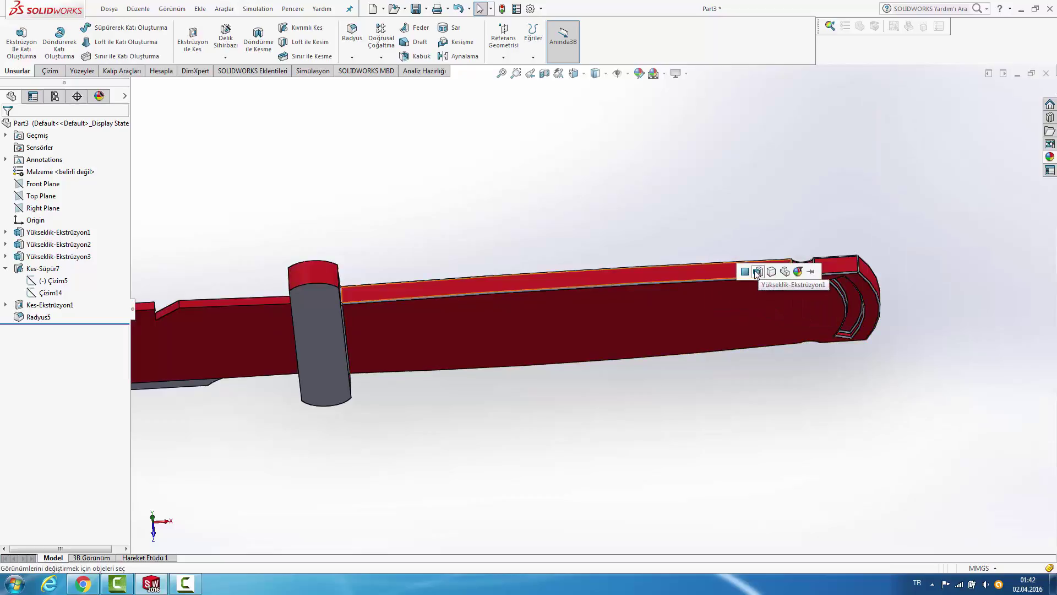
left_click(757, 272)
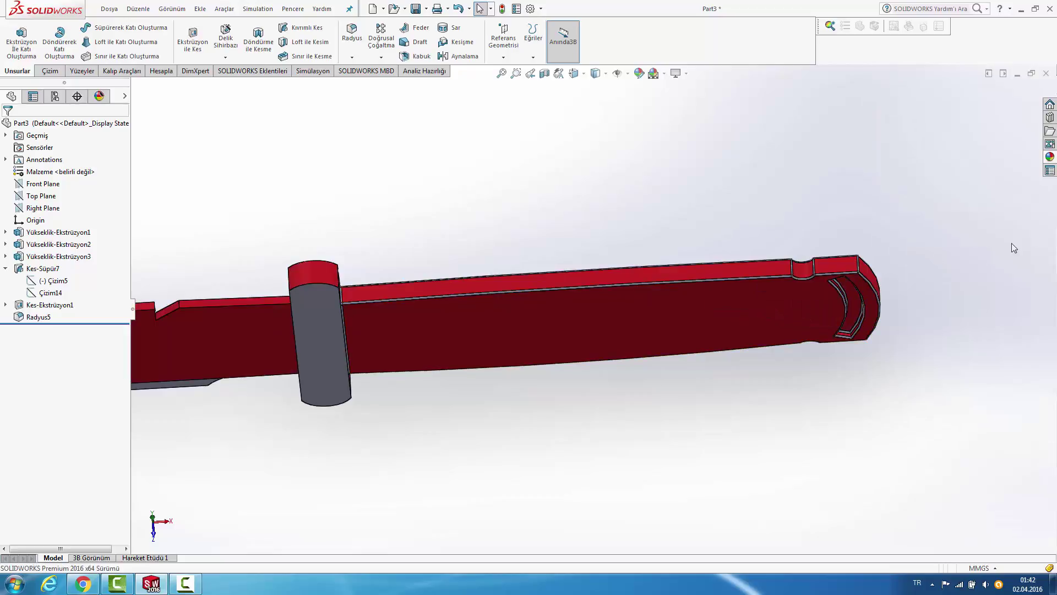
left_click(1050, 156)
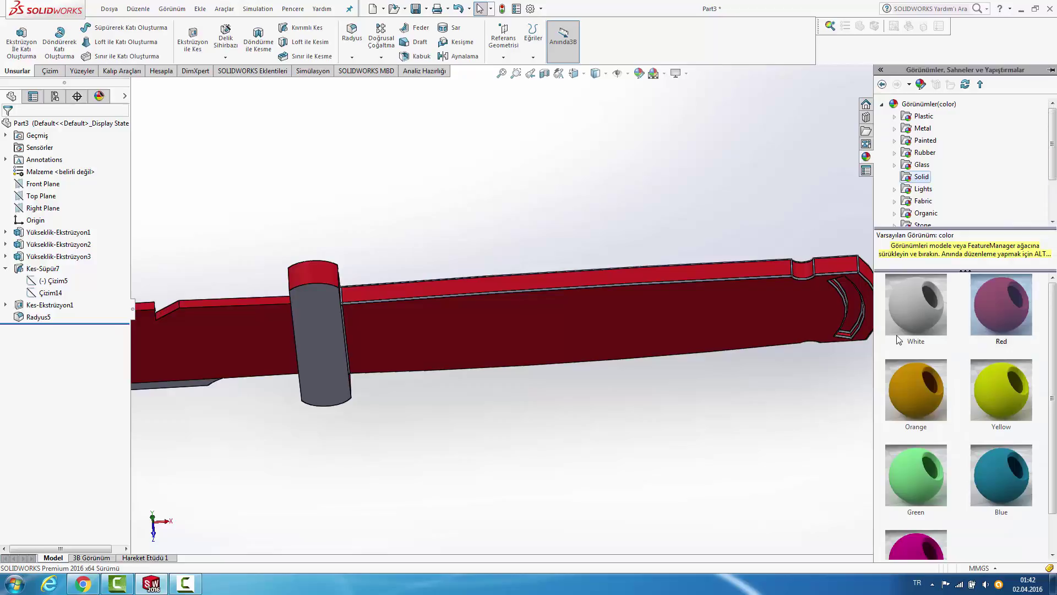
mouse_move(792, 375)
middle_mouse_down()
mouse_move(586, 164)
mouse_move(826, 248)
middle_mouse_up()
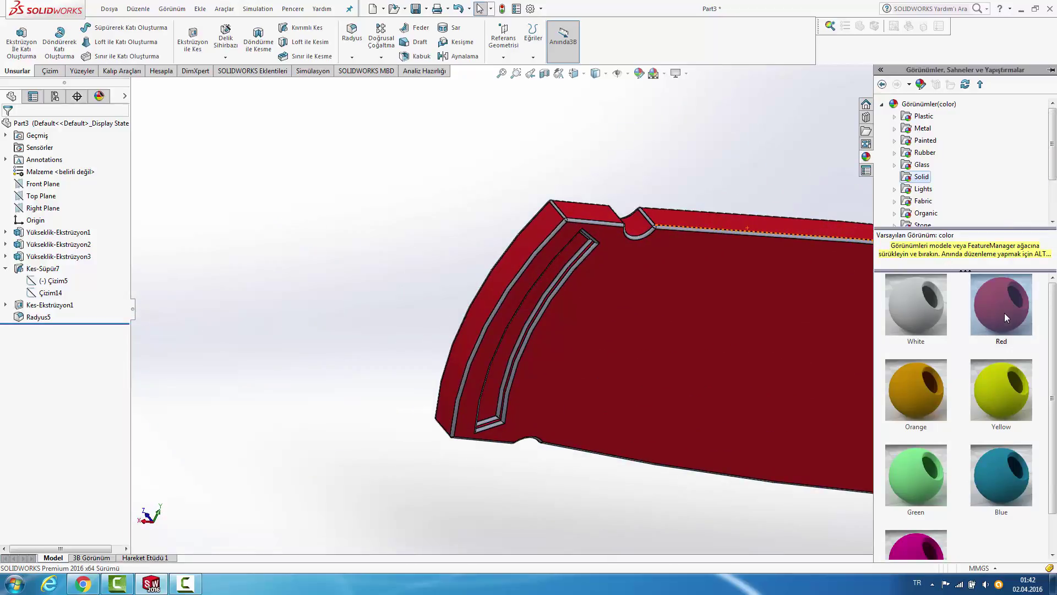
left_click_drag(998, 311, 686, 231)
scroll(725, 190, "up", 3)
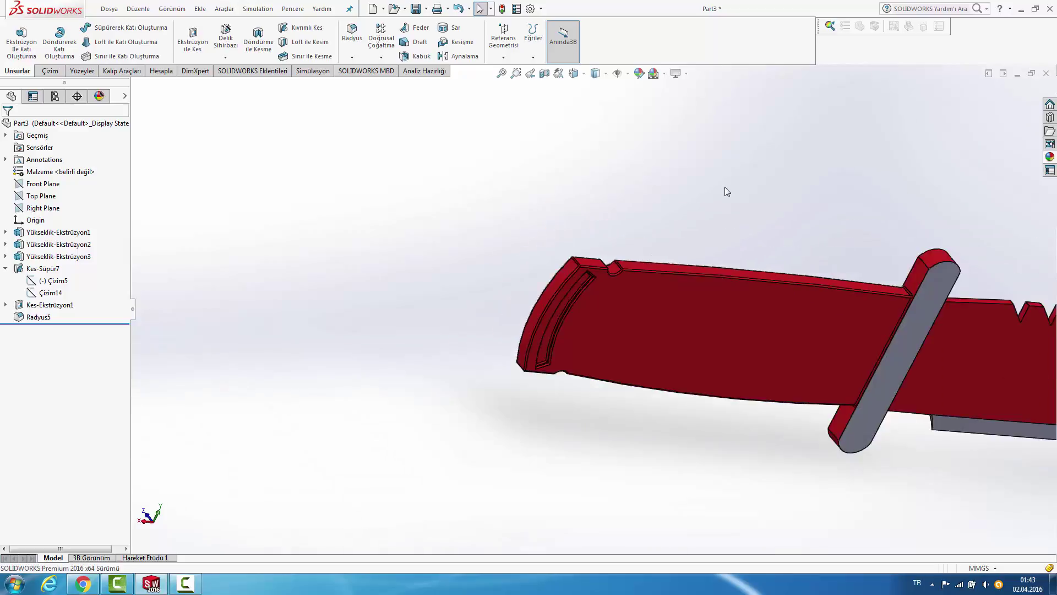
scroll(727, 204, "up", 2)
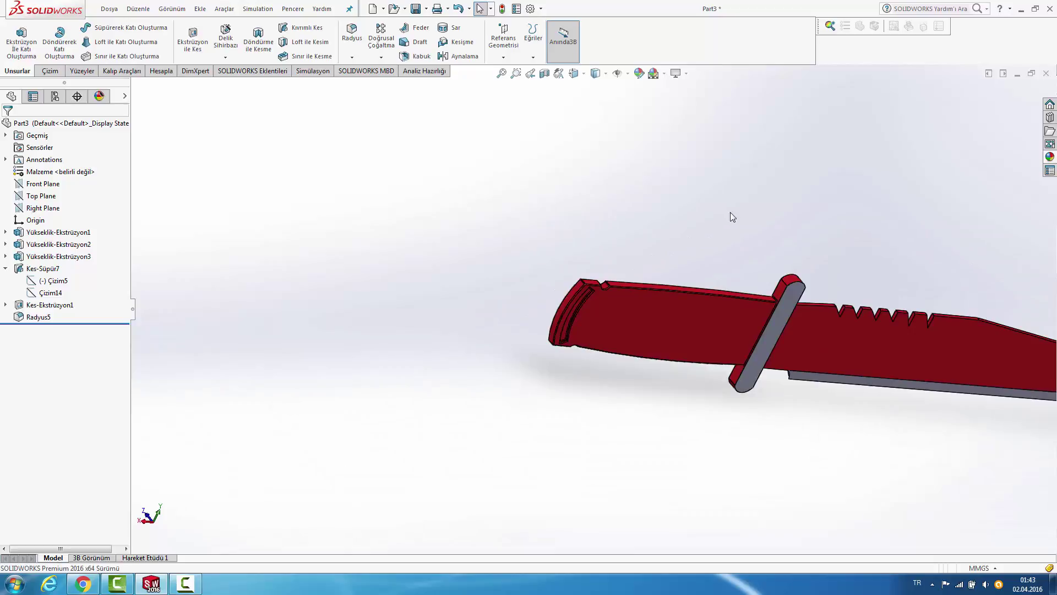
Step: Make the grey guard red and return to the front view
left_click(1048, 160)
left_click_drag(1002, 307, 786, 315)
left_click(791, 313)
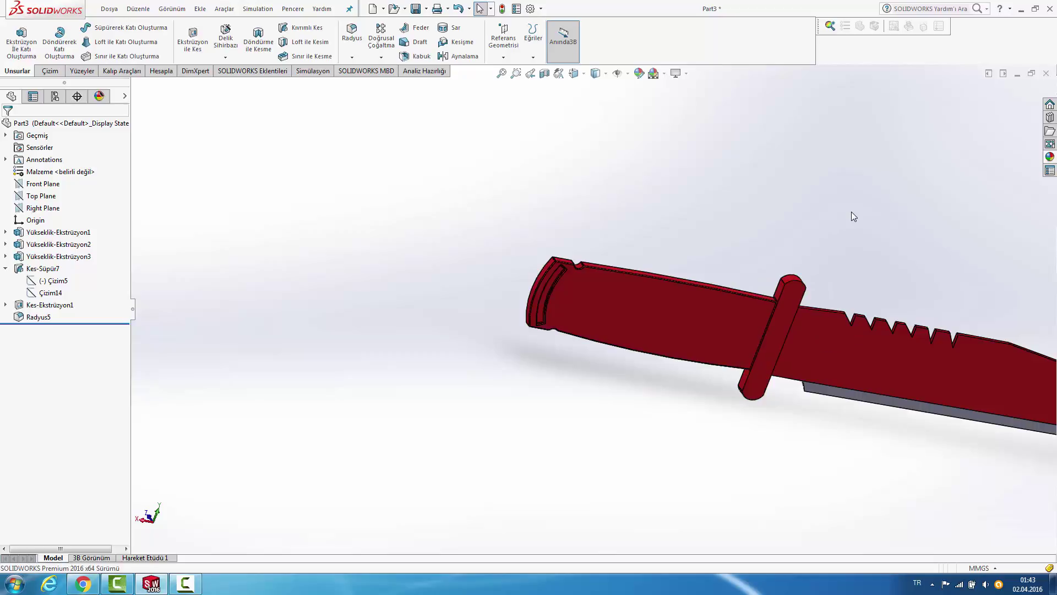
key("ctrl+1")
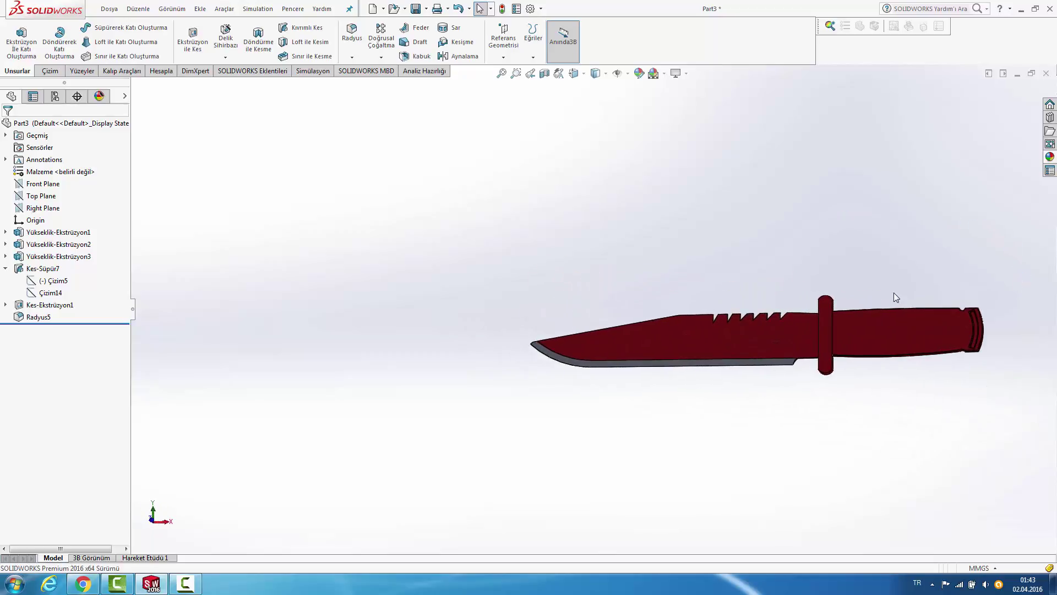
Step: Paint the blade with black spray paint from Painted, then replace it with a gray appearance
left_click(1049, 160)
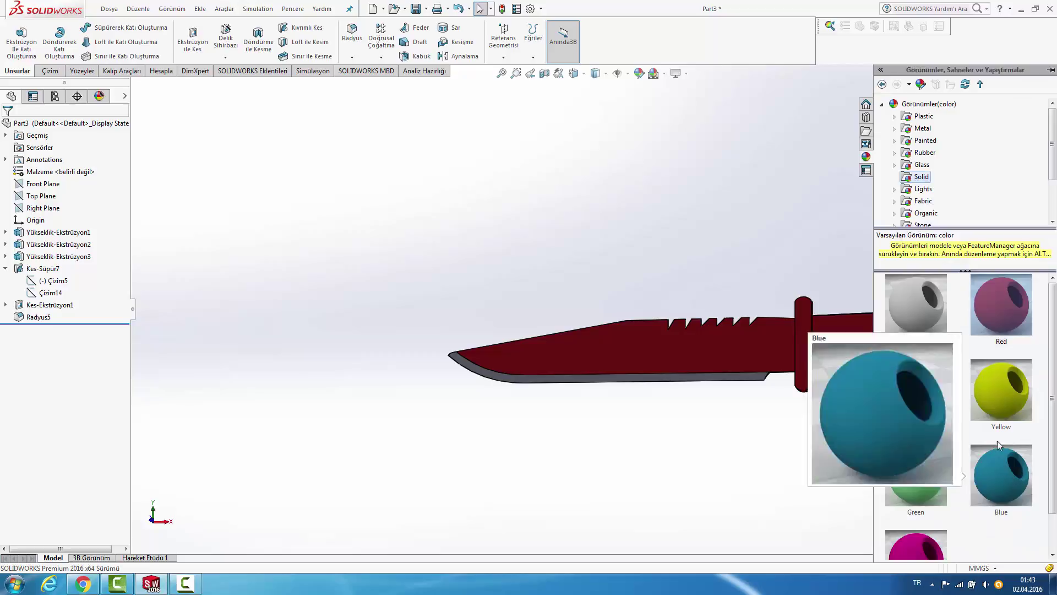
left_click(917, 165)
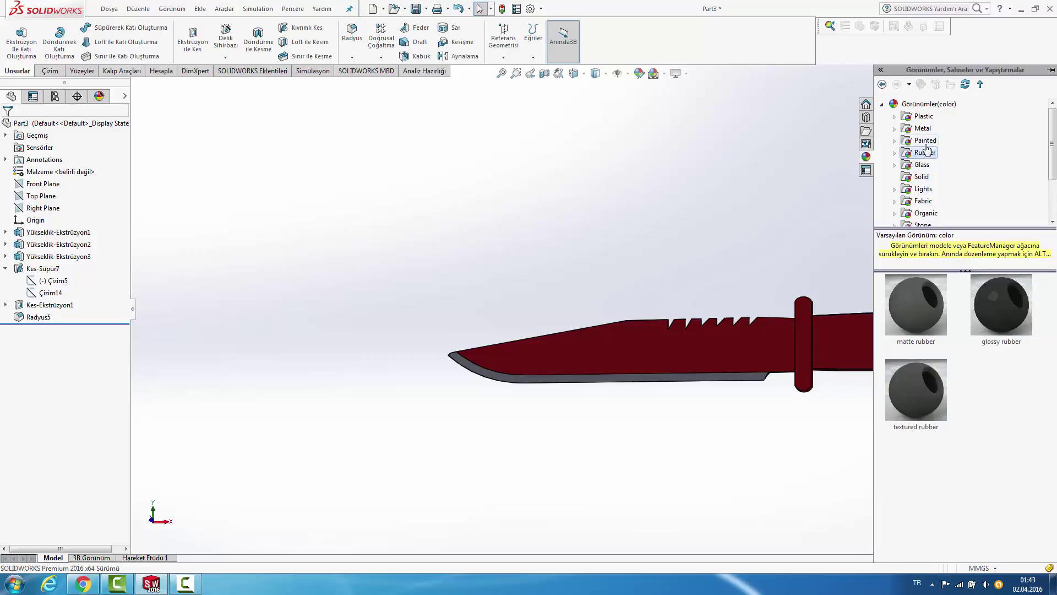
left_click(926, 141)
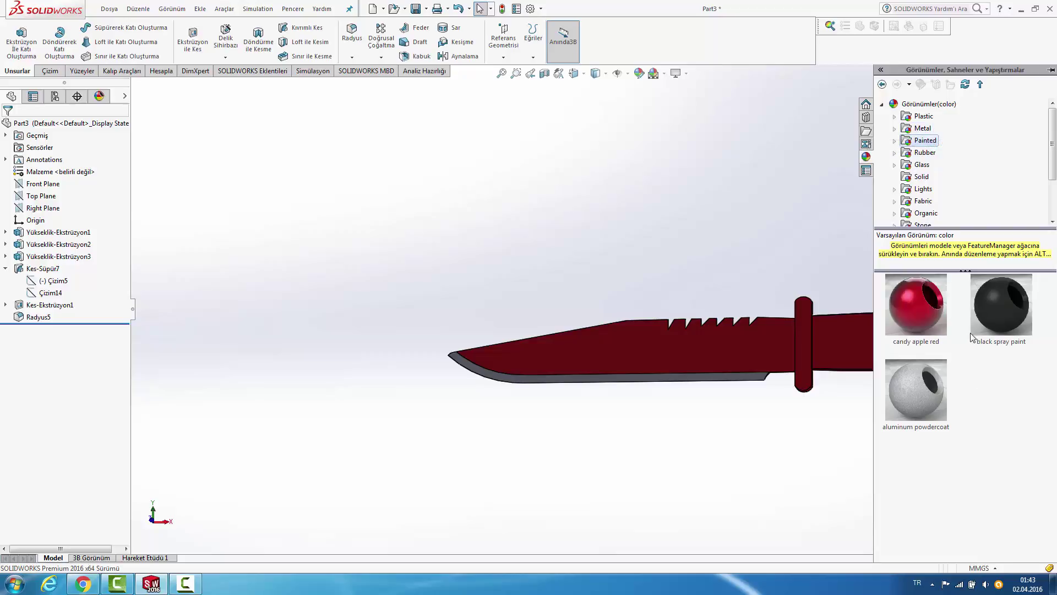
left_click_drag(971, 337, 632, 351)
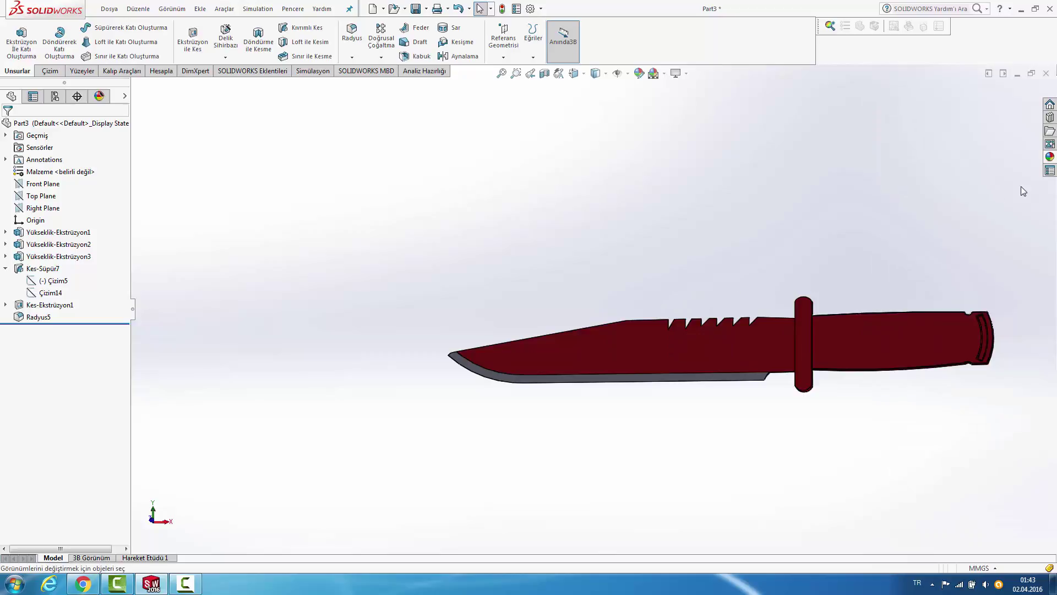
left_click(1050, 157)
left_click_drag(917, 381, 610, 344)
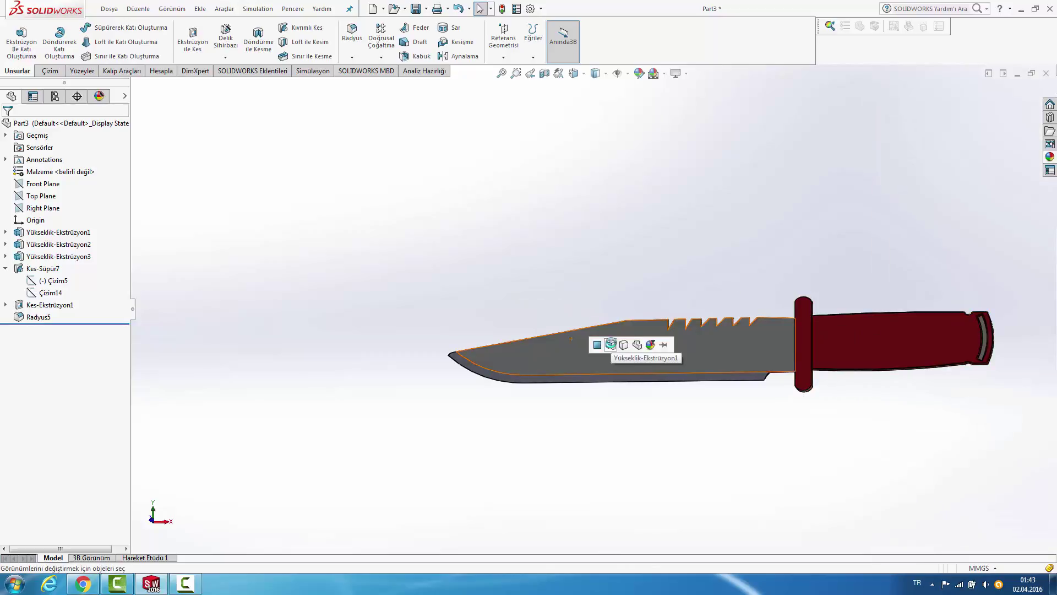
Step: Apply gray to the blade body and bring up the solid colour appearances
left_click(610, 344)
mouse_move(626, 304)
middle_mouse_down()
mouse_move(866, 320)
mouse_move(708, 306)
mouse_move(784, 338)
mouse_move(832, 340)
middle_mouse_up()
scroll(672, 351, "down", 3)
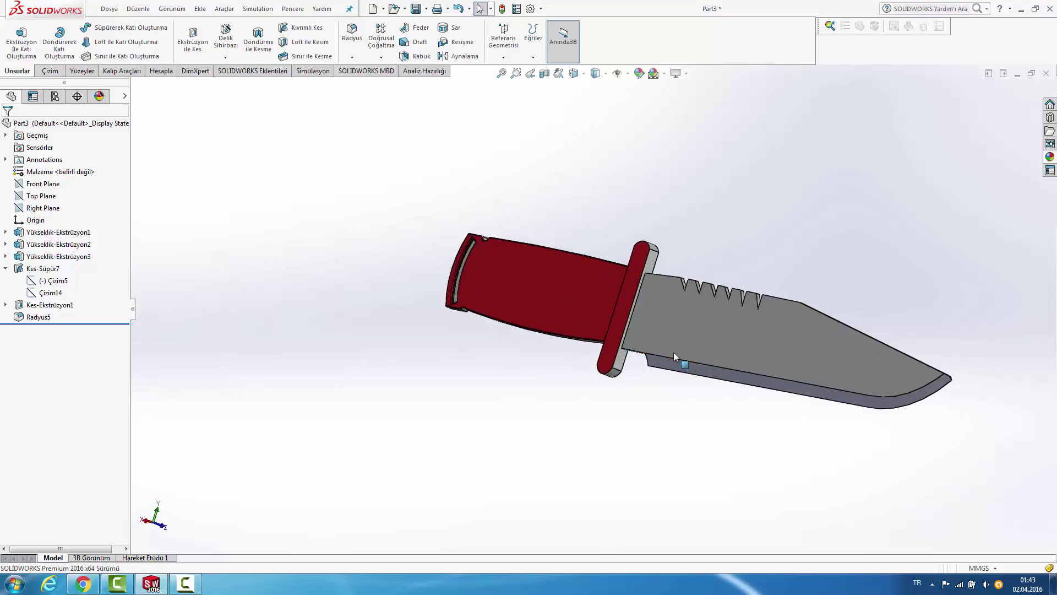
scroll(673, 352, "down", 2)
left_click(1050, 157)
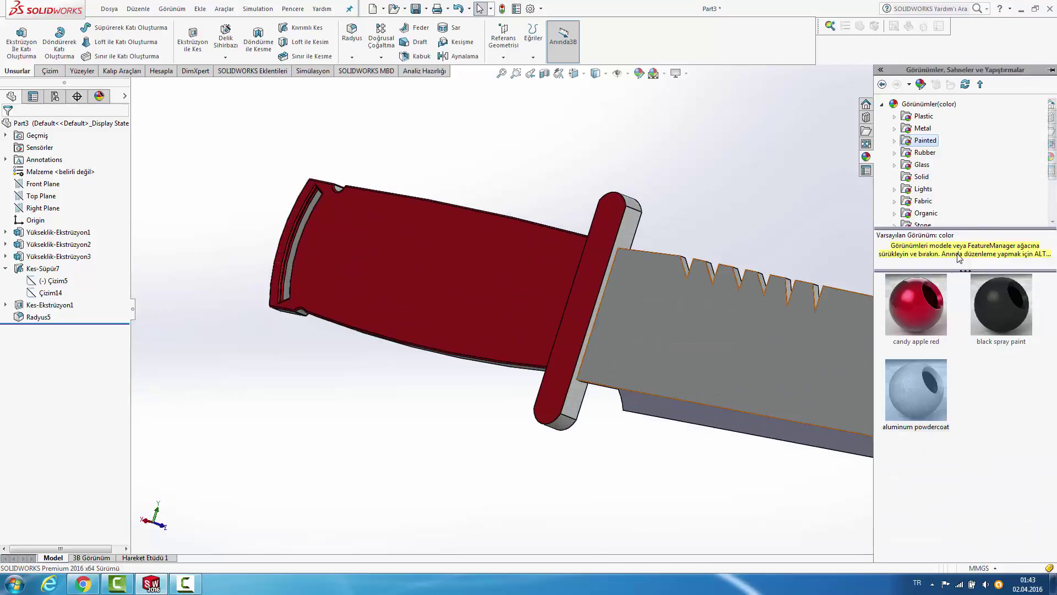
left_click(922, 154)
left_click(921, 176)
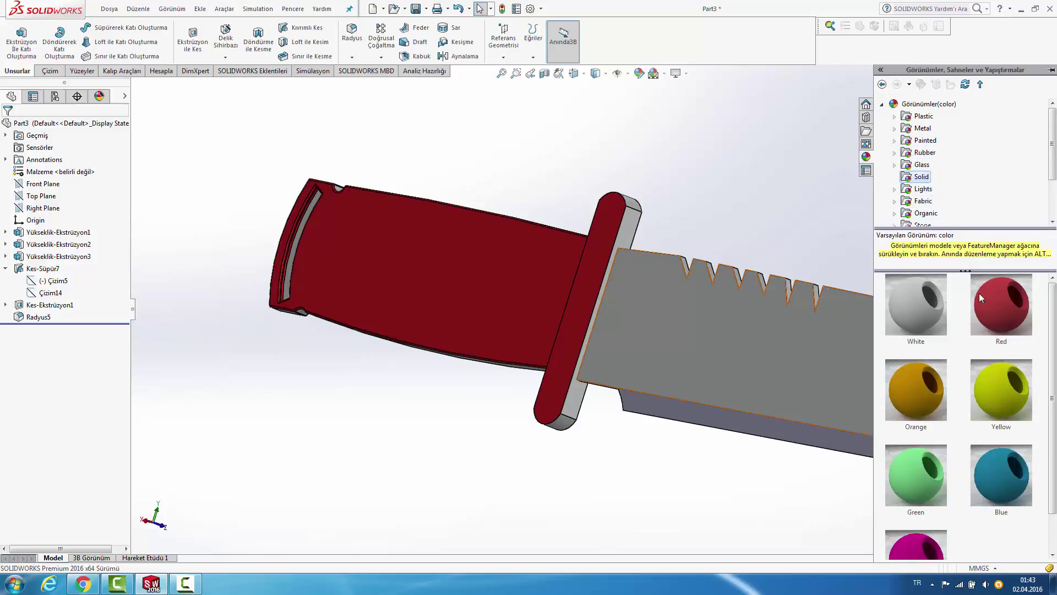
Step: Apply the Red solid appearance to the guard faces, including its lower end
left_click_drag(1000, 316, 629, 223)
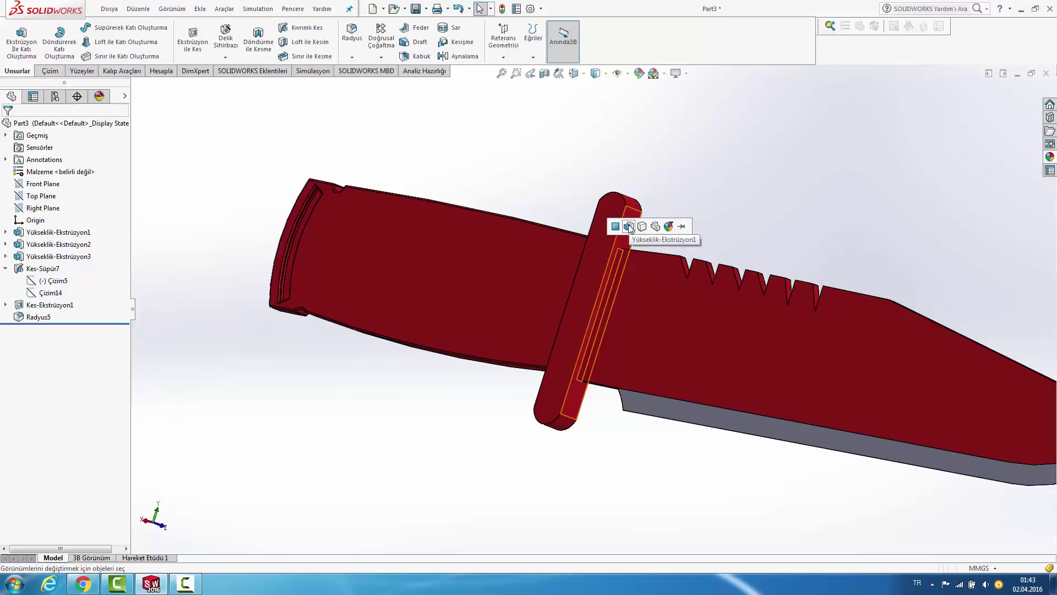
left_click(616, 226)
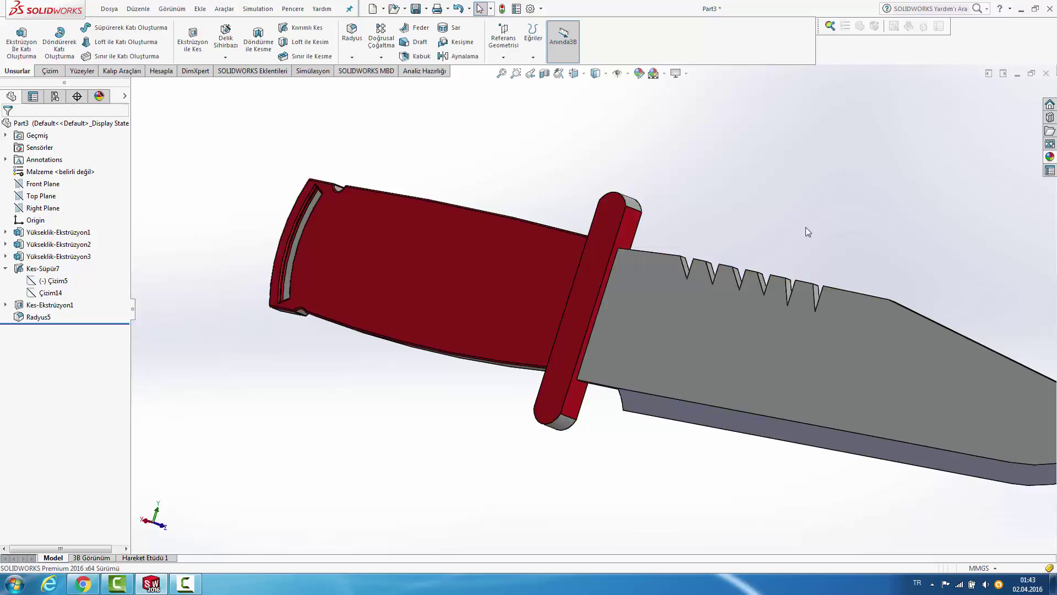
left_click(1049, 157)
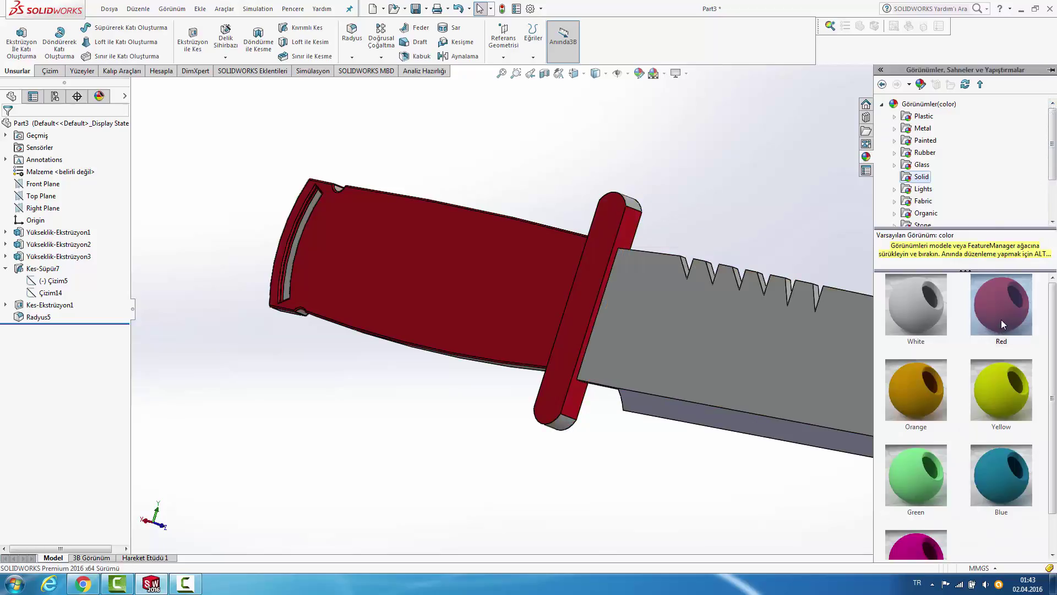
left_click_drag(1001, 319, 630, 200)
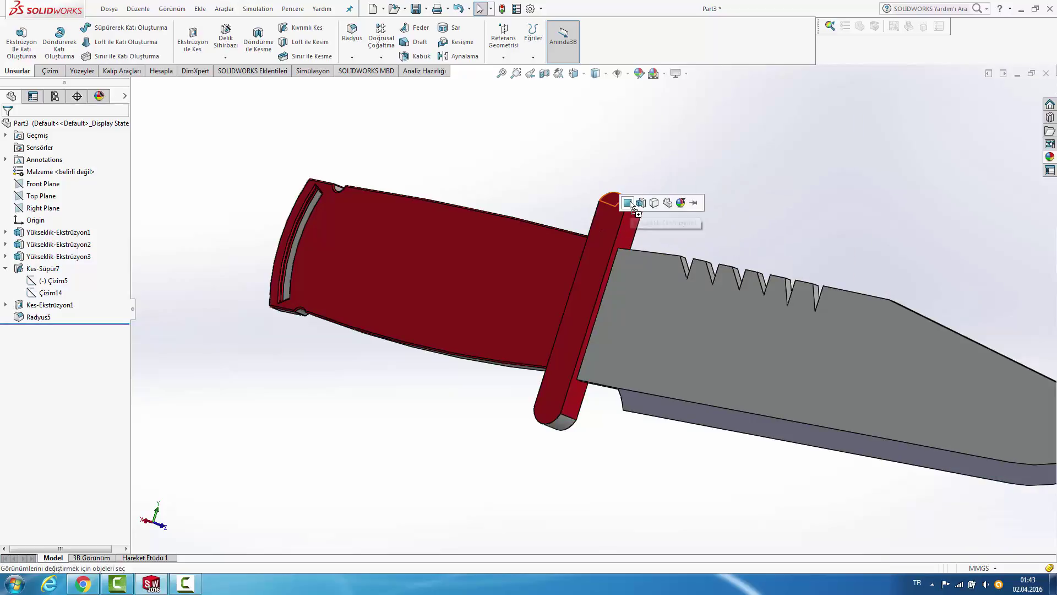
left_click(640, 203)
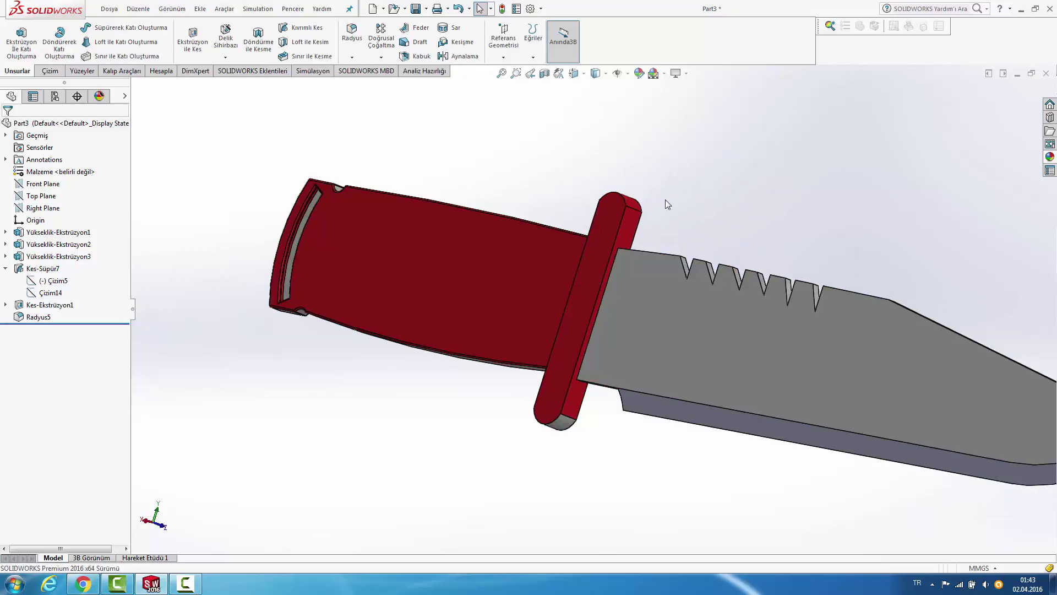
left_click(1050, 157)
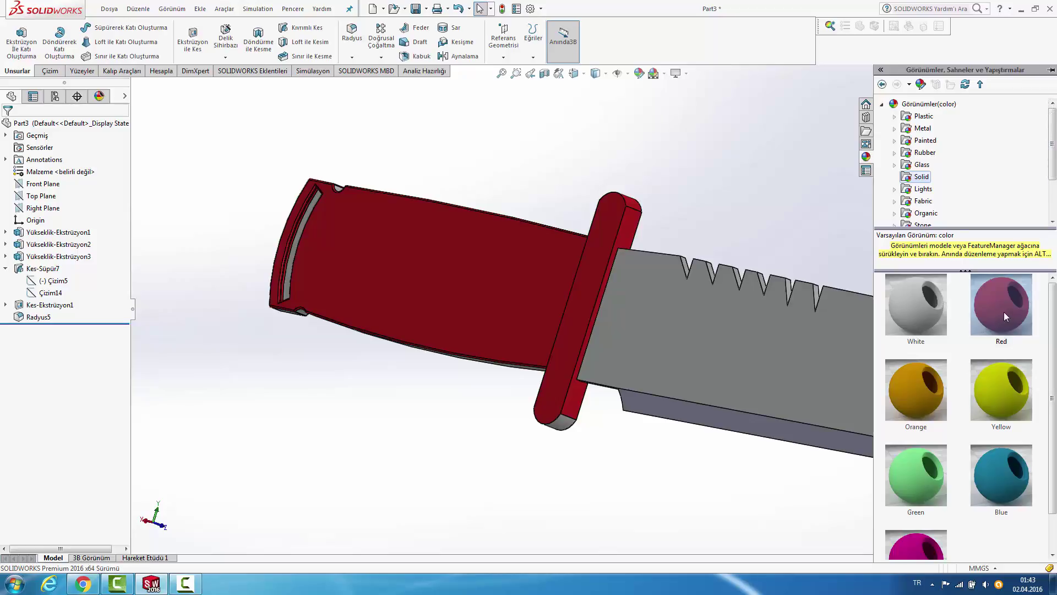
left_click_drag(1002, 308, 561, 422)
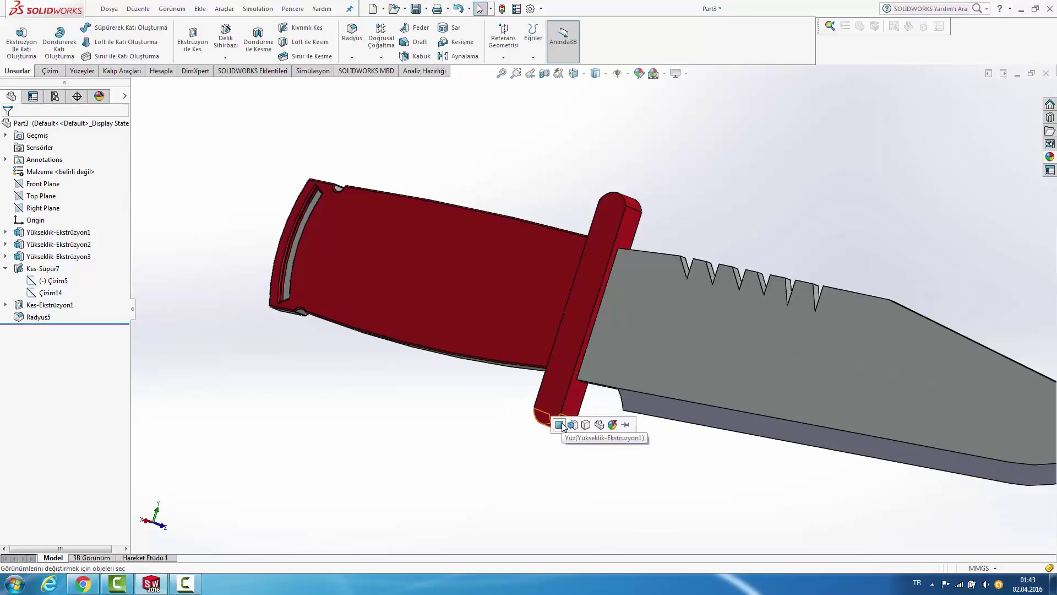
Step: Make the handle's long edge face and top edge face red
scroll(543, 435, "up", 3)
scroll(481, 302, "down", 3)
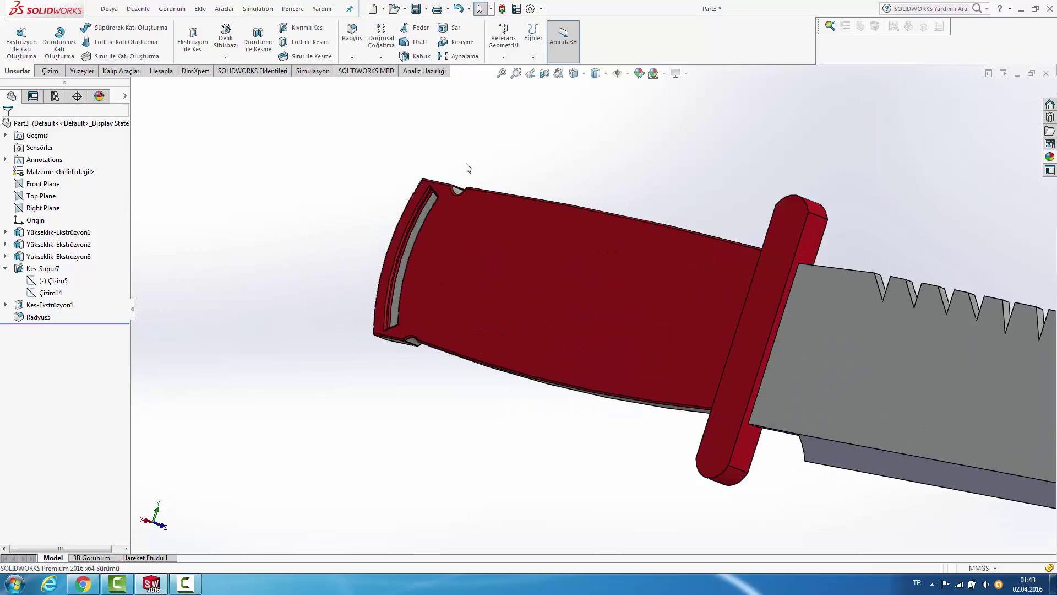
middle_click_drag(465, 166, 465, 250)
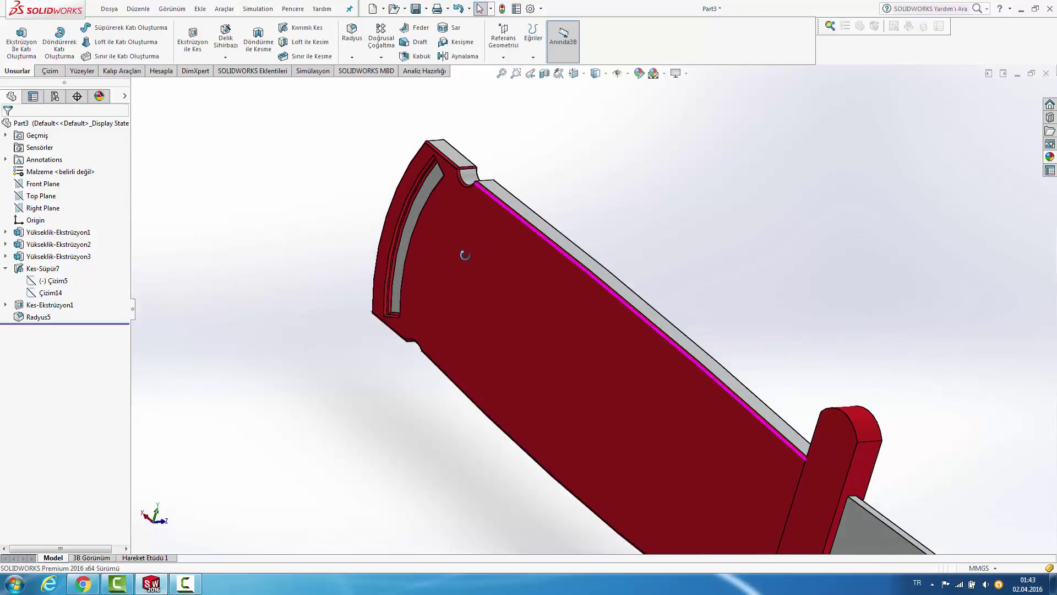
left_click(1050, 157)
left_click_drag(993, 313, 717, 375)
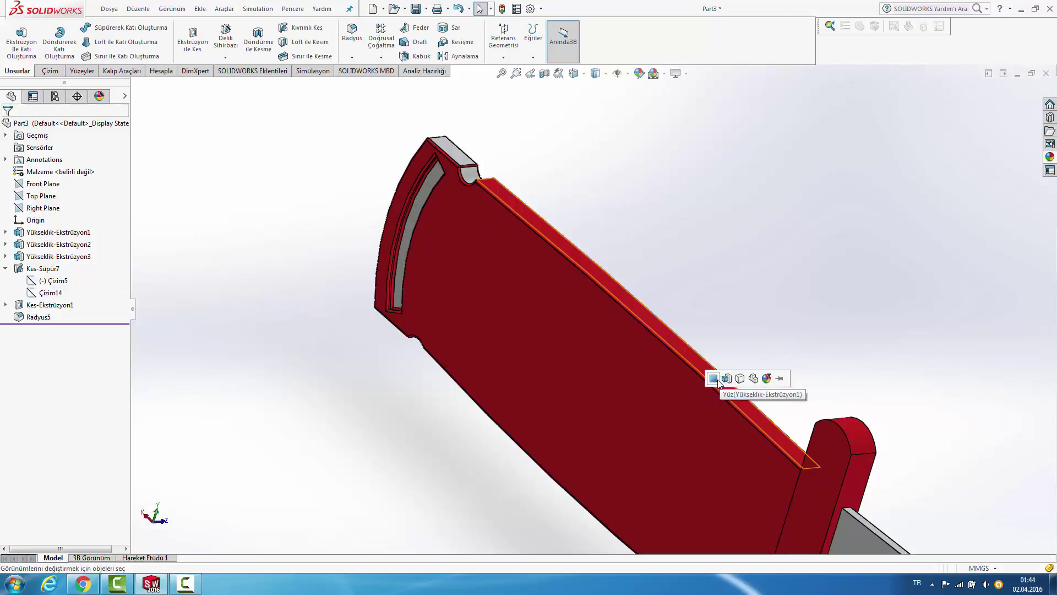
left_click(715, 378)
left_click(1050, 157)
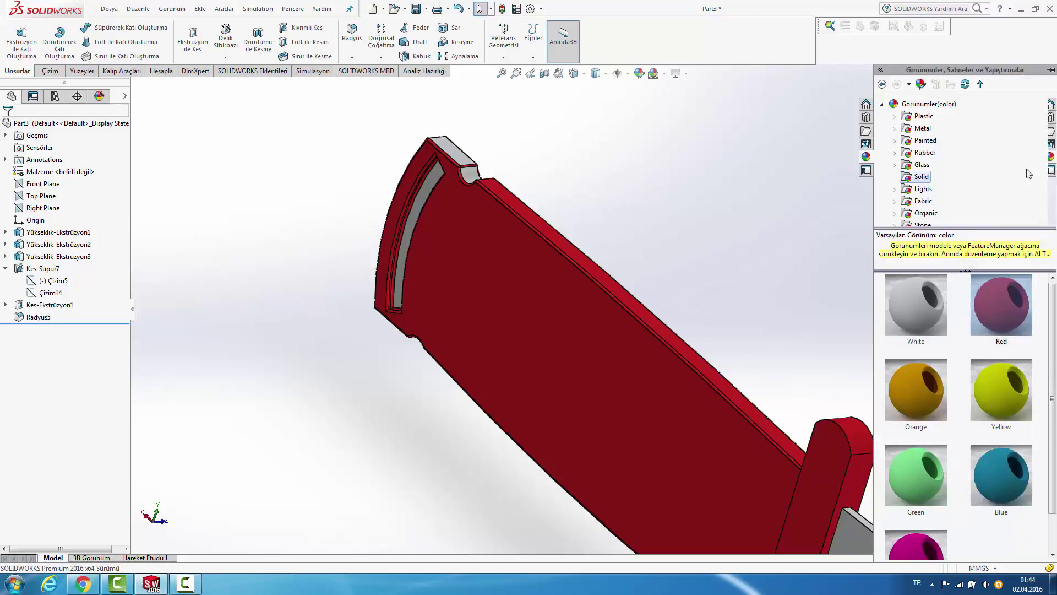
mouse_move(983, 293)
left_mouse_down()
mouse_move(466, 146)
mouse_move(454, 153)
left_mouse_up()
left_click(452, 156)
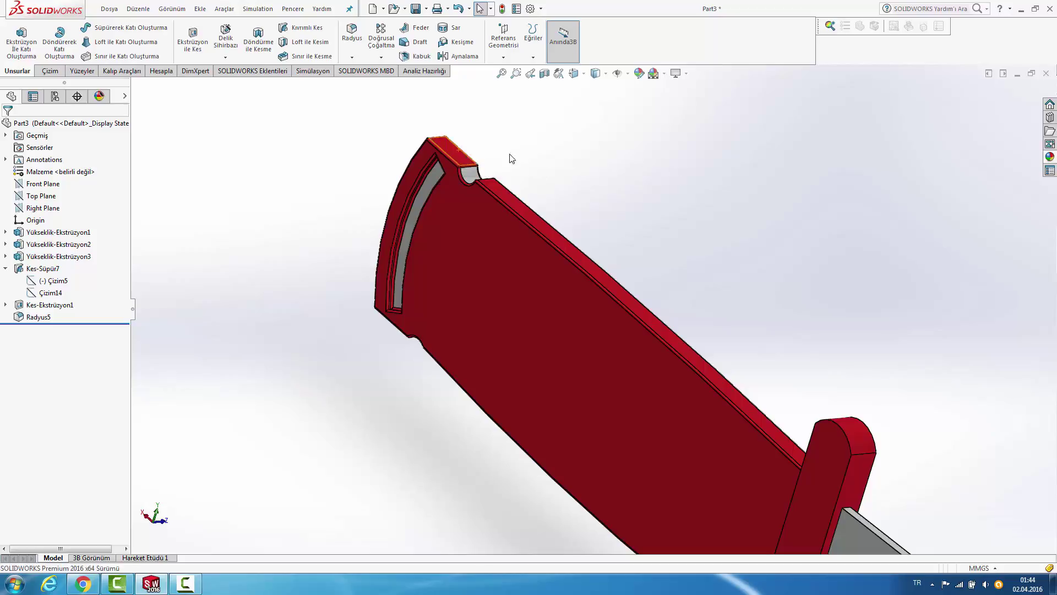
Step: Make the handle's end face red and view the whole knife
left_click(1050, 158)
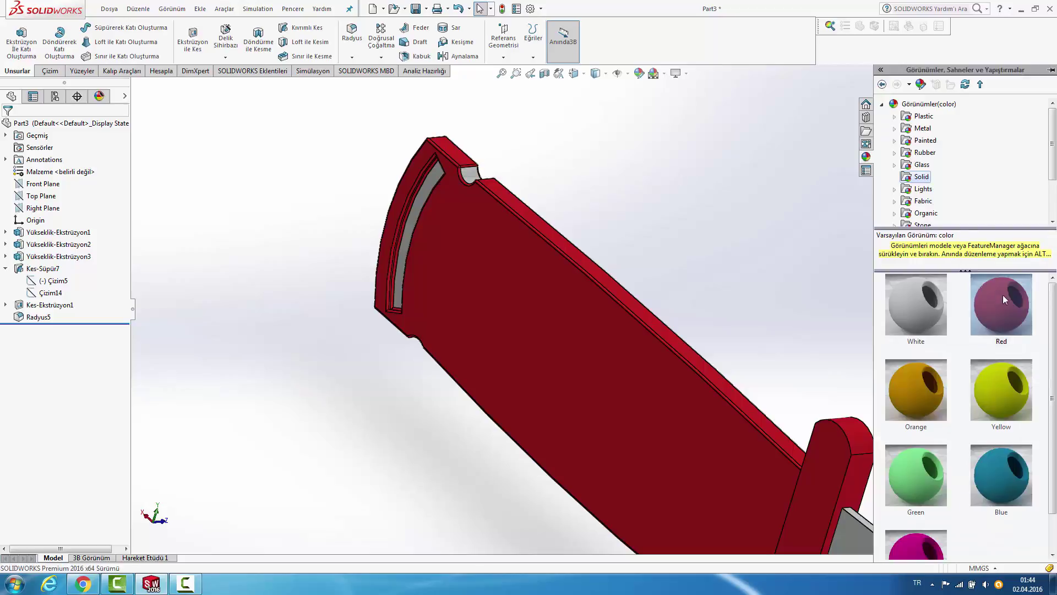
mouse_move(1002, 295)
left_mouse_down()
mouse_move(461, 140)
mouse_move(471, 174)
left_mouse_up()
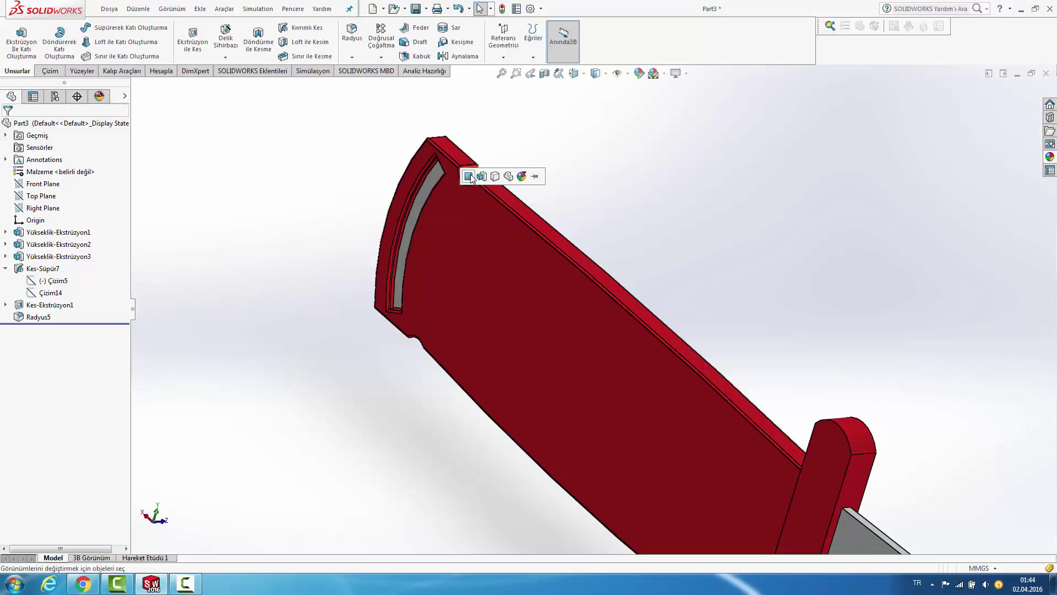
scroll(538, 186, "up", 5)
mouse_move(537, 186)
middle_mouse_down()
mouse_move(578, 241)
mouse_move(691, 300)
mouse_move(776, 400)
middle_mouse_up()
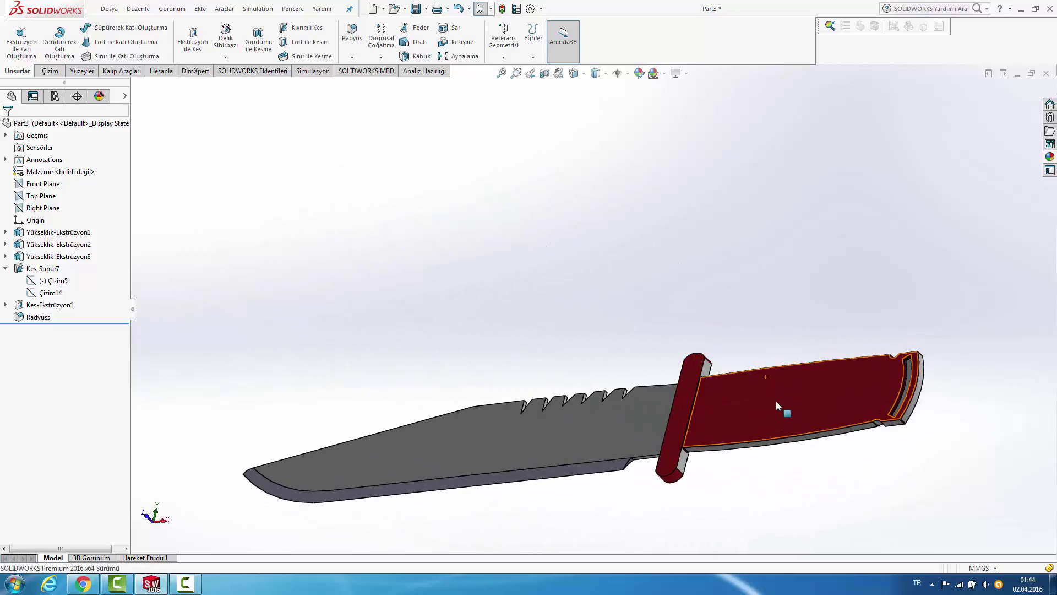
left_click(1050, 157)
Step: Apply matte rubber to the blade's cutting-edge face
mouse_move(826, 448)
middle_mouse_down()
mouse_move(795, 441)
mouse_move(810, 377)
middle_mouse_up()
scroll(782, 392, "down", 3)
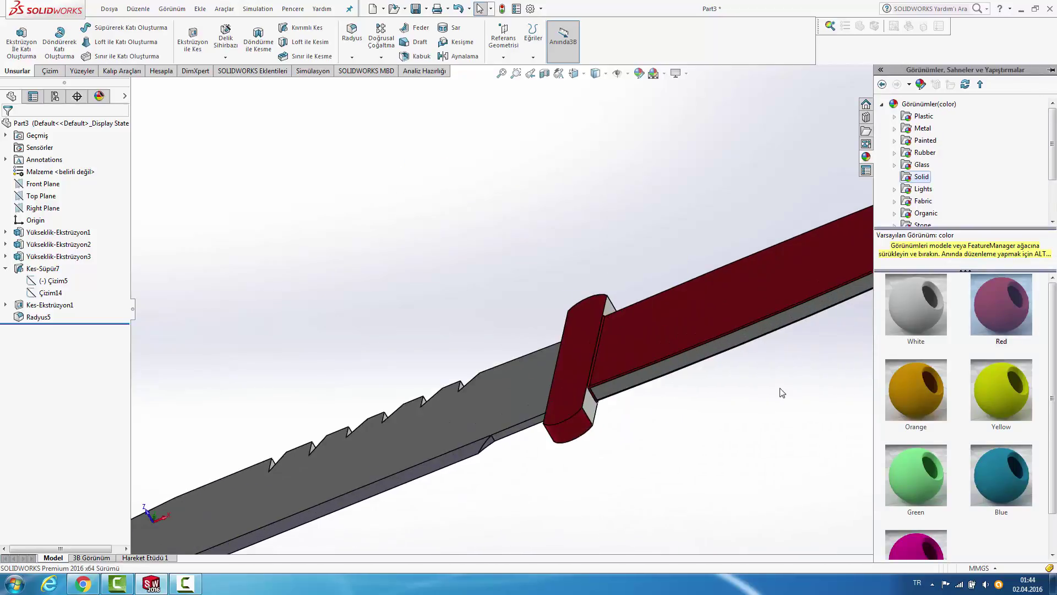
scroll(755, 395, "down", 2)
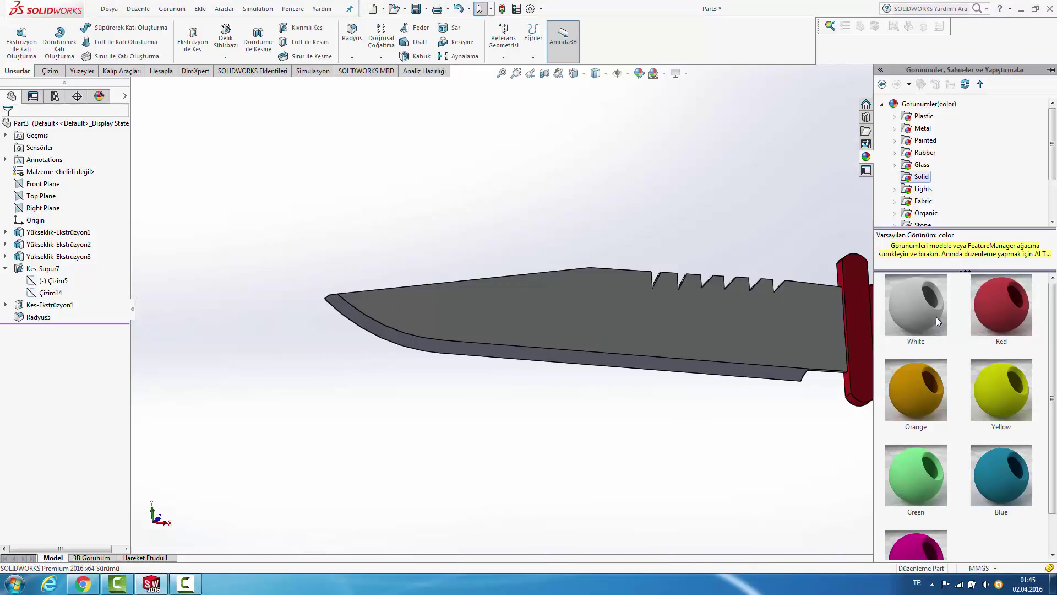
left_click(924, 153)
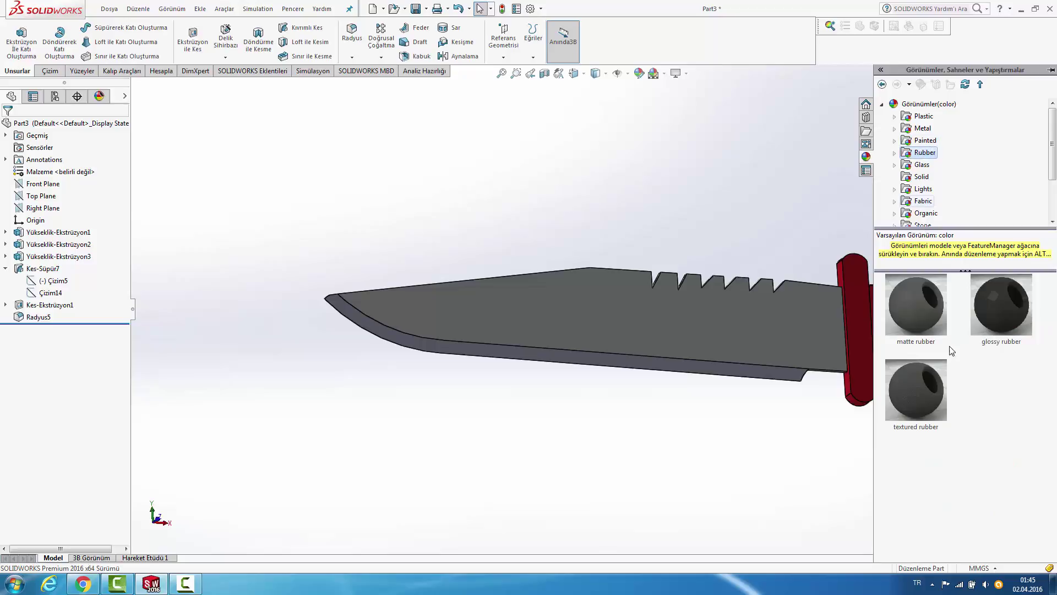
left_click_drag(924, 324, 761, 374)
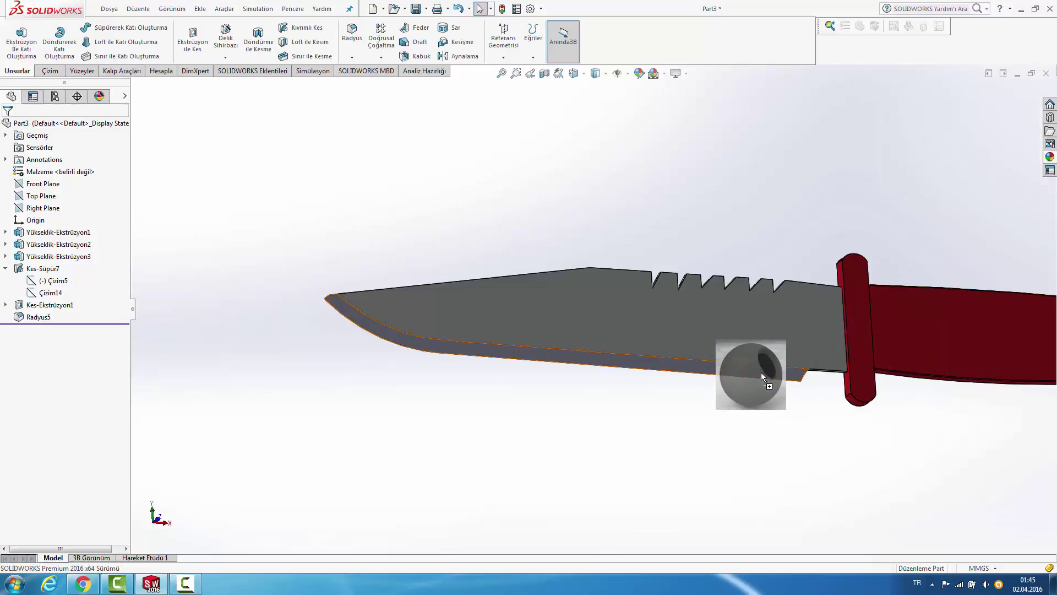
left_click_drag(761, 373, 761, 372)
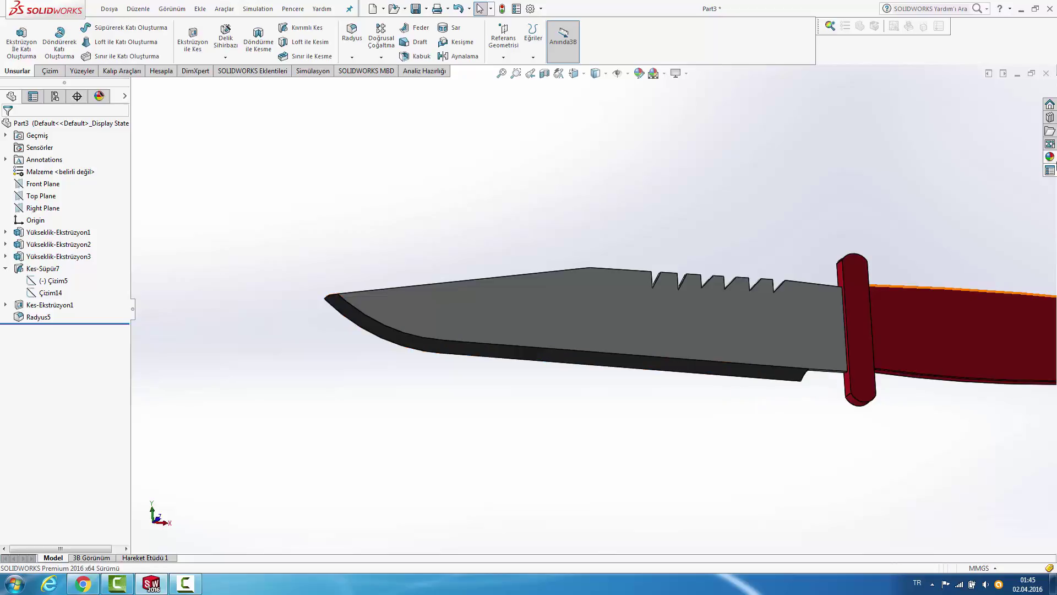
Step: Apply matte rubber to the blade's other cutting-edge face
scroll(781, 324, "up", 3)
mouse_move(781, 324)
middle_mouse_down()
mouse_move(910, 174)
mouse_move(978, 149)
middle_mouse_up()
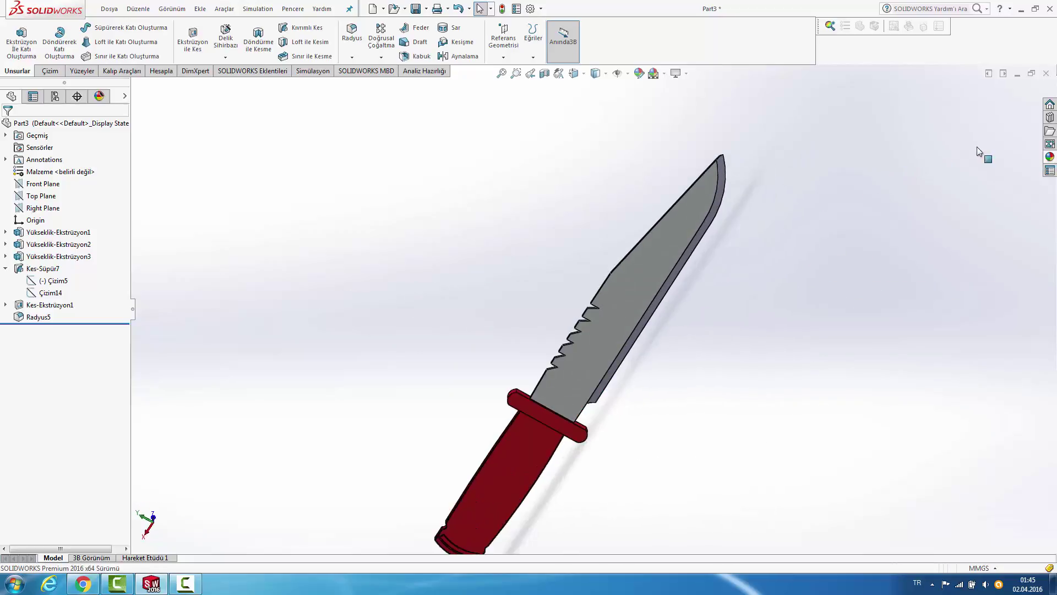
left_click(1049, 158)
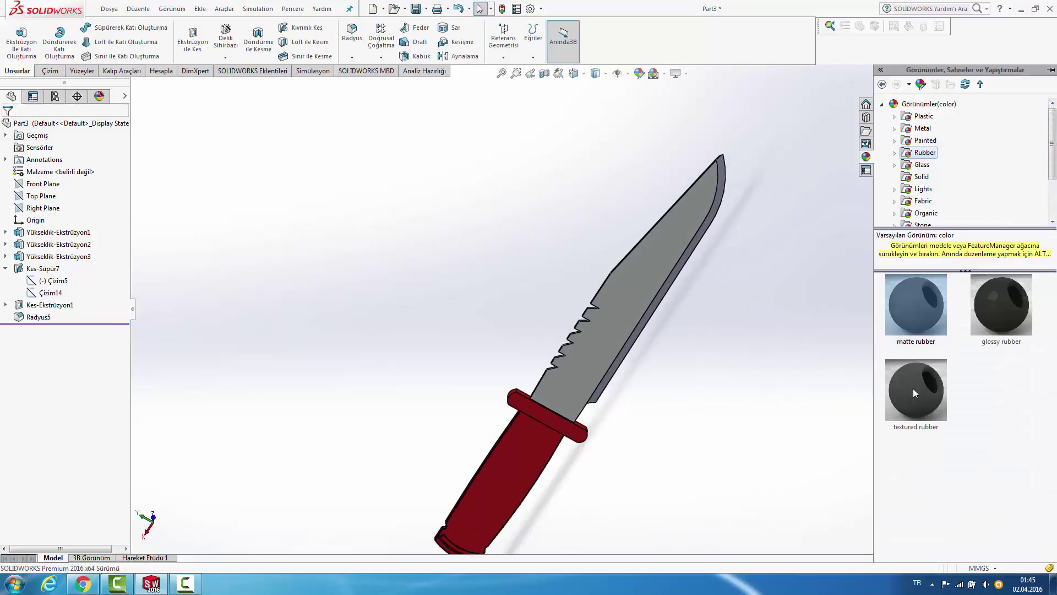
left_click_drag(915, 302, 722, 182)
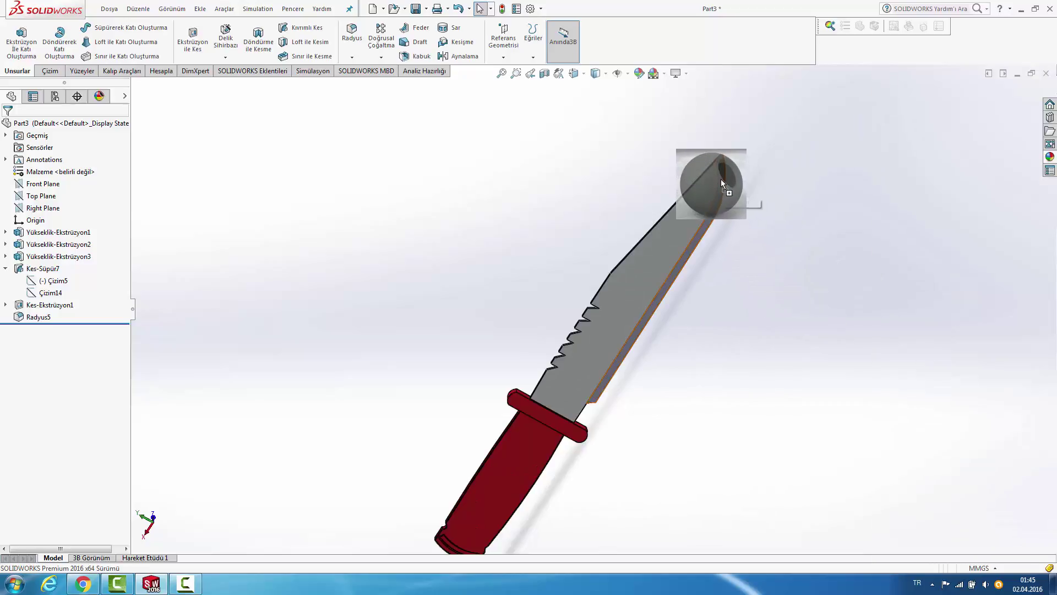
left_click(722, 183)
mouse_move(732, 187)
middle_mouse_down()
mouse_move(895, 149)
mouse_move(1007, 237)
middle_mouse_up()
scroll(736, 349, "down", 3)
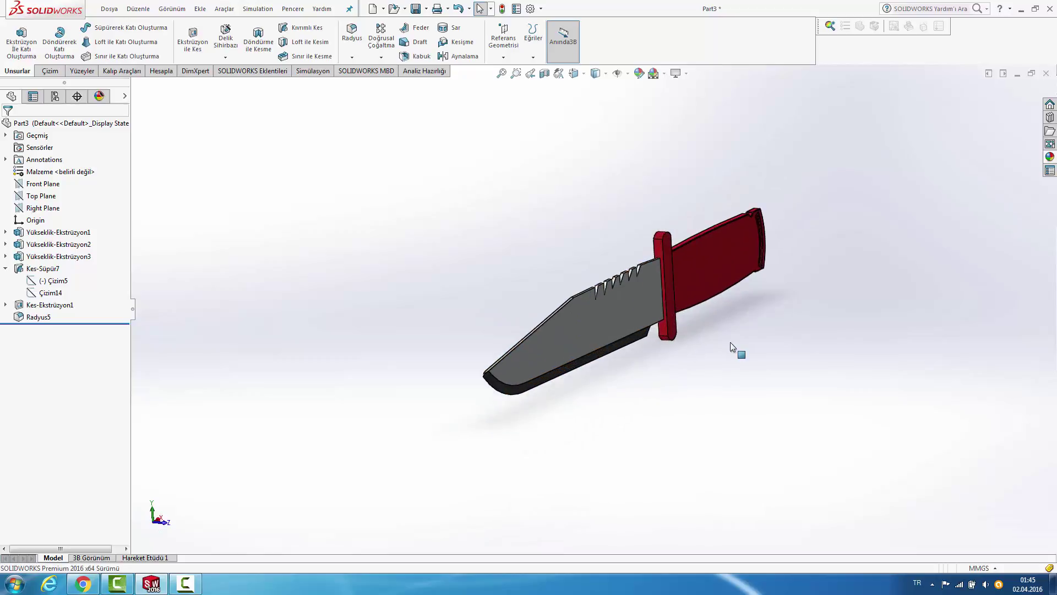
scroll(704, 332, "down", 2)
mouse_move(804, 239)
middle_mouse_down()
mouse_move(675, 197)
mouse_move(706, 270)
mouse_move(752, 268)
middle_mouse_up()
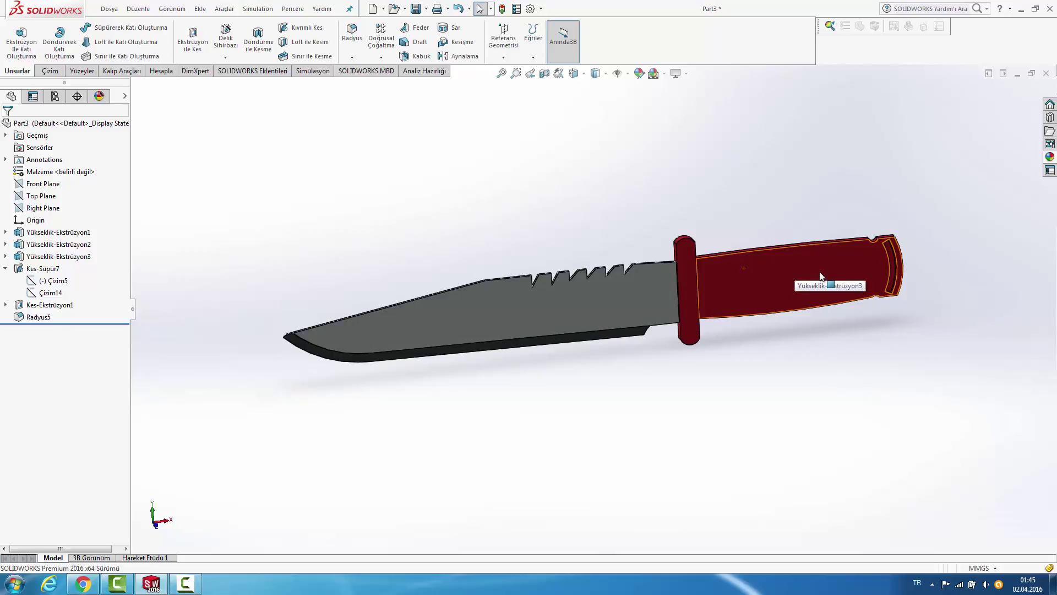
mouse_move(860, 260)
middle_mouse_down()
mouse_move(932, 236)
mouse_move(911, 385)
mouse_move(831, 460)
mouse_move(847, 484)
mouse_move(958, 181)
middle_mouse_up()
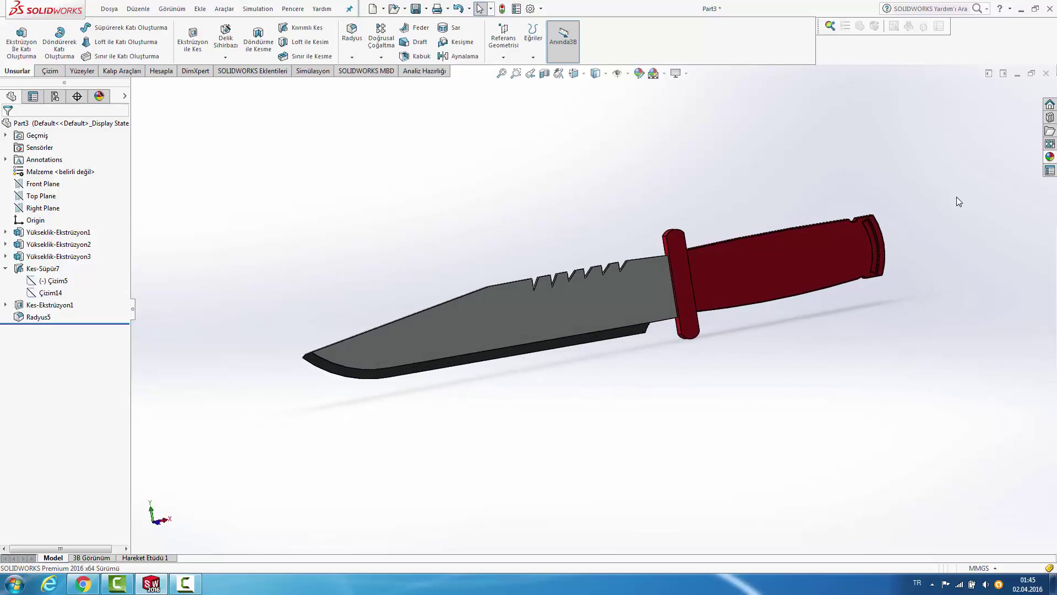